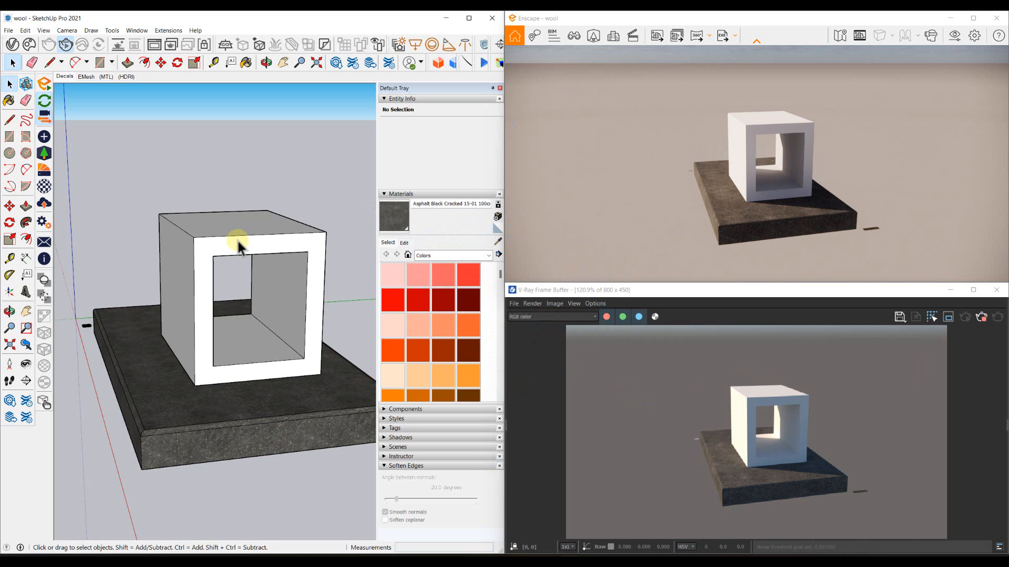
pyautogui.moveTo(236, 240)
pyautogui.mouseDown(button='middle')
pyautogui.moveTo(139, 234)
pyautogui.moveTo(209, 203)
pyautogui.moveTo(338, 271)
pyautogui.mouseUp(button='middle')
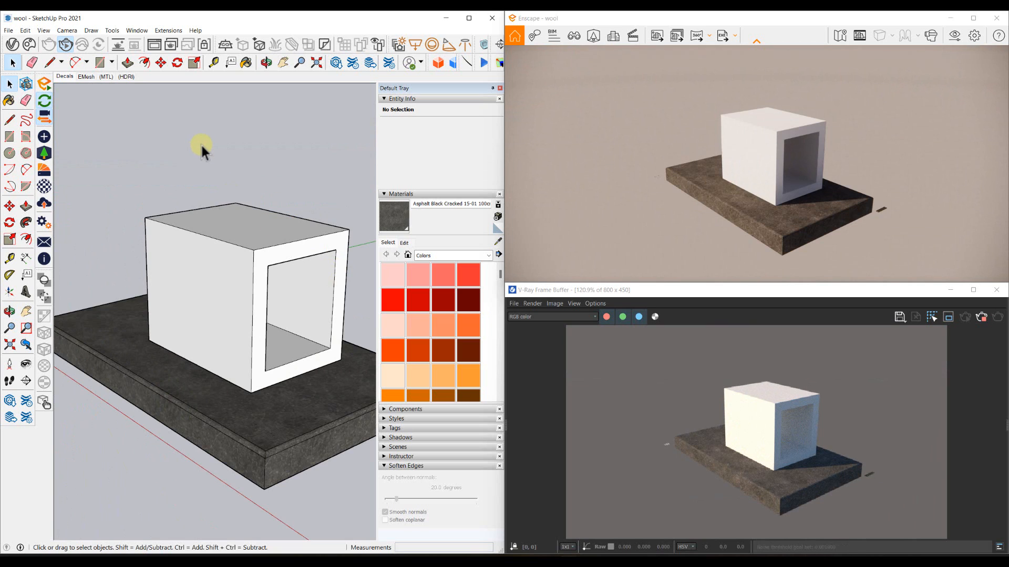
pyautogui.click(639, 370)
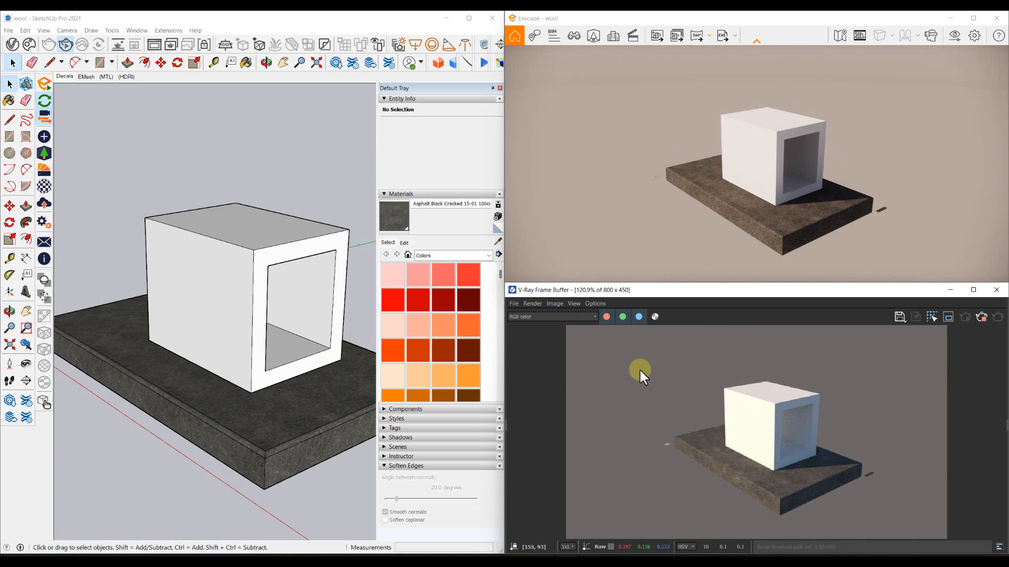
pyautogui.click(642, 157)
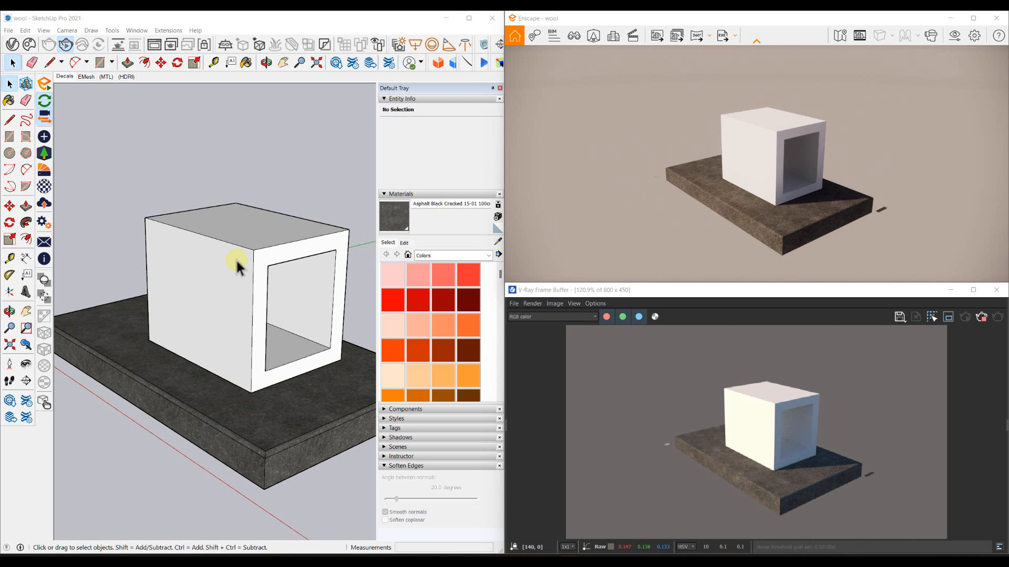
pyautogui.moveTo(236, 261)
pyautogui.mouseDown(button='middle')
pyautogui.moveTo(236, 277)
pyautogui.moveTo(337, 296)
pyautogui.moveTo(293, 293)
pyautogui.moveTo(316, 295)
pyautogui.mouseUp(button='middle')
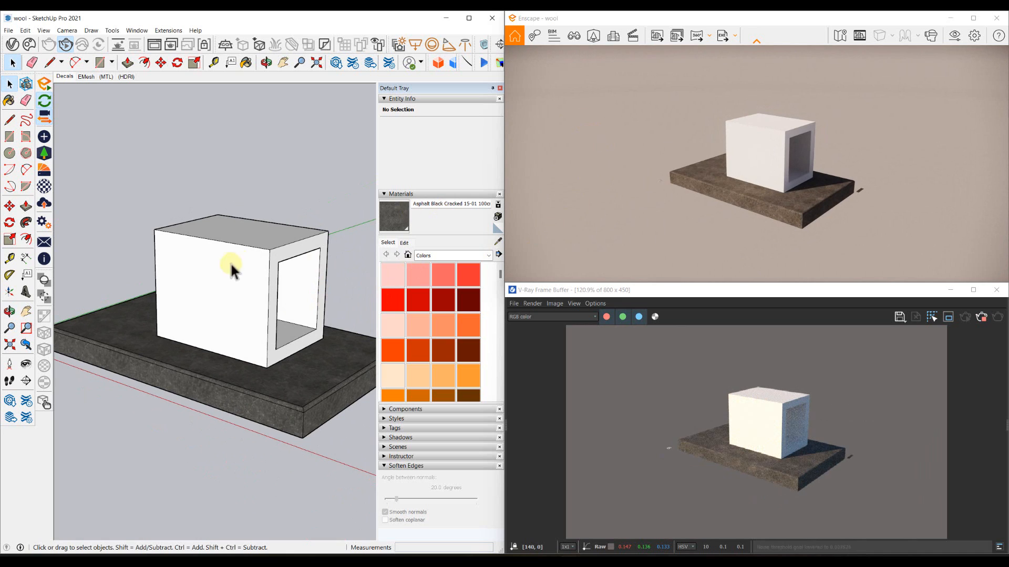
# Step: Open the V-Ray Asset Editor and expand its material library section
pyautogui.click(9, 47)
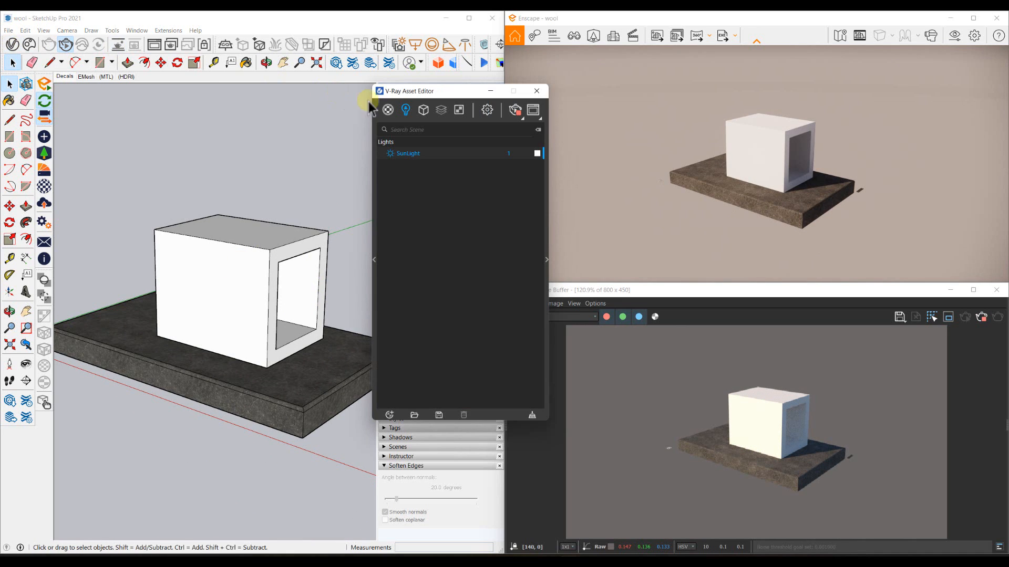
pyautogui.moveTo(387, 93); pyautogui.dragTo(399, 104)
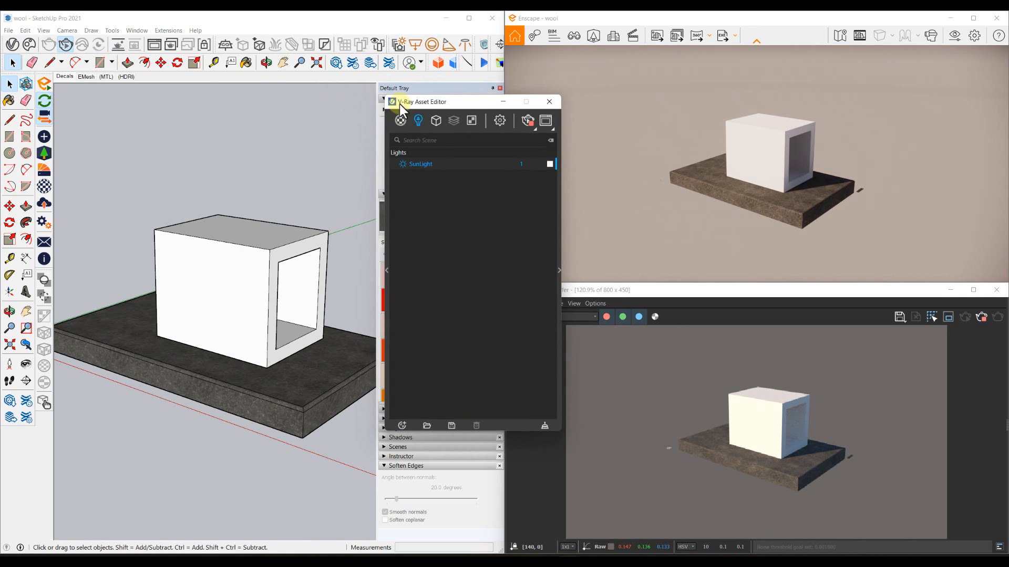
pyautogui.click(387, 271)
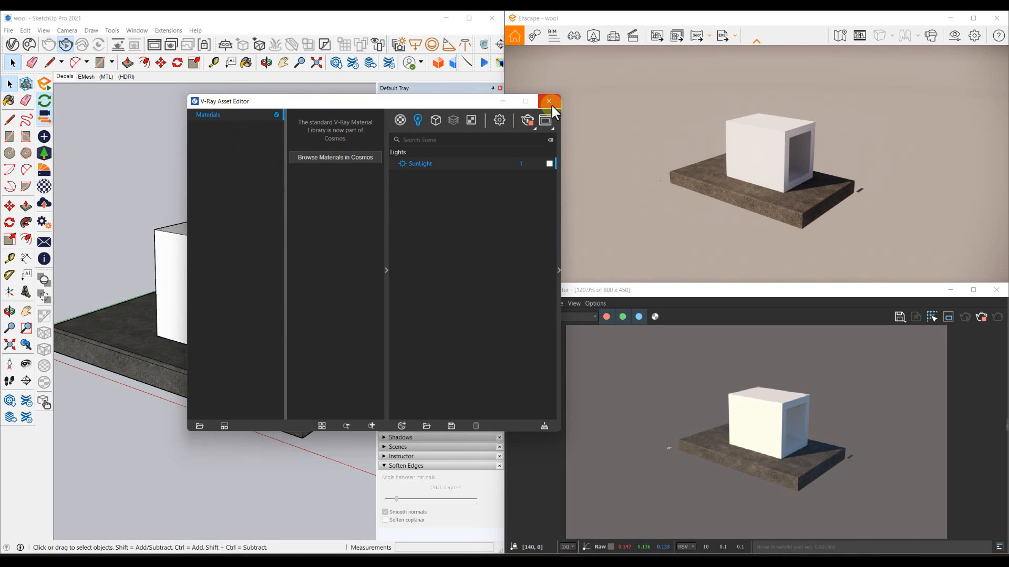
# Step: Download the Tiles C 150cm material from the Chaos Cosmos materials and import it into the scene
pyautogui.click(30, 44)
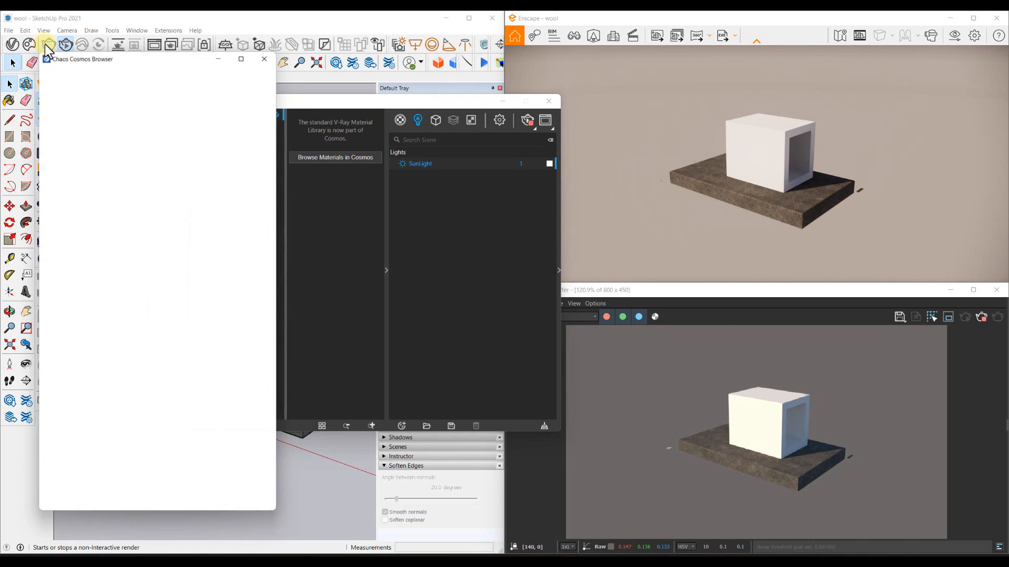
pyautogui.moveTo(147, 60); pyautogui.dragTo(272, 68)
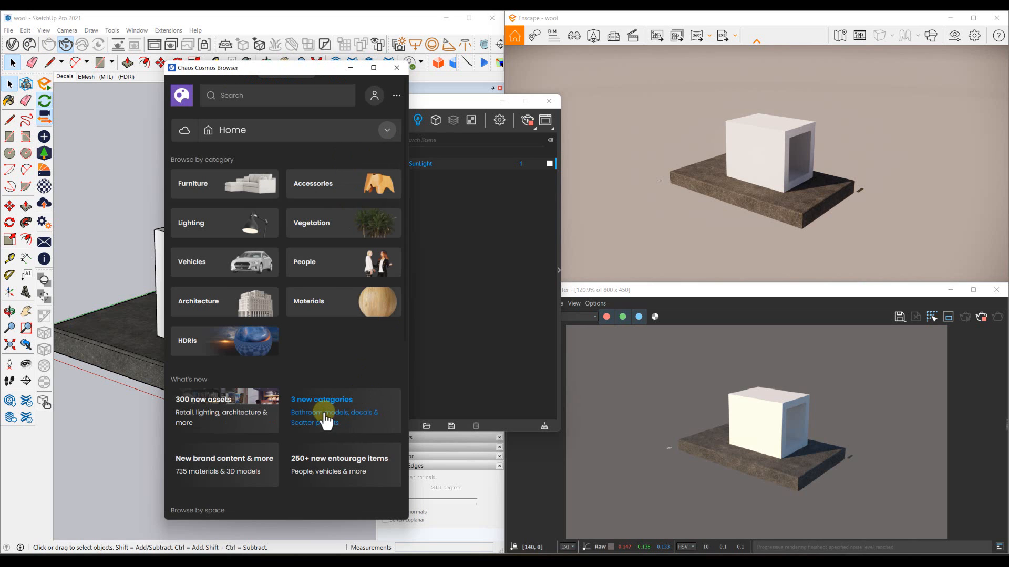
pyautogui.click(335, 314)
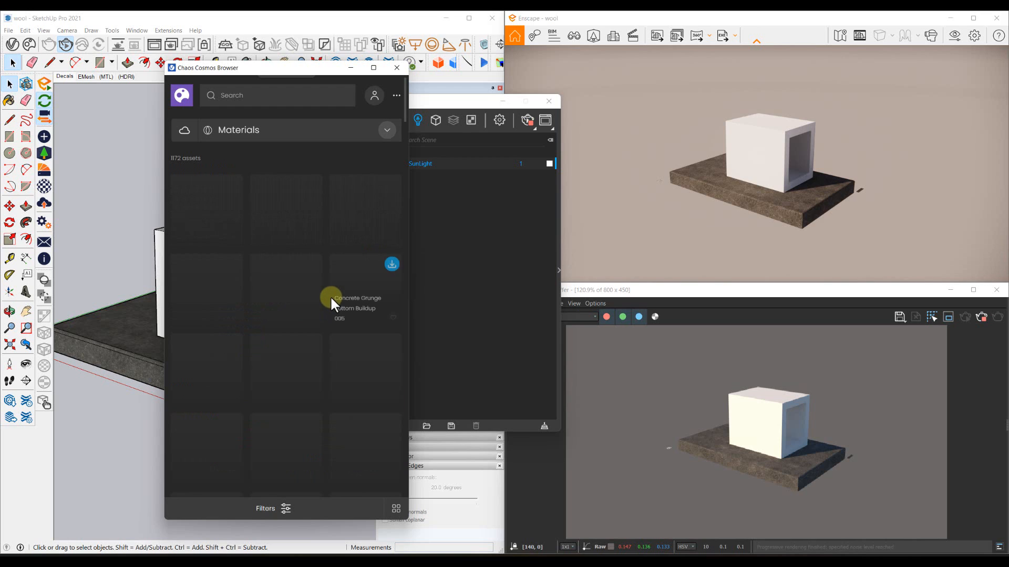
pyautogui.scroll(-5, 316, 340)
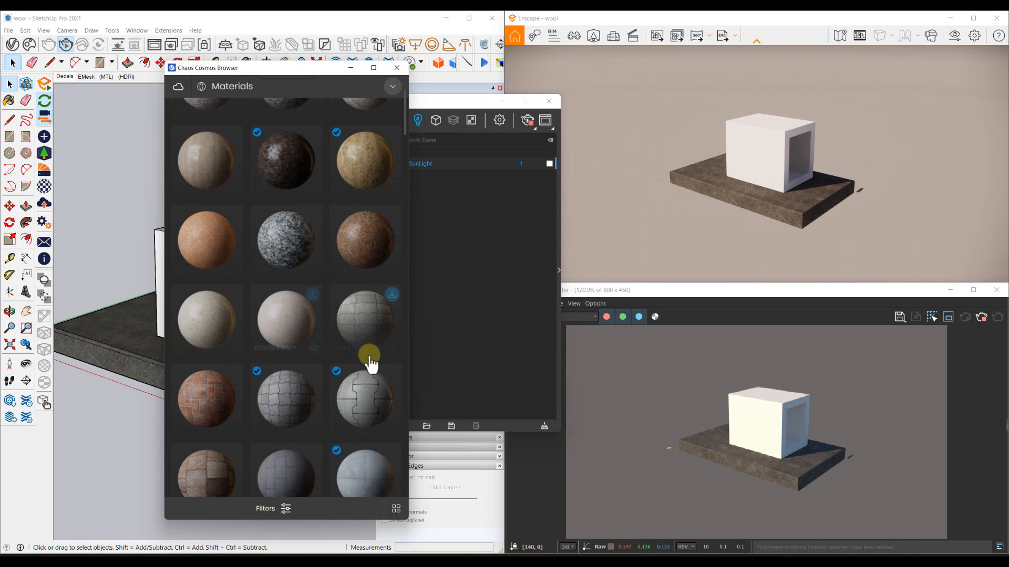
pyautogui.click(392, 294)
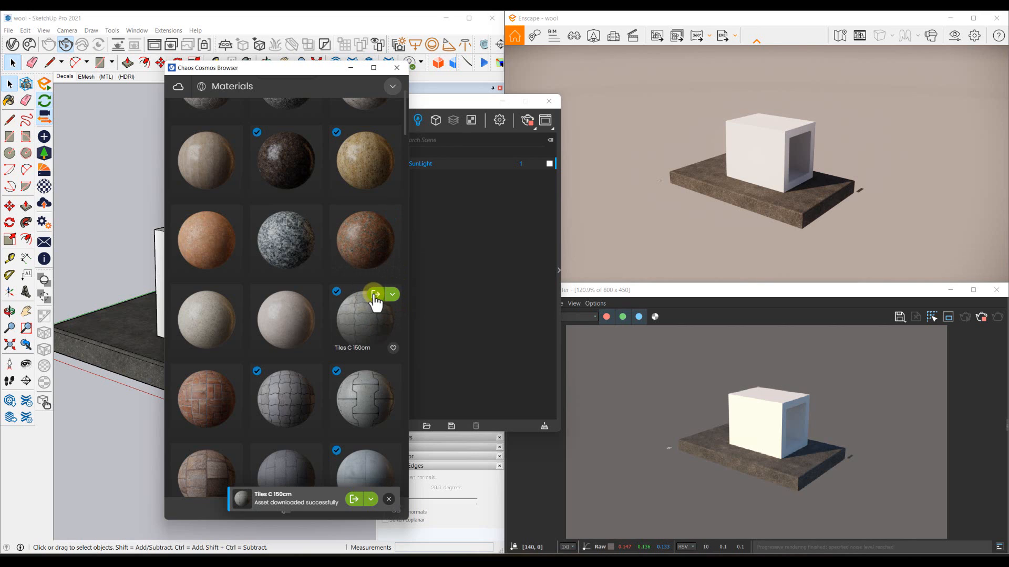
pyautogui.click(375, 296)
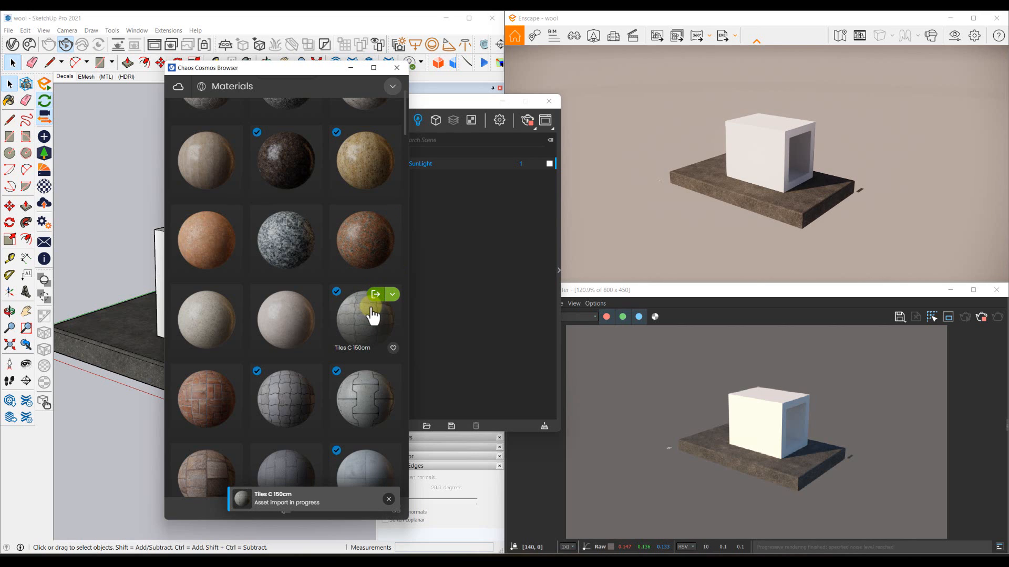
# Step: Check the imported Tiles C 150cm material in the V-Ray Asset Editor, and close both the Cosmos browser and the editor
pyautogui.click(446, 108)
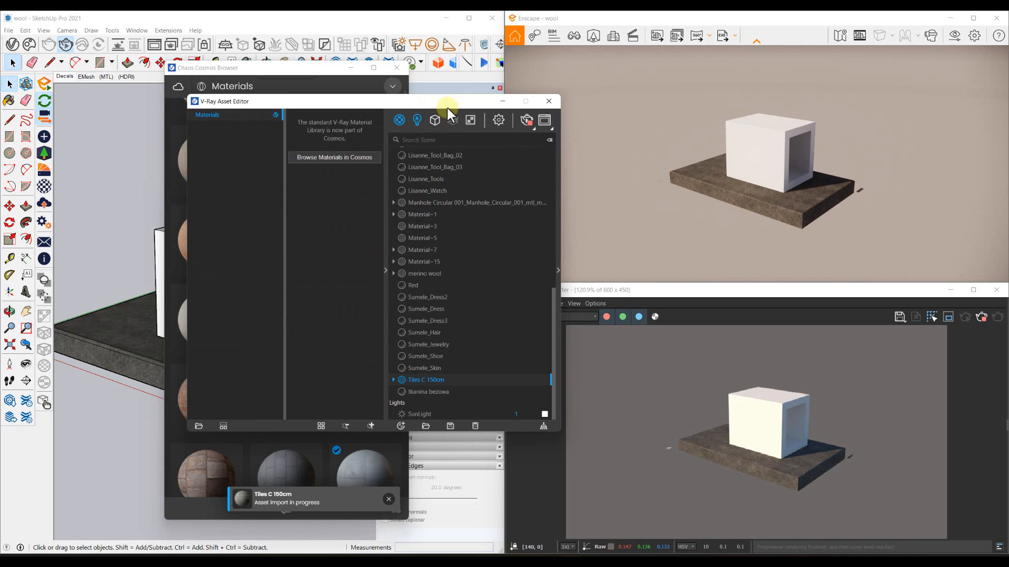
pyautogui.click(560, 317)
pyautogui.moveTo(660, 252)
pyautogui.mouseDown()
pyautogui.moveTo(657, 288)
pyautogui.moveTo(663, 267)
pyautogui.mouseUp()
pyautogui.click(558, 270)
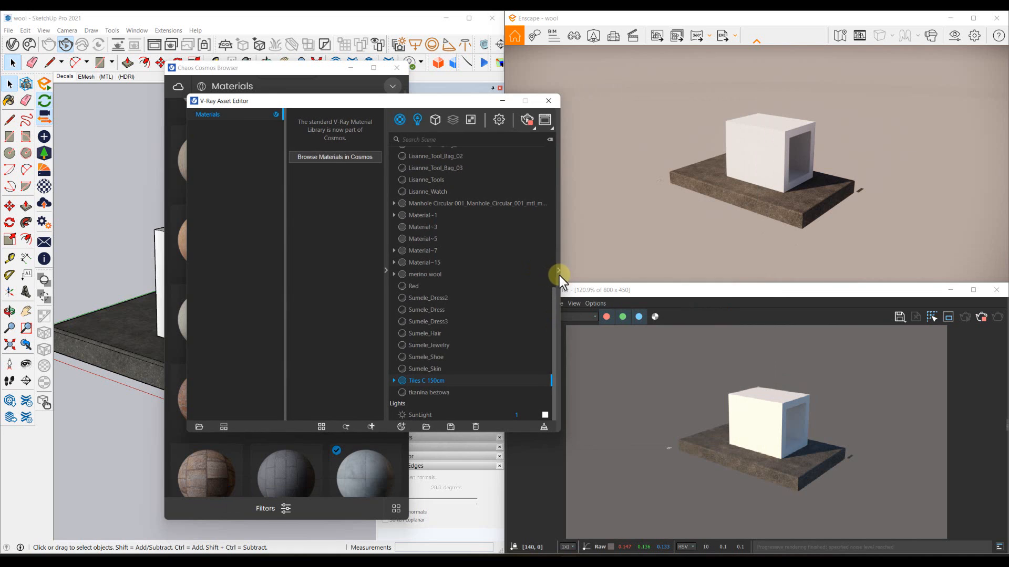
pyautogui.click(404, 69)
pyautogui.click(397, 68)
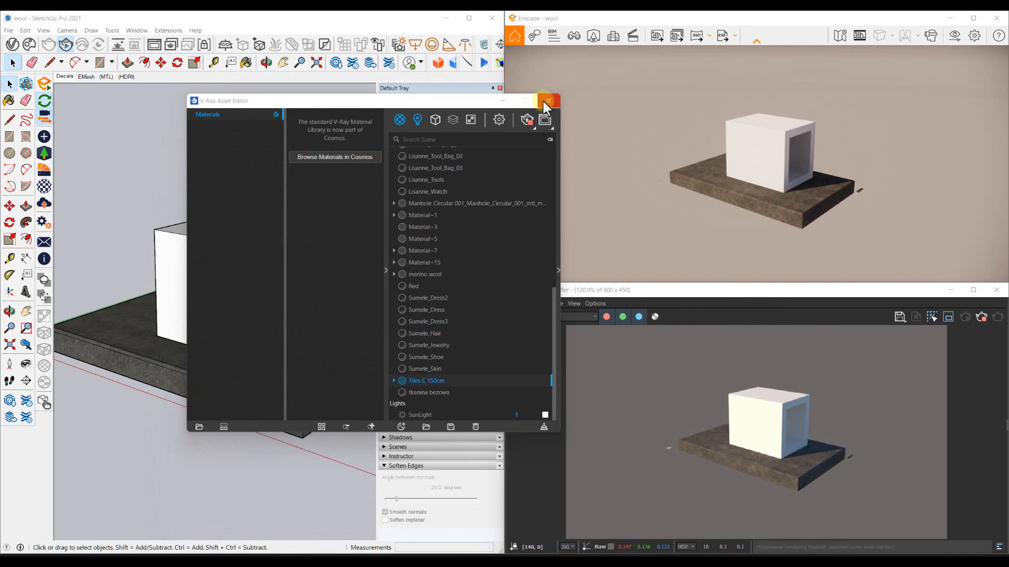
pyautogui.click(547, 101)
# Step: Open the Enscape Asset Library and search it for "plant"
pyautogui.moveTo(276, 287)
pyautogui.mouseDown(button='middle')
pyautogui.moveTo(97, 275)
pyautogui.moveTo(85, 254)
pyautogui.mouseUp(button='middle')
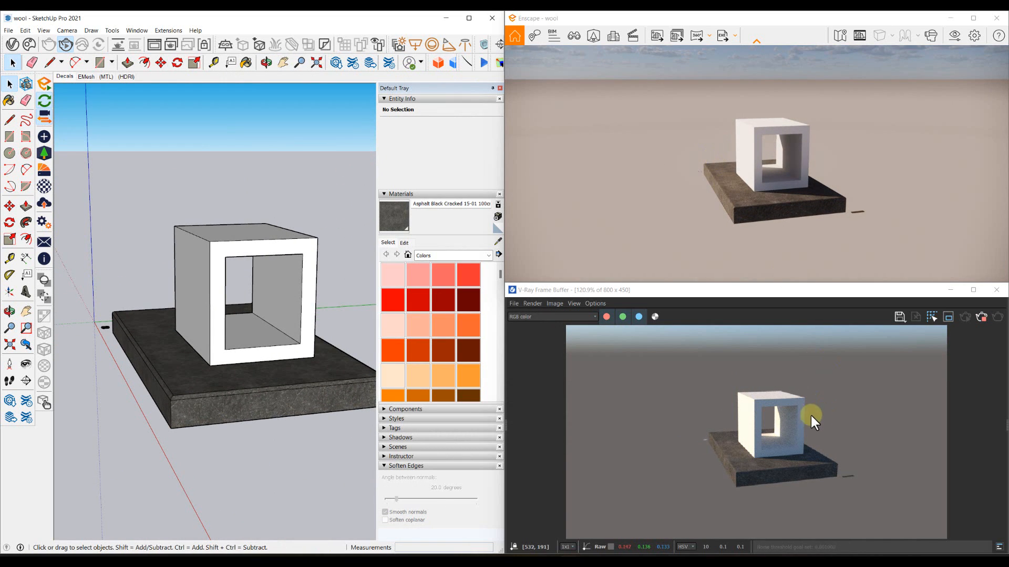
pyautogui.moveTo(301, 270); pyautogui.dragTo(308, 293, button='middle')
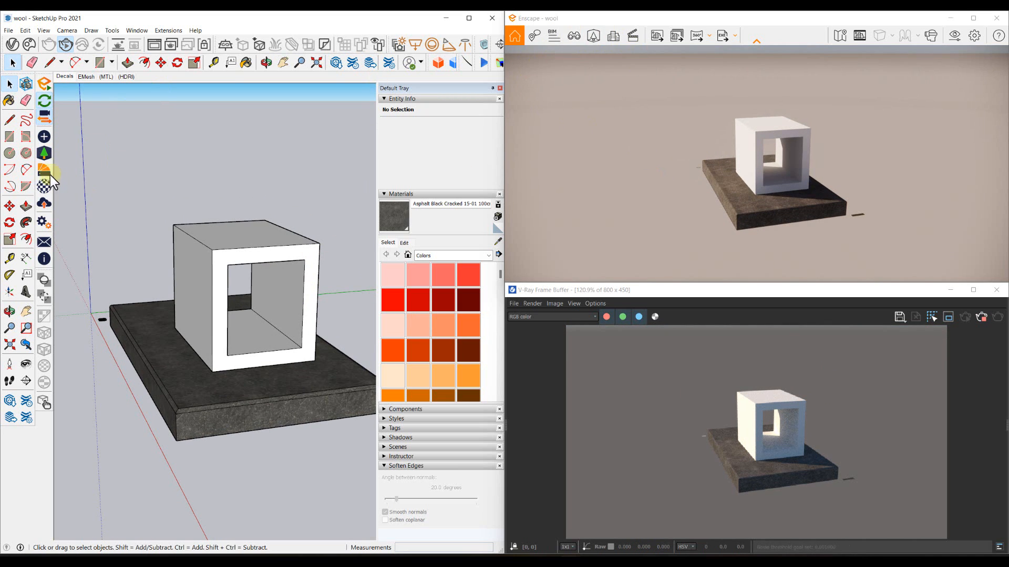
pyautogui.click(45, 156)
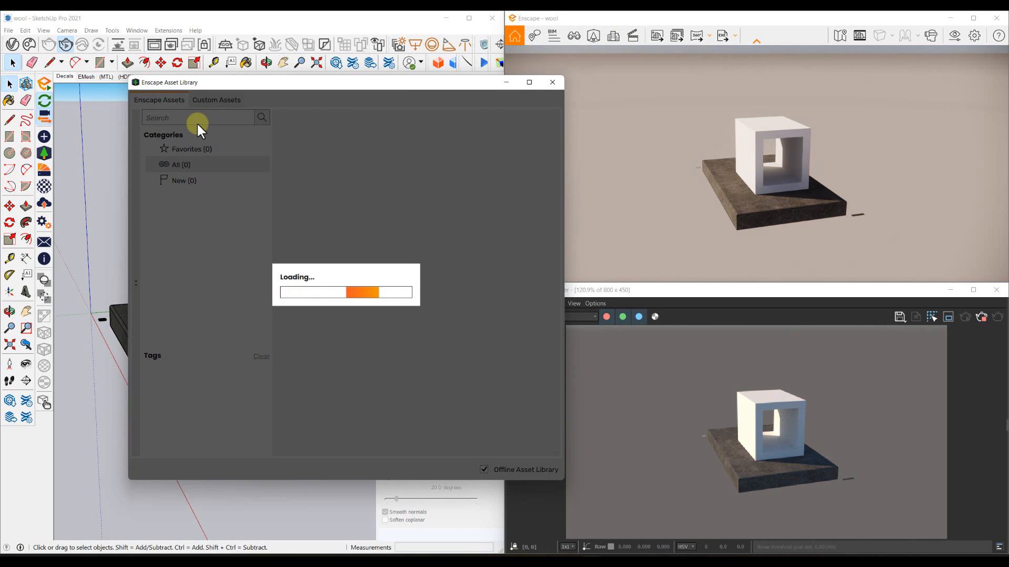
pyautogui.click(198, 120)
pyautogui.scroll(-3, 527, 296)
pyautogui.scroll(-8, 394, 225)
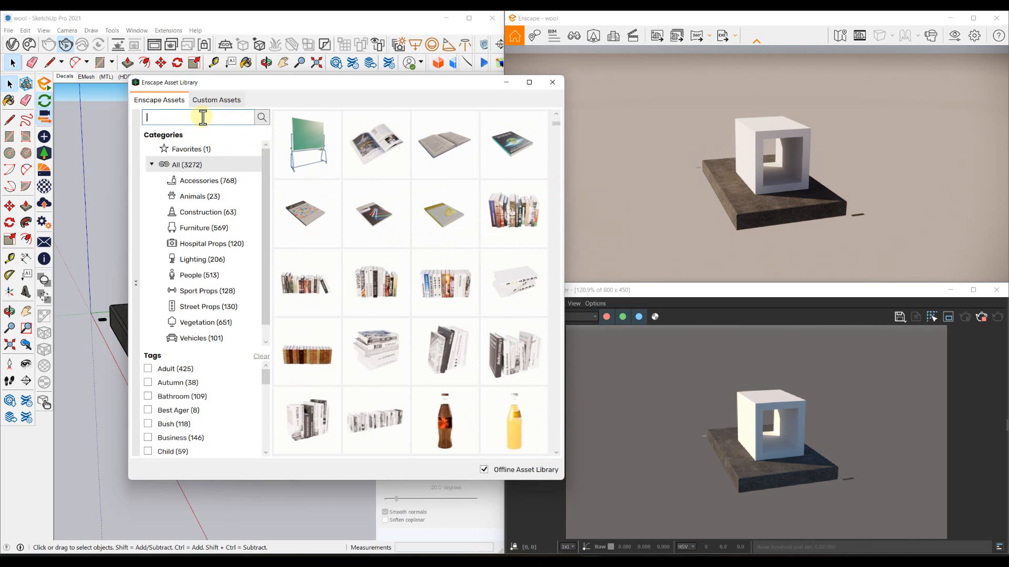
pyautogui.write('plant\\')
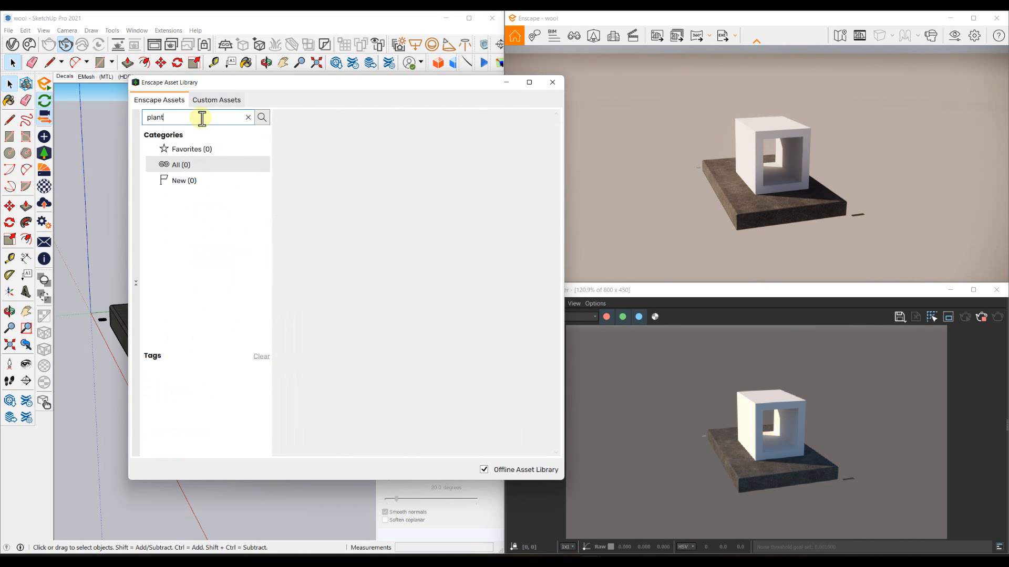
pyautogui.click(261, 117)
pyautogui.scroll(-5, 361, 276)
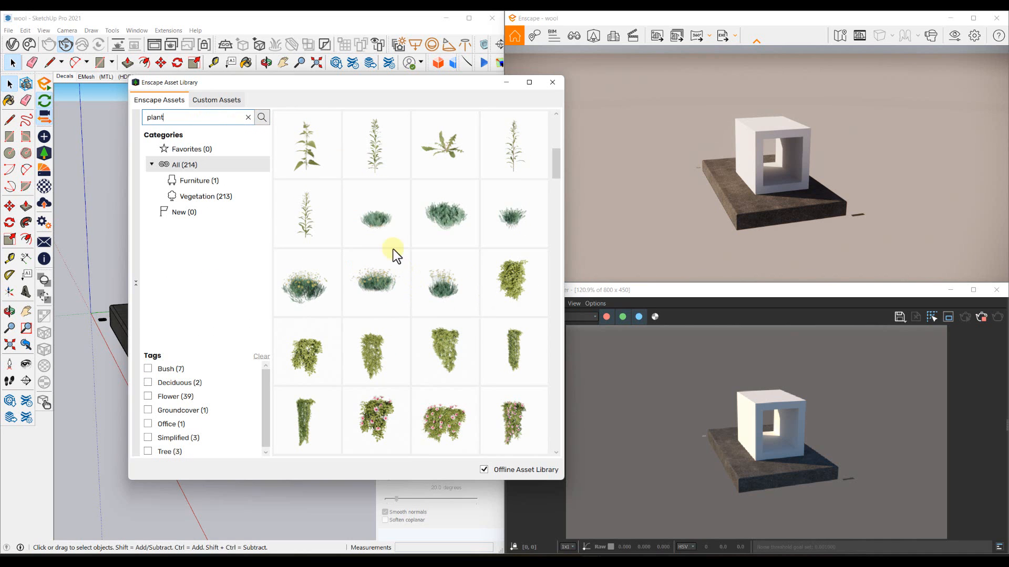
# Step: Place three Bush 071: Curry Plant assets on top of the hollow box, at both rear corners and the front right corner
pyautogui.moveTo(396, 205)
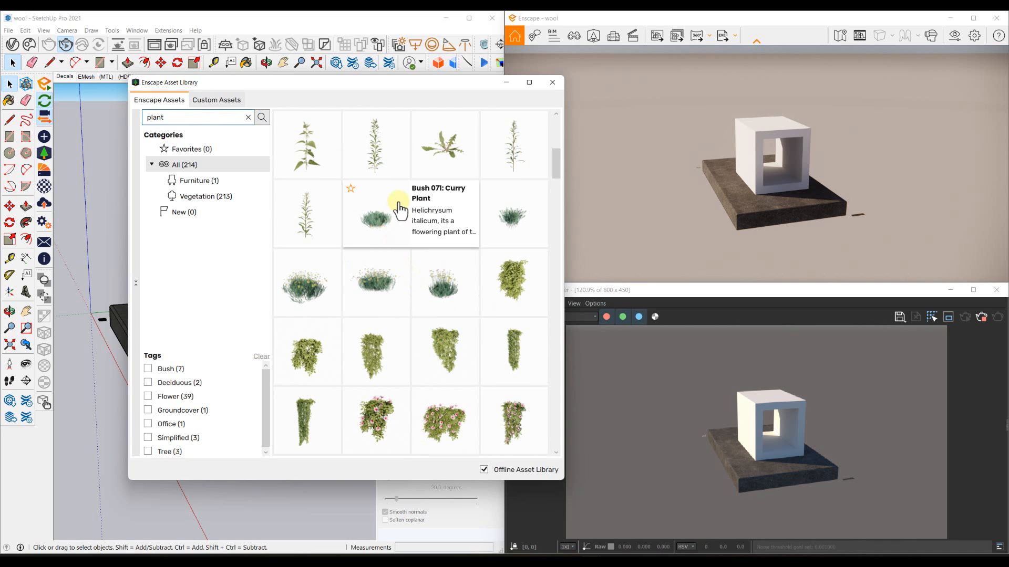
pyautogui.click(384, 231)
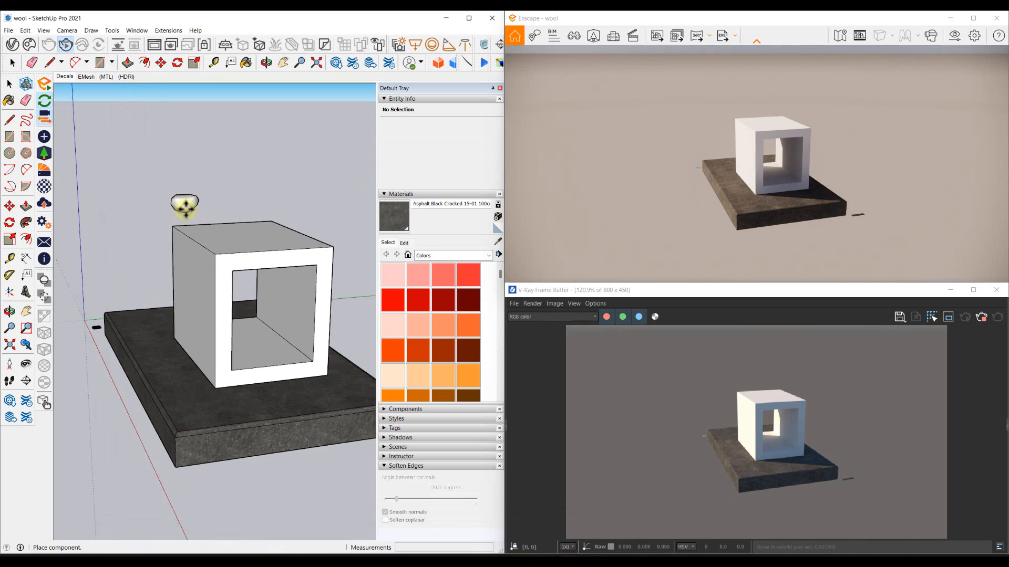
pyautogui.scroll(5, 190, 238)
pyautogui.click(196, 234)
pyautogui.scroll(-1, 277, 221)
pyautogui.moveTo(277, 220); pyautogui.dragTo(162, 310, button='middle')
pyautogui.click(274, 227)
pyautogui.scroll(-3, 273, 237)
pyautogui.click(320, 297)
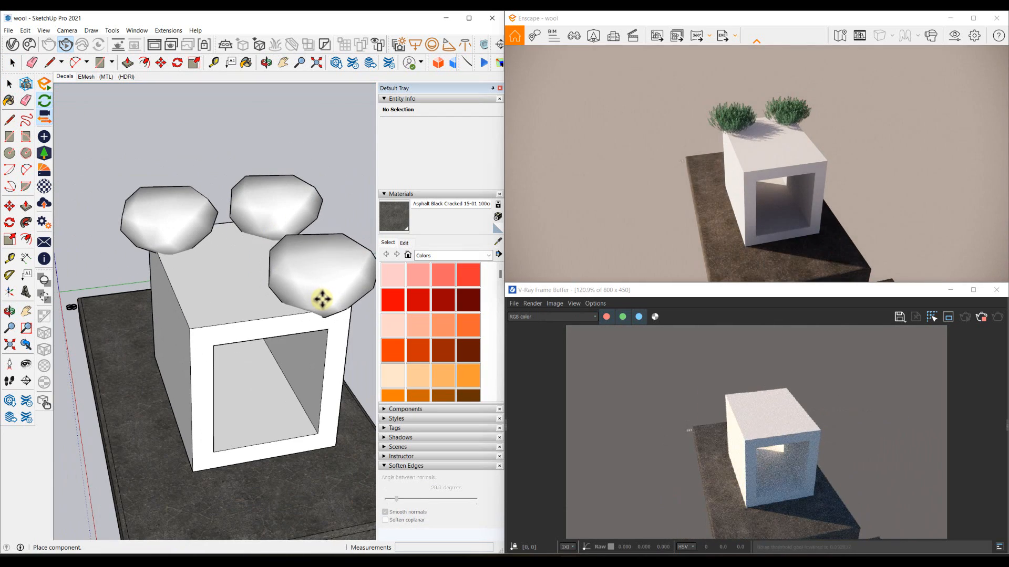
pyautogui.scroll(-2, 317, 293)
pyautogui.press('Escape')
# Step: Stop and restart V-Ray's interactive rendering so that it picks up the newly placed Enscape plants
pyautogui.moveTo(261, 243); pyautogui.dragTo(273, 228, button='middle')
pyautogui.scroll(4, 219, 285)
pyautogui.moveTo(182, 283)
pyautogui.mouseDown(button='middle')
pyautogui.moveTo(168, 279)
pyautogui.moveTo(224, 235)
pyautogui.mouseUp(button='middle')
pyautogui.scroll(-1, 224, 236)
pyautogui.keyDown('shift'); pyautogui.moveTo(227, 232); pyautogui.dragTo(190, 245, button='middle'); pyautogui.keyUp('shift')
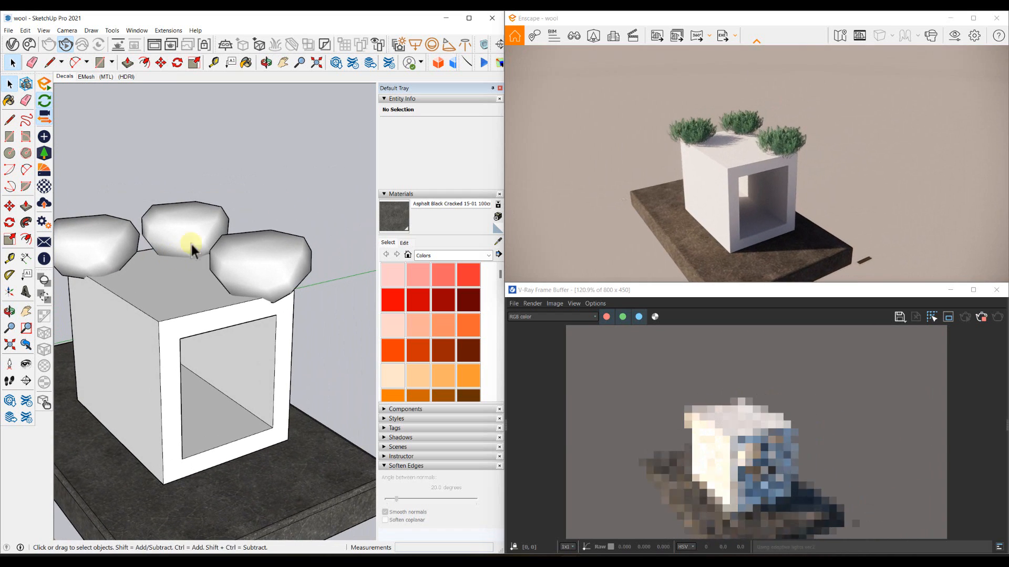
pyautogui.click(758, 174)
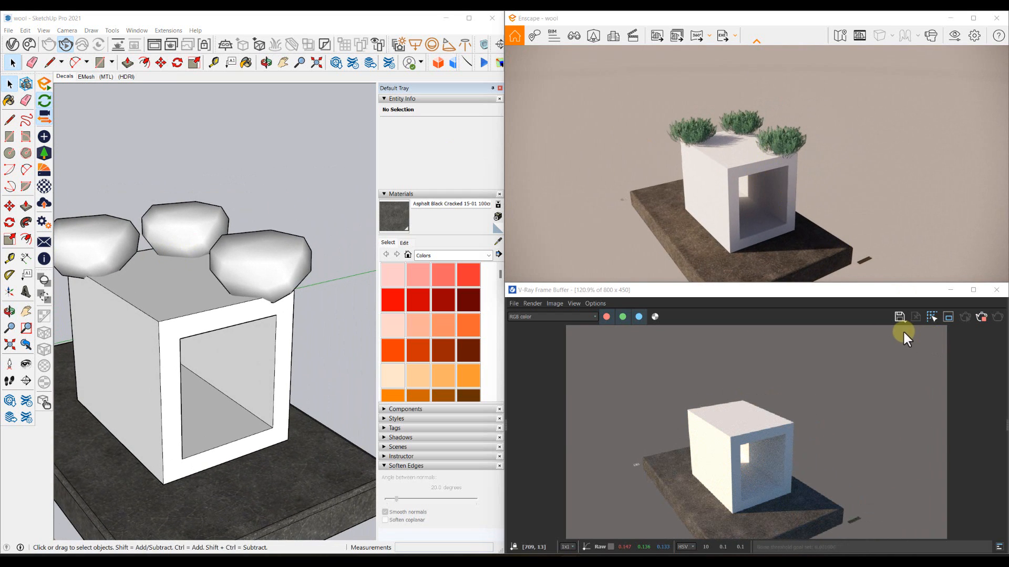
pyautogui.click(981, 318)
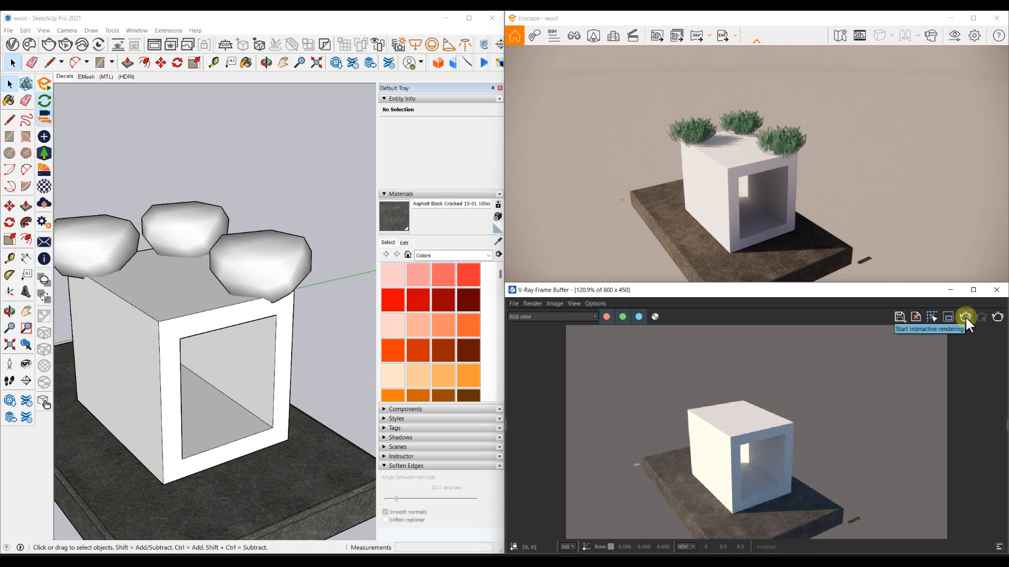
pyautogui.click(966, 316)
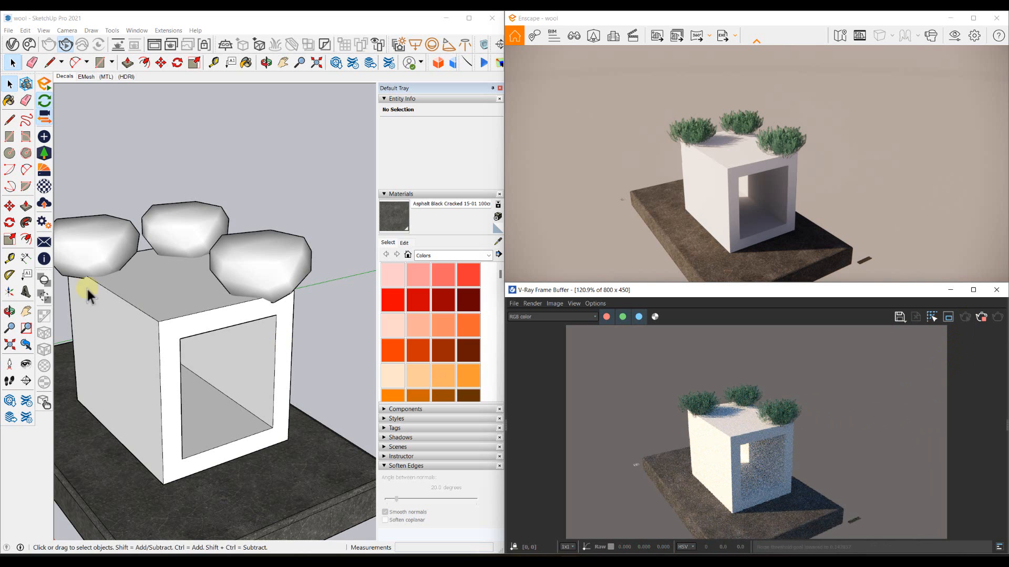
# Step: Examine the plants on the box from several angles, comparing the Enscape and V-Ray live renders
pyautogui.moveTo(87, 287); pyautogui.dragTo(211, 239, button='middle')
pyautogui.scroll(3, 212, 238)
pyautogui.moveTo(275, 310)
pyautogui.mouseDown(button='middle')
pyautogui.moveTo(147, 213)
pyautogui.moveTo(254, 286)
pyautogui.mouseUp(button='middle')
pyautogui.scroll(-5, 237, 269)
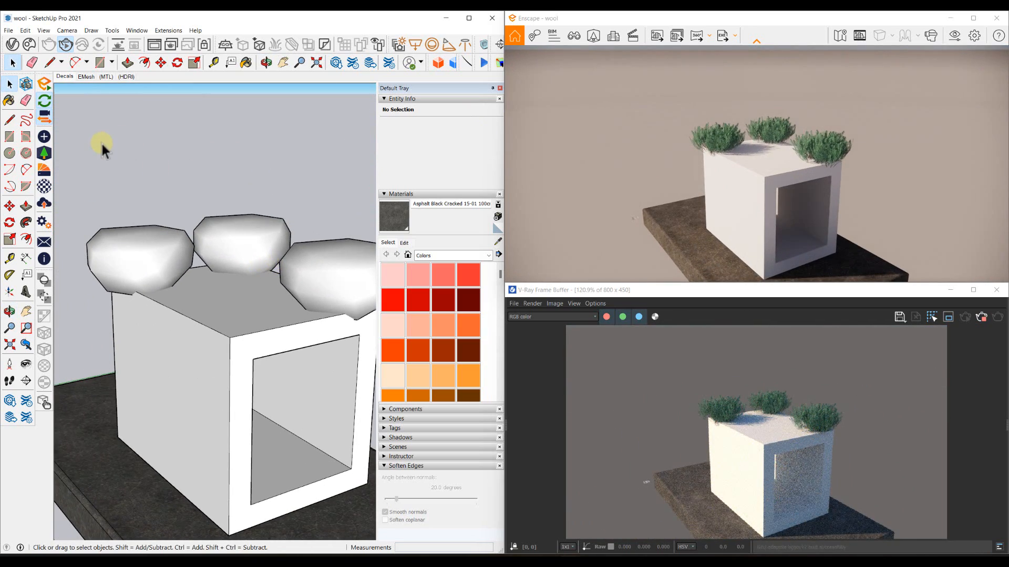
pyautogui.moveTo(110, 140); pyautogui.dragTo(128, 142, button='middle')
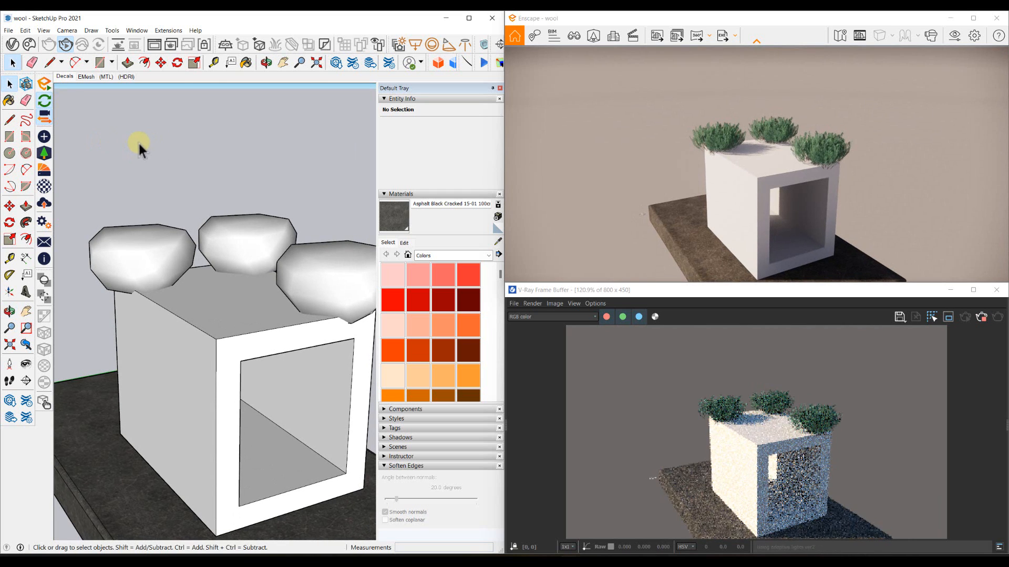
pyautogui.scroll(-4, 150, 157)
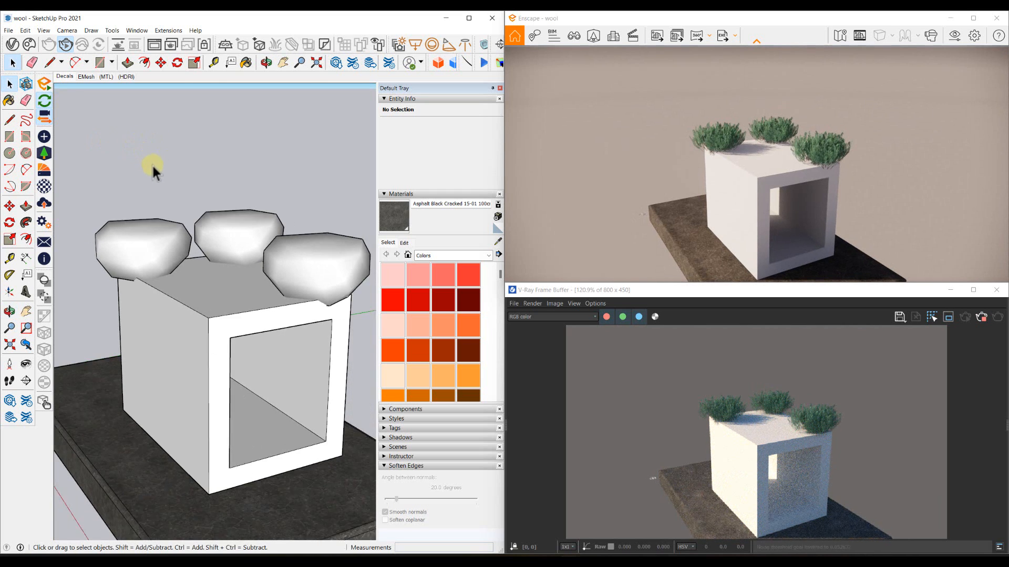
pyautogui.moveTo(163, 190)
pyautogui.mouseDown(button='middle')
pyautogui.moveTo(187, 226)
pyautogui.moveTo(130, 209)
pyautogui.moveTo(191, 257)
pyautogui.moveTo(182, 227)
pyautogui.mouseUp(button='middle')
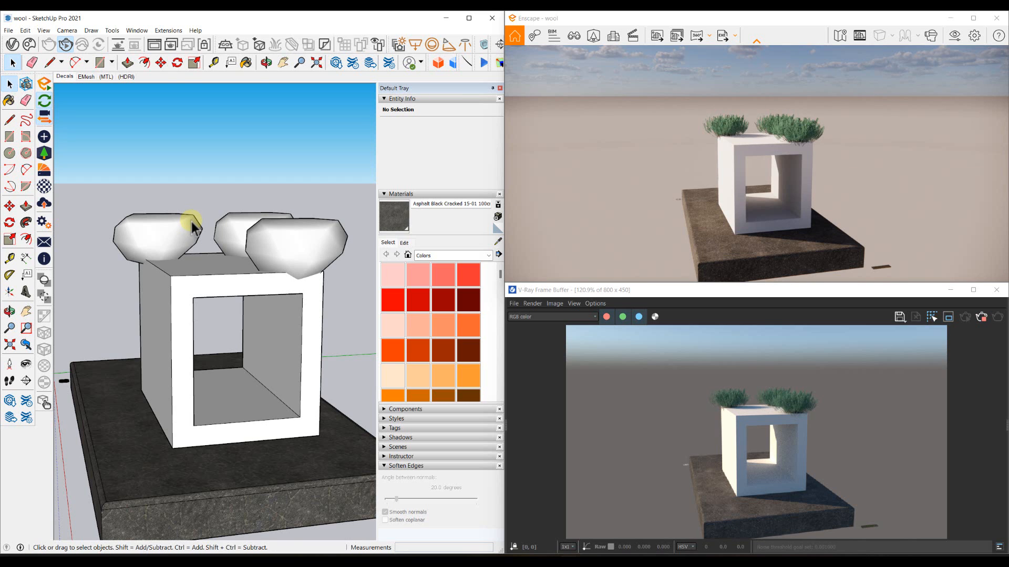
pyautogui.moveTo(191, 222)
pyautogui.mouseDown(button='middle')
pyautogui.moveTo(192, 240)
pyautogui.moveTo(181, 241)
pyautogui.mouseUp(button='middle')
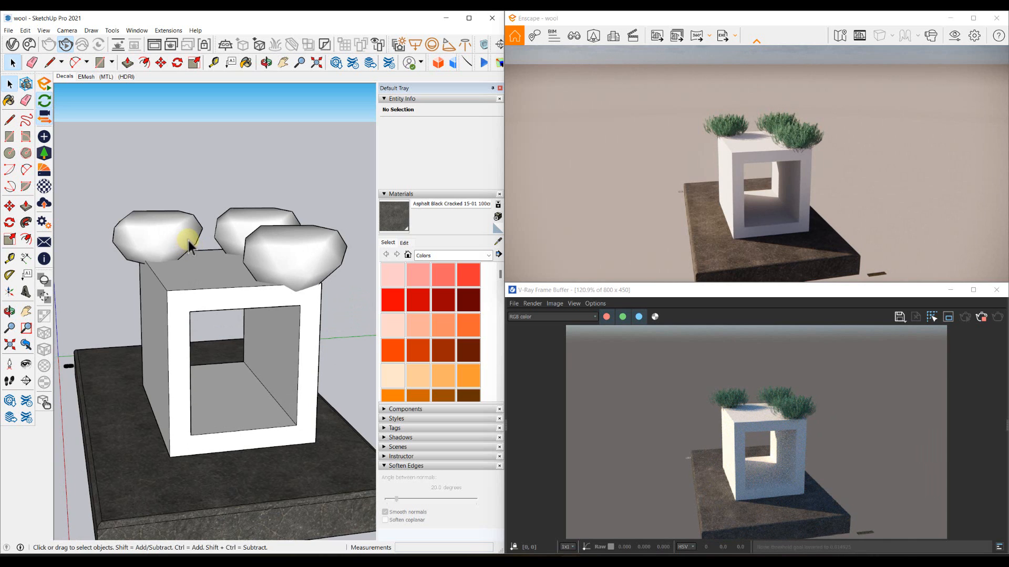
# Step: Open the Enscape Material Editor, uncover the model and sample the base slab's asphalt material to show its Enscape settings
pyautogui.click(45, 187)
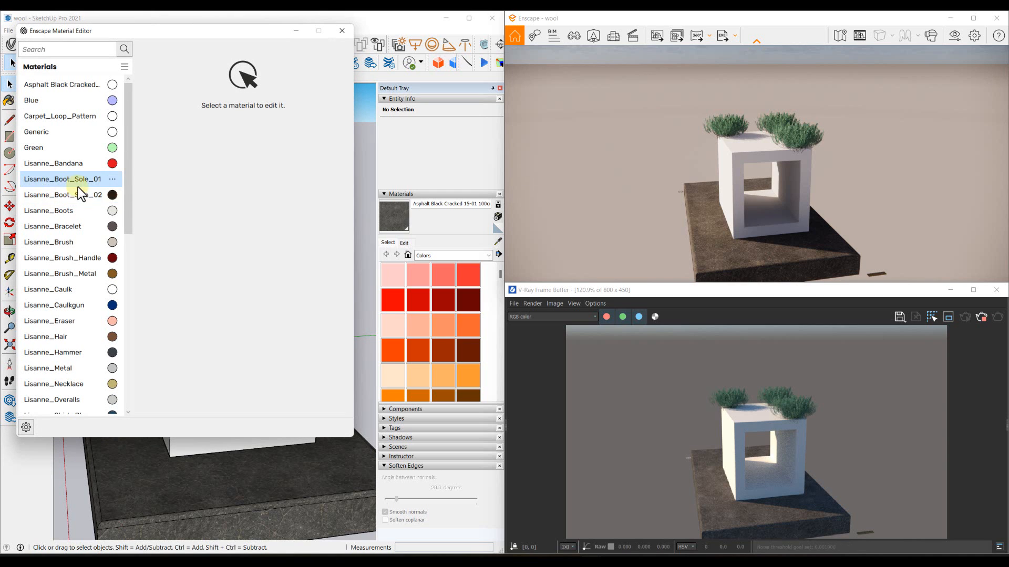
pyautogui.click(614, 422)
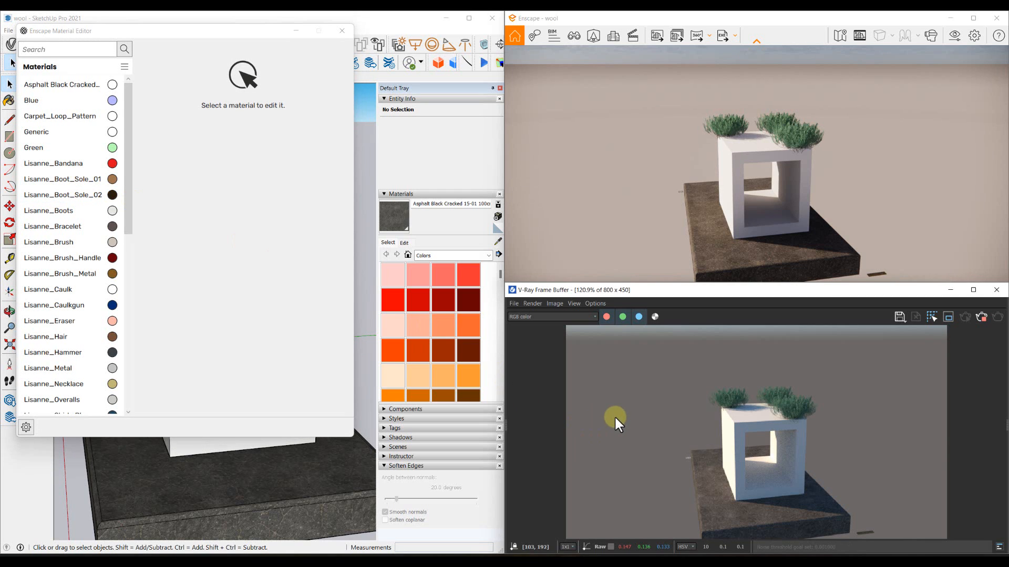
pyautogui.moveTo(102, 35); pyautogui.dragTo(377, 58)
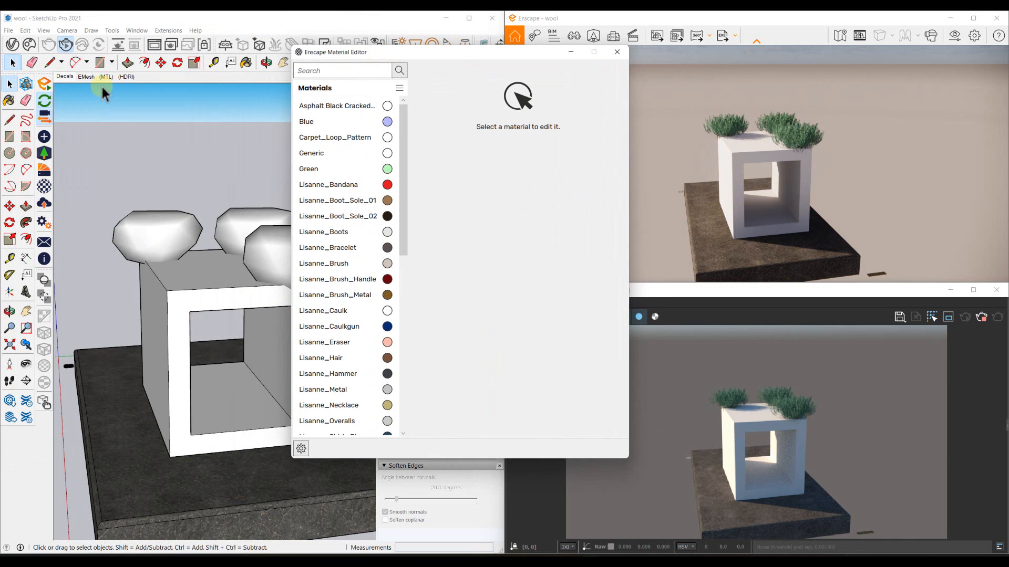
pyautogui.click(8, 100)
pyautogui.keyDown('alt'); pyautogui.click(119, 415); pyautogui.keyUp('alt')
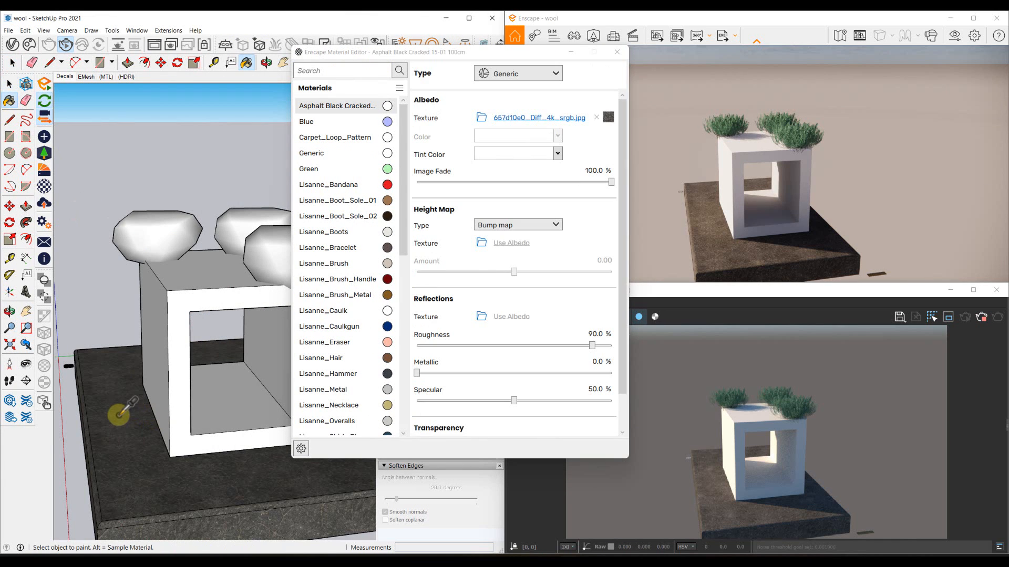
# Step: Preview Brick 10, Organic as the Enscape replacement for Asphalt Black Cracked 15-01 100cm, and close the material windows
pyautogui.scroll(10, 113, 411)
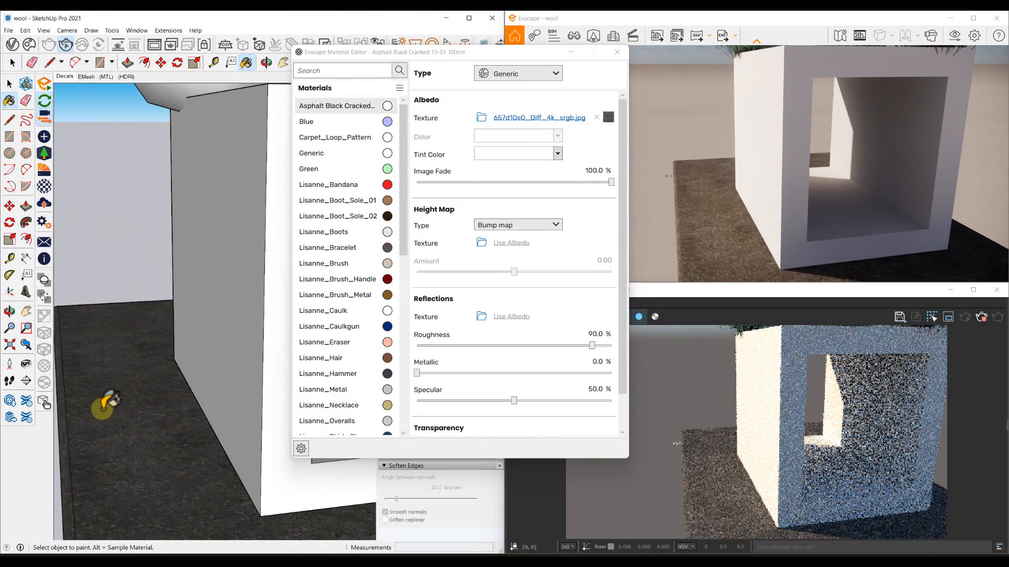
pyautogui.scroll(4, 105, 402)
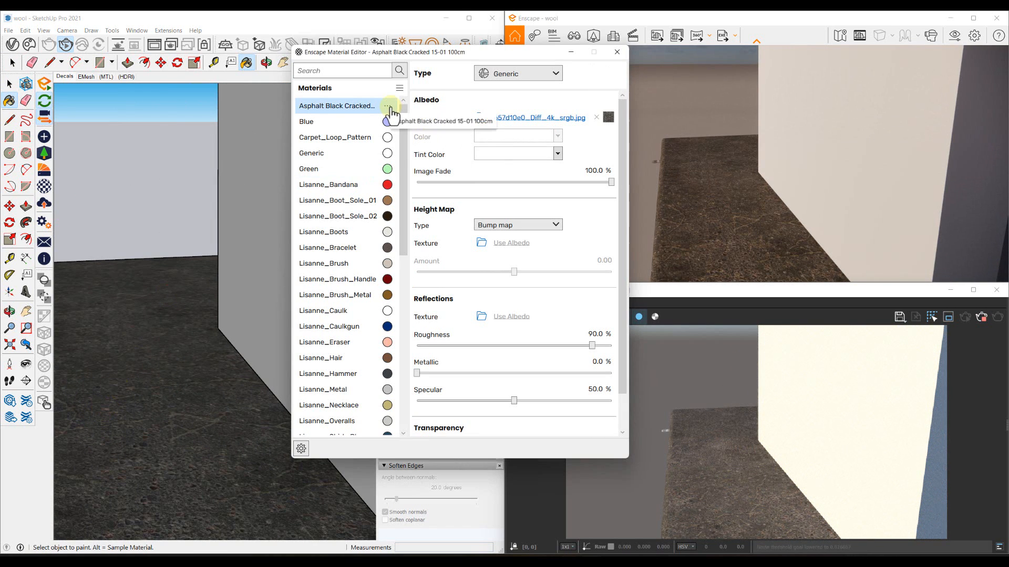
pyautogui.click(389, 107)
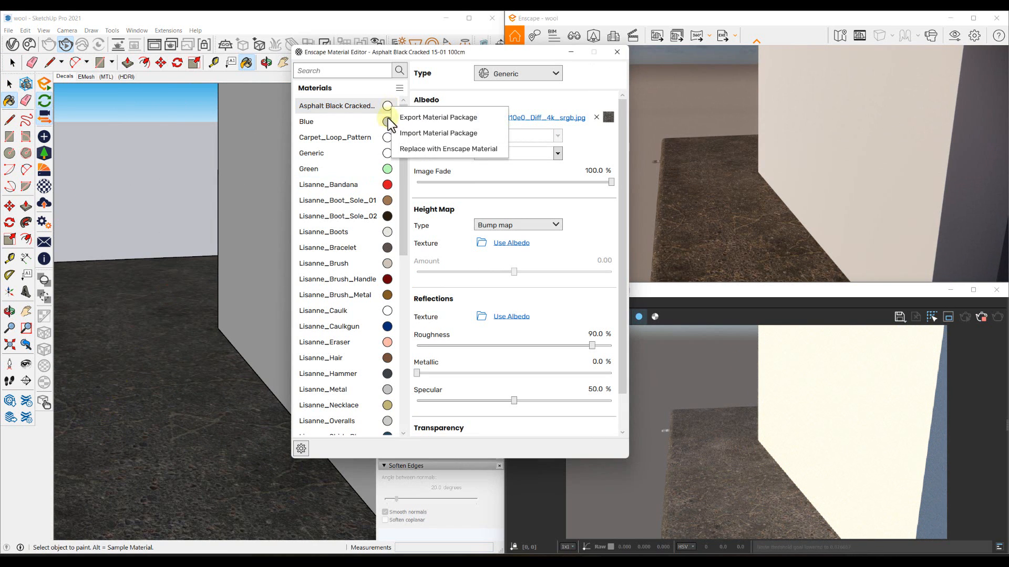
pyautogui.click(411, 149)
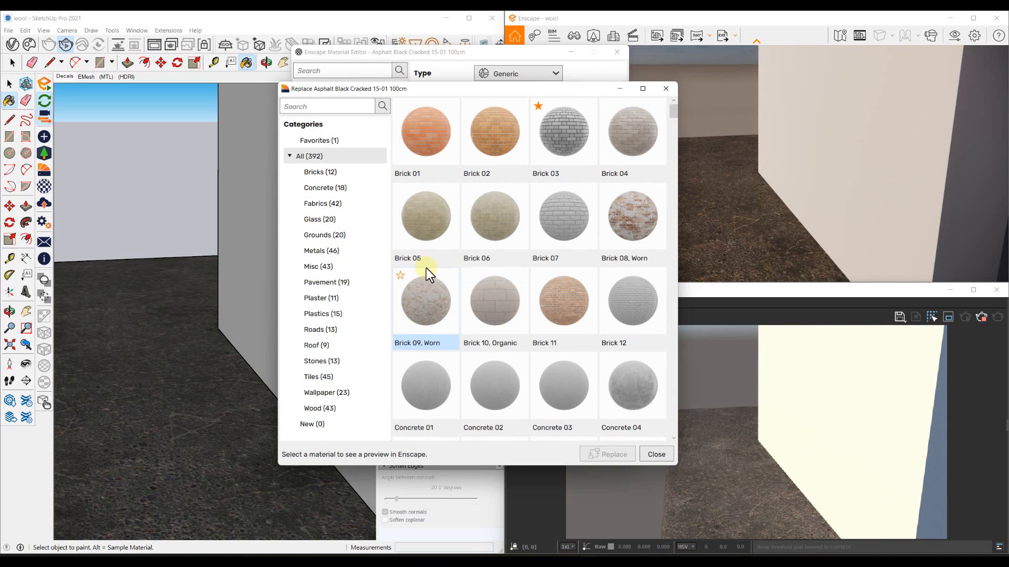
pyautogui.click(500, 312)
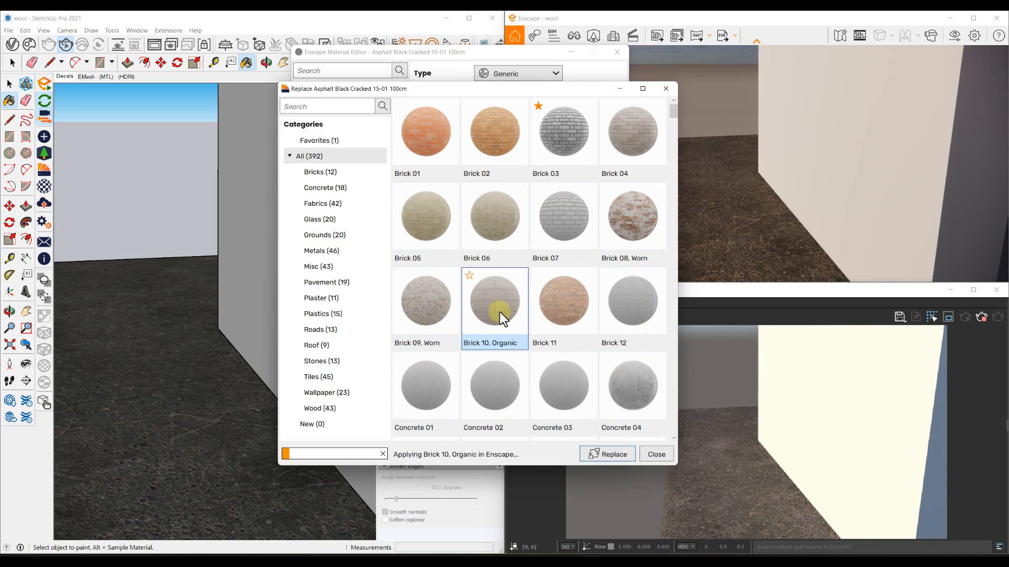
pyautogui.click(606, 455)
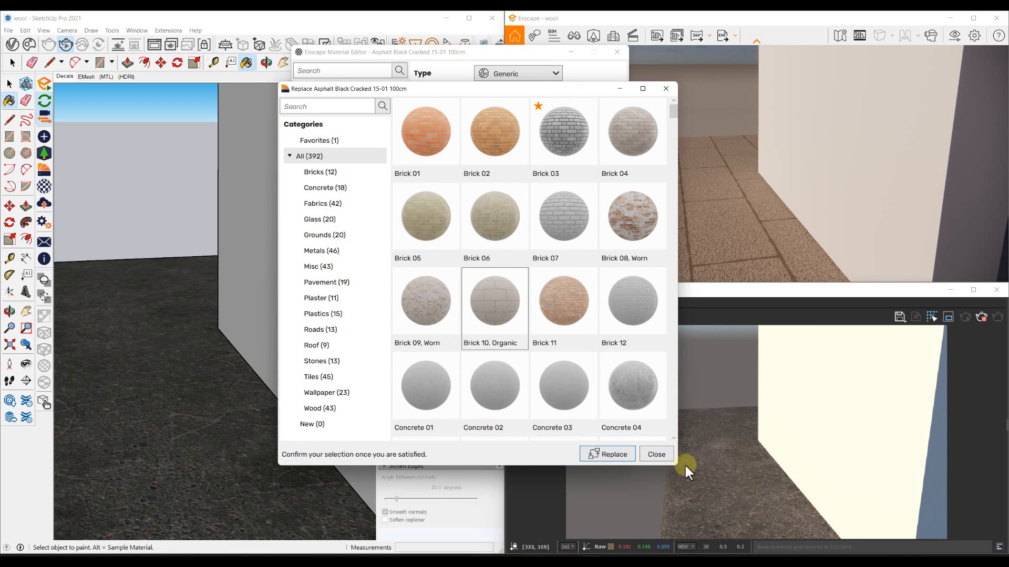
pyautogui.click(658, 455)
pyautogui.click(657, 455)
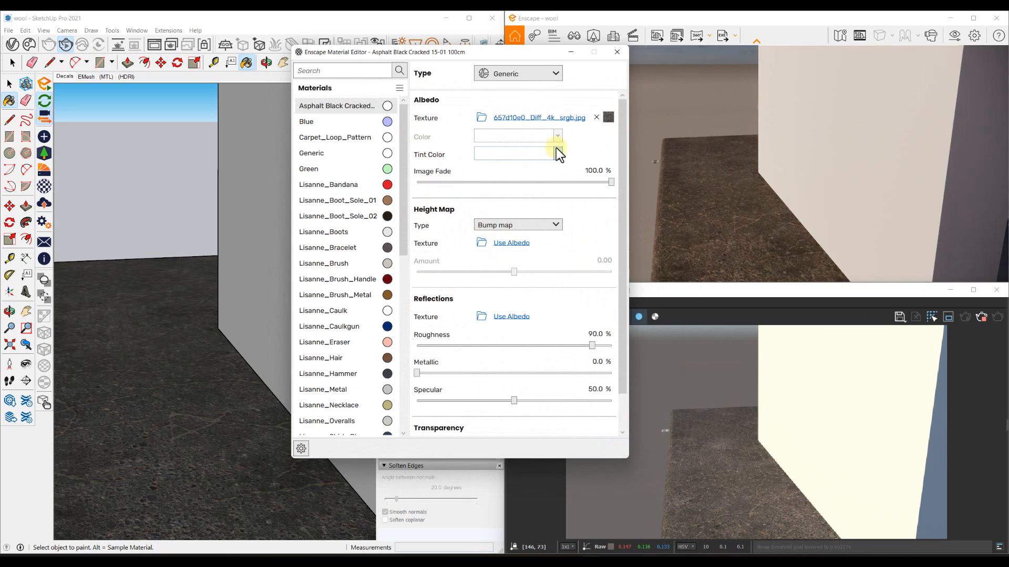
pyautogui.click(616, 52)
# Step: Examine the plants on the box up close and from a distance, comparing their foliage in the Enscape and V-Ray renders
pyautogui.scroll(-5, 257, 195)
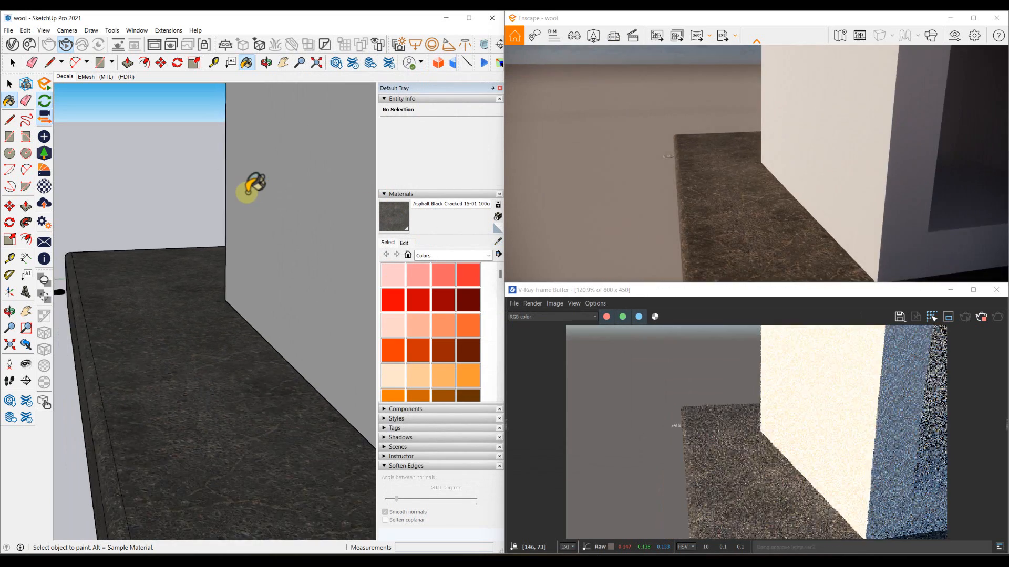
pyautogui.scroll(-6, 250, 205)
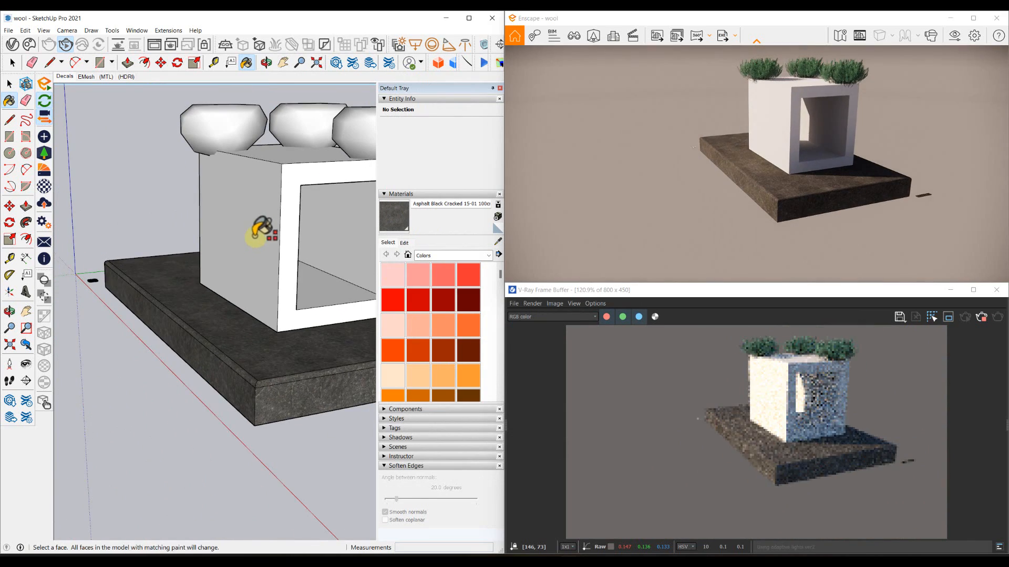
pyautogui.moveTo(170, 185); pyautogui.dragTo(185, 218, button='middle')
pyautogui.press('space')
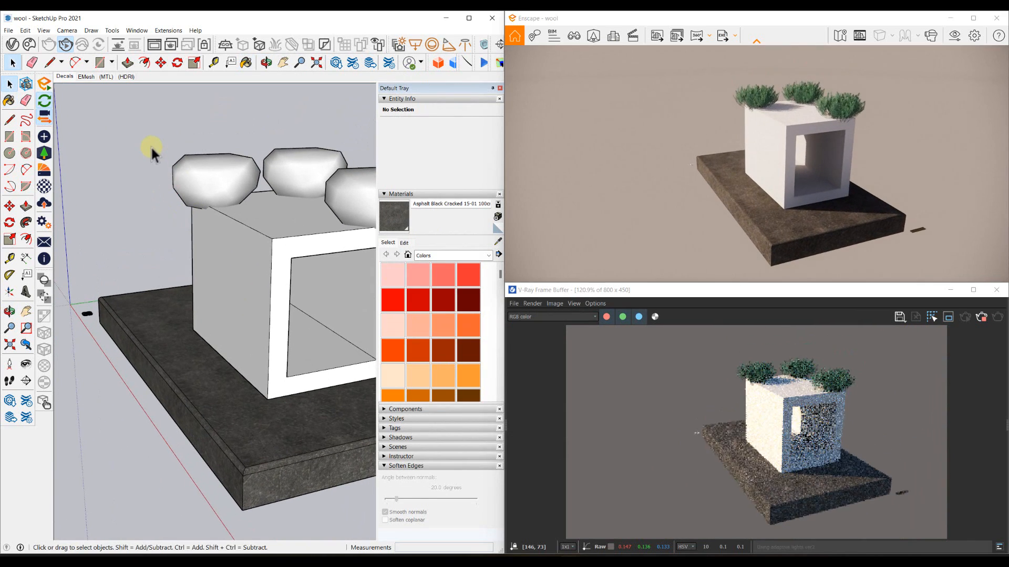
pyautogui.moveTo(231, 185)
pyautogui.mouseDown(button='middle')
pyautogui.moveTo(213, 184)
pyautogui.moveTo(180, 231)
pyautogui.moveTo(213, 238)
pyautogui.mouseUp(button='middle')
pyautogui.scroll(-1, 204, 207)
pyautogui.scroll(5, 203, 216)
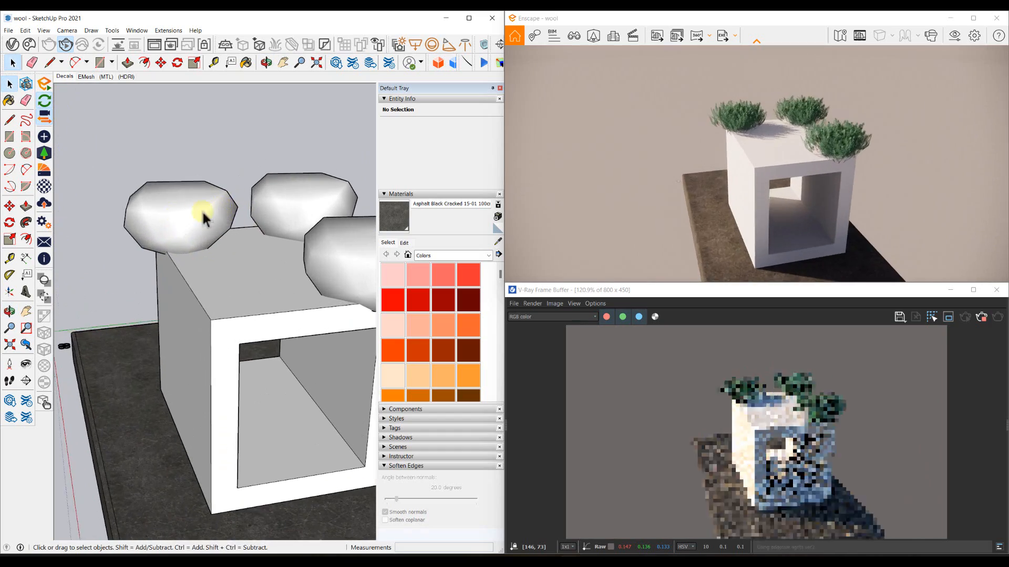
pyautogui.scroll(2, 160, 219)
pyautogui.moveTo(159, 219)
pyautogui.mouseDown(button='middle')
pyautogui.moveTo(189, 289)
pyautogui.moveTo(180, 254)
pyautogui.mouseUp(button='middle')
pyautogui.scroll(3, 179, 254)
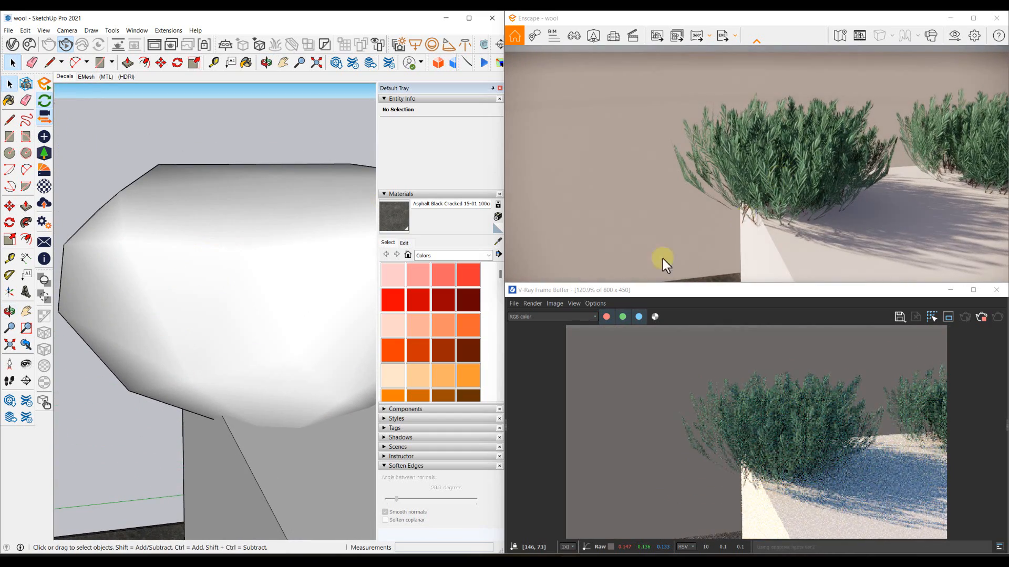
pyautogui.moveTo(323, 315)
pyautogui.mouseDown(button='middle')
pyautogui.moveTo(306, 330)
pyautogui.moveTo(289, 313)
pyautogui.mouseUp(button='middle')
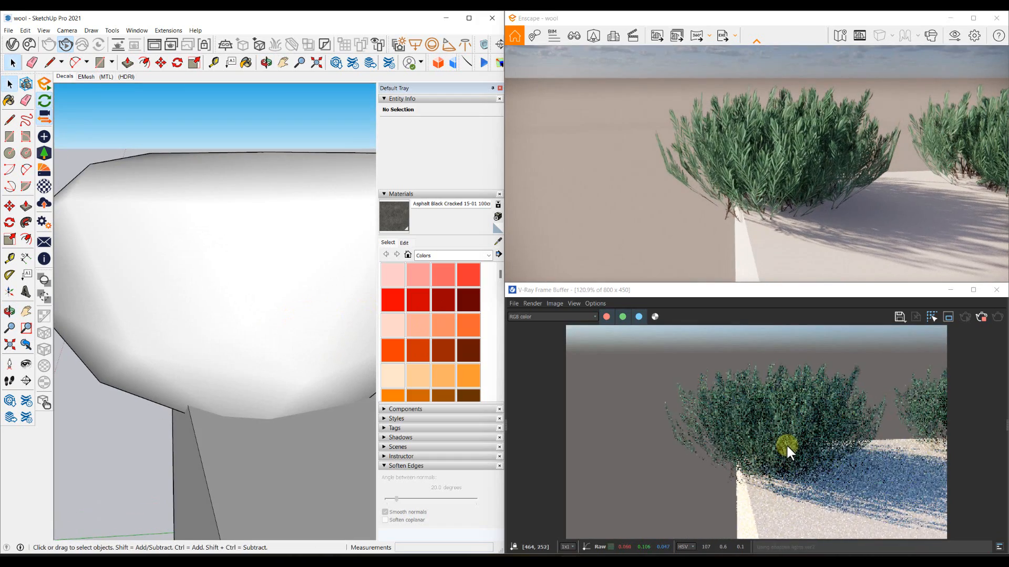
pyautogui.moveTo(113, 223)
pyautogui.mouseDown(button='middle')
pyautogui.moveTo(198, 229)
pyautogui.moveTo(210, 208)
pyautogui.mouseUp(button='middle')
pyautogui.scroll(-8, 211, 208)
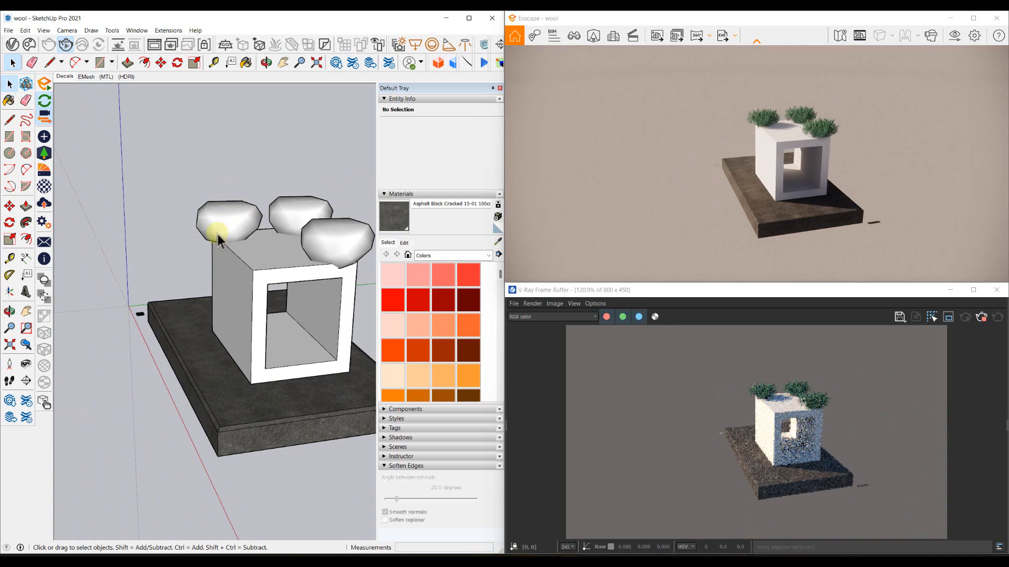
# Step: Select all three Curry Plant components on top of the box and make them a group
pyautogui.scroll(-2, 253, 239)
pyautogui.click(246, 239)
pyautogui.keyDown('ctrl'); pyautogui.click(176, 240); pyautogui.keyUp('ctrl')
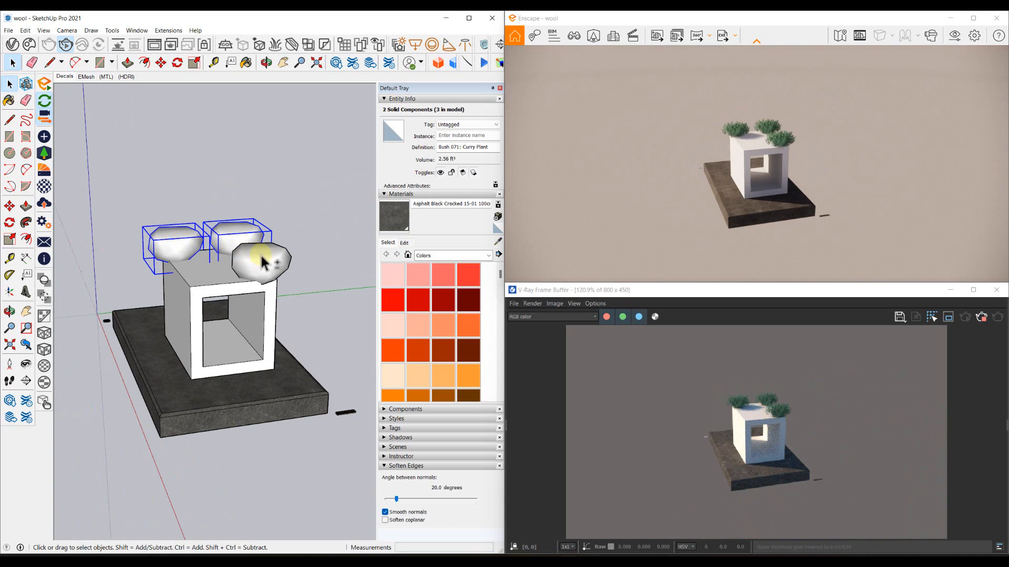
pyautogui.keyDown('ctrl'); pyautogui.click(281, 260); pyautogui.keyUp('ctrl')
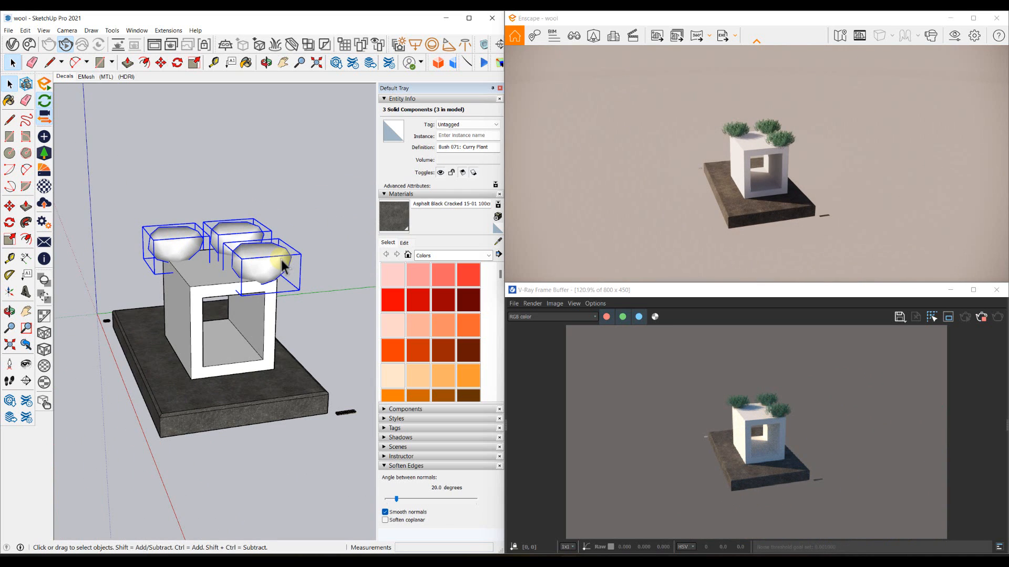
pyautogui.rightClick(282, 260)
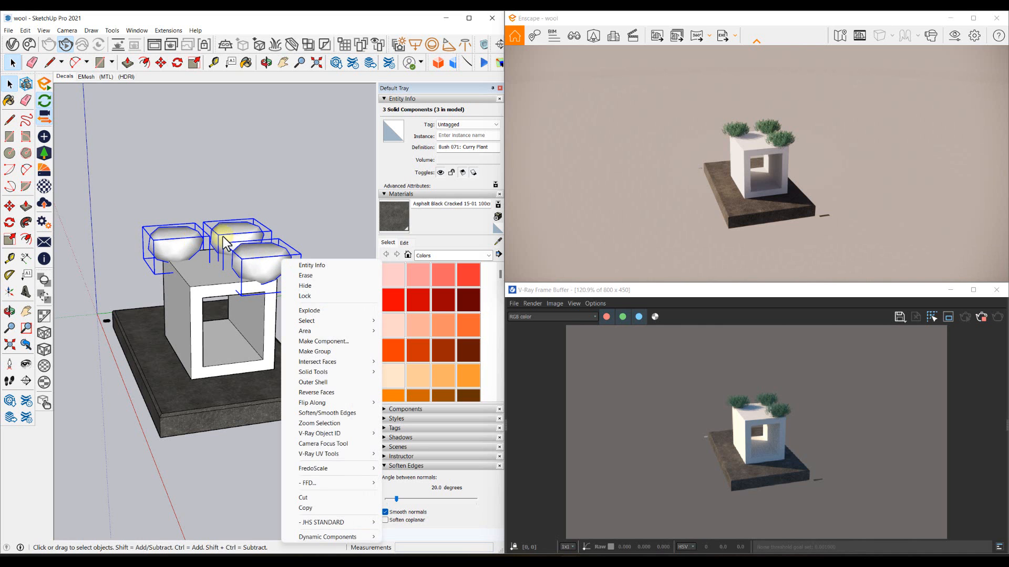
pyautogui.click(315, 351)
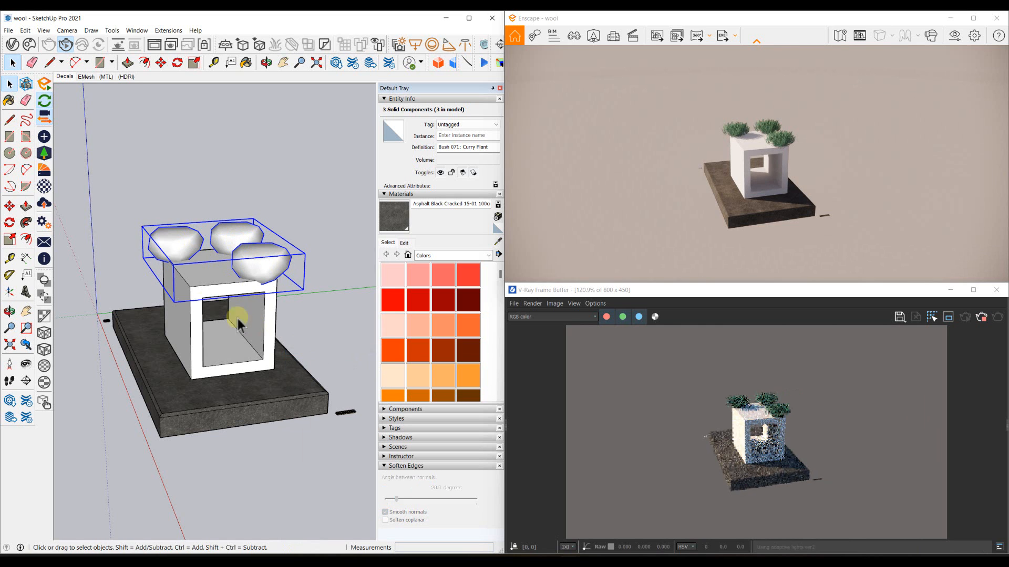
# Step: Enter the plant group, open the rear-left Curry Plant component for editing and select all of its proxy geometry
pyautogui.scroll(5, 187, 274)
pyautogui.doubleClick(174, 231)
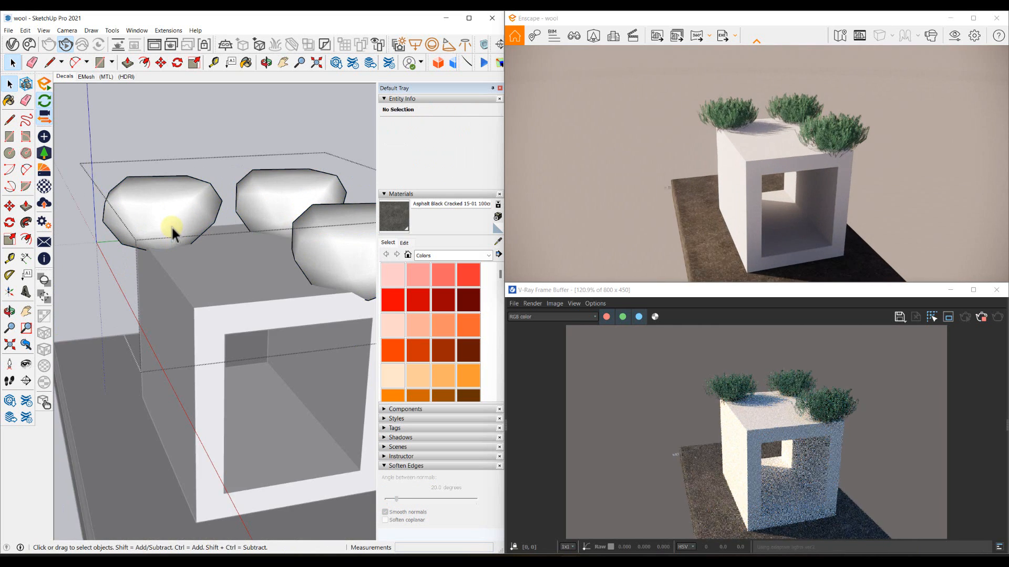
pyautogui.doubleClick(172, 228)
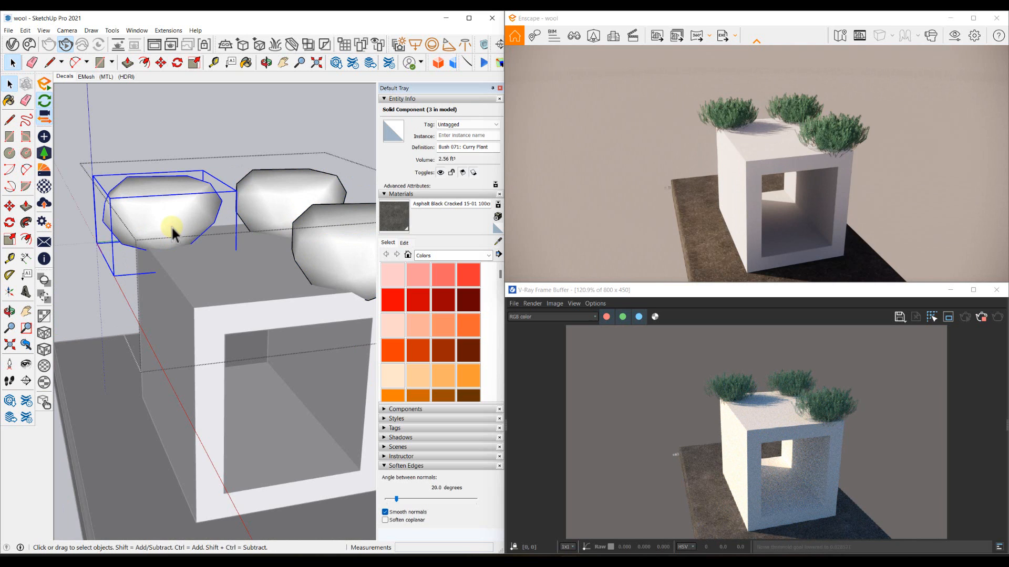
pyautogui.click(171, 228)
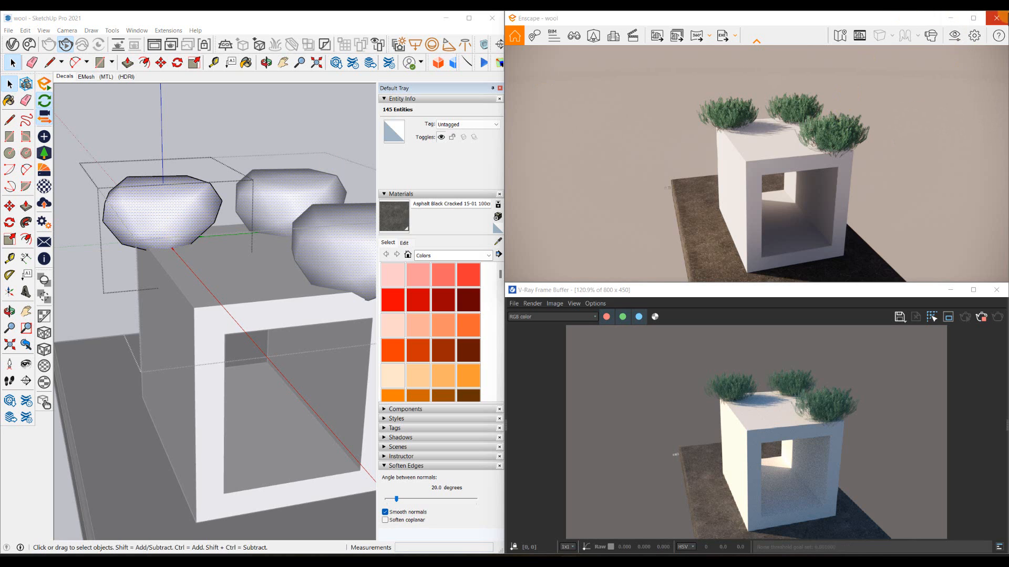
# Step: Close the Enscape render window and snap the V-Ray Frame Buffer to fill the right half of the screen
pyautogui.click(996, 20)
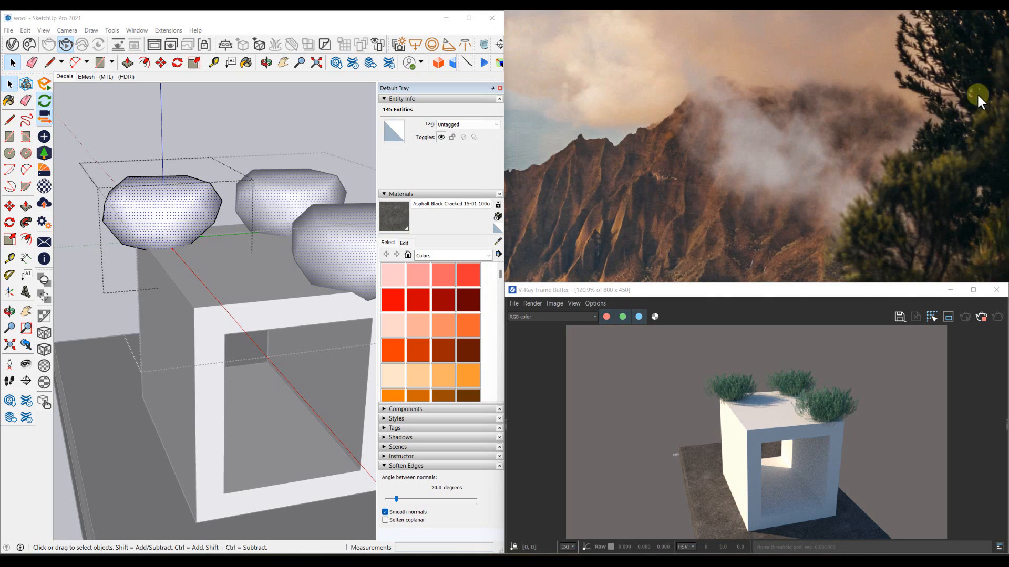
pyautogui.moveTo(967, 292)
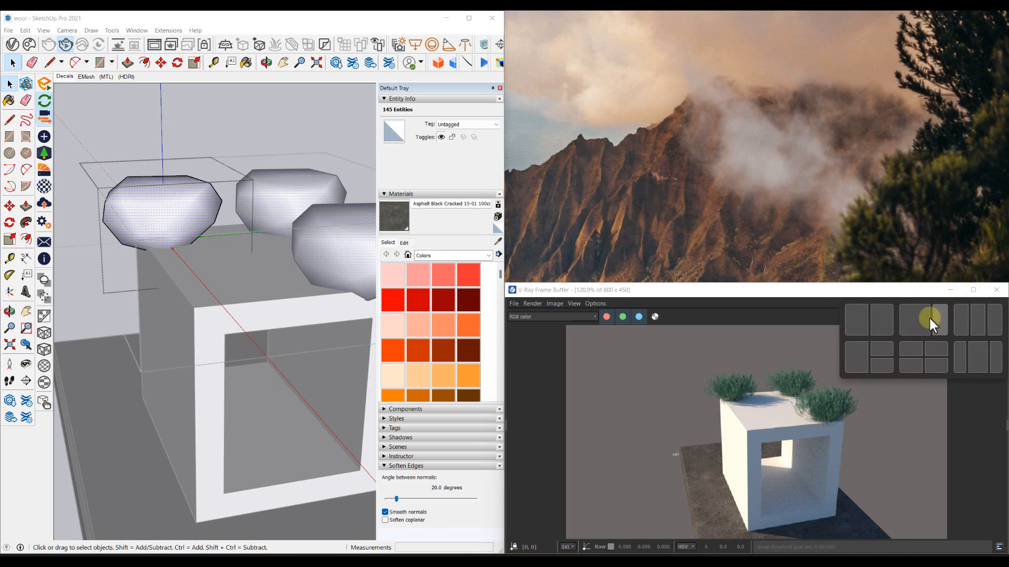
pyautogui.click(875, 326)
pyautogui.scroll(2, 762, 318)
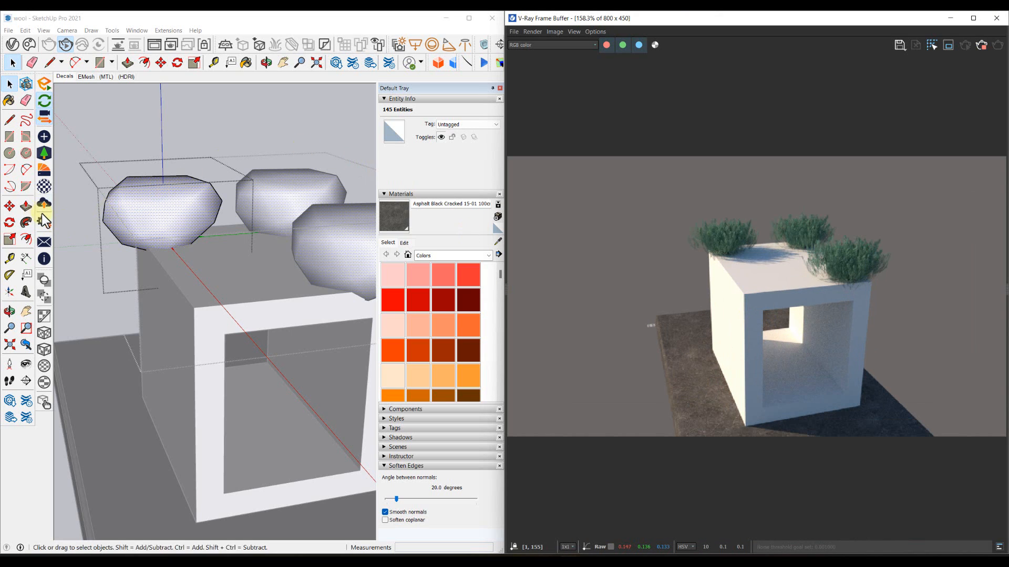
# Step: Open the Chaos Cosmos Browser, return to its home page and search it for "plant"
pyautogui.scroll(1, 160, 202)
pyautogui.moveTo(159, 203); pyautogui.dragTo(169, 222, button='middle')
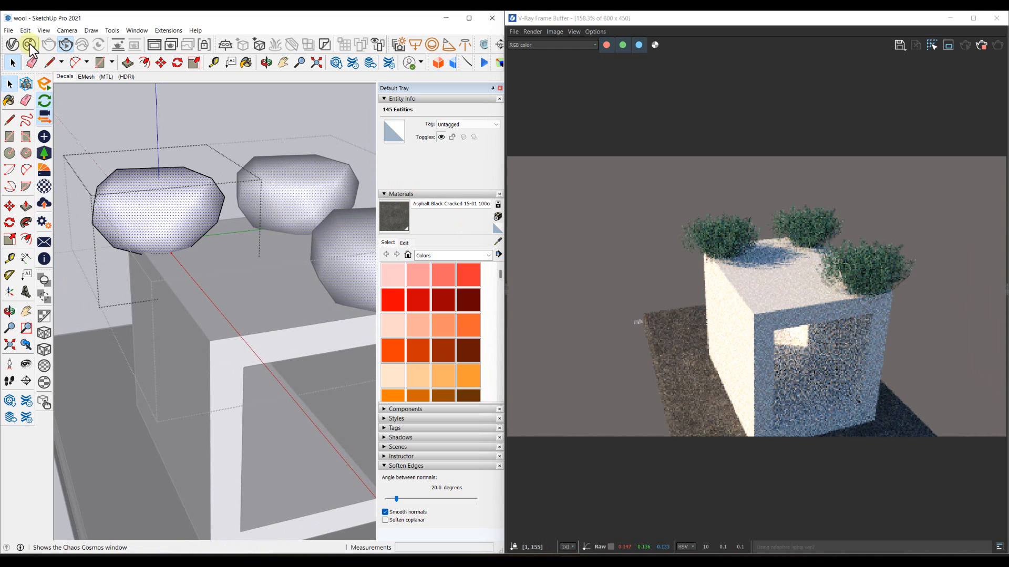
pyautogui.click(30, 45)
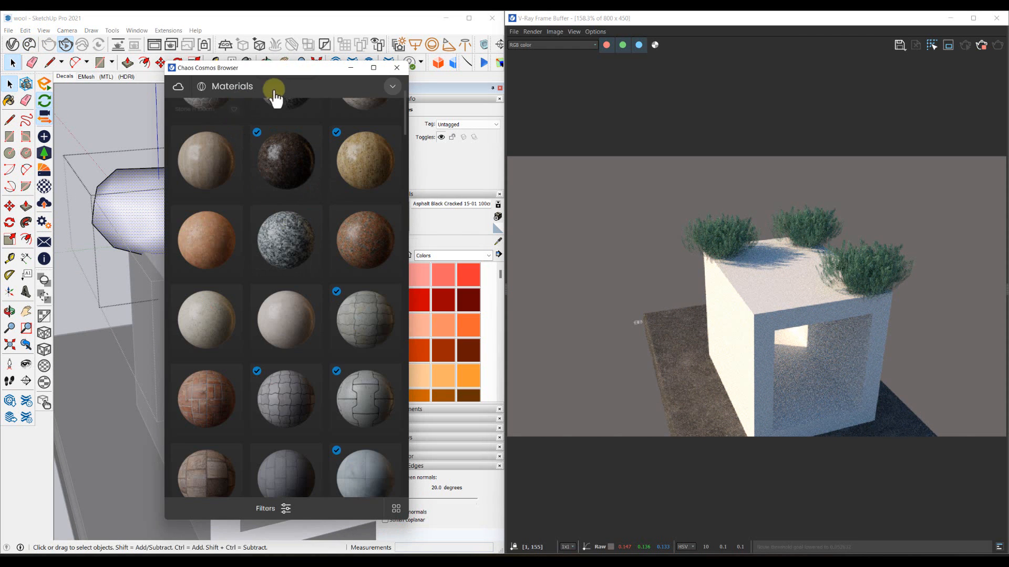
pyautogui.click(179, 88)
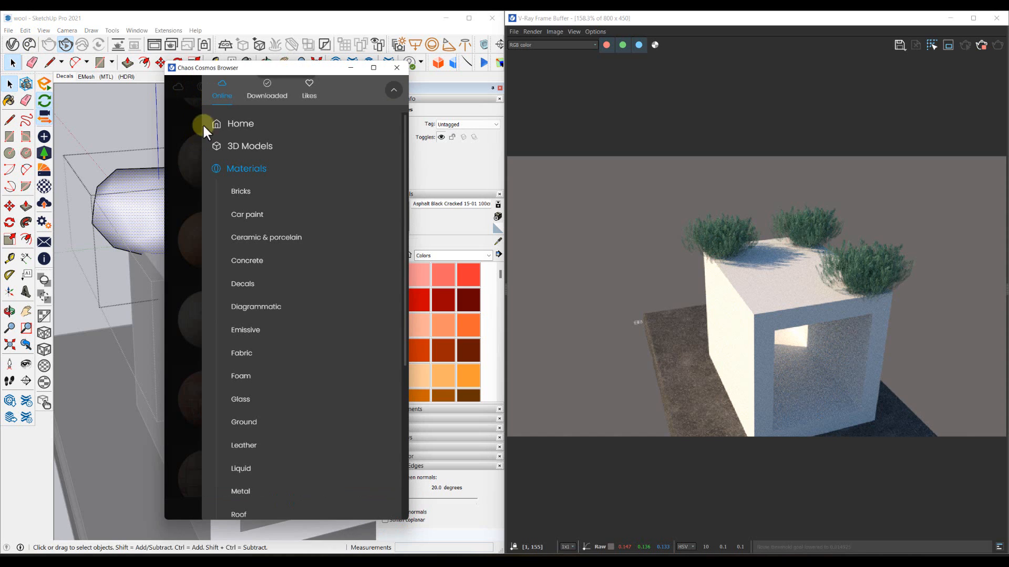
pyautogui.click(238, 134)
pyautogui.click(245, 96)
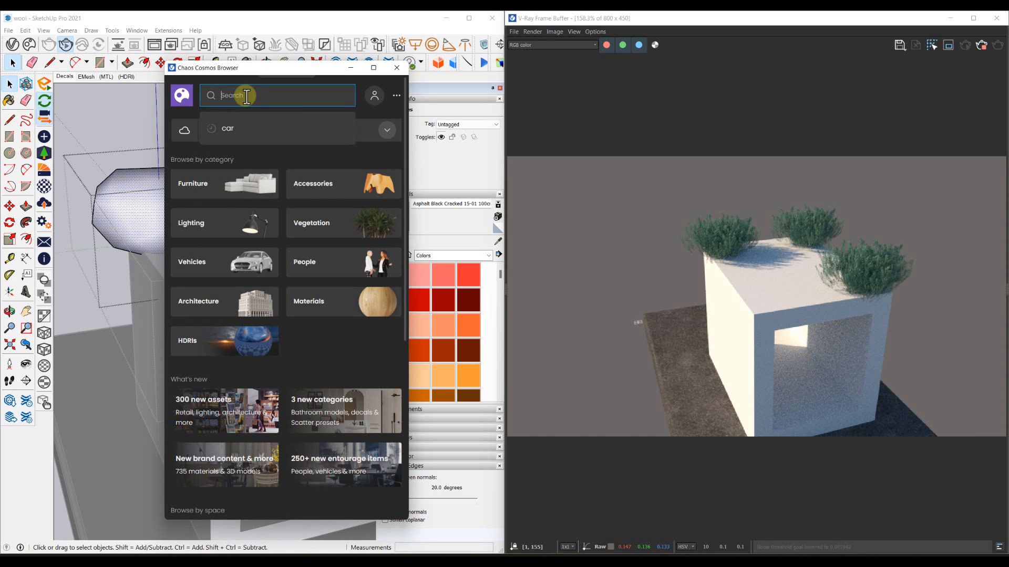
pyautogui.write('plant')
pyautogui.press('Return')
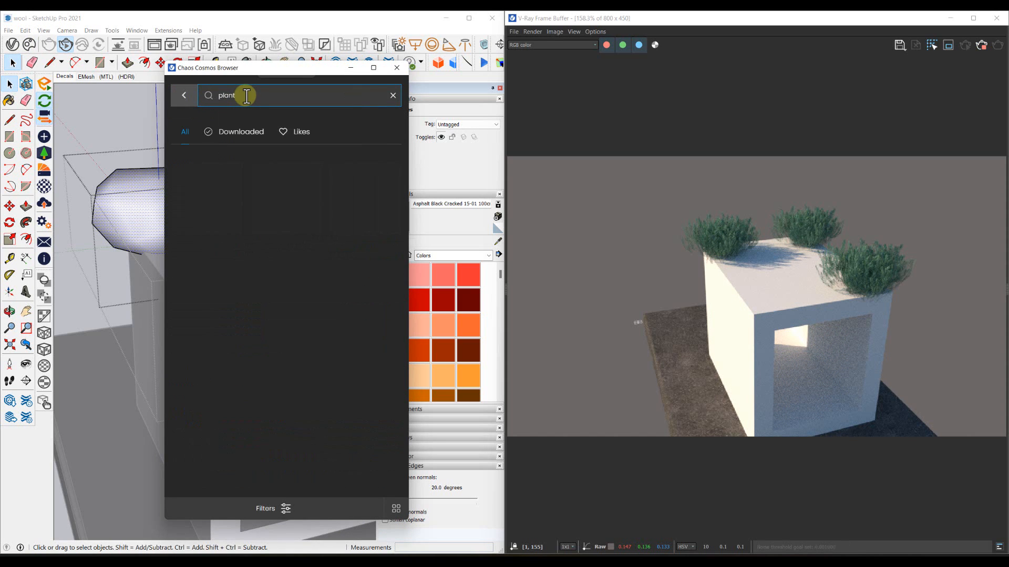
# Step: Import Potted Plant 13 from Cosmos and place it inside the open Curry Plant component on top of the box
pyautogui.moveTo(395, 241)
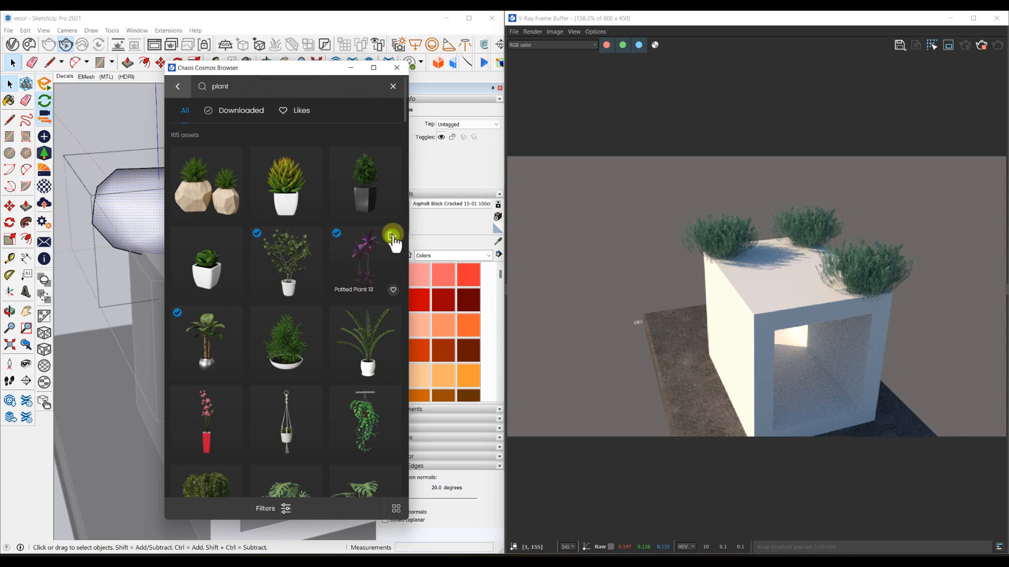
pyautogui.click(393, 237)
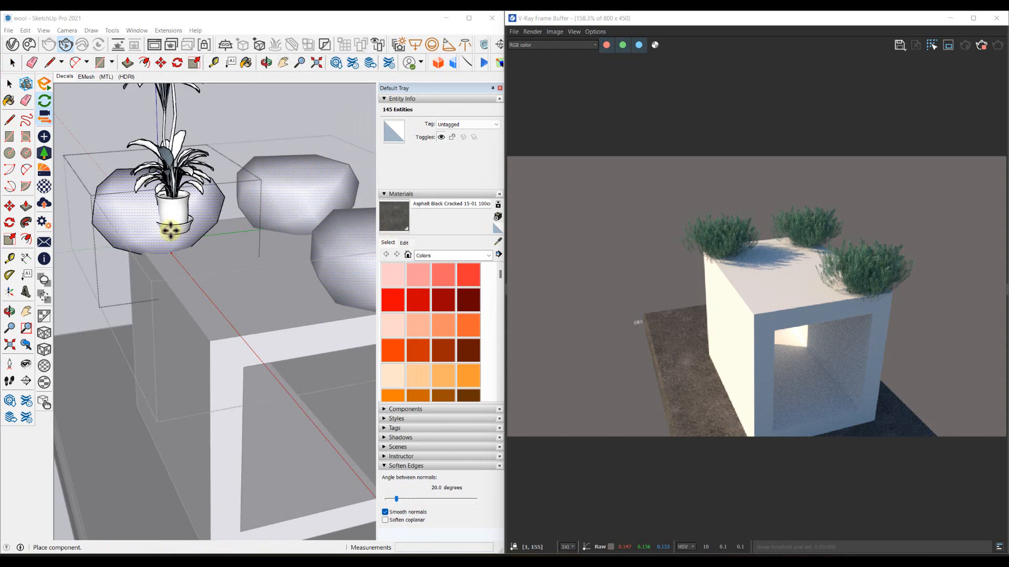
pyautogui.scroll(5, 171, 231)
pyautogui.scroll(-6, 183, 281)
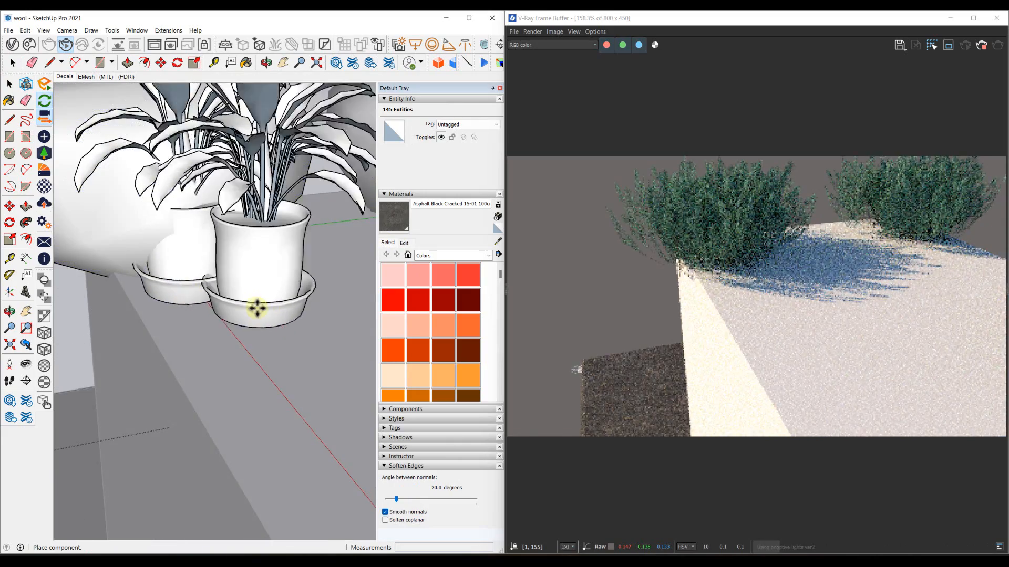
pyautogui.scroll(3, 239, 287)
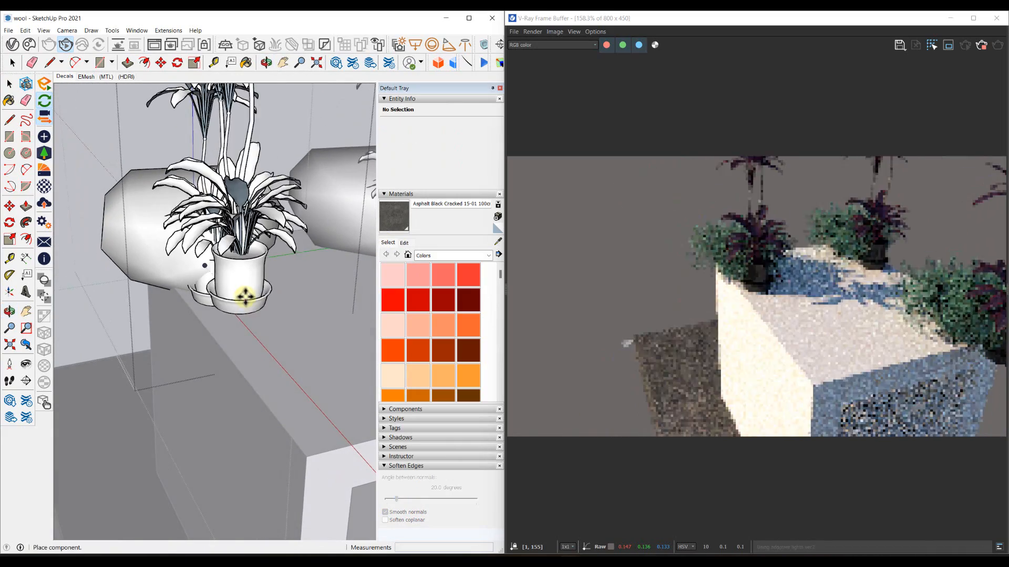
pyautogui.click(239, 291)
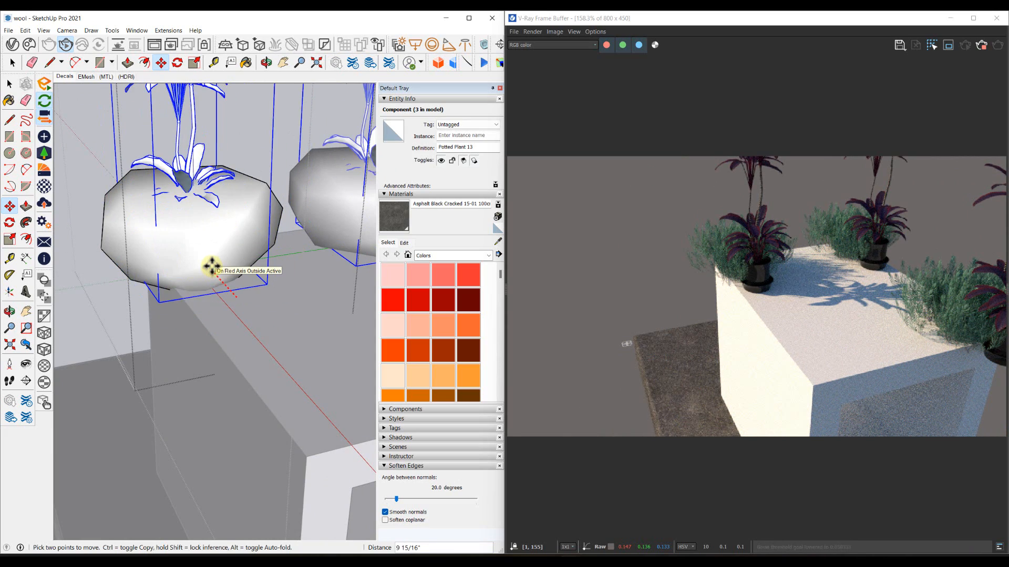
# Step: Move the potted plant along the red axis so it stands within the Curry Plant proxy on the box
pyautogui.click(199, 248)
pyautogui.scroll(-2, 284, 336)
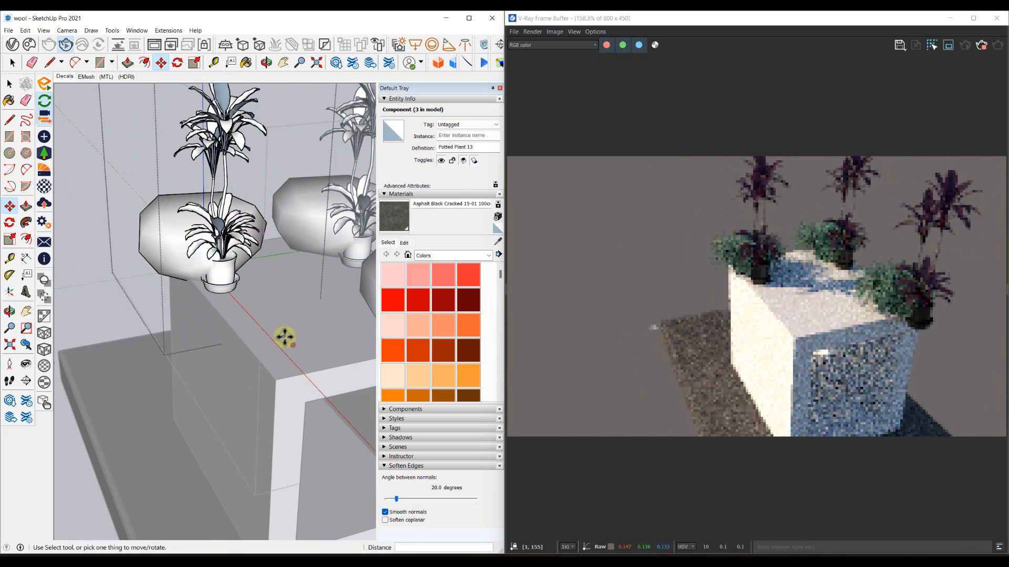
pyautogui.scroll(2, 227, 282)
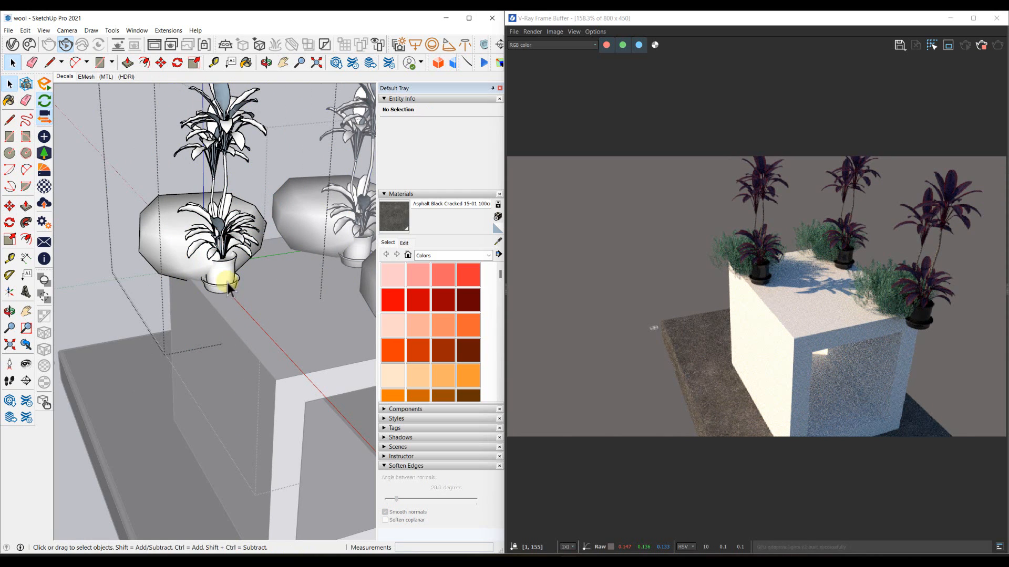
pyautogui.click(277, 321)
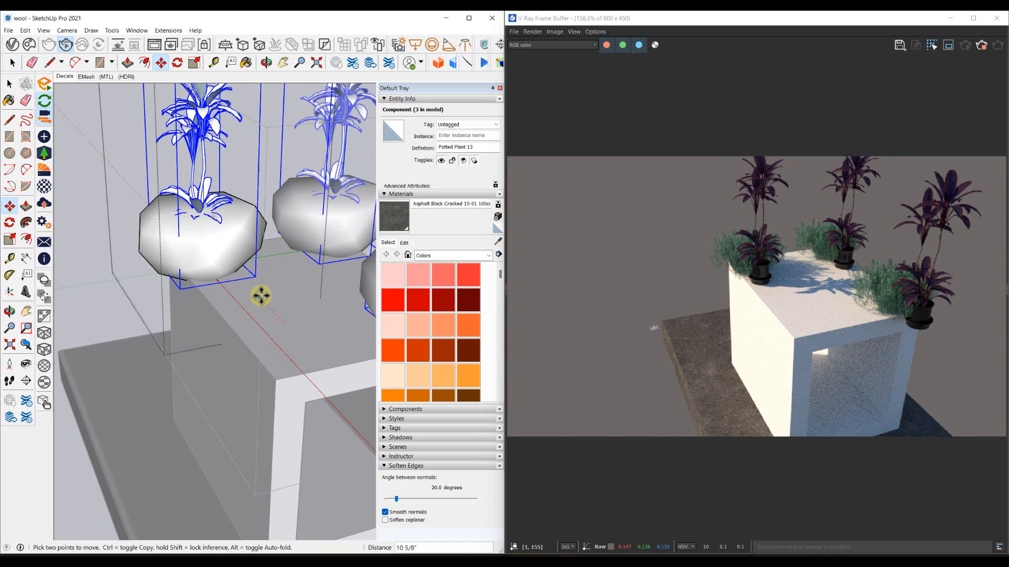
pyautogui.click(247, 275)
pyautogui.scroll(-2, 232, 292)
pyautogui.press('space')
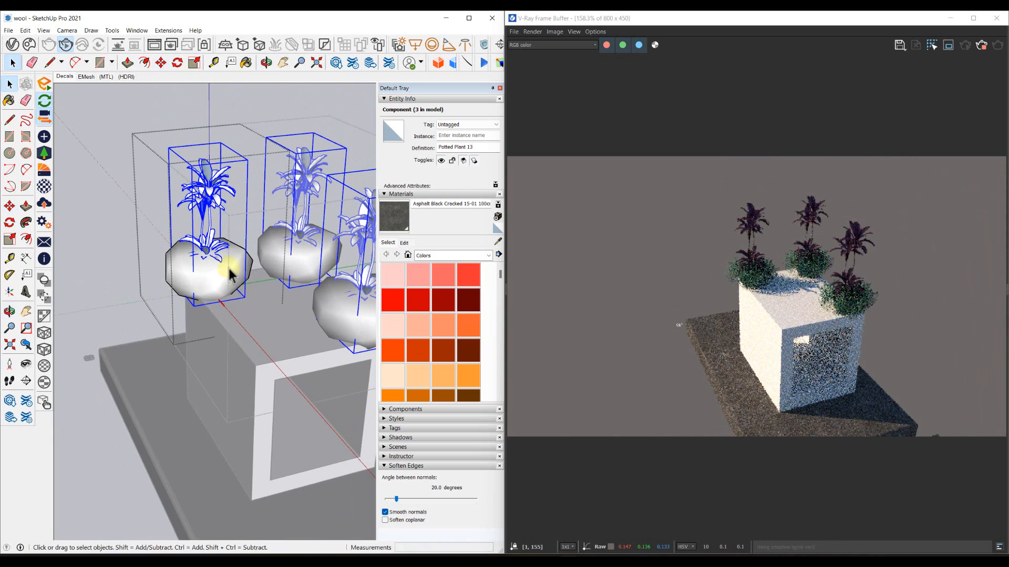
# Step: Delete the Curry Plant proxy geometry inside the component, keeping only the potted plant
pyautogui.click(243, 269)
pyautogui.tripleClick(244, 270)
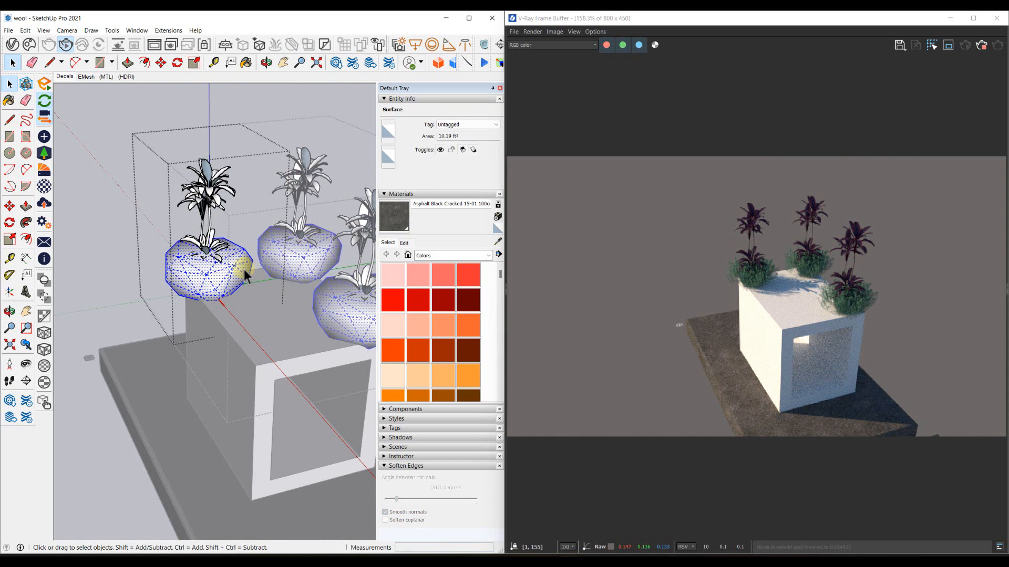
pyautogui.press('Delete')
pyautogui.moveTo(254, 282); pyautogui.dragTo(215, 263, button='middle')
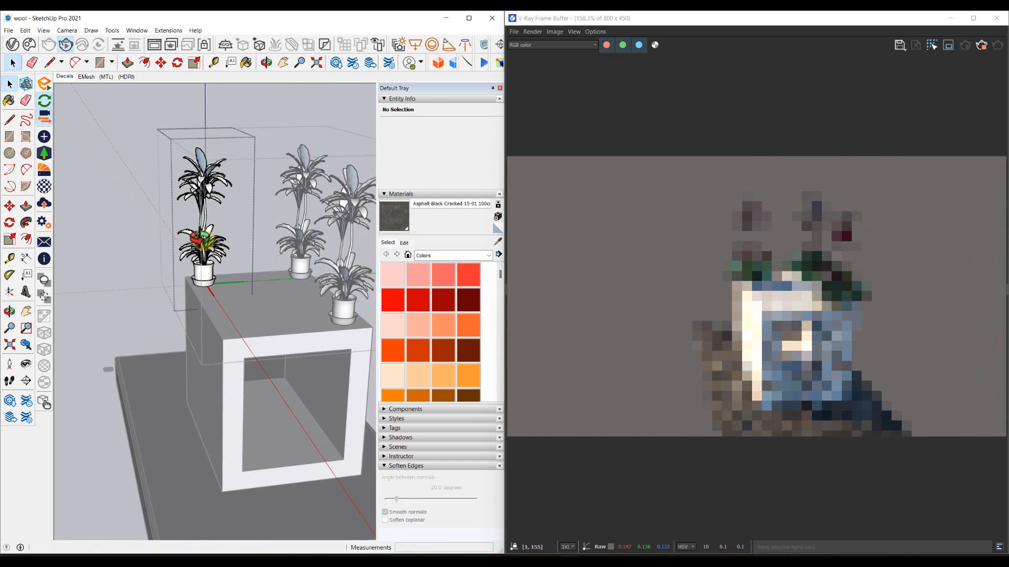
# Step: Leave the Curry Plant component and reopen the group of three plants for editing
pyautogui.click(208, 272)
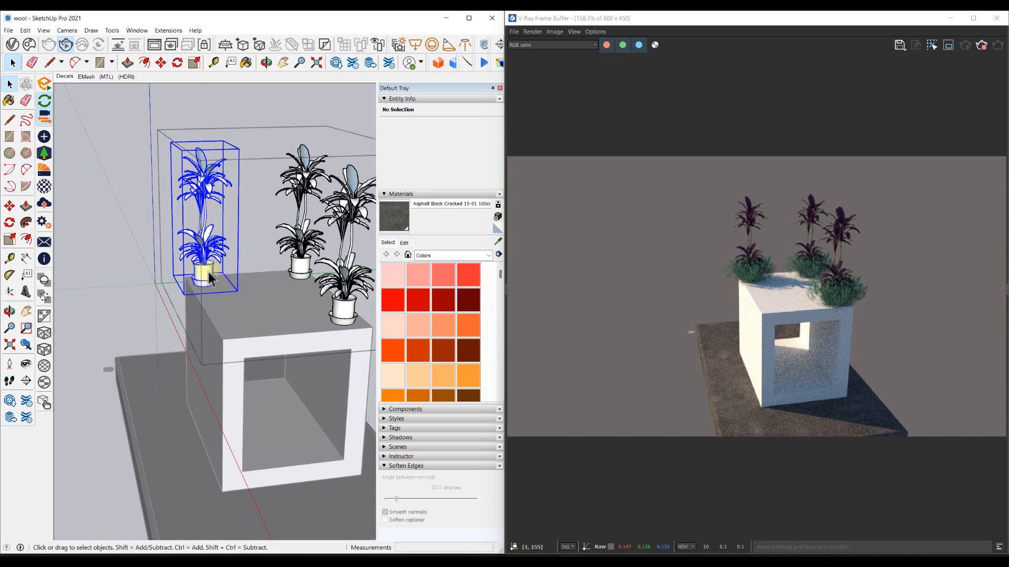
pyautogui.press('Escape')
pyautogui.click(210, 272)
pyautogui.scroll(-3, 210, 272)
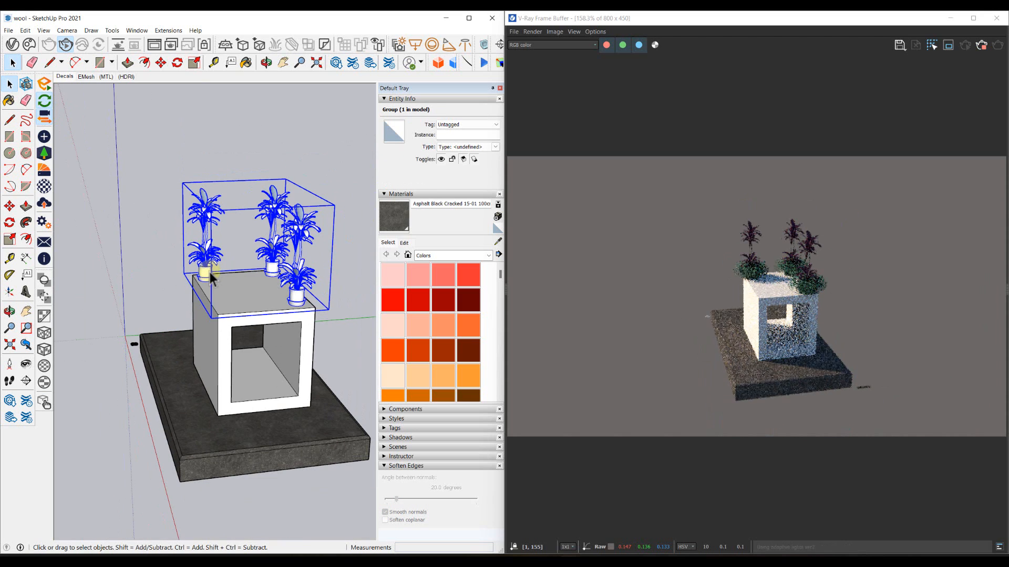
pyautogui.rightClick(209, 272)
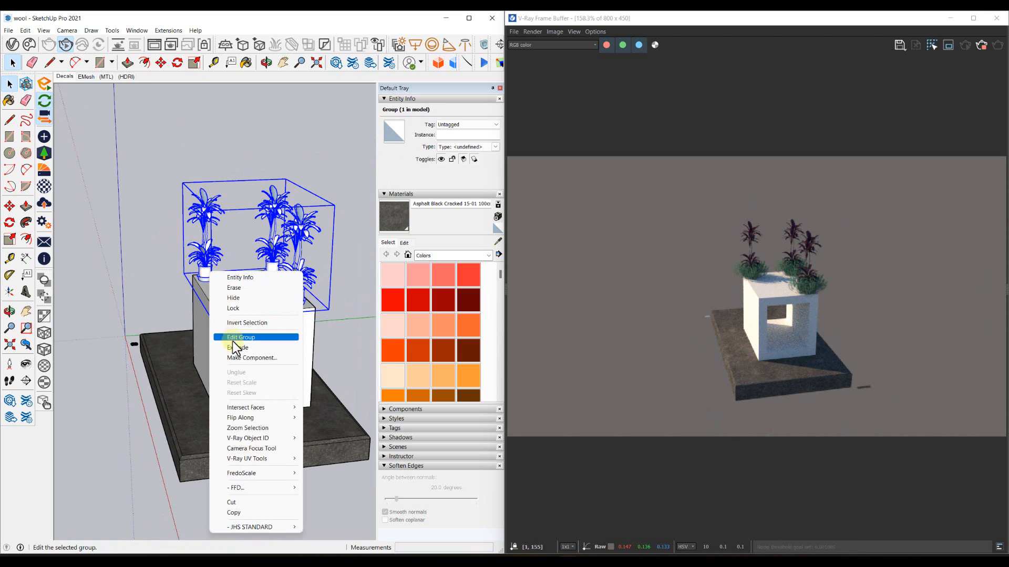
pyautogui.doubleClick(205, 269)
pyautogui.click(205, 270)
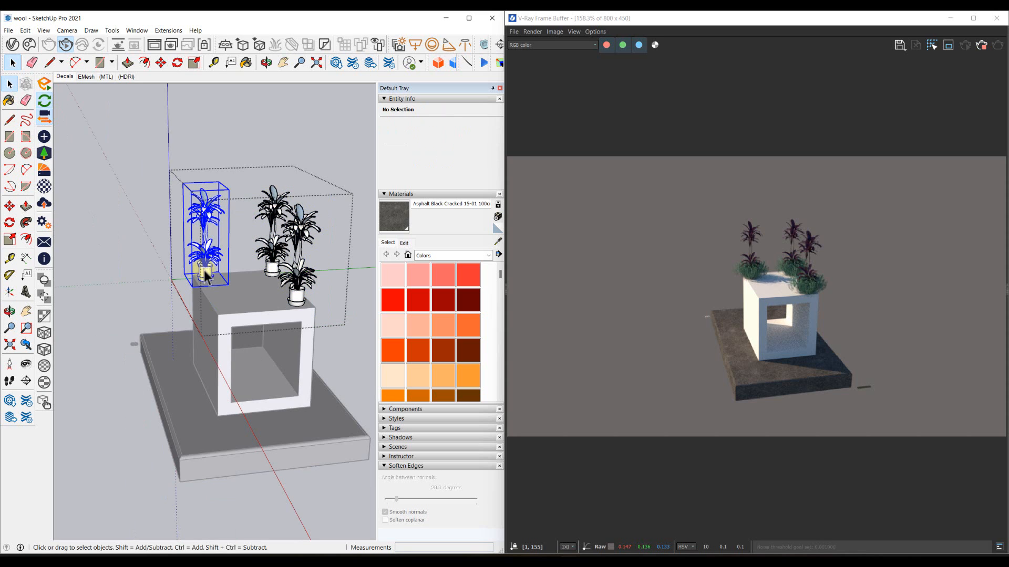
# Step: Explode all three Curry Plant components in the group and leave the group
pyautogui.hotkey('ctrl', 'a')
pyautogui.rightClick(266, 266)
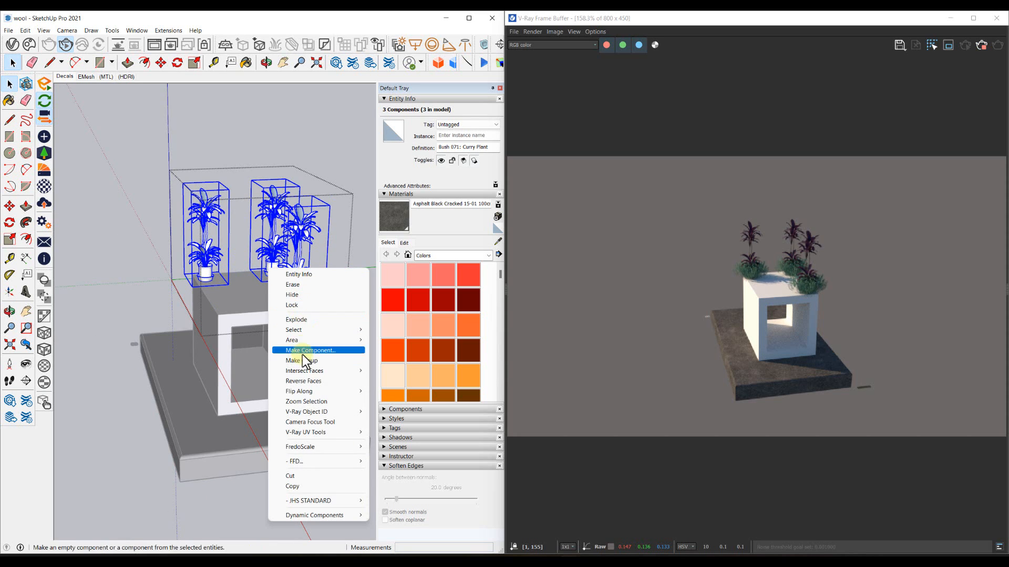
pyautogui.click(306, 319)
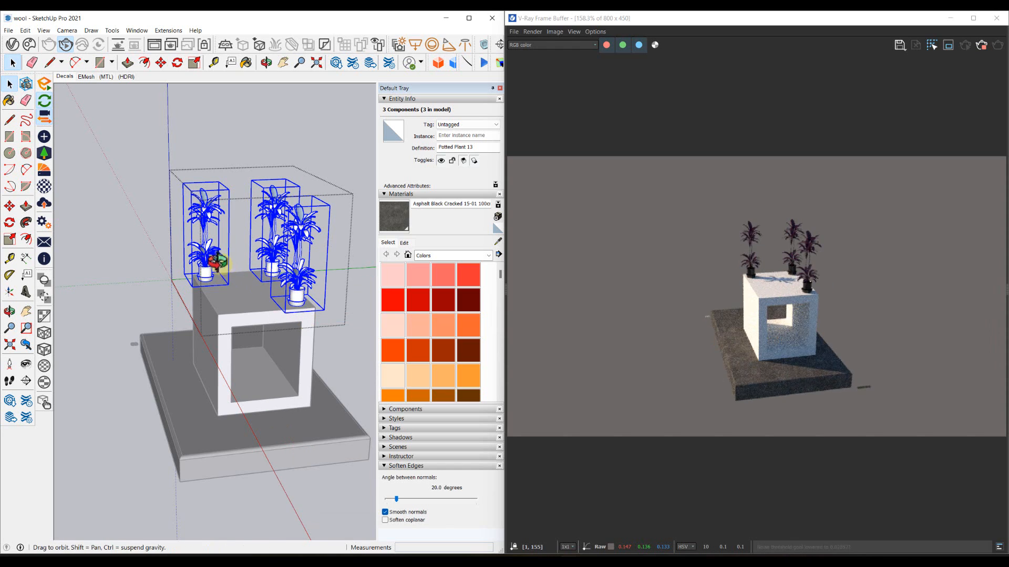
pyautogui.scroll(4, 279, 251)
pyautogui.click(217, 202)
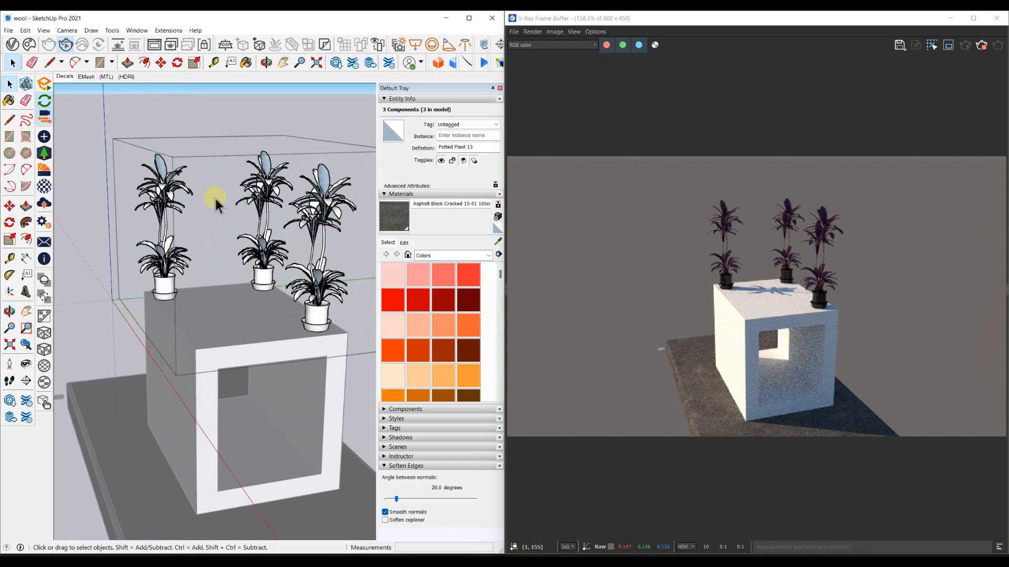
pyautogui.click(217, 201)
# Step: Examine the three potted plants on the box in the model and the V-Ray render, up close and from several angles
pyautogui.moveTo(296, 236)
pyautogui.mouseDown(button='middle')
pyautogui.moveTo(196, 200)
pyautogui.moveTo(293, 182)
pyautogui.moveTo(218, 247)
pyautogui.moveTo(254, 252)
pyautogui.moveTo(260, 264)
pyautogui.mouseUp(button='middle')
pyautogui.scroll(-3, 217, 247)
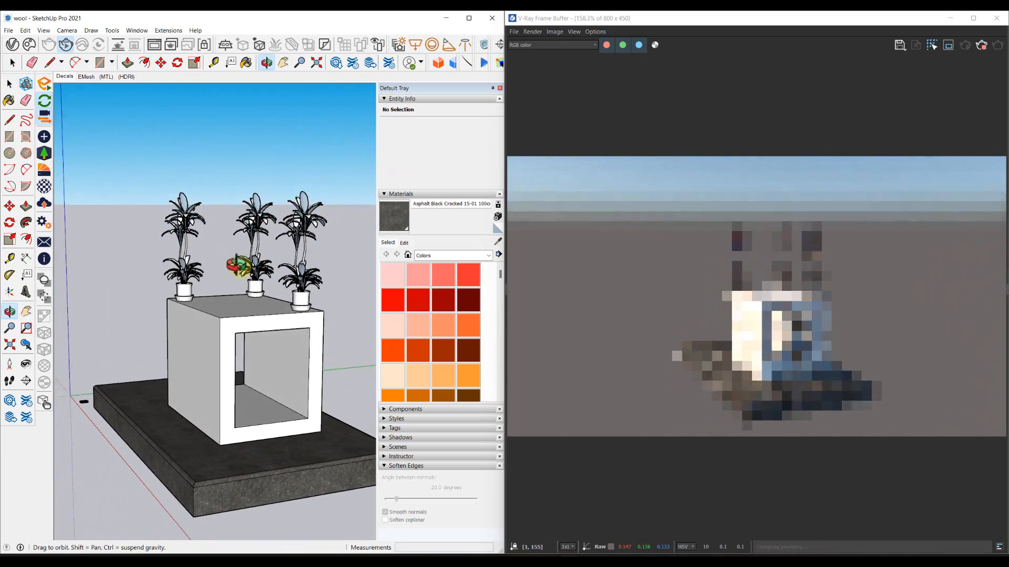
pyautogui.scroll(6, 281, 236)
pyautogui.scroll(5, 318, 333)
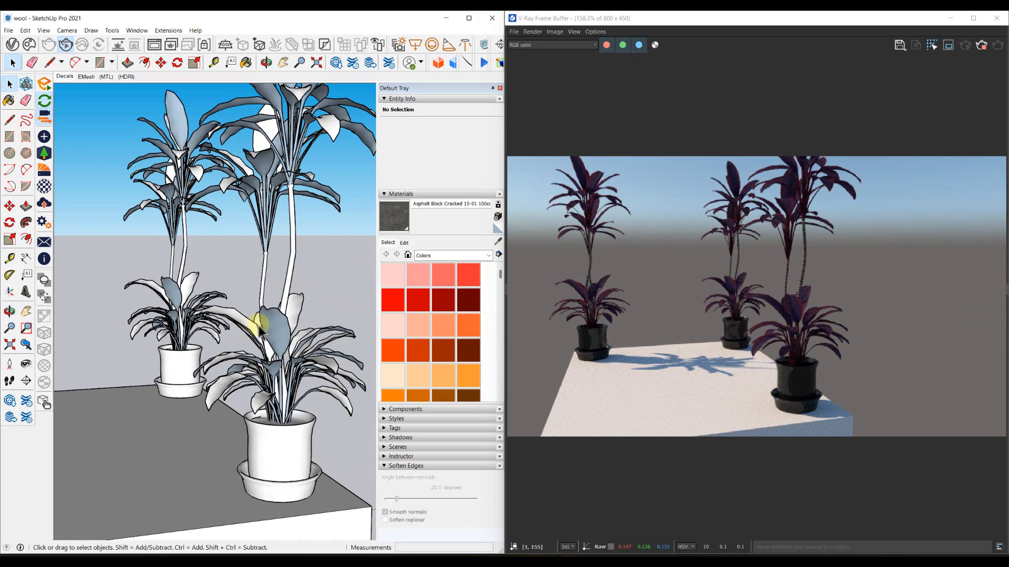
pyautogui.scroll(-4, 259, 326)
pyautogui.moveTo(262, 322)
pyautogui.mouseDown(button='middle')
pyautogui.moveTo(180, 295)
pyautogui.moveTo(255, 326)
pyautogui.moveTo(247, 336)
pyautogui.mouseUp(button='middle')
pyautogui.scroll(-5, 241, 298)
pyautogui.moveTo(207, 275)
pyautogui.mouseDown(button='middle')
pyautogui.moveTo(255, 289)
pyautogui.moveTo(189, 297)
pyautogui.moveTo(152, 256)
pyautogui.moveTo(186, 284)
pyautogui.mouseUp(button='middle')
pyautogui.scroll(-3, 231, 286)
pyautogui.scroll(3, 204, 299)
pyautogui.scroll(-2, 153, 255)
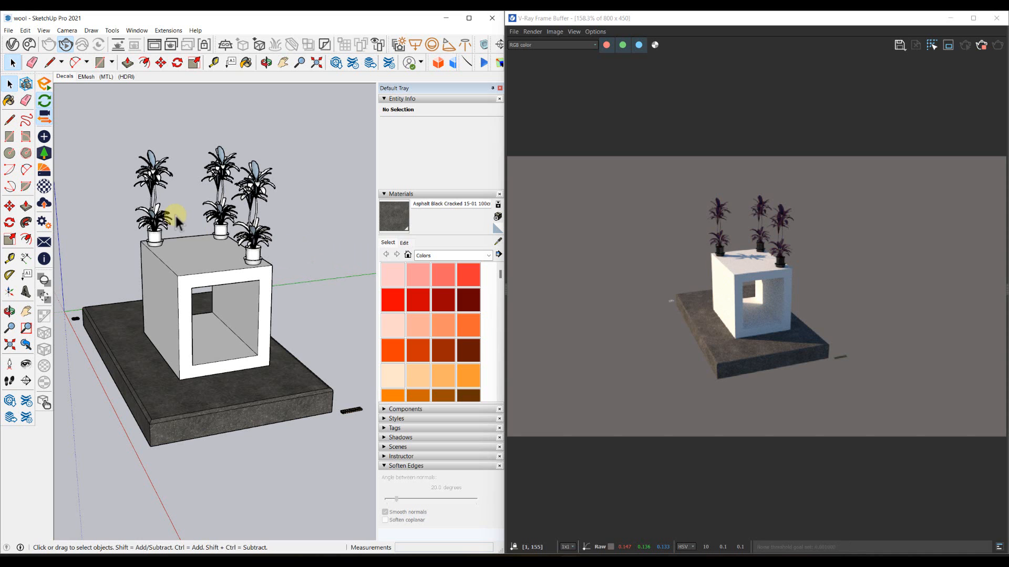
pyautogui.moveTo(210, 289); pyautogui.dragTo(249, 302, button='middle')
pyautogui.scroll(2, 241, 292)
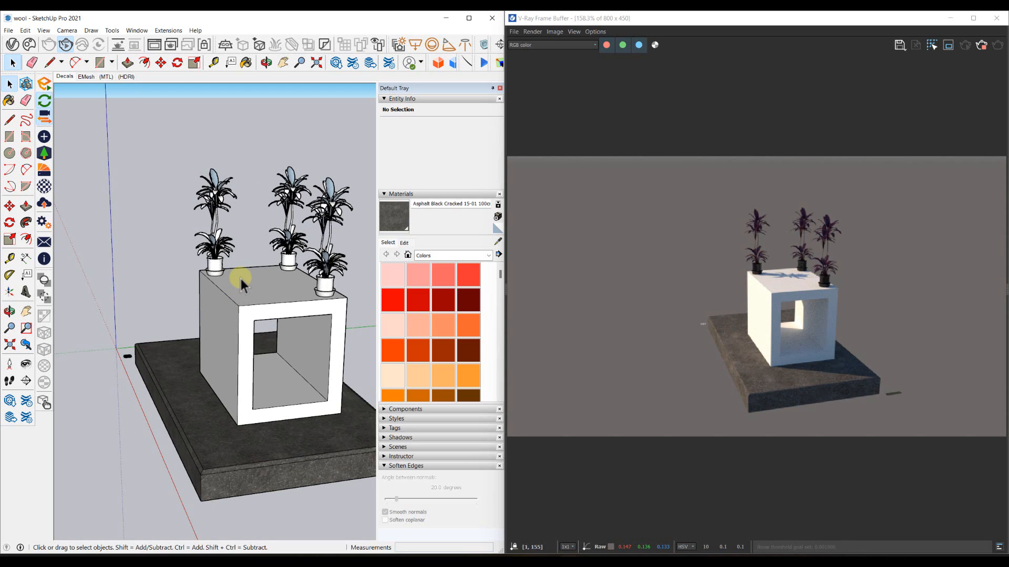
pyautogui.scroll(-1, 241, 279)
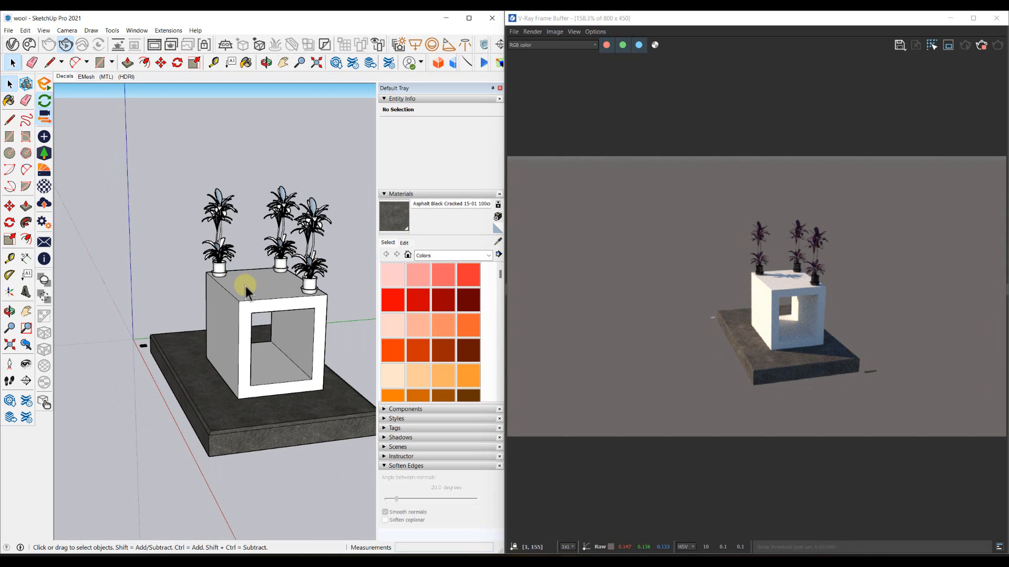
pyautogui.moveTo(249, 288)
pyautogui.mouseDown(button='middle')
pyautogui.moveTo(226, 286)
pyautogui.moveTo(232, 255)
pyautogui.moveTo(180, 257)
pyautogui.moveTo(226, 247)
pyautogui.mouseUp(button='middle')
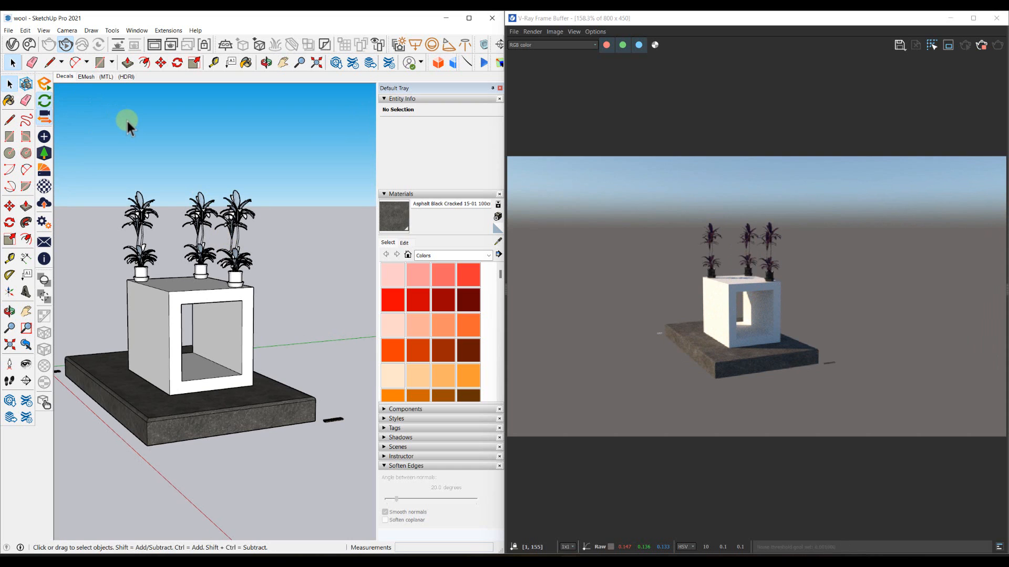
# Step: Open the V-Ray Asset Editor with its material library pane hidden and group the scene assets by tag
pyautogui.click(13, 45)
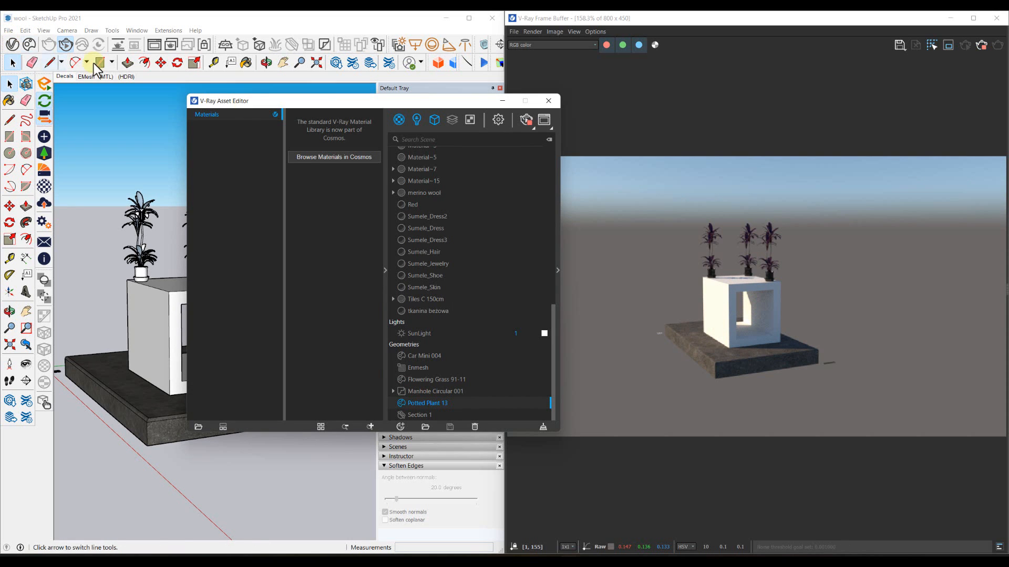
pyautogui.click(383, 123)
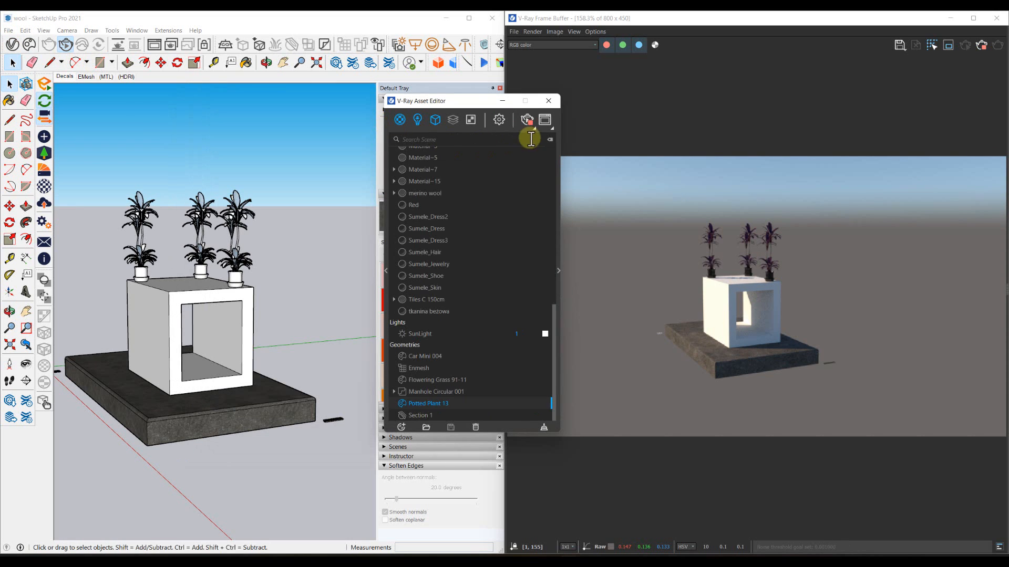
pyautogui.scroll(10, 513, 157)
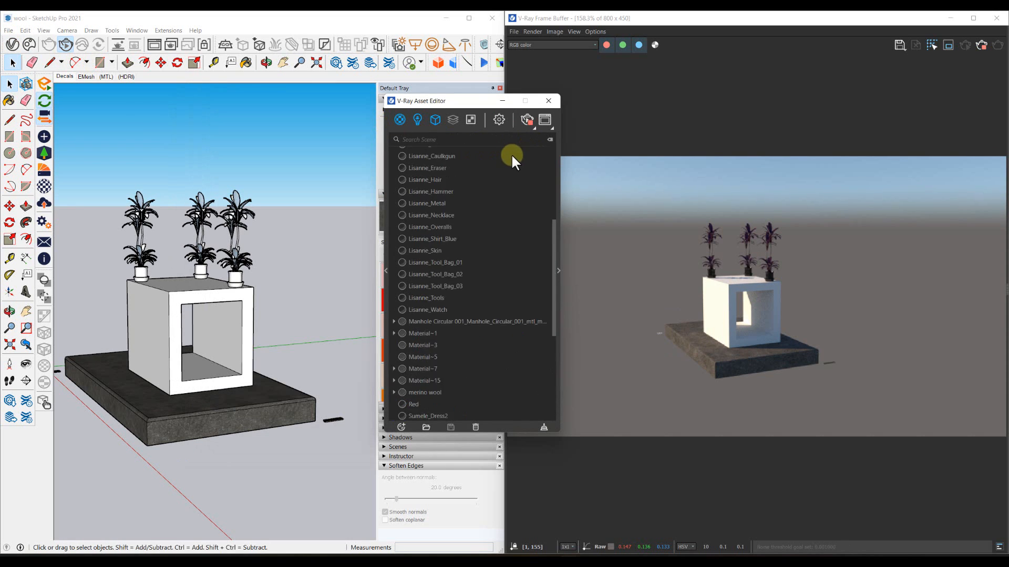
pyautogui.click(550, 139)
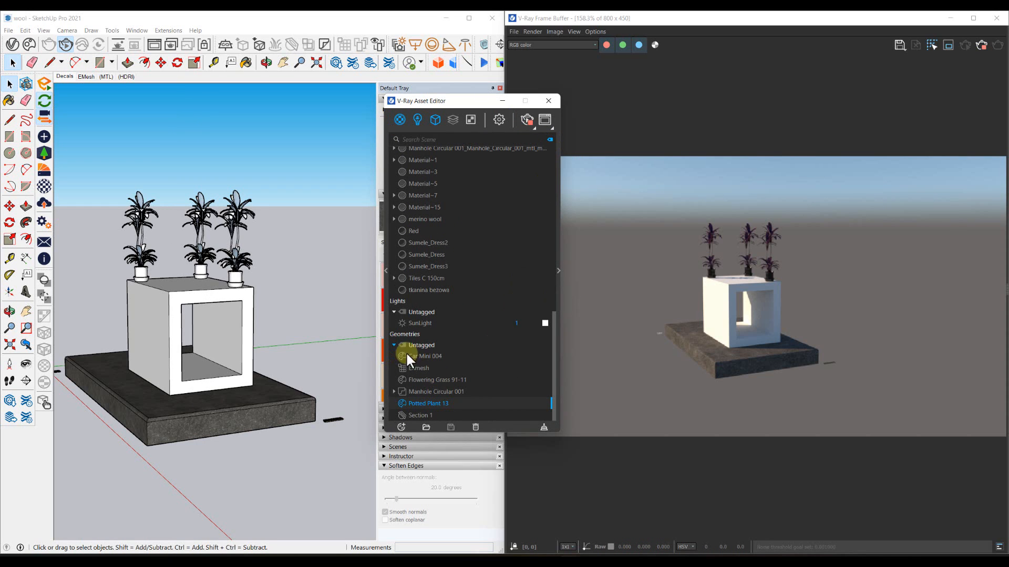
# Step: Collapse the Untagged materials category and leave the Cloth category expanded
pyautogui.scroll(10, 424, 346)
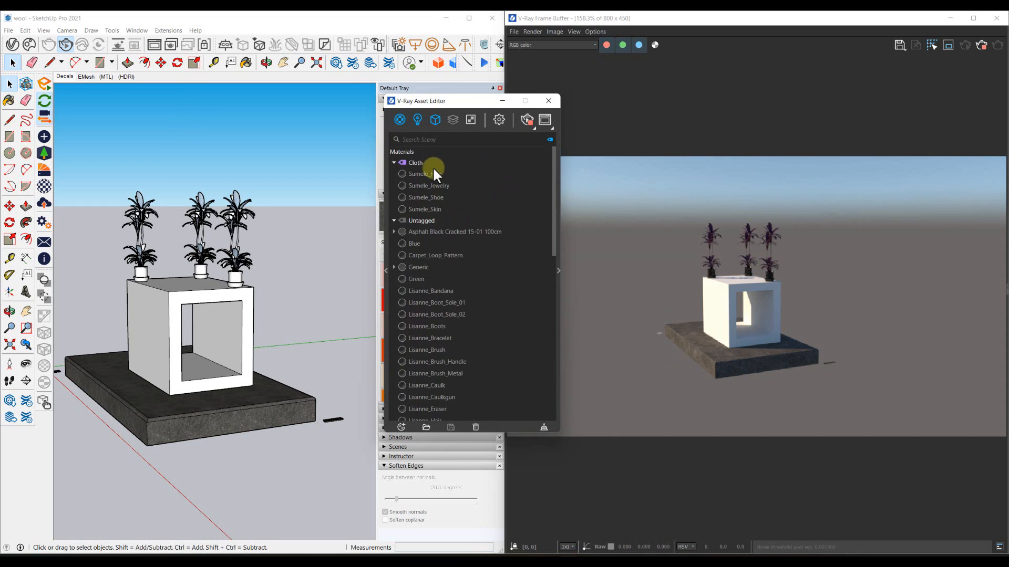
pyautogui.click(394, 164)
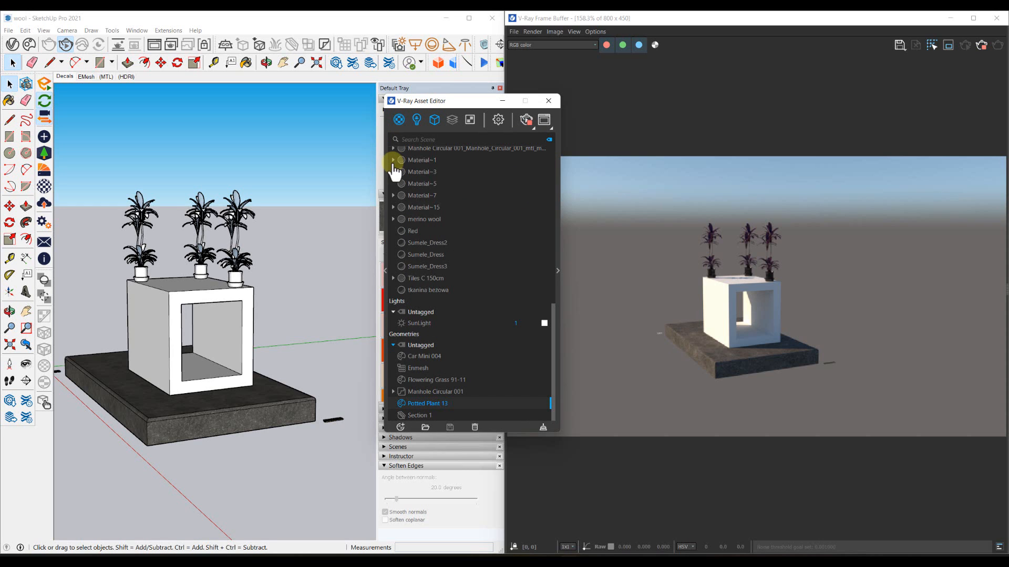
pyautogui.scroll(10, 420, 258)
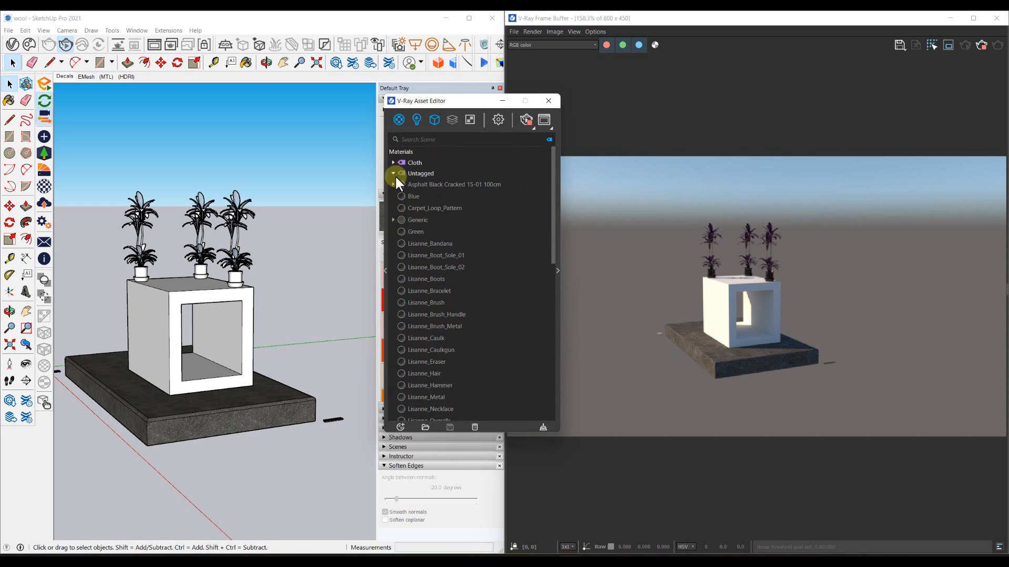
pyautogui.click(393, 174)
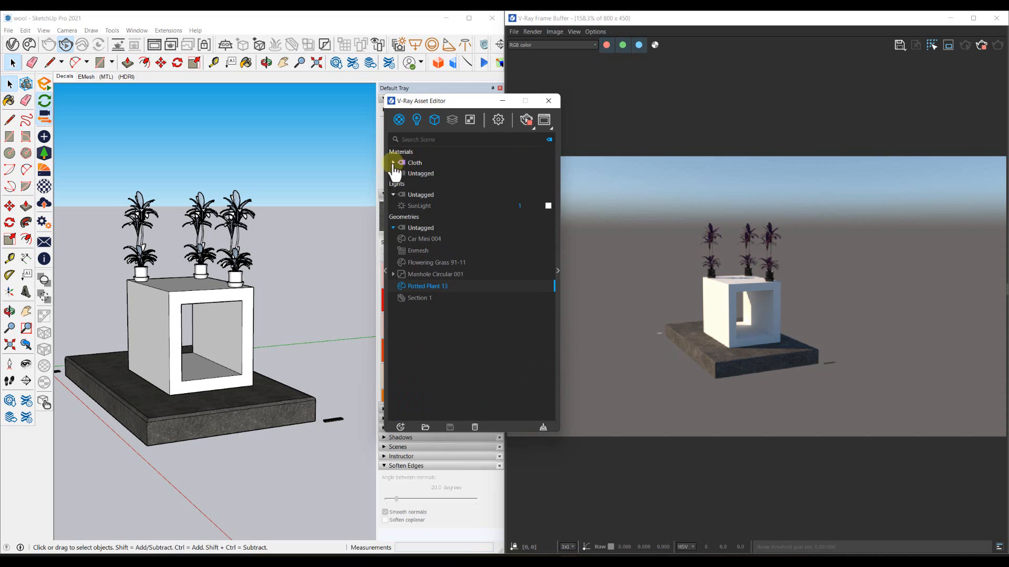
pyautogui.click(393, 163)
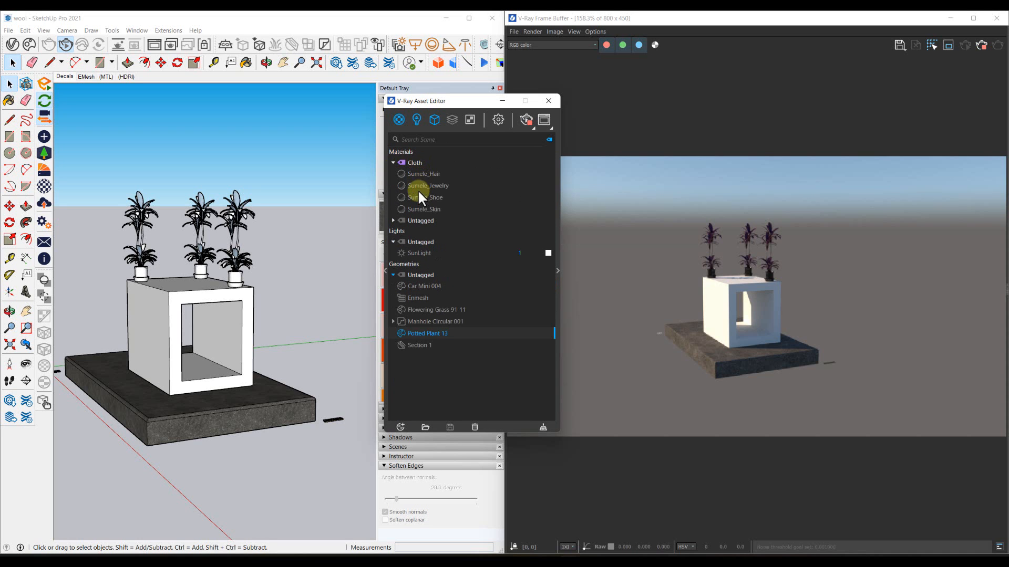
pyautogui.moveTo(289, 264); pyautogui.dragTo(213, 330, button='middle')
pyautogui.scroll(5, 309, 317)
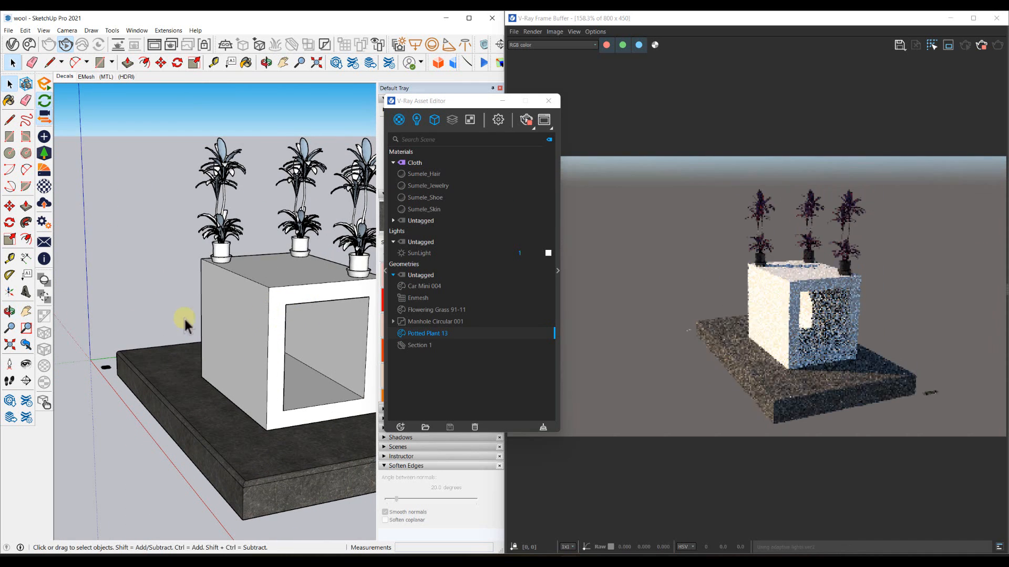
pyautogui.scroll(-3, 120, 327)
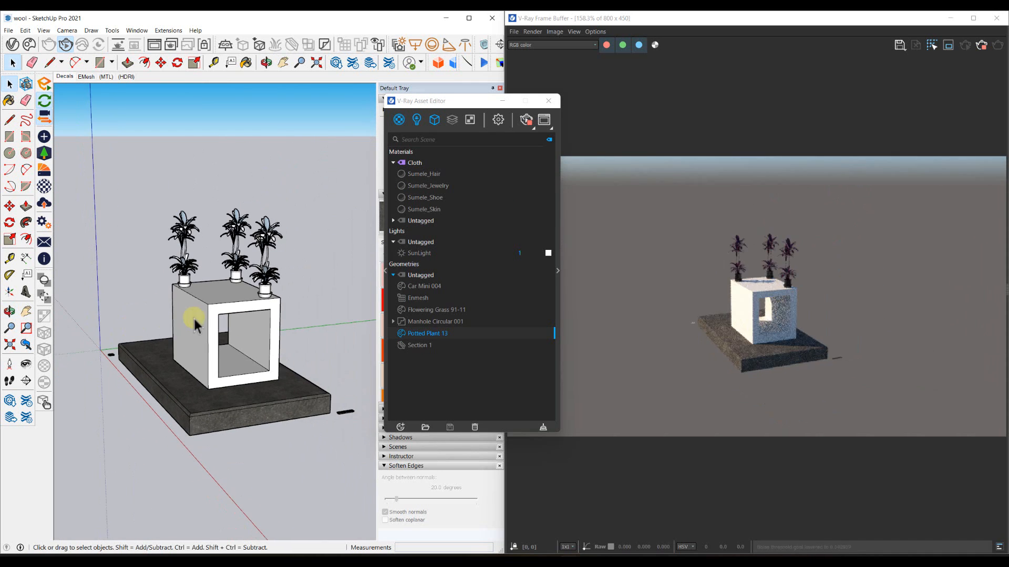
# Step: Draw a rectangle on the ground beside the planter slab and extrude it upward into a box with Push/Pull
pyautogui.moveTo(195, 320)
pyautogui.keyDown('shift'); pyautogui.mouseDown(button='middle')
pyautogui.moveTo(98, 324)
pyautogui.moveTo(149, 313)
pyautogui.mouseUp(button='middle'); pyautogui.keyUp('shift')
pyautogui.click(399, 121)
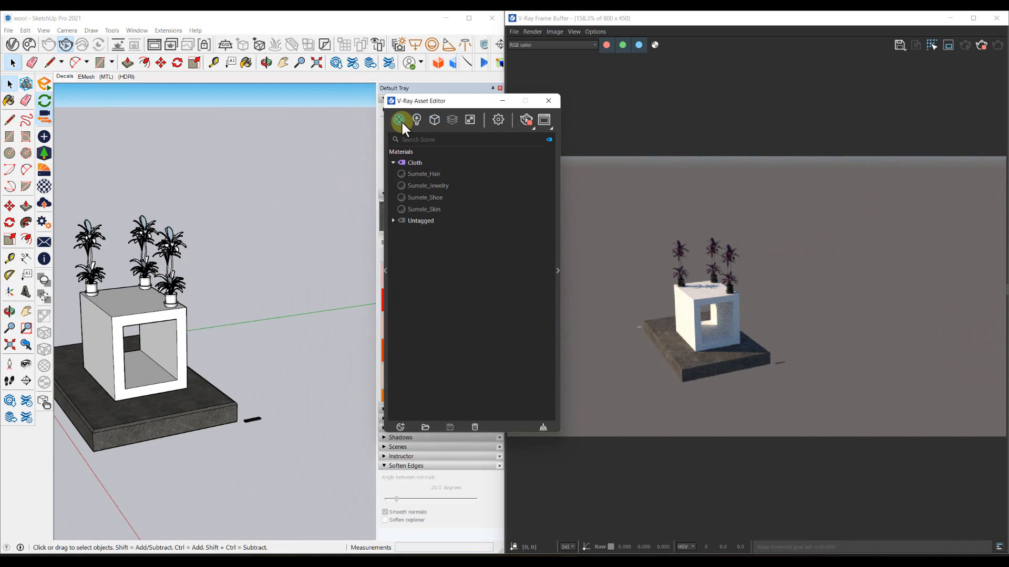
pyautogui.click(328, 337)
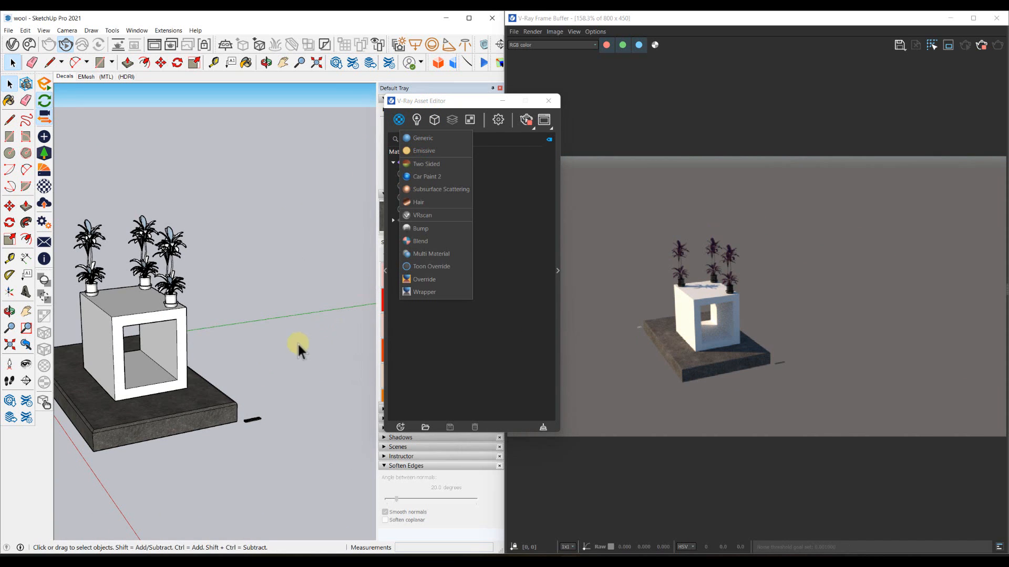
pyautogui.moveTo(297, 342); pyautogui.dragTo(286, 355, button='middle')
pyautogui.press('r')
pyautogui.click(277, 348)
pyautogui.click(356, 370)
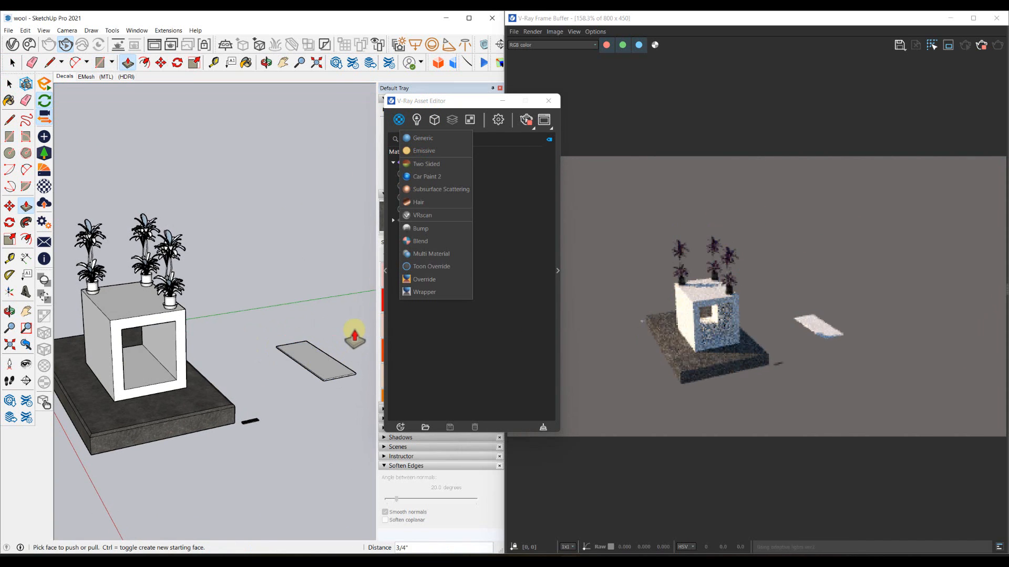
pyautogui.press('p')
pyautogui.moveTo(340, 375); pyautogui.dragTo(338, 363)
pyautogui.press('space')
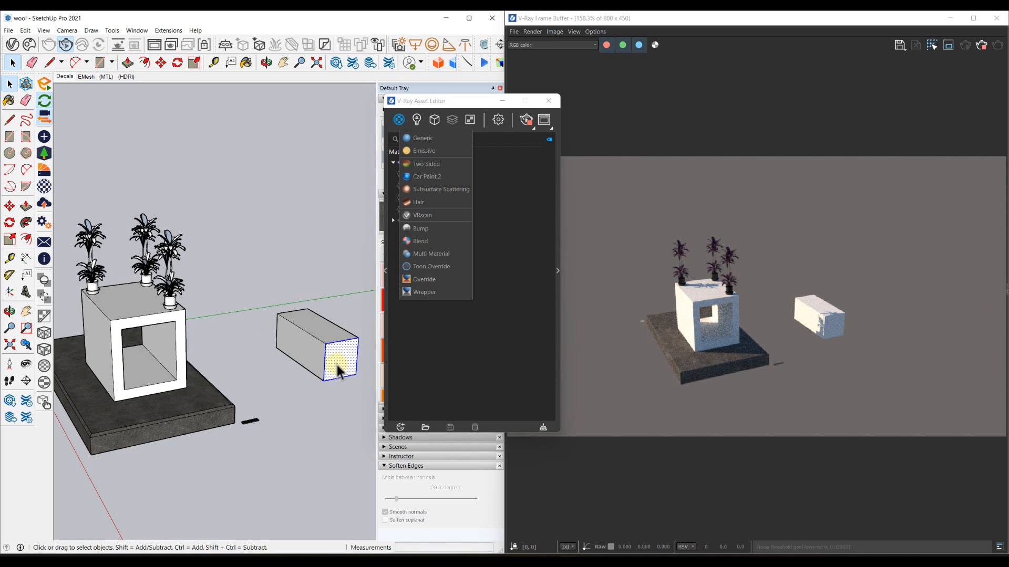
# Step: Group the new box, open the group for editing and select its front face
pyautogui.rightClick(336, 364)
pyautogui.click(370, 183)
pyautogui.scroll(3, 339, 331)
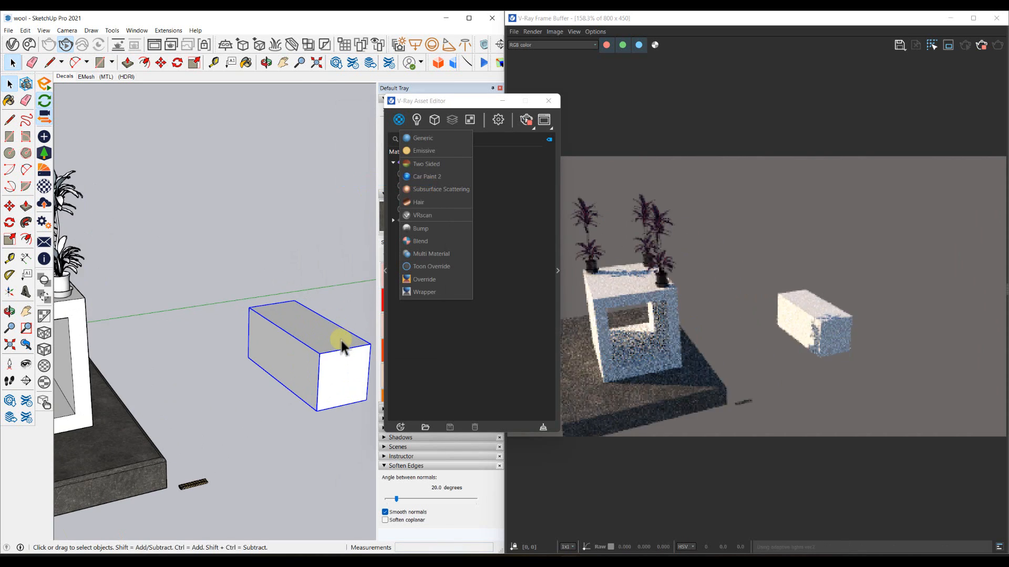
pyautogui.keyDown('shift'); pyautogui.moveTo(339, 341); pyautogui.dragTo(259, 322, button='middle'); pyautogui.keyUp('shift')
pyautogui.doubleClick(257, 355)
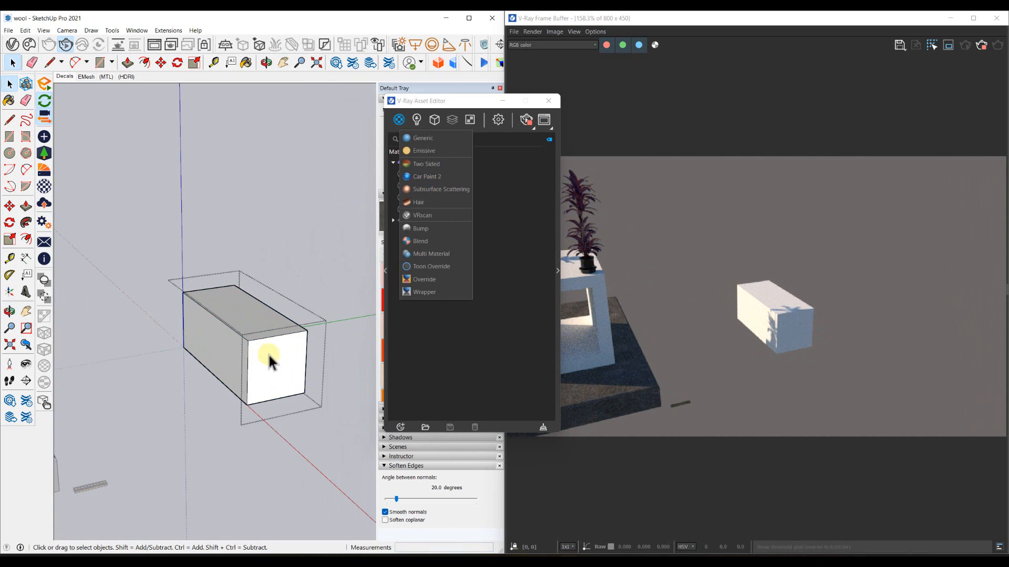
pyautogui.click(268, 353)
# Step: Create a new V-Ray Generic material and duplicate it twice among the Untagged materials
pyautogui.click(424, 137)
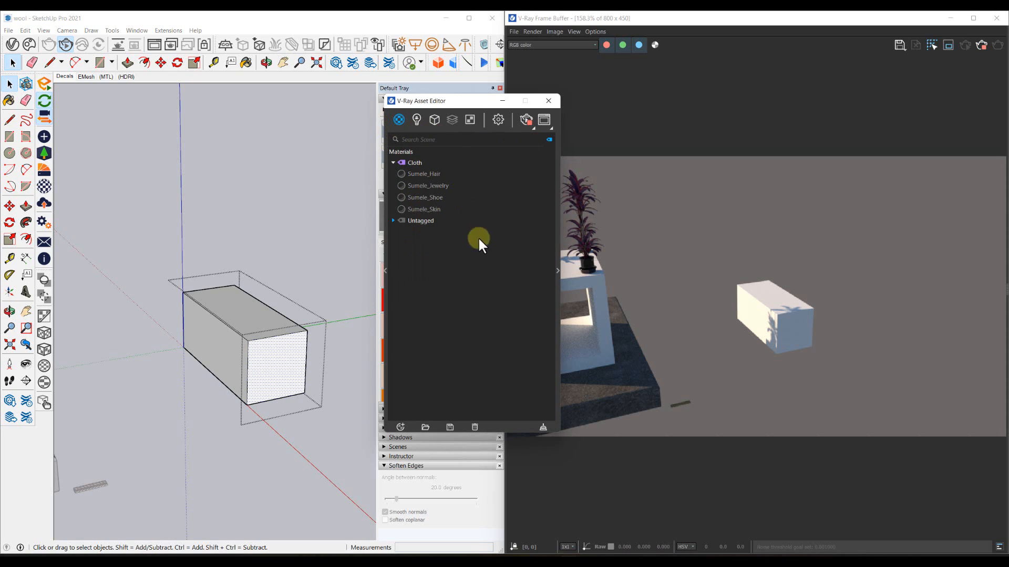
pyautogui.click(393, 221)
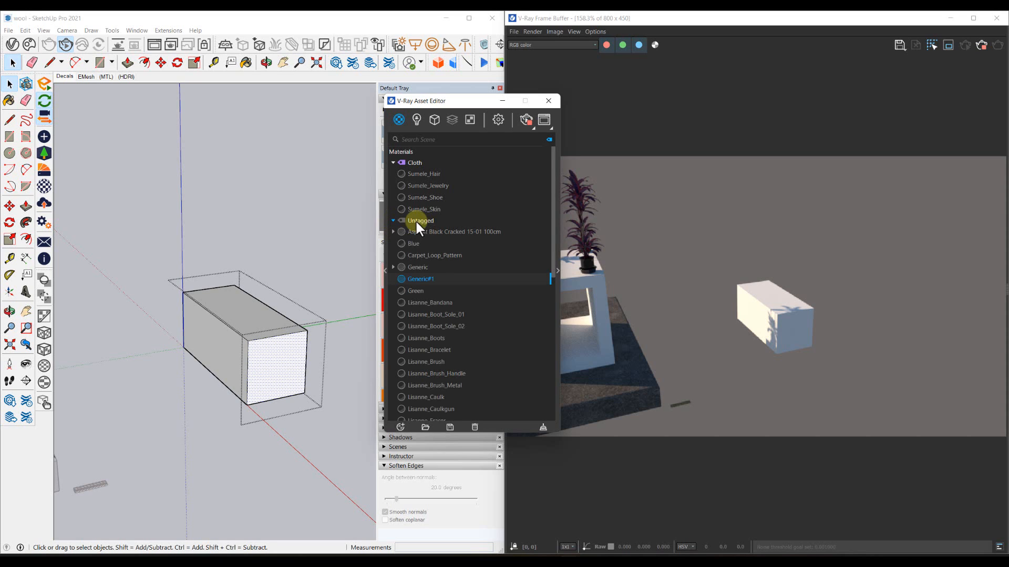
pyautogui.rightClick(434, 279)
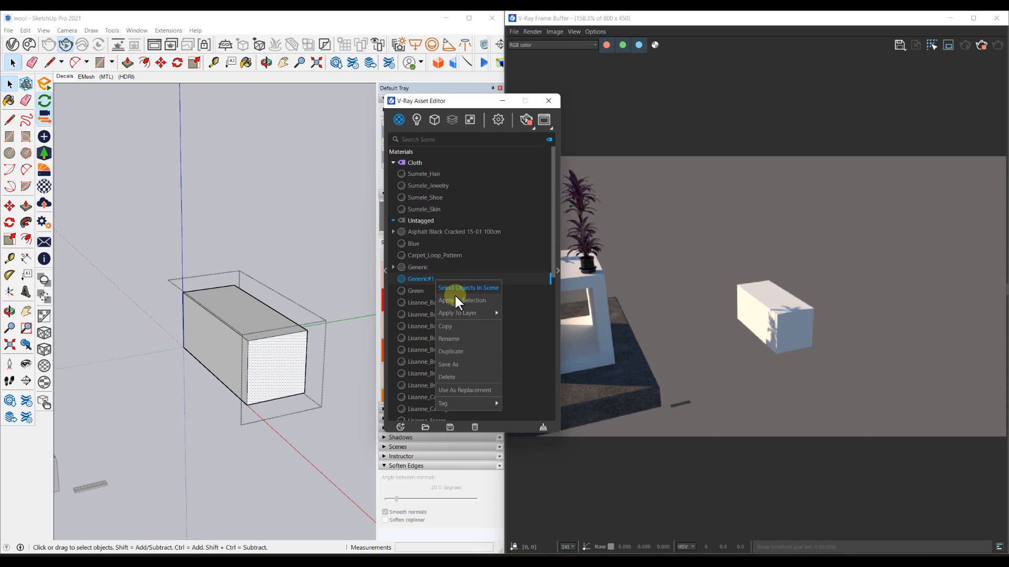
pyautogui.click(457, 352)
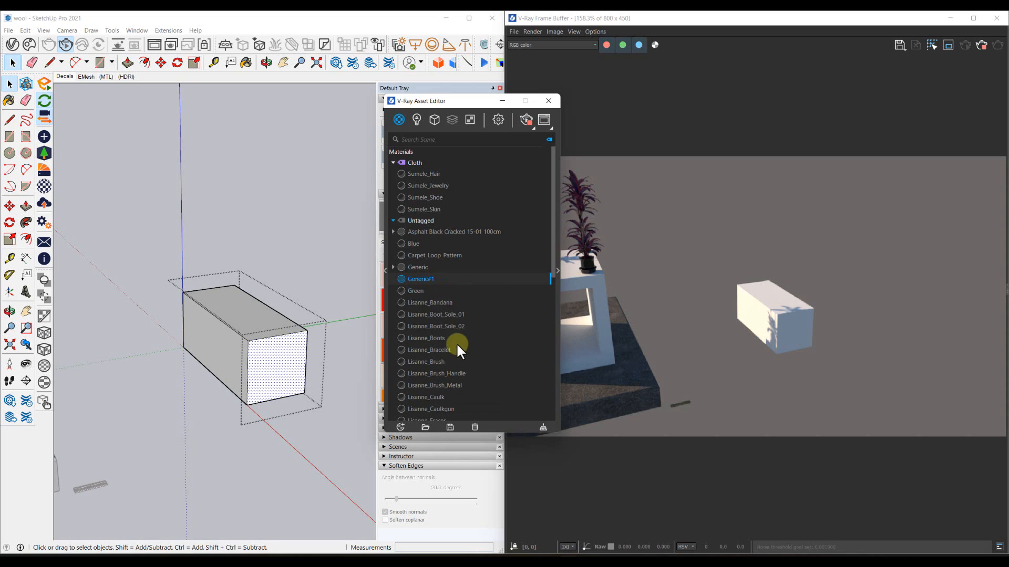
pyautogui.rightClick(442, 289)
pyautogui.moveTo(461, 325)
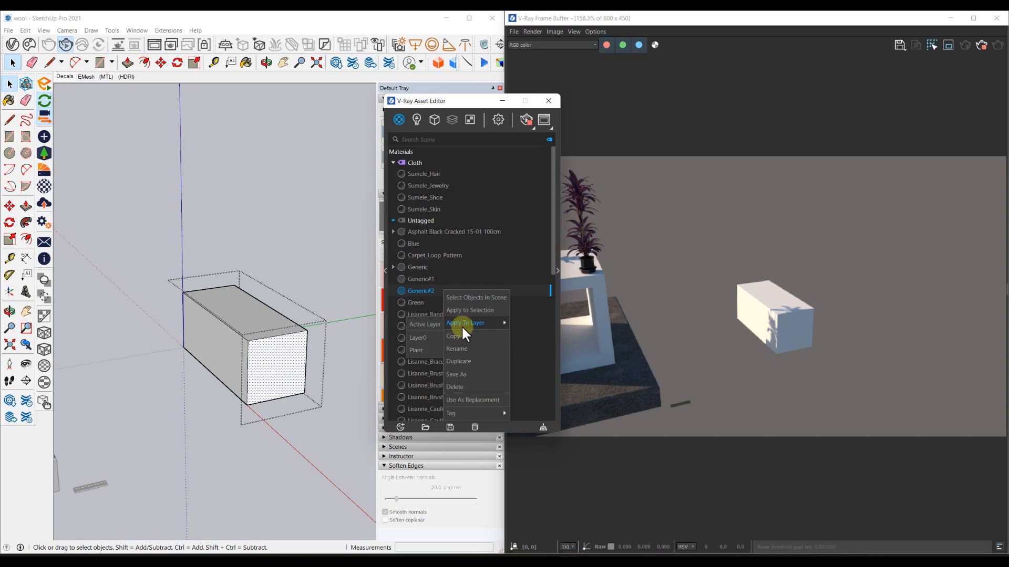
pyautogui.click(465, 359)
# Step: Assign the materials Generic#1, Generic#2 and Generic#3 to a new tag and name the tag Box
pyautogui.click(437, 278)
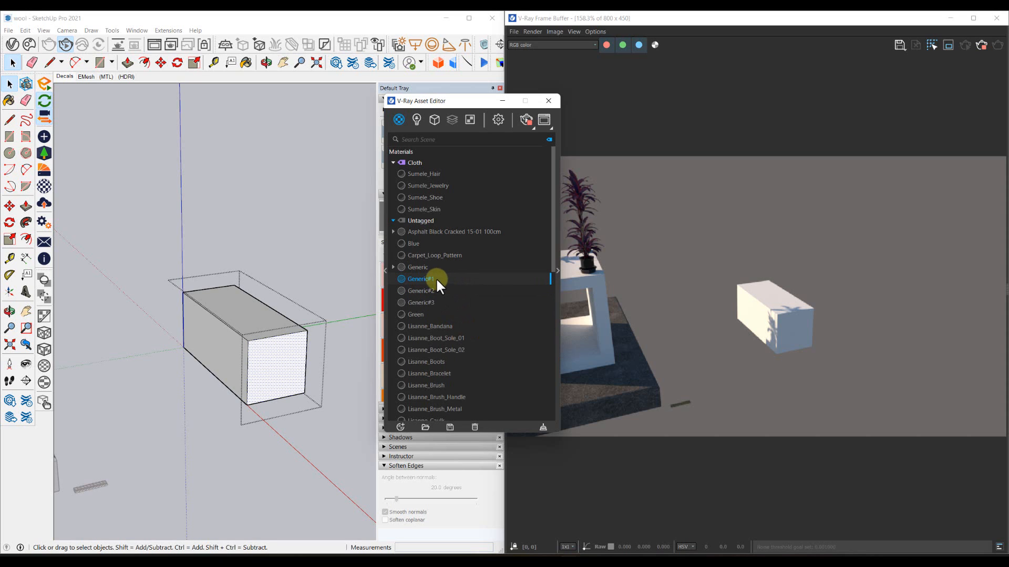
pyautogui.click(437, 302)
pyautogui.rightClick(502, 276)
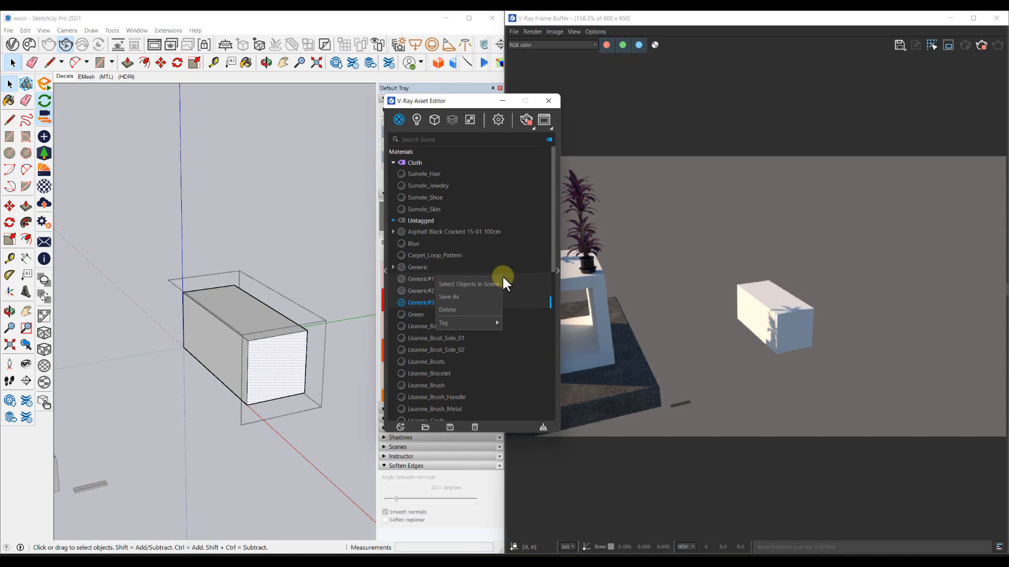
pyautogui.moveTo(484, 321)
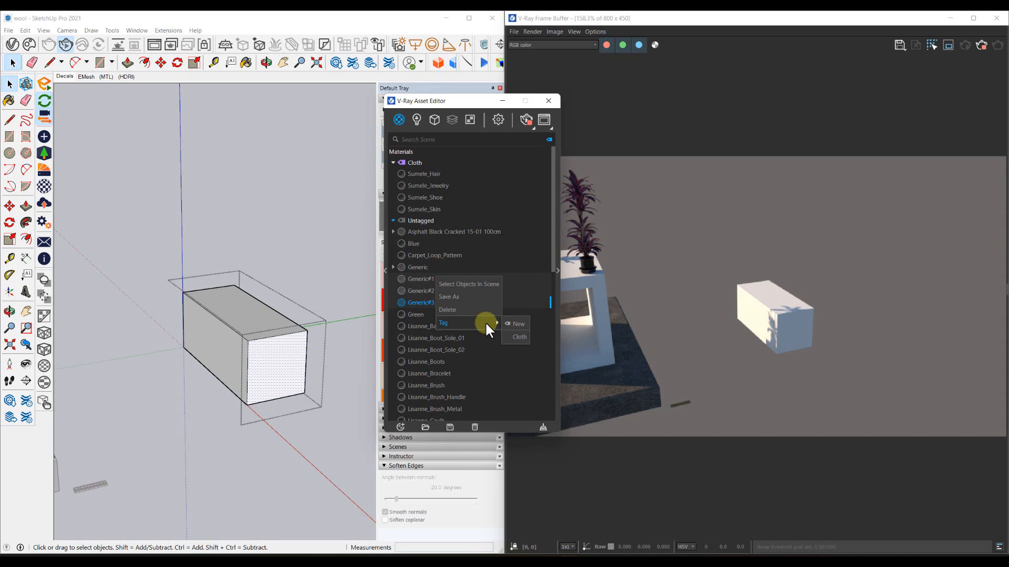
pyautogui.click(517, 324)
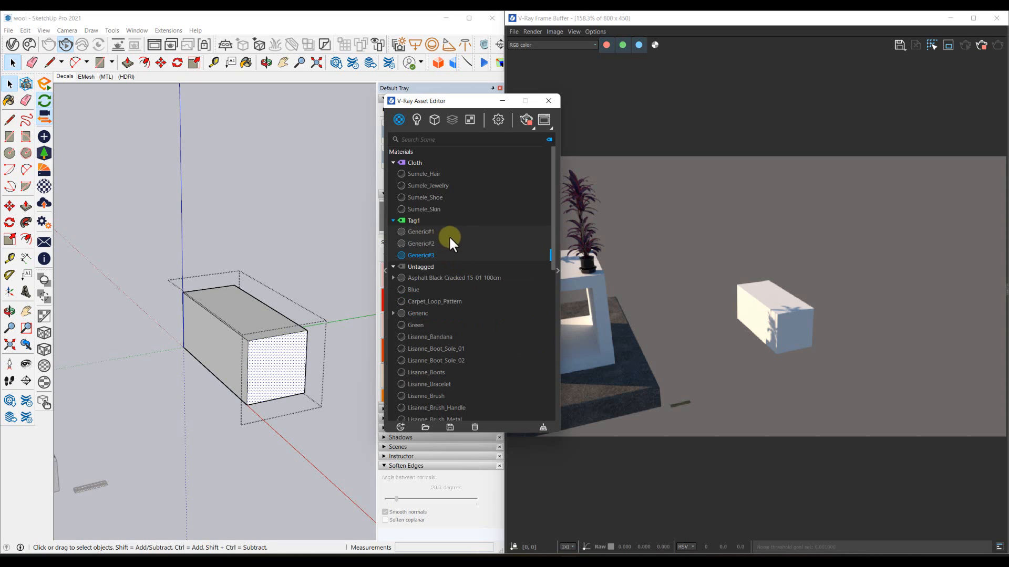
pyautogui.doubleClick(419, 220)
pyautogui.write('Box')
pyautogui.press('Return')
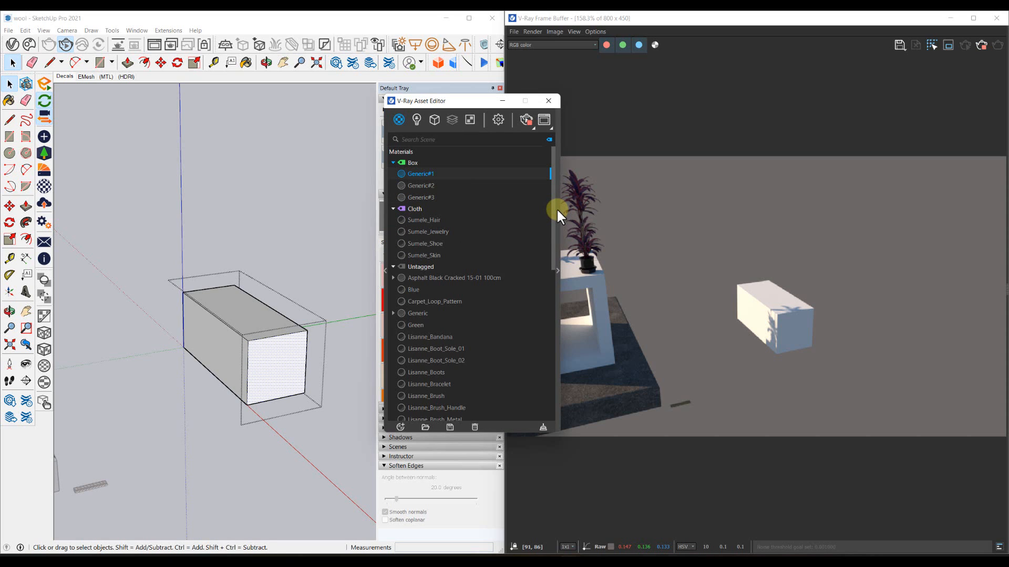
# Step: Review how the scene's lights and geometries are tagged, and return to the materials list
pyautogui.click(417, 119)
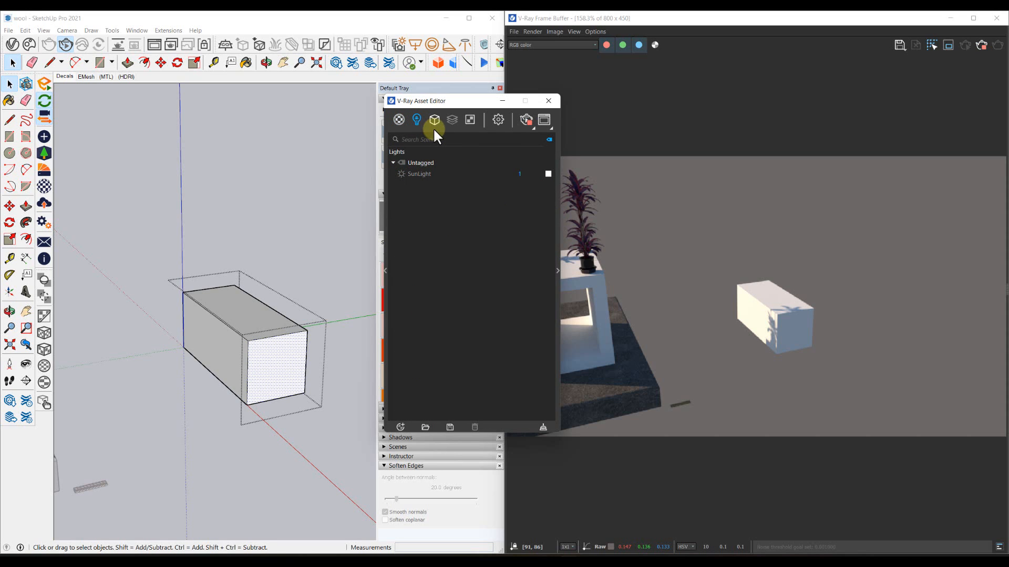
pyautogui.click(434, 122)
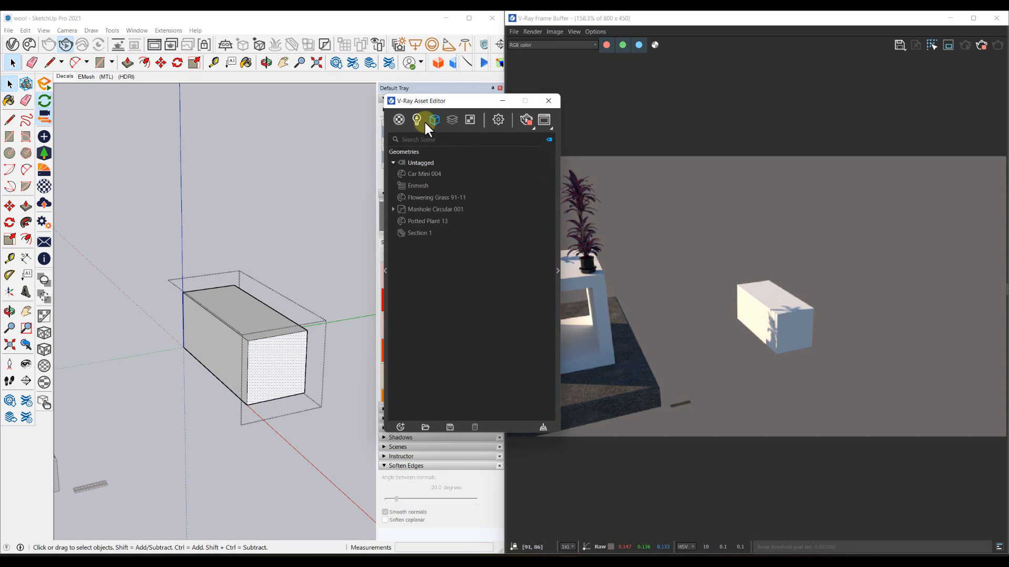
pyautogui.click(397, 119)
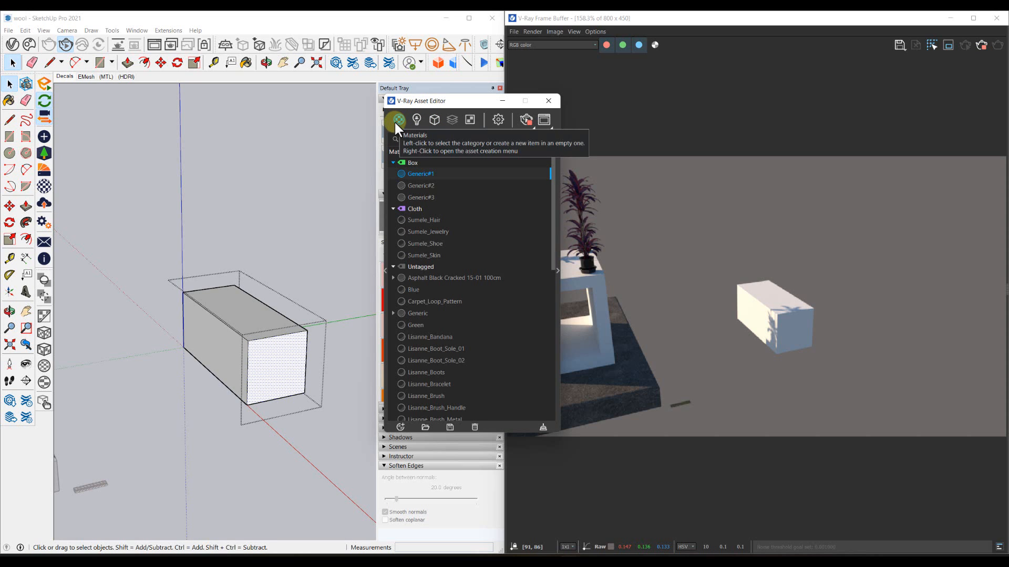
# Step: Leave the plain box's group and delete the box from the scene
pyautogui.scroll(-4, 325, 229)
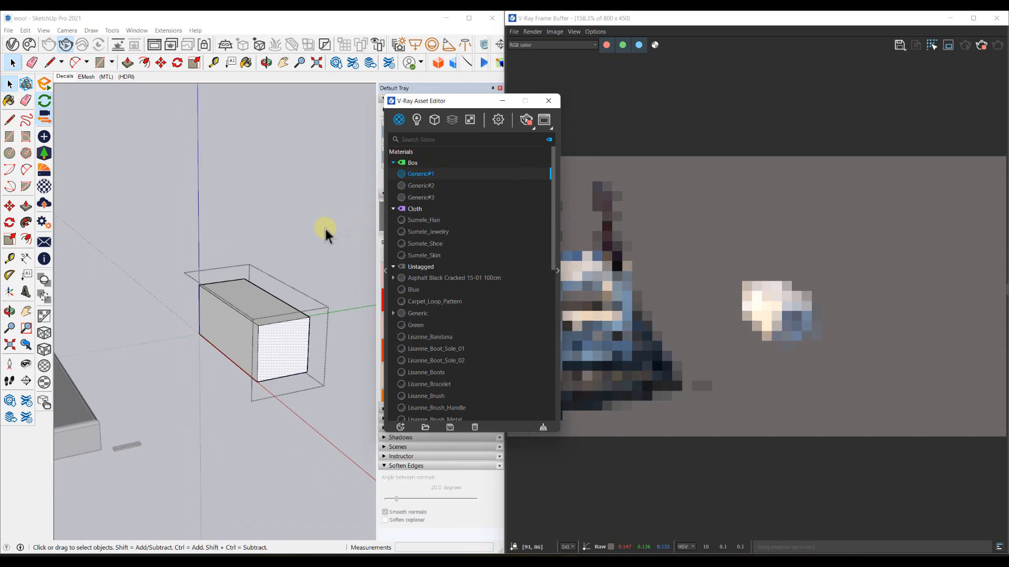
pyautogui.doubleClick(298, 326)
pyautogui.click(297, 327)
pyautogui.press('Escape')
pyautogui.click(303, 322)
pyautogui.press('Delete')
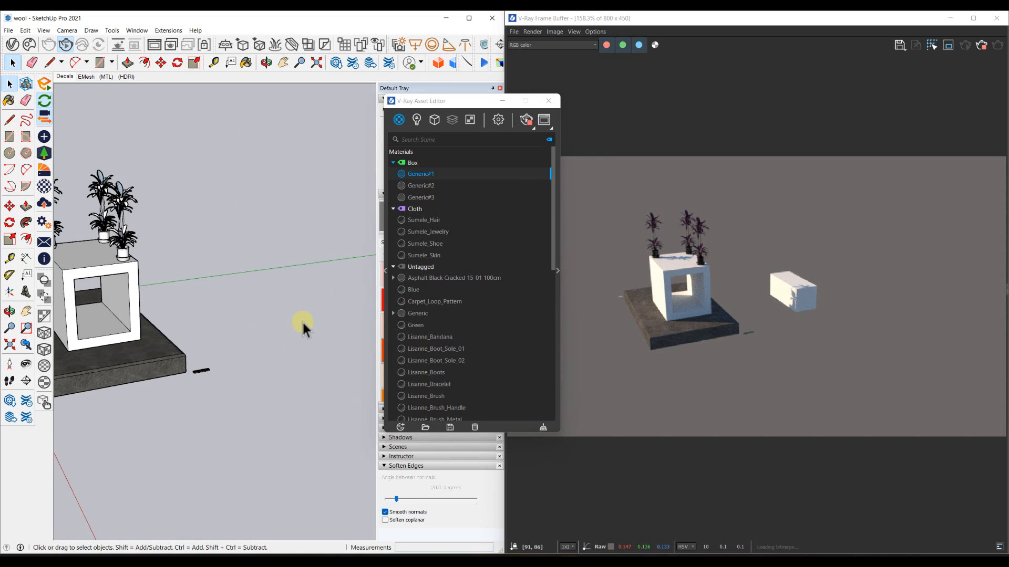
# Step: Delete the hollow white box and the three potted plants above the slab
pyautogui.scroll(-2, 302, 320)
pyautogui.moveTo(301, 320)
pyautogui.mouseDown(button='middle')
pyautogui.moveTo(256, 321)
pyautogui.moveTo(257, 295)
pyautogui.moveTo(227, 269)
pyautogui.moveTo(249, 281)
pyautogui.mouseUp(button='middle')
pyautogui.click(249, 280)
pyautogui.press('Delete')
pyautogui.moveTo(259, 274); pyautogui.dragTo(182, 216)
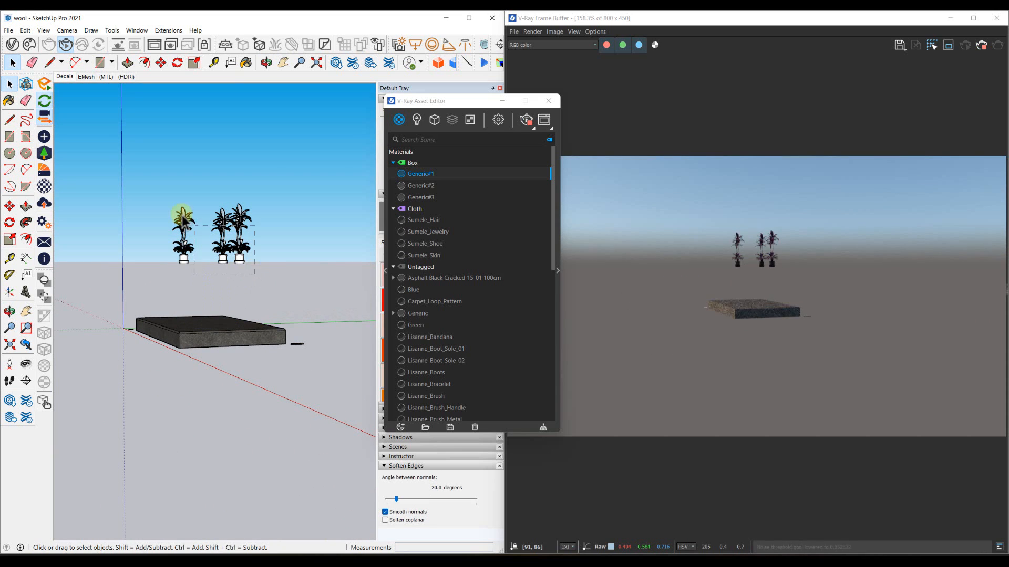
pyautogui.press('Delete')
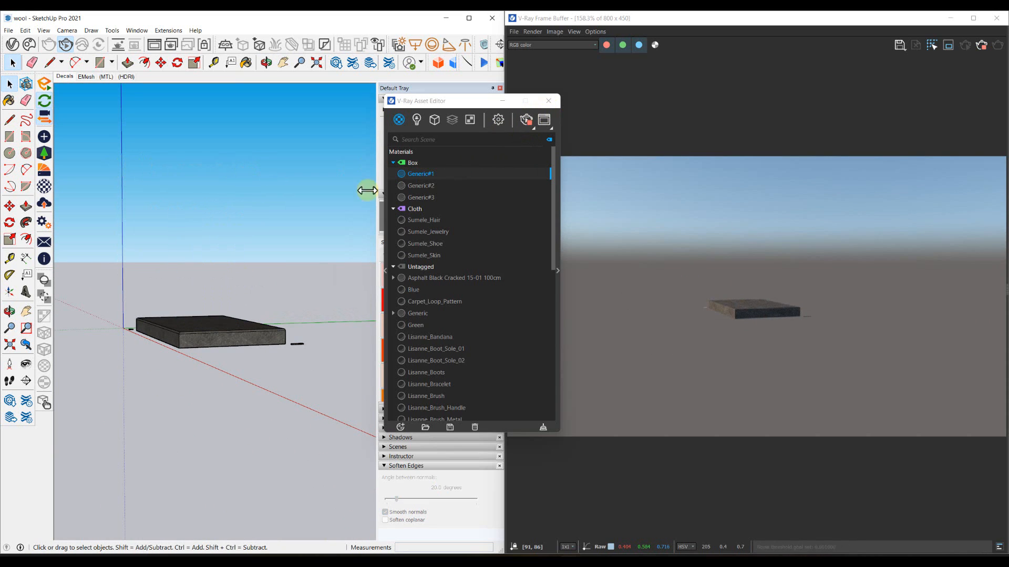
# Step: Switch the model view to the Decals scene, close up on the asphalt slab
pyautogui.moveTo(222, 254); pyautogui.dragTo(243, 351, button='middle')
pyautogui.scroll(4, 243, 335)
pyautogui.keyDown('shift'); pyautogui.moveTo(189, 322); pyautogui.dragTo(302, 327, button='middle'); pyautogui.keyUp('shift')
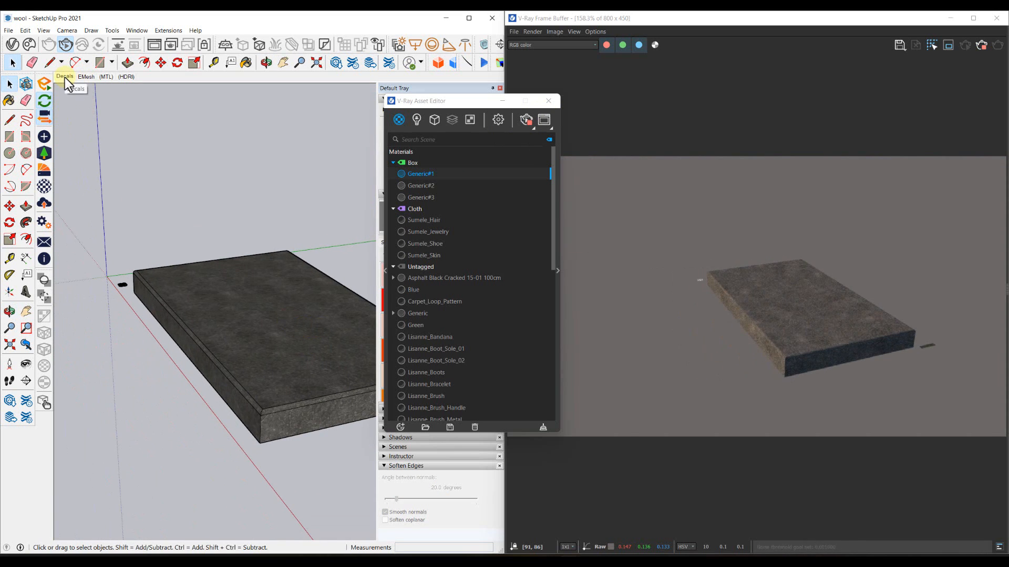
pyautogui.click(65, 77)
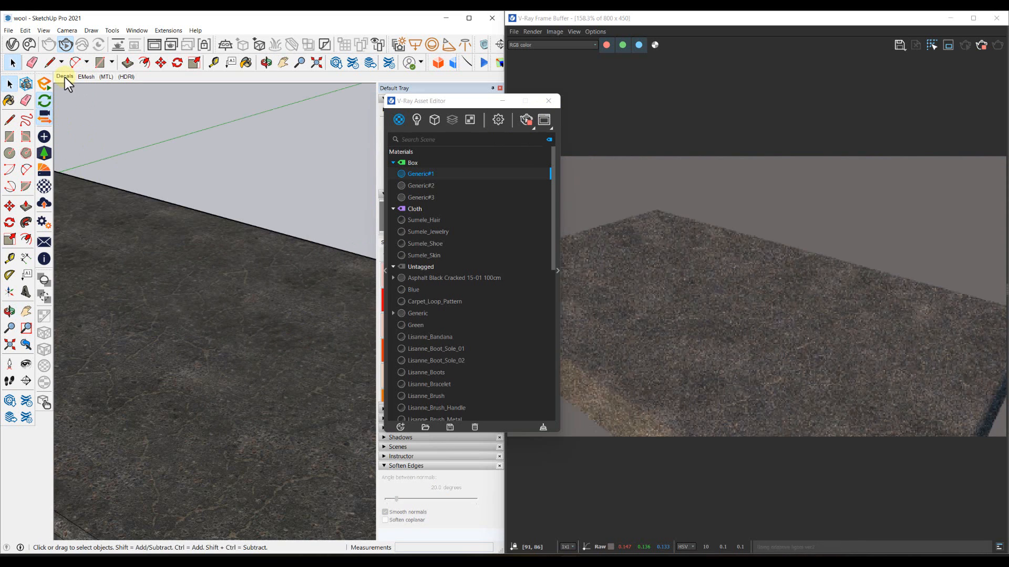
# Step: Open the Chaos Cosmos Browser and look through the assets in its Materials category
pyautogui.click(29, 46)
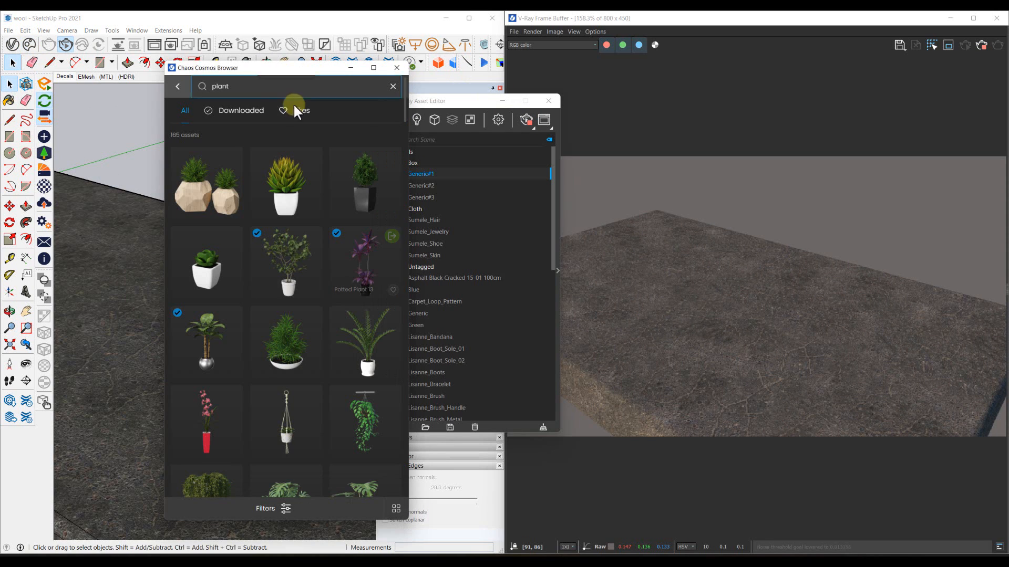
pyautogui.click(179, 97)
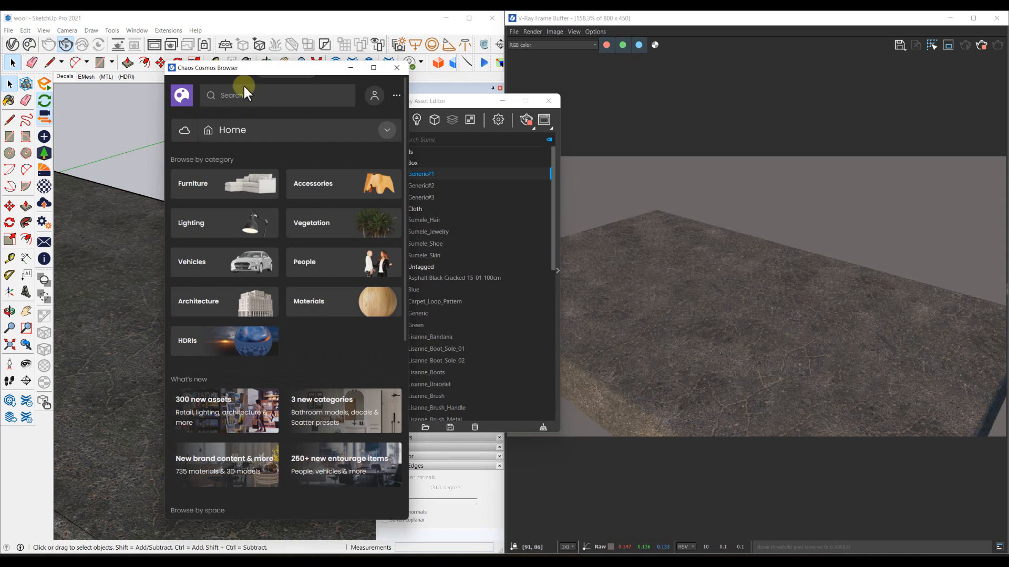
pyautogui.click(310, 303)
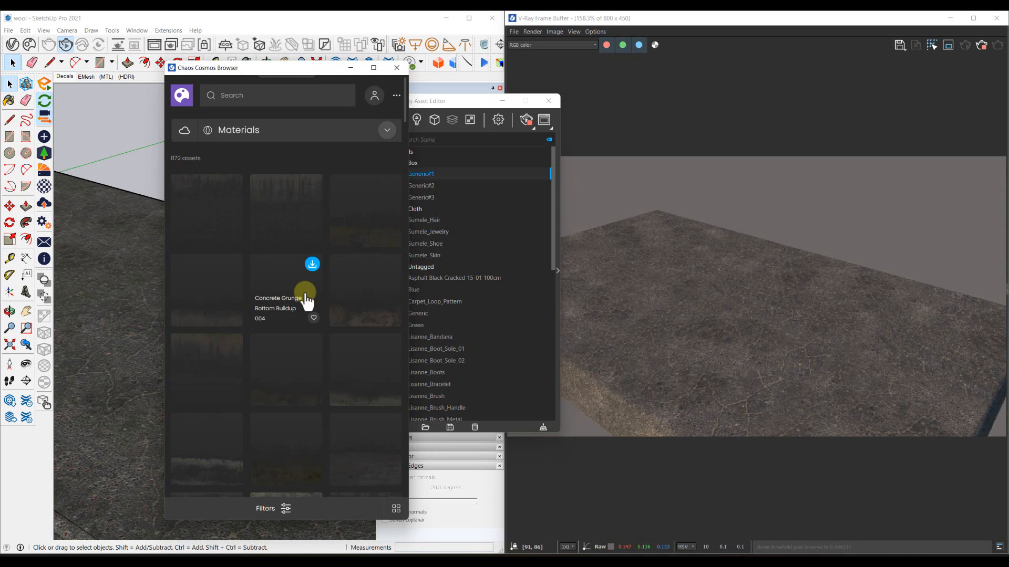
pyautogui.scroll(-3, 308, 301)
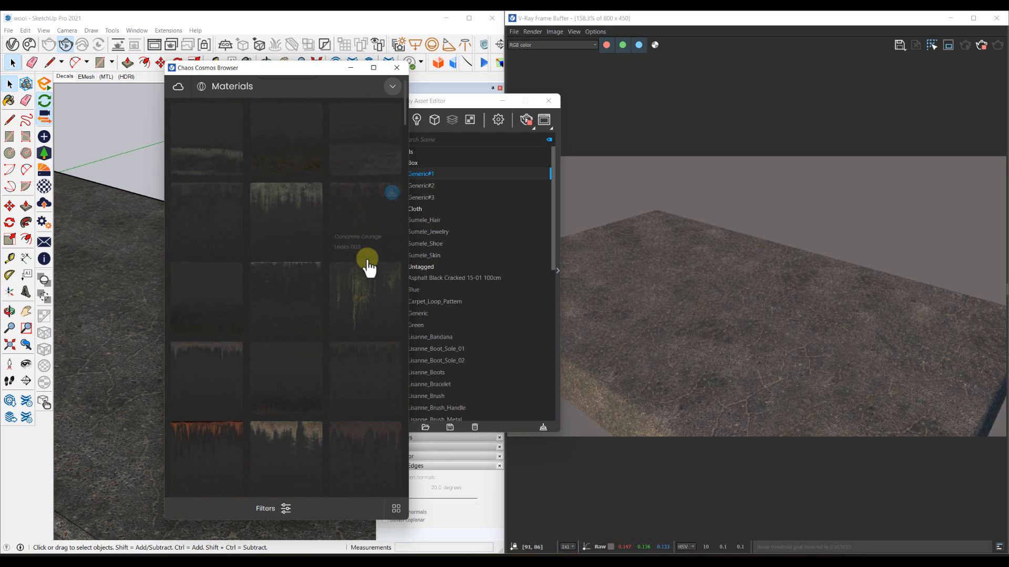
pyautogui.scroll(-9, 367, 261)
pyautogui.scroll(5, 365, 258)
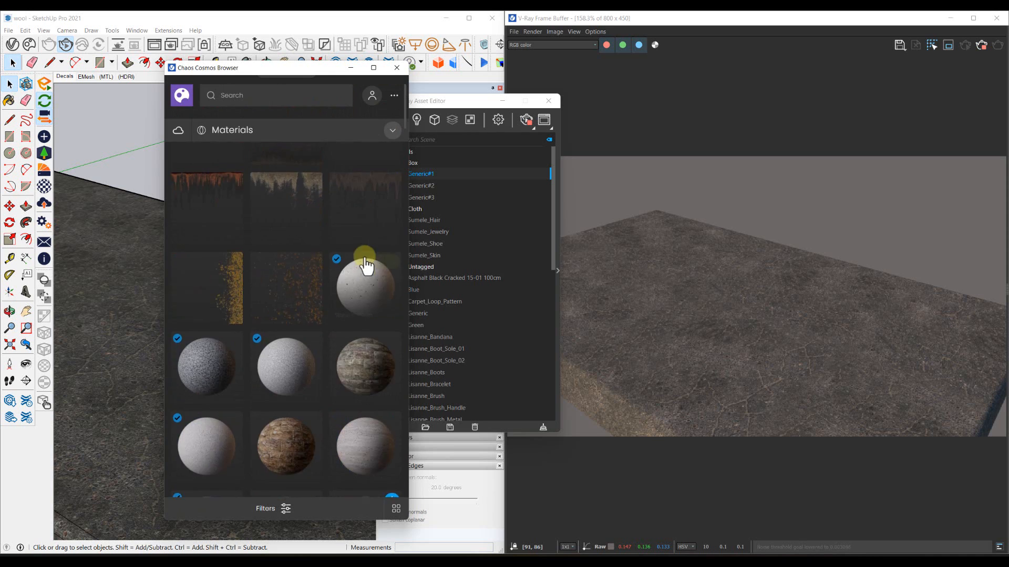
pyautogui.scroll(5, 362, 252)
# Step: Search the Chaos Cosmos Browser for "decals" and browse down to the manhole and road-marking assets
pyautogui.click(268, 96)
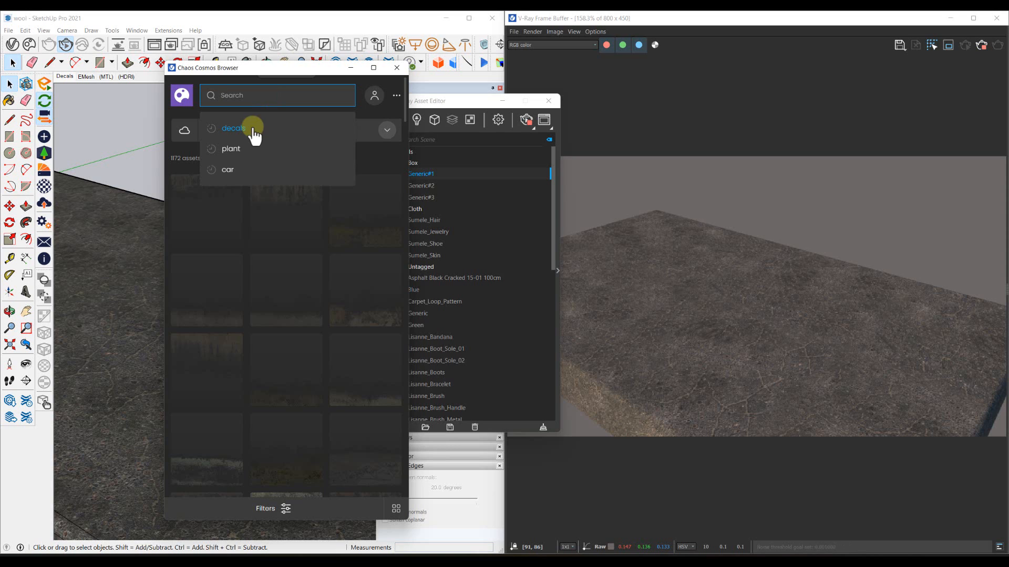
pyautogui.write('decals')
pyautogui.press('Return')
pyautogui.scroll(-2, 276, 221)
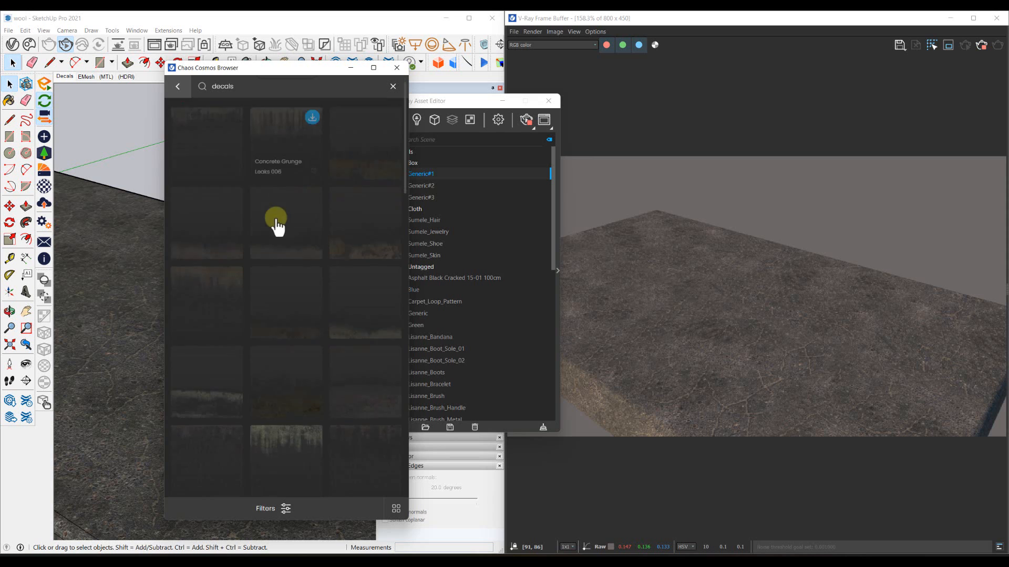
pyautogui.scroll(-5, 374, 210)
# Step: Import the Manhole Circular 001 decal and place it on the asphalt slab's upper face
pyautogui.moveTo(387, 161)
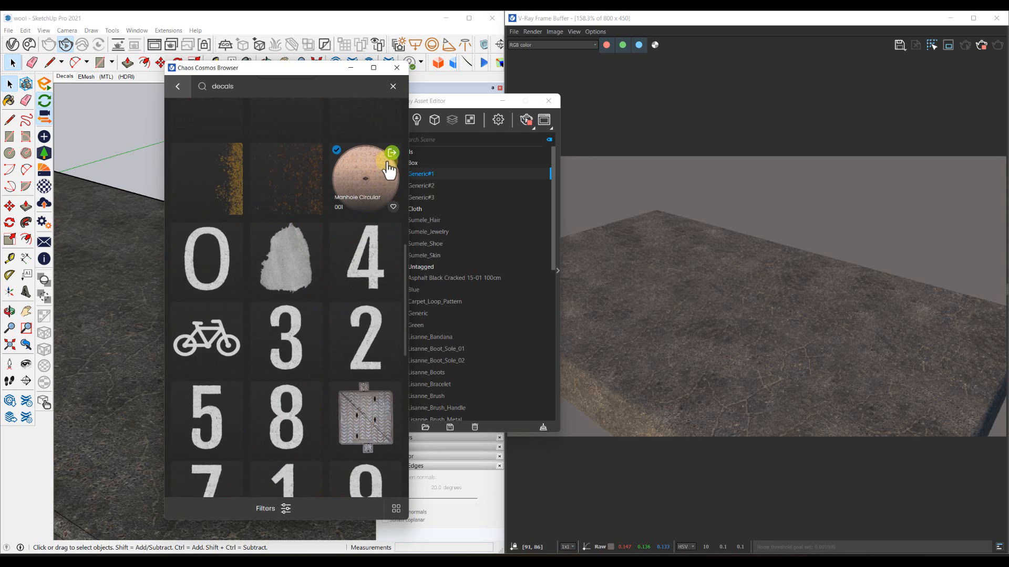
pyautogui.click(391, 155)
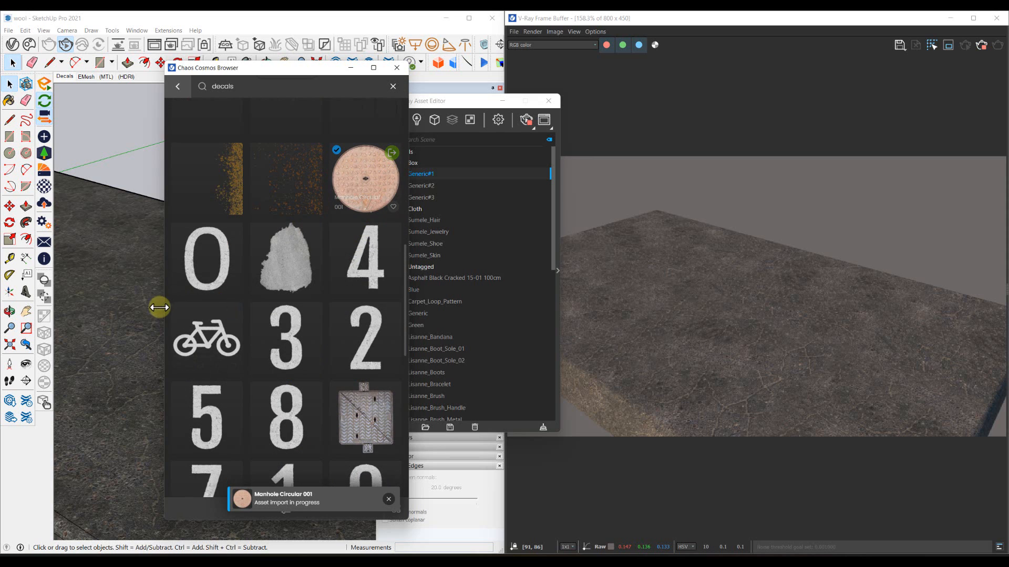
pyautogui.scroll(-3, 111, 346)
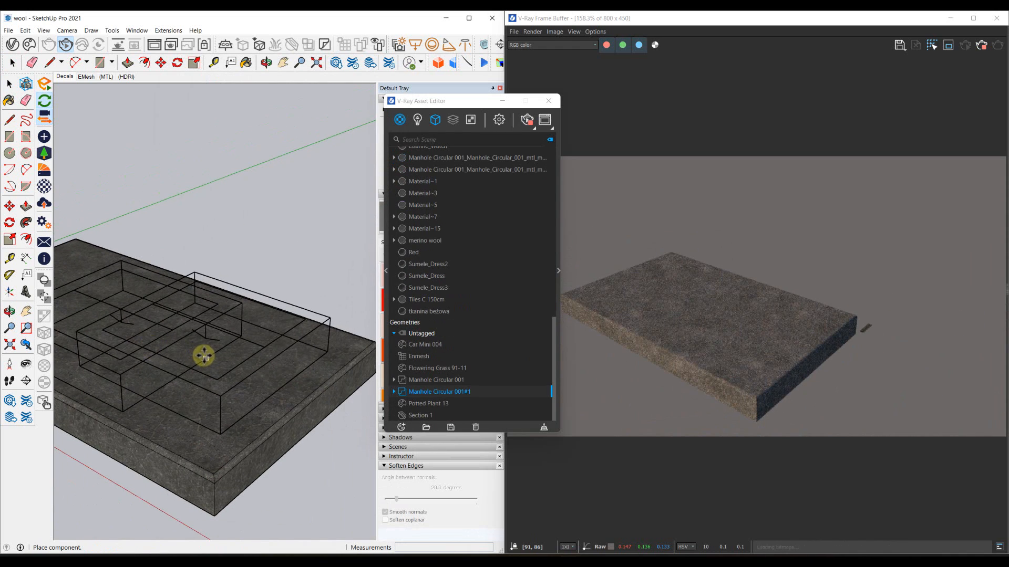
pyautogui.press('space')
pyautogui.moveTo(203, 355)
pyautogui.mouseDown(button='middle')
pyautogui.moveTo(234, 365)
pyautogui.moveTo(216, 365)
pyautogui.moveTo(163, 301)
pyautogui.moveTo(166, 355)
pyautogui.mouseUp(button='middle')
pyautogui.scroll(5, 190, 365)
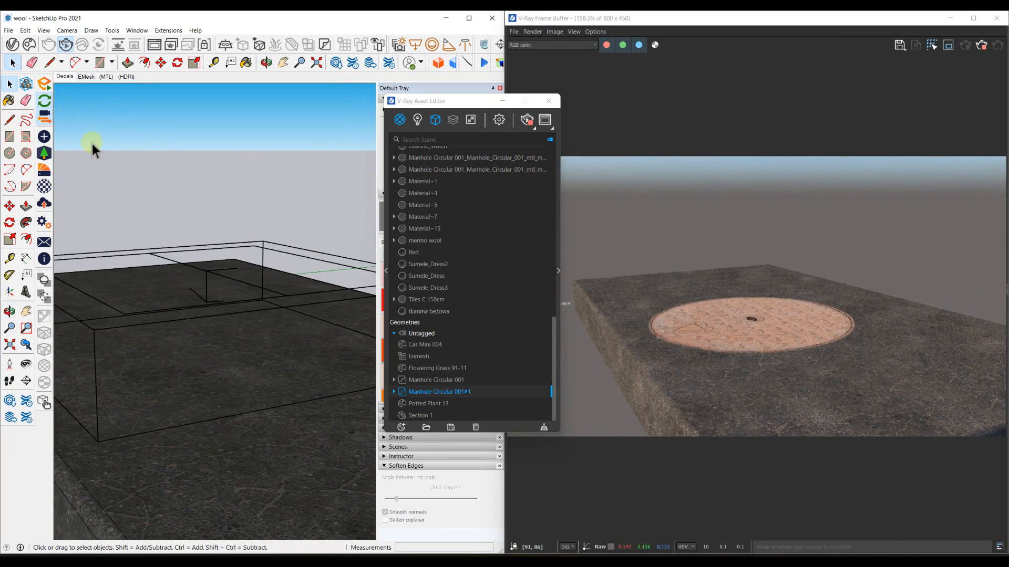
pyautogui.moveTo(92, 145)
pyautogui.mouseDown(button='middle')
pyautogui.moveTo(106, 218)
pyautogui.moveTo(342, 234)
pyautogui.moveTo(249, 223)
pyautogui.mouseUp(button='middle')
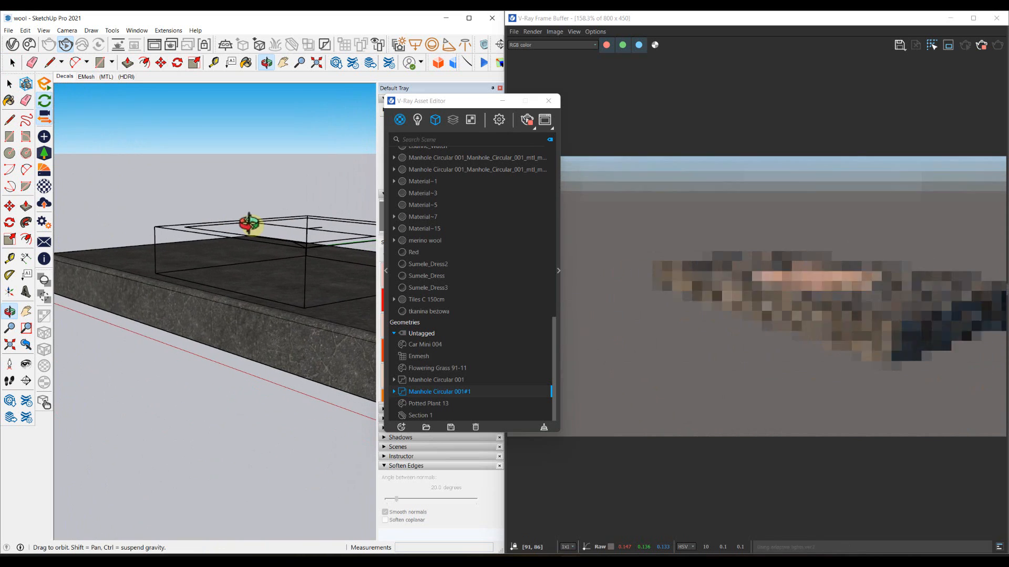
# Step: Import the Concrete Grunge Leaks 004 decal from Chaos Cosmos and place it by the slab's long side face
pyautogui.click(30, 45)
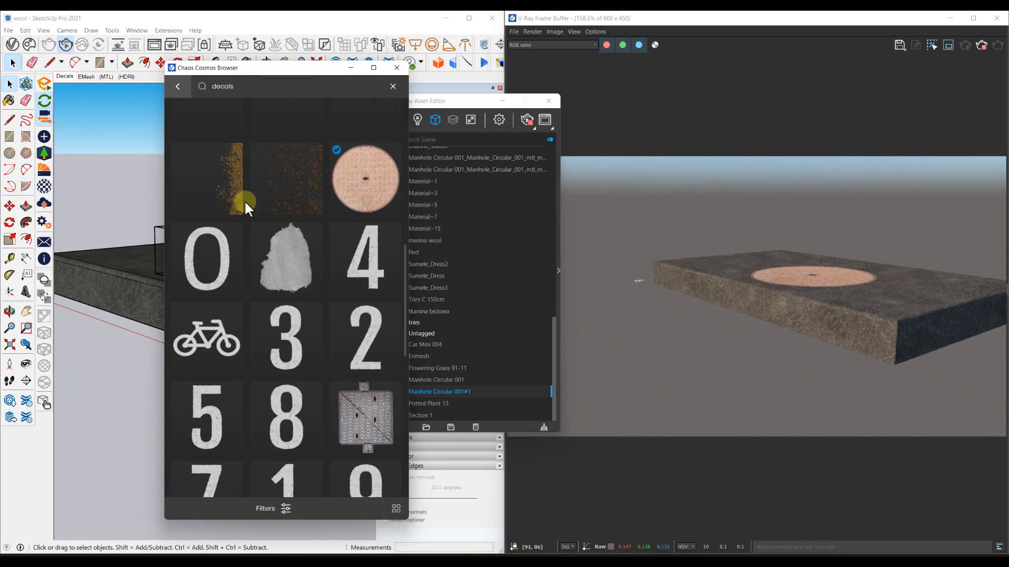
pyautogui.scroll(5, 246, 201)
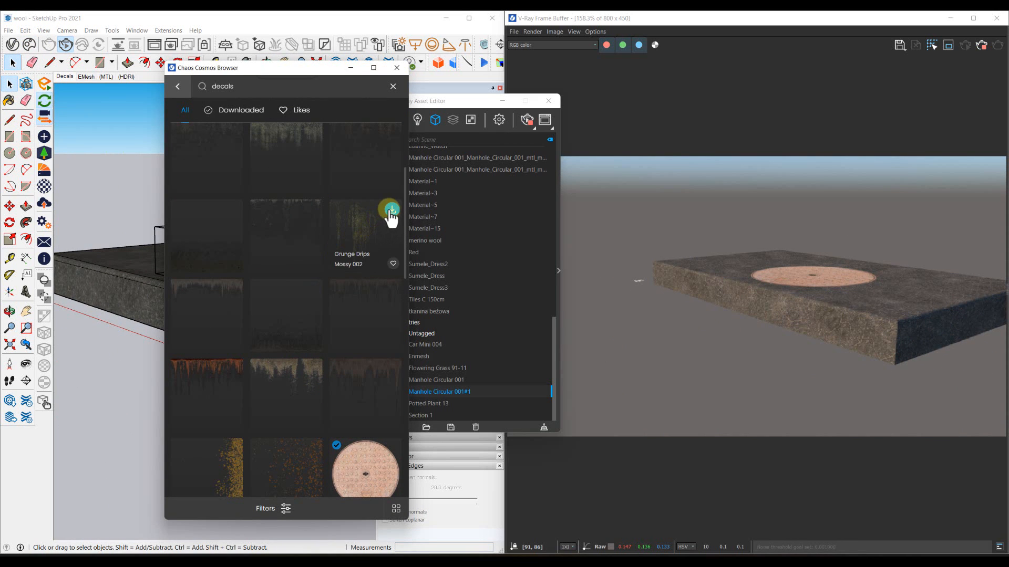
pyautogui.moveTo(236, 290)
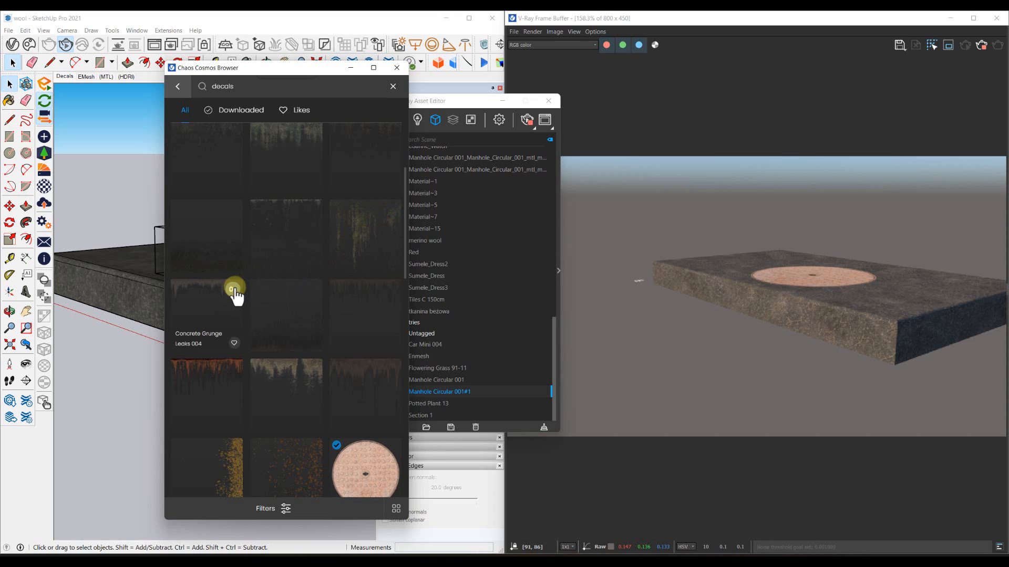
pyautogui.click(233, 289)
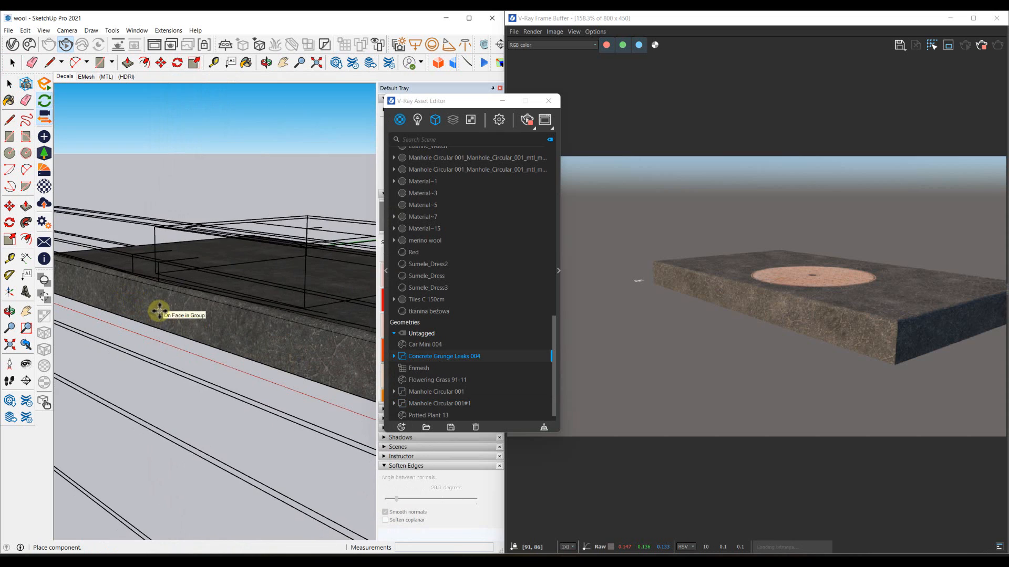
pyautogui.moveTo(247, 290); pyautogui.dragTo(177, 362, button='middle')
pyautogui.press('Escape')
# Step: Rotate the Concrete Grunge Leaks 004 decal upright so it projects onto the slab's long side face
pyautogui.moveTo(195, 300)
pyautogui.mouseDown(button='middle')
pyautogui.moveTo(146, 273)
pyautogui.moveTo(162, 164)
pyautogui.moveTo(173, 226)
pyautogui.moveTo(234, 292)
pyautogui.moveTo(167, 252)
pyautogui.moveTo(180, 263)
pyautogui.mouseUp(button='middle')
pyautogui.press('q')
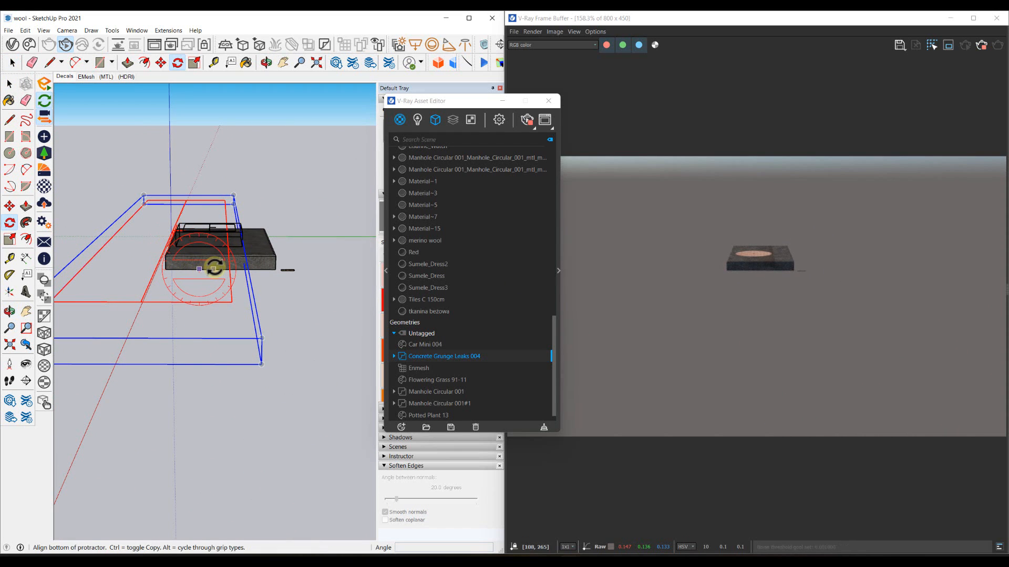
pyautogui.click(219, 269)
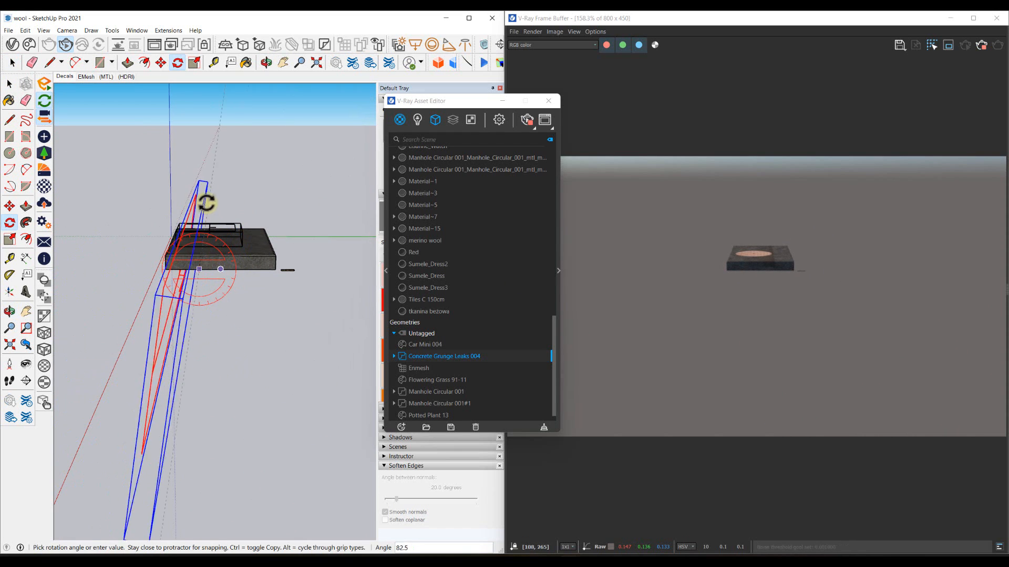
pyautogui.click(194, 143)
# Step: Move the upright grunge decal down about 7 13/16" along the slab's side face and check it in the render
pyautogui.moveTo(194, 147)
pyautogui.mouseDown(button='middle')
pyautogui.moveTo(221, 268)
pyautogui.moveTo(324, 236)
pyautogui.moveTo(252, 230)
pyautogui.mouseUp(button='middle')
pyautogui.scroll(3, 222, 271)
pyautogui.press('m')
pyautogui.click(223, 272)
pyautogui.scroll(5, 252, 230)
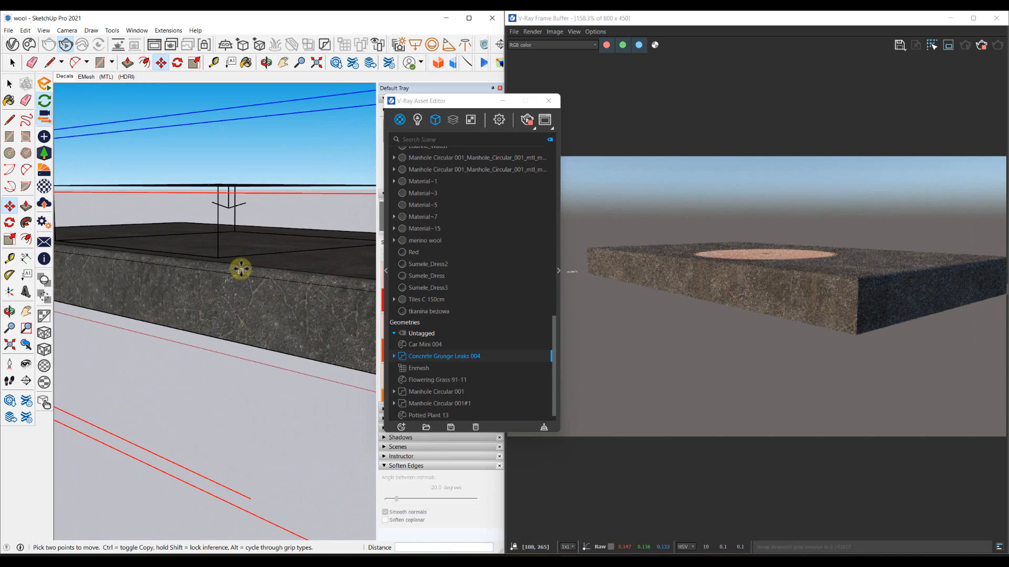
pyautogui.moveTo(248, 274); pyautogui.dragTo(209, 292, button='middle')
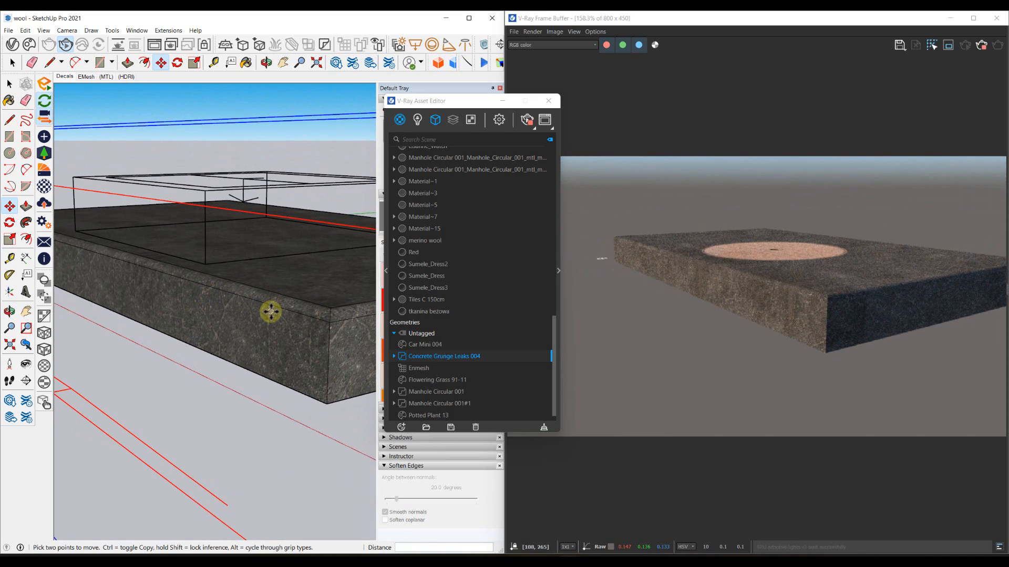
pyautogui.click(265, 378)
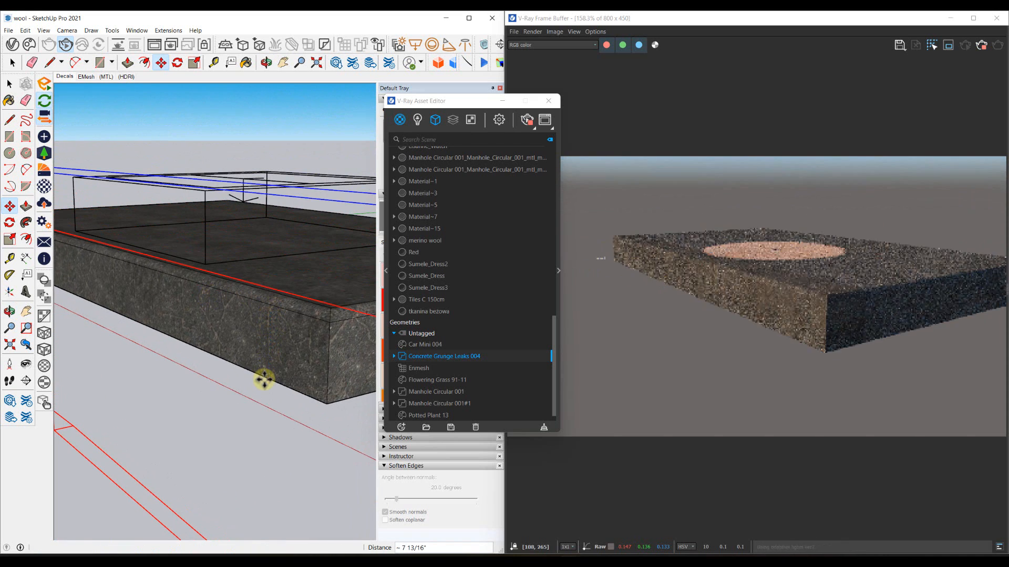
pyautogui.moveTo(270, 345); pyautogui.dragTo(340, 319, button='middle')
pyautogui.scroll(4, 178, 309)
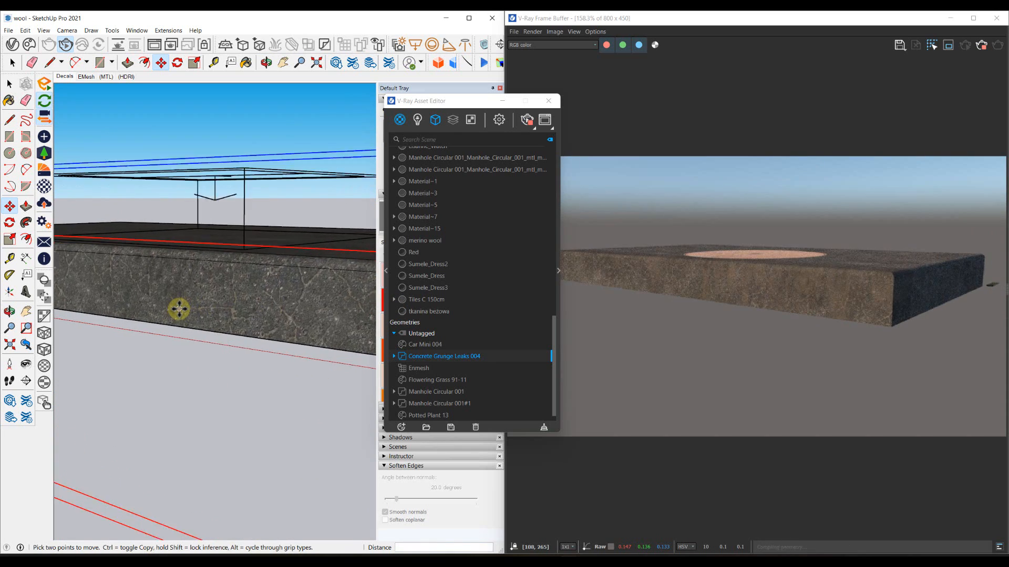
pyautogui.scroll(1, 179, 309)
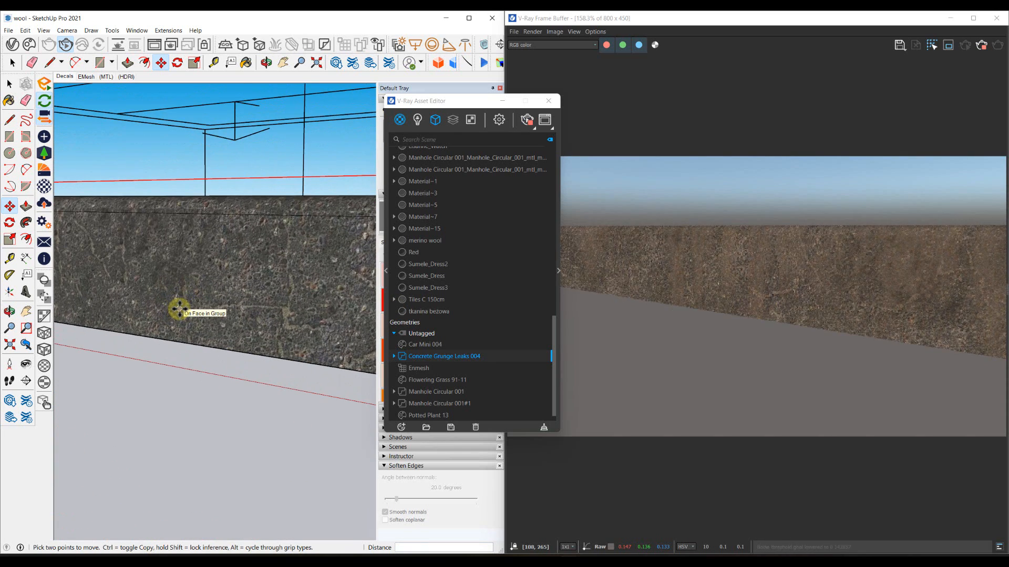
pyautogui.scroll(-2, 184, 302)
pyautogui.scroll(-3, 182, 302)
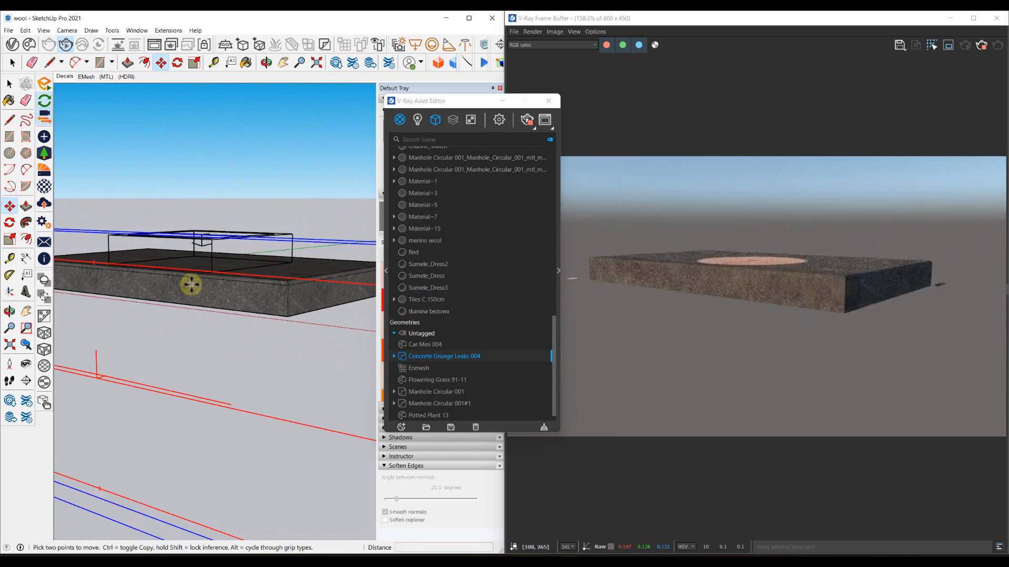
# Step: Delete the manhole decal and the grunge leaks decal from the model
pyautogui.moveTo(189, 286)
pyautogui.mouseDown(button='middle')
pyautogui.moveTo(149, 322)
pyautogui.moveTo(169, 299)
pyautogui.moveTo(167, 270)
pyautogui.moveTo(218, 242)
pyautogui.mouseUp(button='middle')
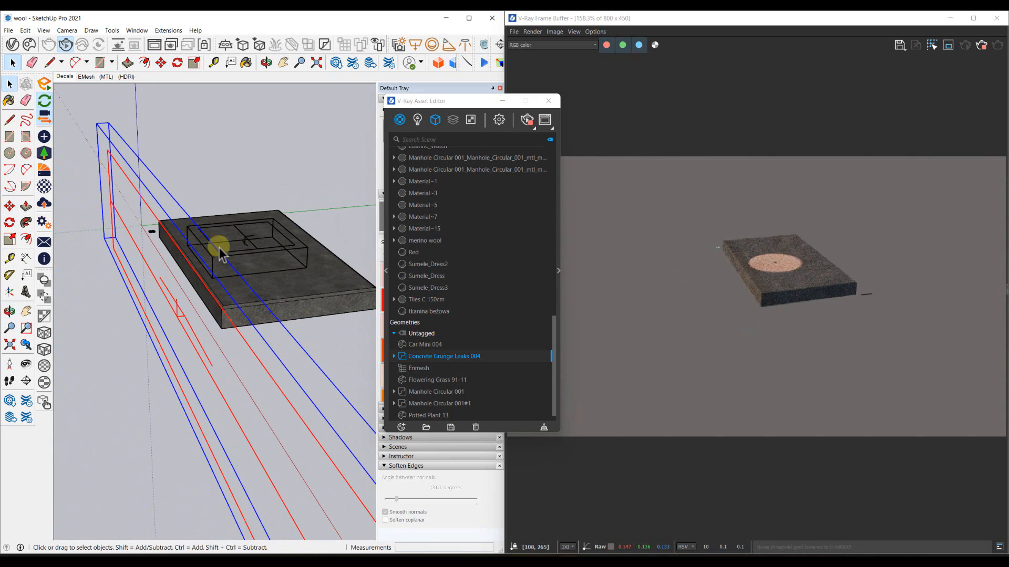
pyautogui.click(248, 255)
pyautogui.click(260, 253)
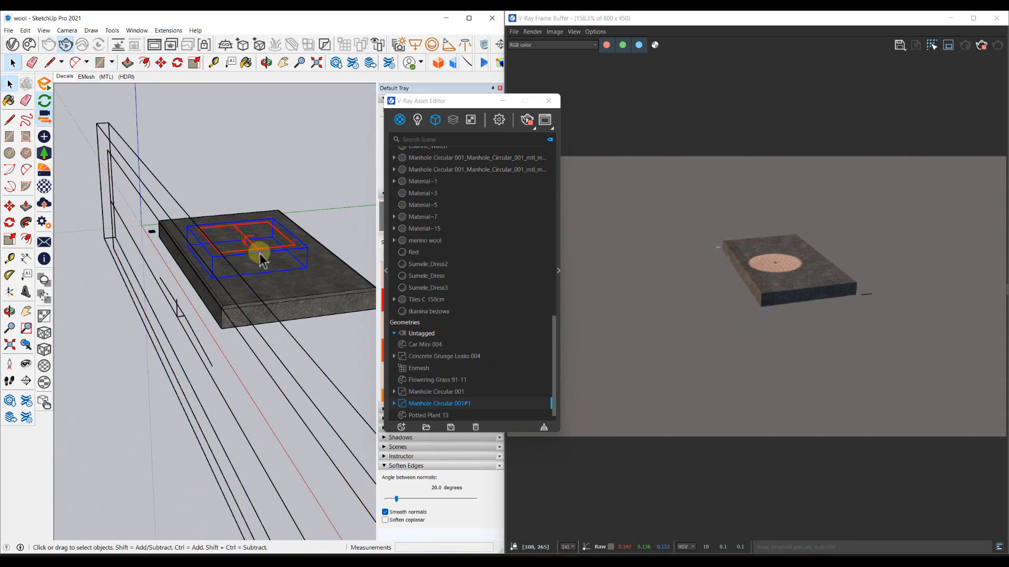
pyautogui.press('Delete')
pyautogui.click(99, 157)
pyautogui.press('Delete')
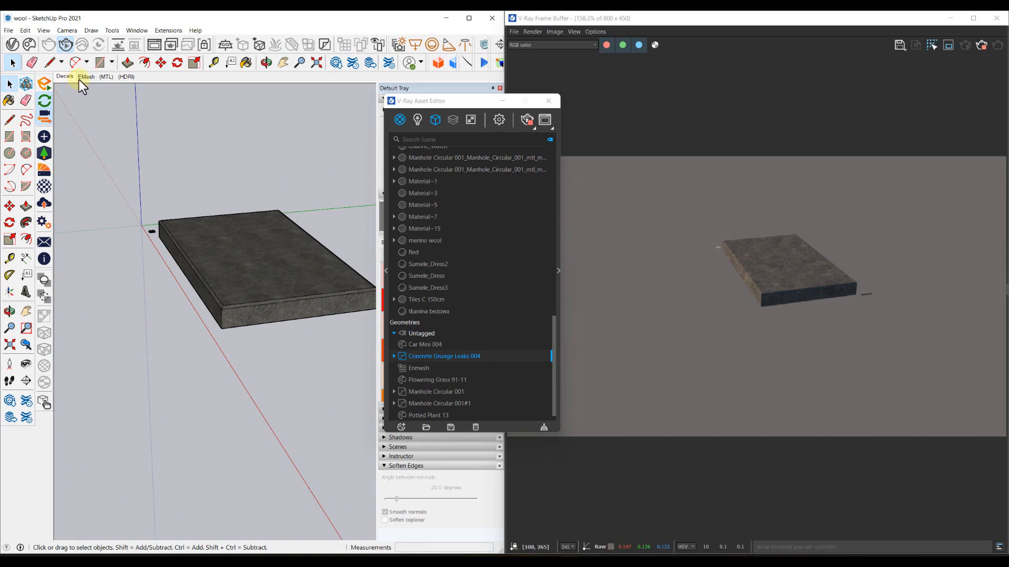
# Step: Switch to the EMesh scene and view the whole asphalt slab at an angle
pyautogui.scroll(5, 234, 264)
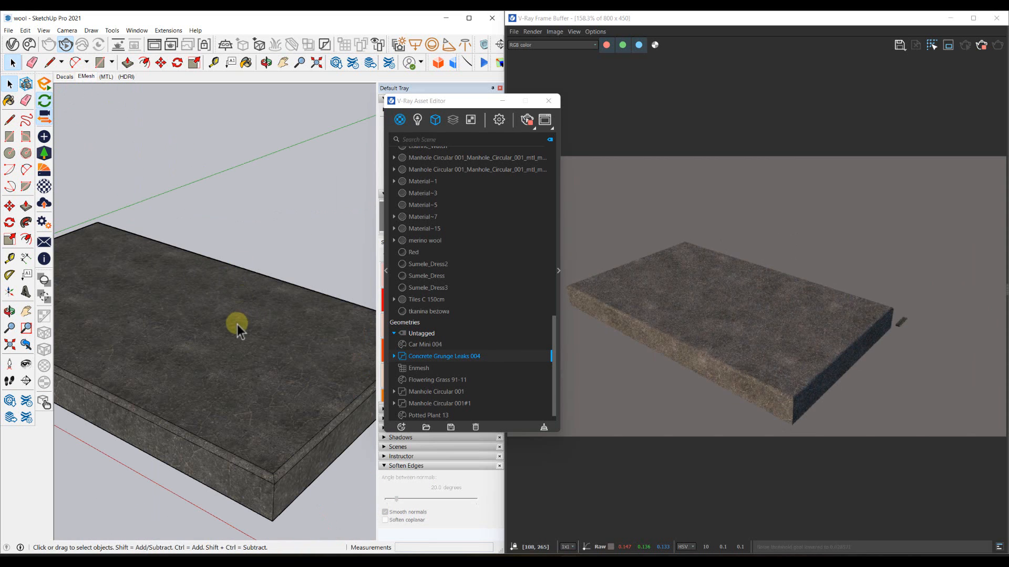
pyautogui.scroll(-3, 237, 323)
pyautogui.moveTo(238, 324)
pyautogui.mouseDown(button='middle')
pyautogui.moveTo(293, 315)
pyautogui.moveTo(207, 252)
pyautogui.moveTo(219, 279)
pyautogui.mouseUp(button='middle')
pyautogui.scroll(2, 248, 356)
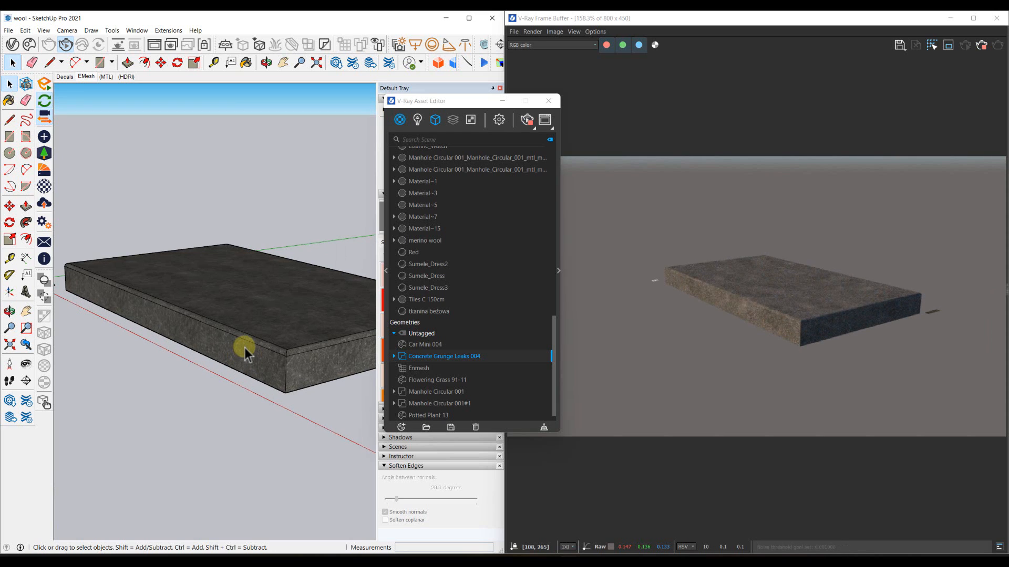
# Step: Examine the small interlocking-ring pattern object beside the slab's corner
pyautogui.click(245, 348)
pyautogui.click(197, 138)
pyautogui.moveTo(220, 280)
pyautogui.mouseDown(button='middle')
pyautogui.moveTo(147, 286)
pyautogui.moveTo(311, 396)
pyautogui.moveTo(269, 339)
pyautogui.moveTo(128, 248)
pyautogui.moveTo(216, 369)
pyautogui.mouseUp(button='middle')
pyautogui.scroll(5, 269, 339)
pyautogui.click(273, 325)
pyautogui.scroll(4, 105, 279)
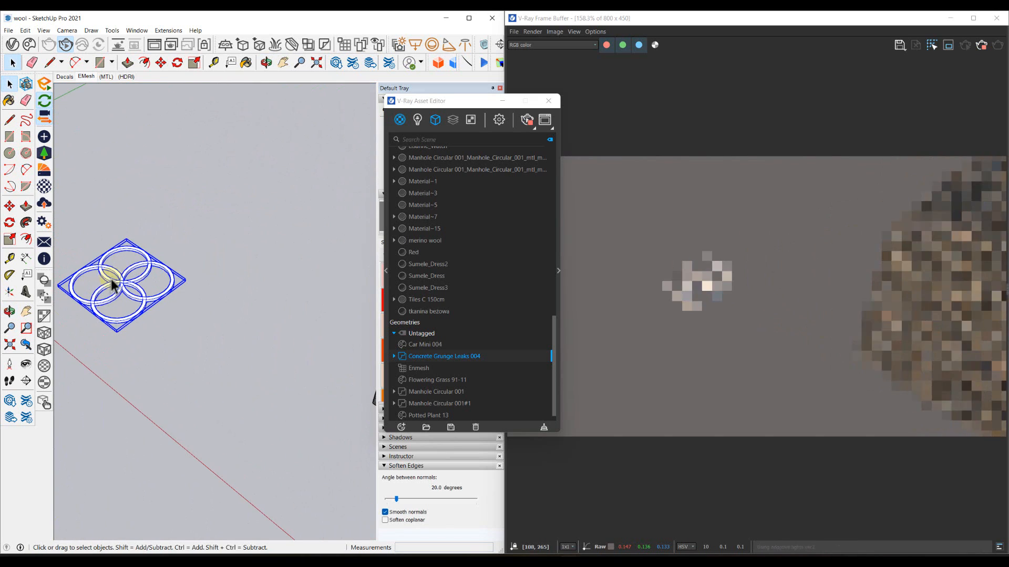
pyautogui.scroll(-1, 97, 280)
pyautogui.scroll(-6, 105, 281)
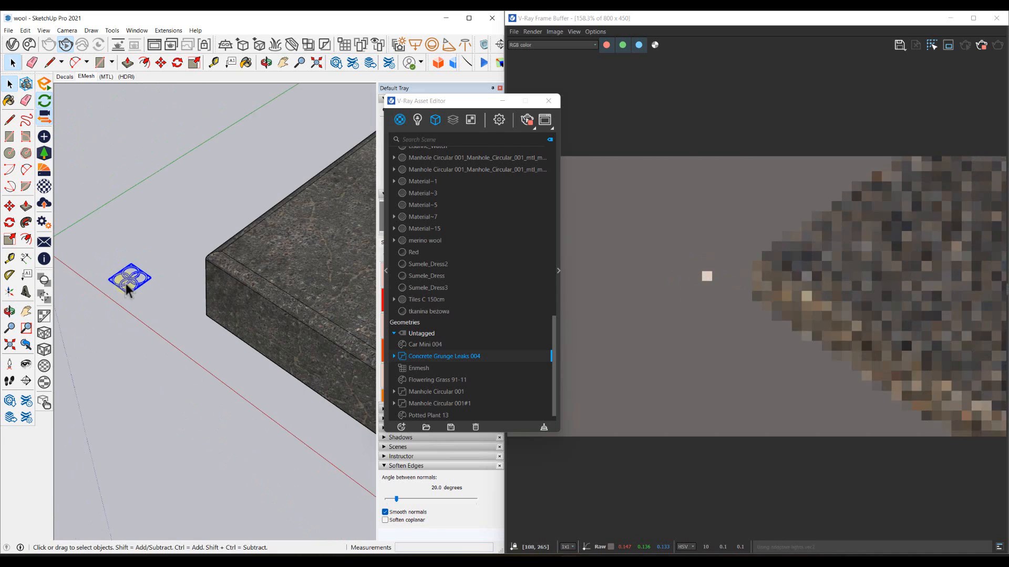
# Step: Examine the small braided rope object beside the slab's opposite corner in the model and the render
pyautogui.keyDown('shift'); pyautogui.moveTo(284, 304); pyautogui.dragTo(47, 258, button='middle'); pyautogui.keyUp('shift')
pyautogui.click(222, 288)
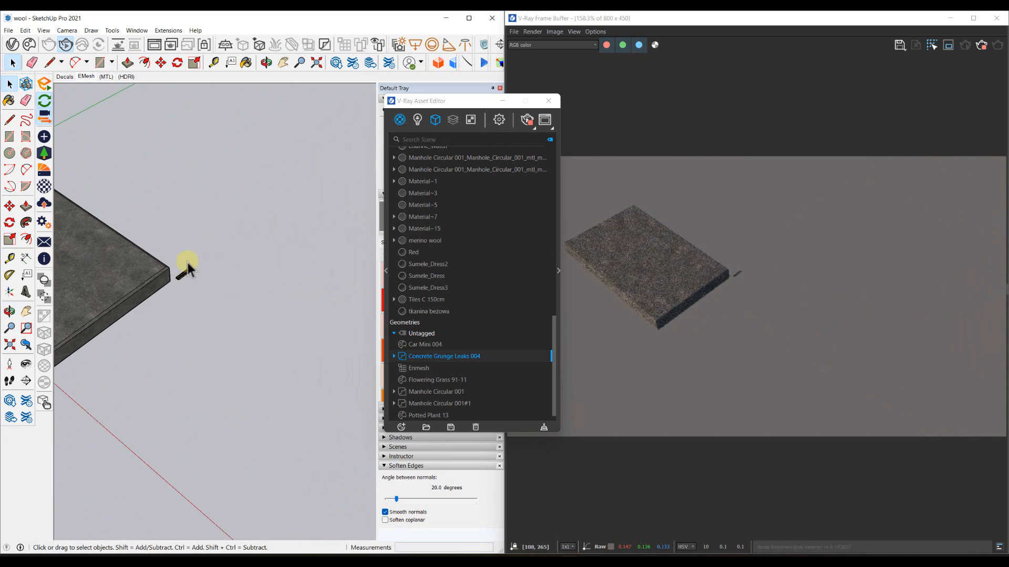
pyautogui.scroll(7, 188, 267)
pyautogui.scroll(2, 197, 294)
pyautogui.scroll(-3, 199, 289)
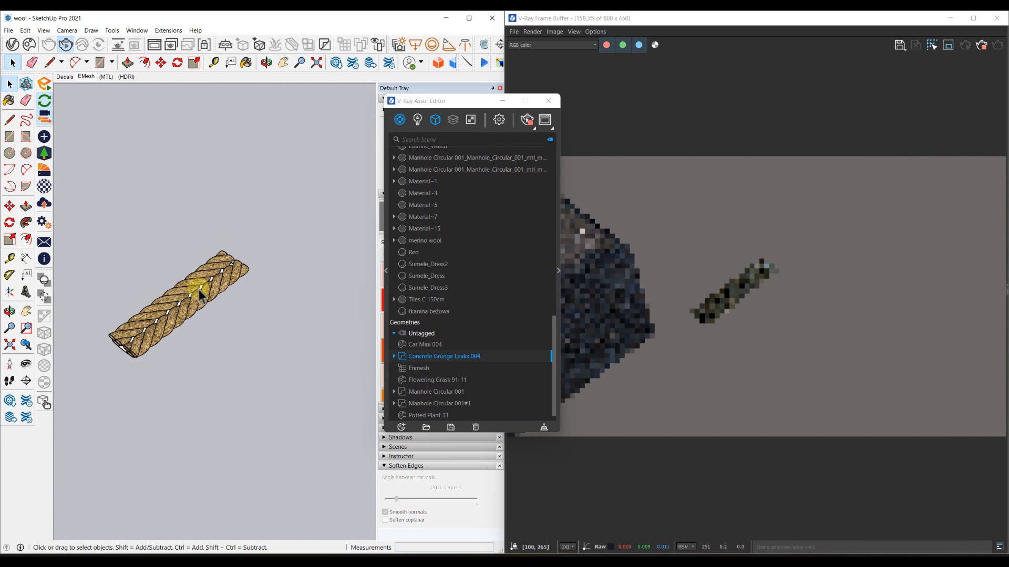
pyautogui.moveTo(199, 289)
pyautogui.mouseDown(button='middle')
pyautogui.moveTo(196, 303)
pyautogui.moveTo(184, 298)
pyautogui.mouseUp(button='middle')
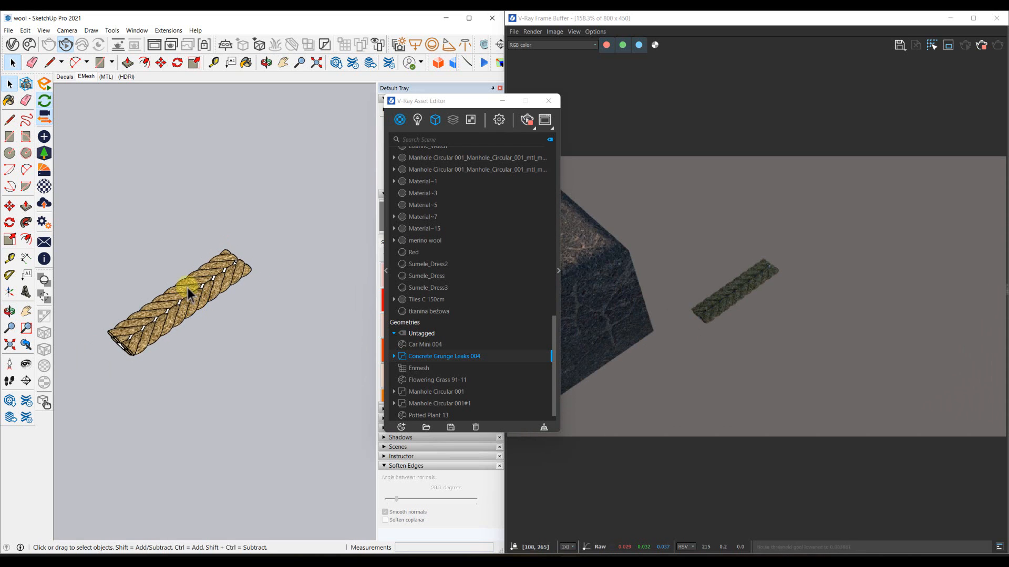
pyautogui.scroll(-8, 188, 288)
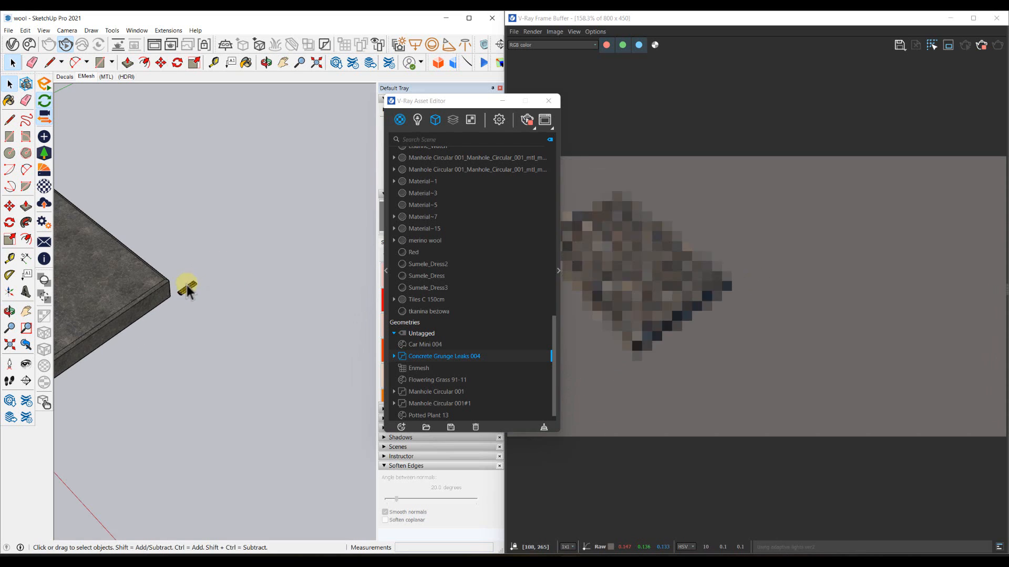
# Step: Select the asphalt slab's group and, in the enlarged modelling window, float the V-Ray Objects toolbar over the model
pyautogui.moveTo(188, 285)
pyautogui.keyDown('shift'); pyautogui.mouseDown(button='middle')
pyautogui.moveTo(289, 299)
pyautogui.moveTo(232, 182)
pyautogui.mouseUp(button='middle'); pyautogui.keyUp('shift')
pyautogui.moveTo(231, 221)
pyautogui.mouseDown(button='middle')
pyautogui.moveTo(228, 266)
pyautogui.moveTo(217, 255)
pyautogui.mouseUp(button='middle')
pyautogui.scroll(-2, 218, 255)
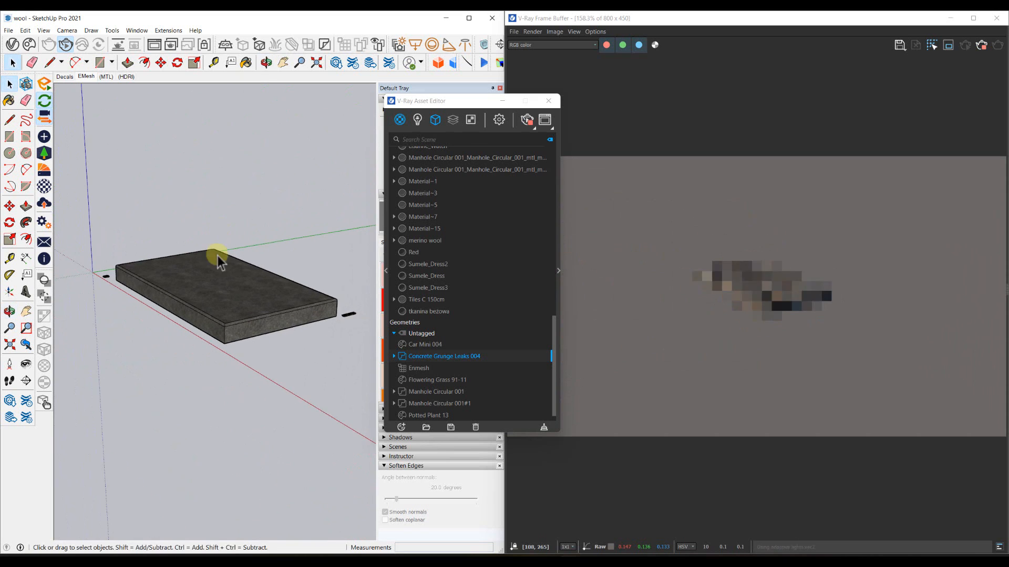
pyautogui.click(219, 272)
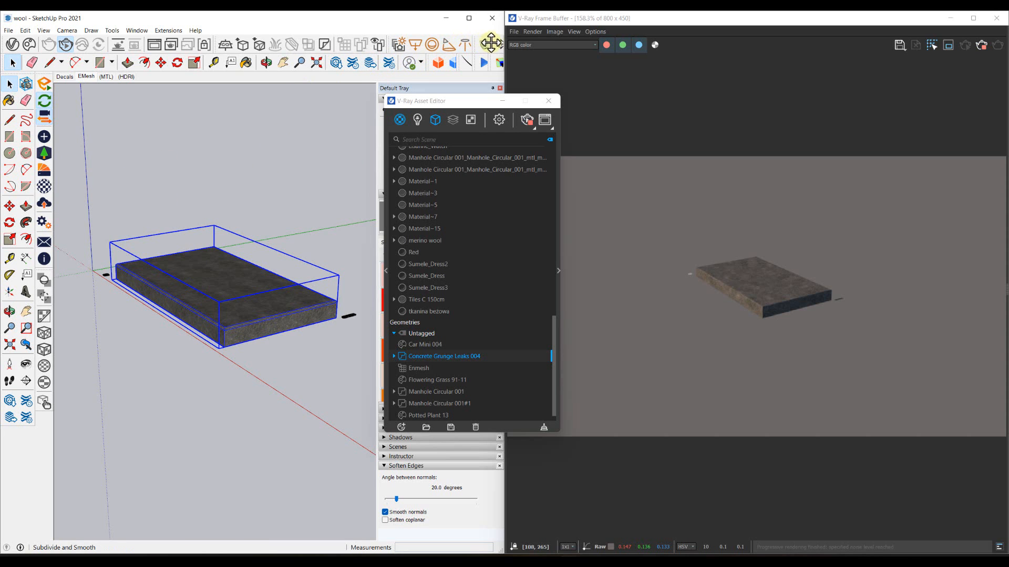
pyautogui.click(469, 20)
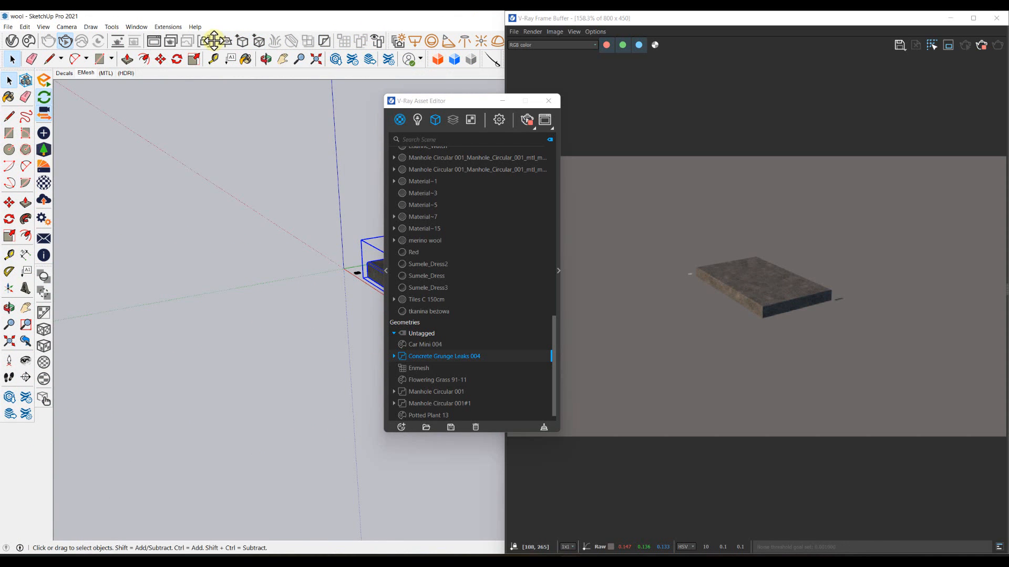
pyautogui.moveTo(219, 45); pyautogui.dragTo(129, 129)
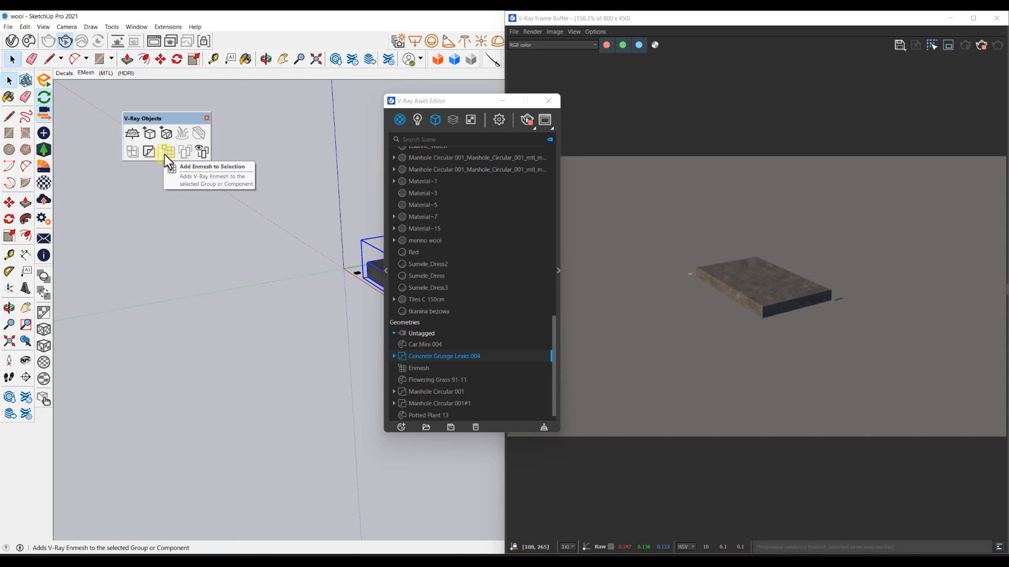
pyautogui.moveTo(300, 287); pyautogui.dragTo(119, 281, button='middle')
pyautogui.scroll(3, 295, 276)
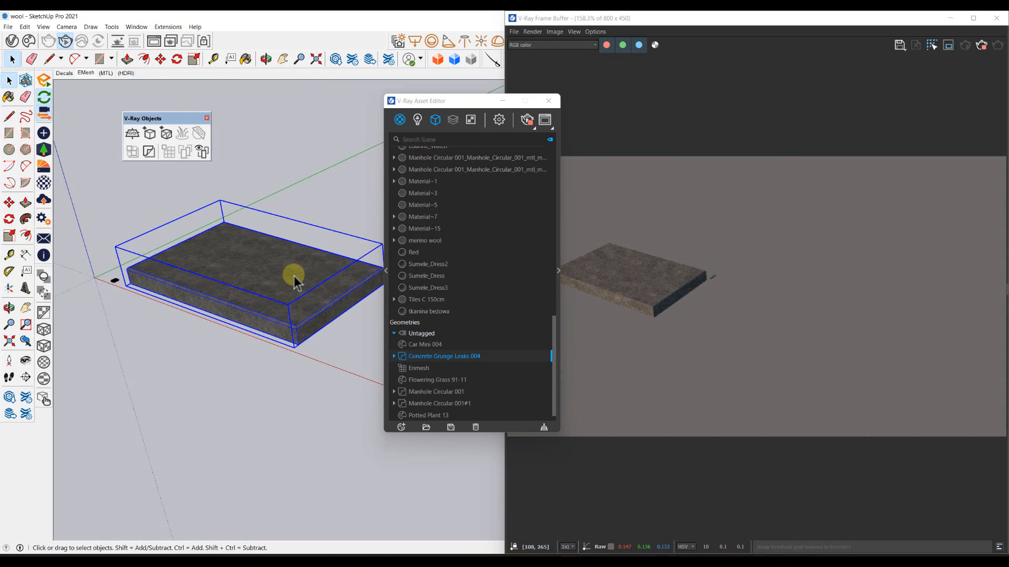
# Step: Try to explode the asphalt slab's group
pyautogui.rightClick(285, 270)
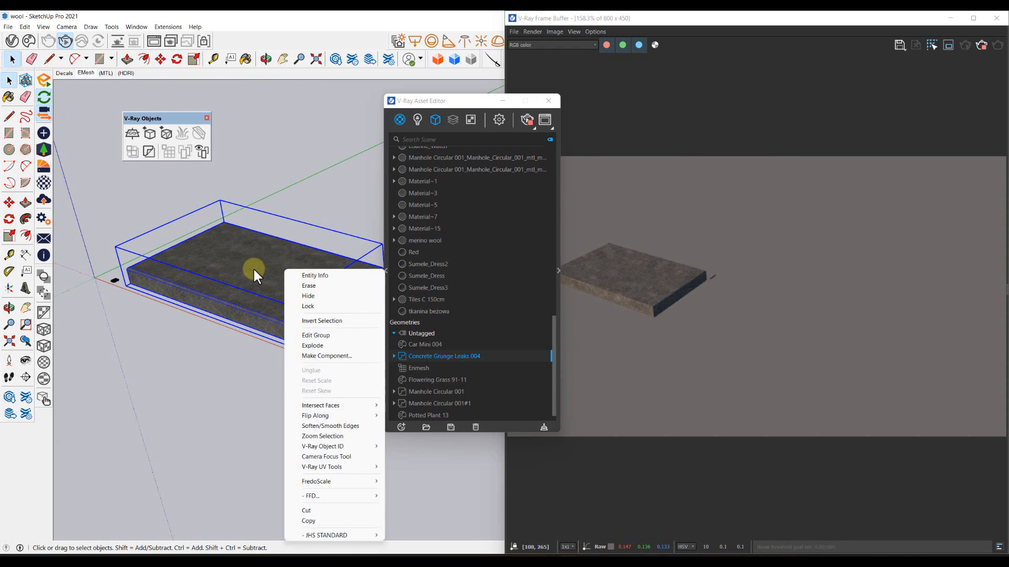
pyautogui.doubleClick(253, 270)
pyautogui.tripleClick(254, 269)
pyautogui.press('Escape')
pyautogui.click(254, 270)
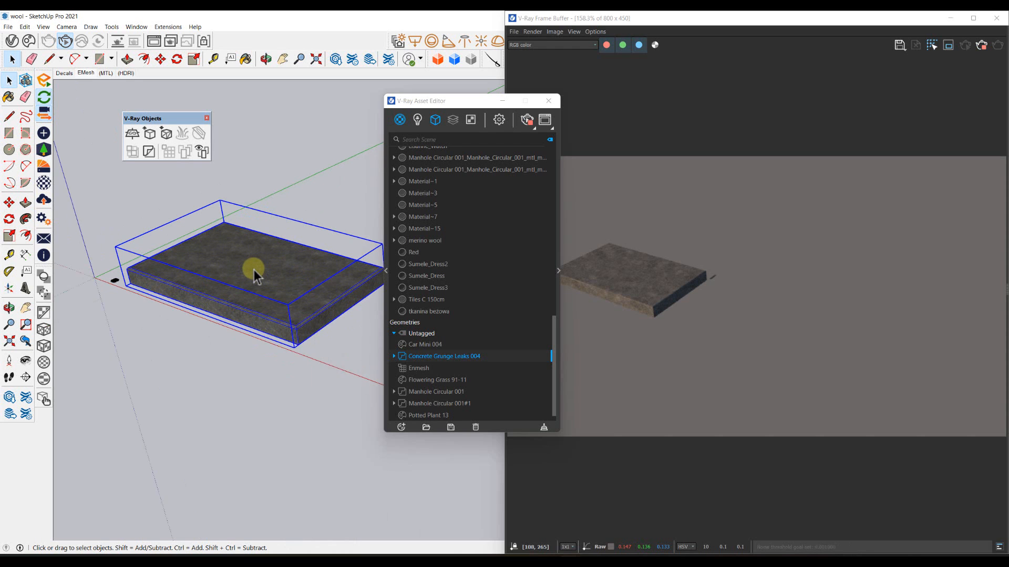
pyautogui.rightClick(253, 269)
pyautogui.click(282, 345)
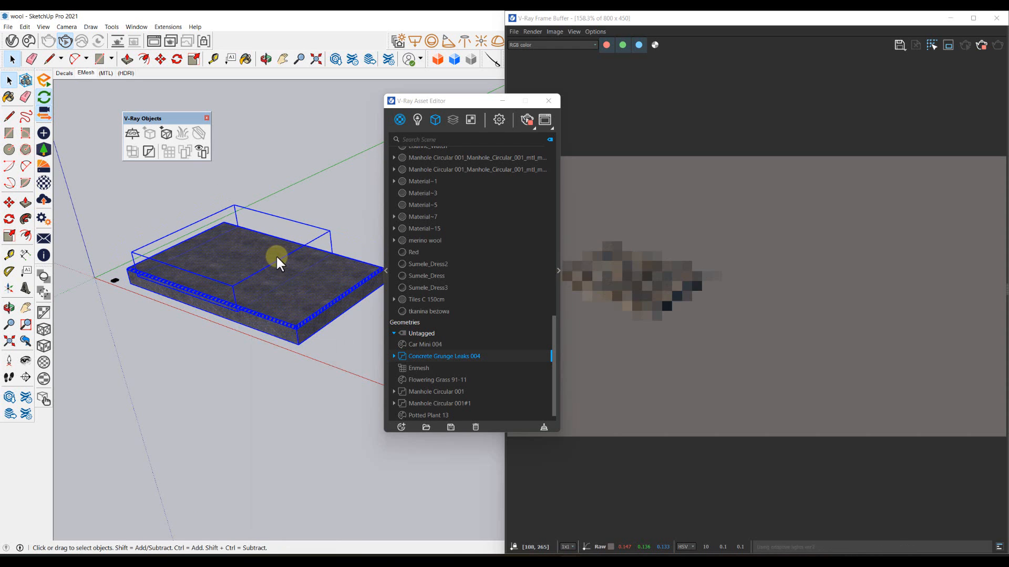
pyautogui.moveTo(275, 254)
pyautogui.mouseDown(button='middle')
pyautogui.moveTo(243, 270)
pyautogui.moveTo(266, 220)
pyautogui.moveTo(350, 158)
pyautogui.moveTo(338, 175)
pyautogui.moveTo(241, 218)
pyautogui.moveTo(318, 219)
pyautogui.moveTo(322, 205)
pyautogui.moveTo(295, 254)
pyautogui.mouseUp(button='middle')
pyautogui.press('space')
pyautogui.hotkey('ctrl', 'z')
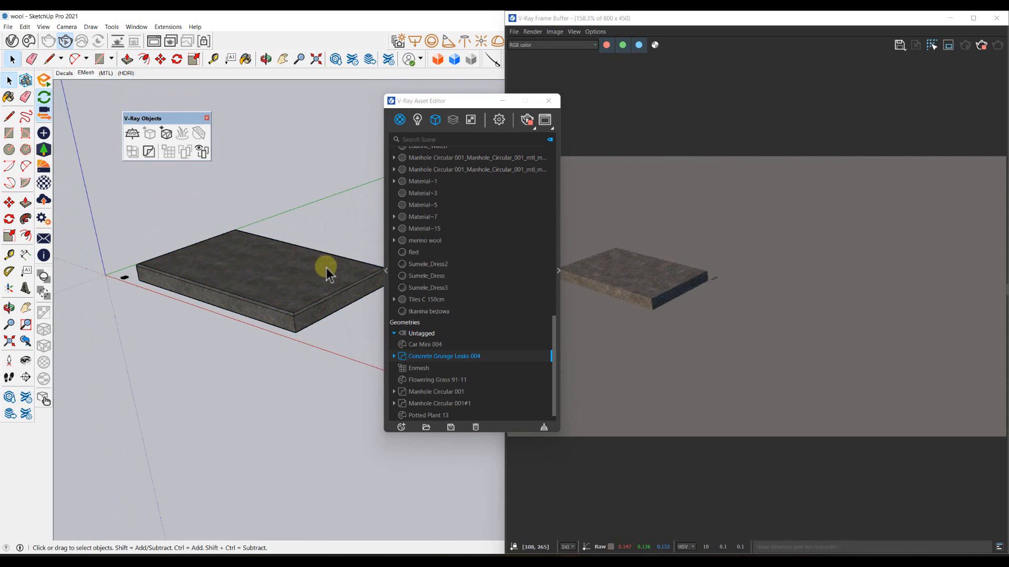
# Step: Open the asphalt slab's group for editing and make the slab's own geometry a nested group
pyautogui.click(325, 269)
pyautogui.doubleClick(316, 282)
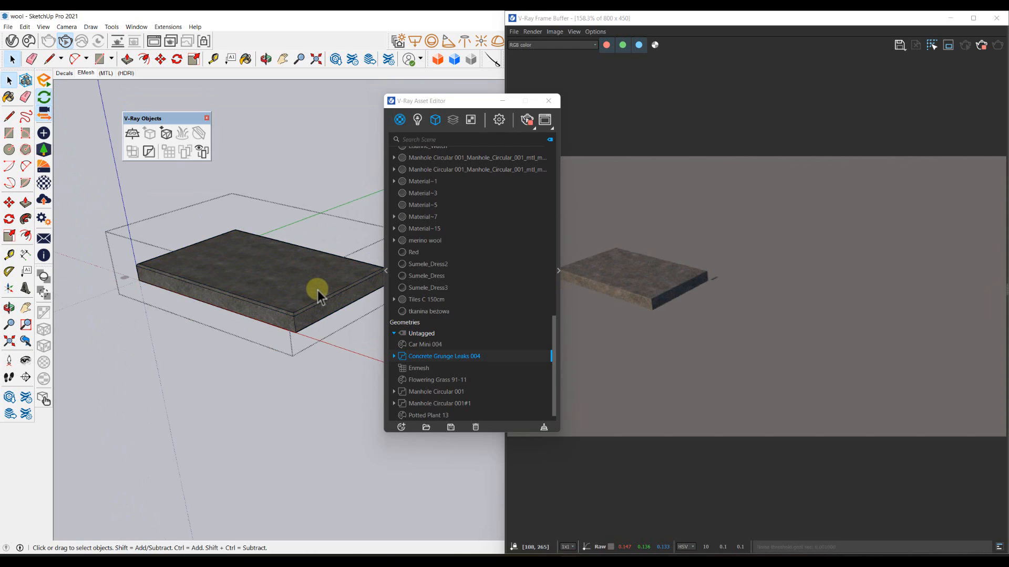
pyautogui.click(317, 290)
pyautogui.rightClick(323, 288)
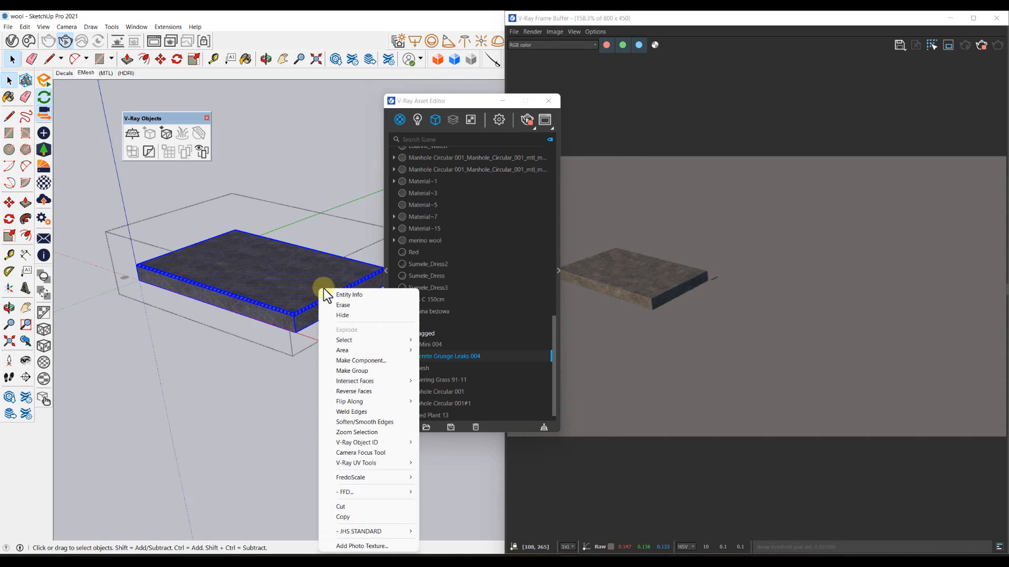
pyautogui.click(347, 371)
# Step: Add V-Ray Enmesh to the nested slab group and leave group editing
pyautogui.moveTo(291, 285); pyautogui.dragTo(163, 159, button='middle')
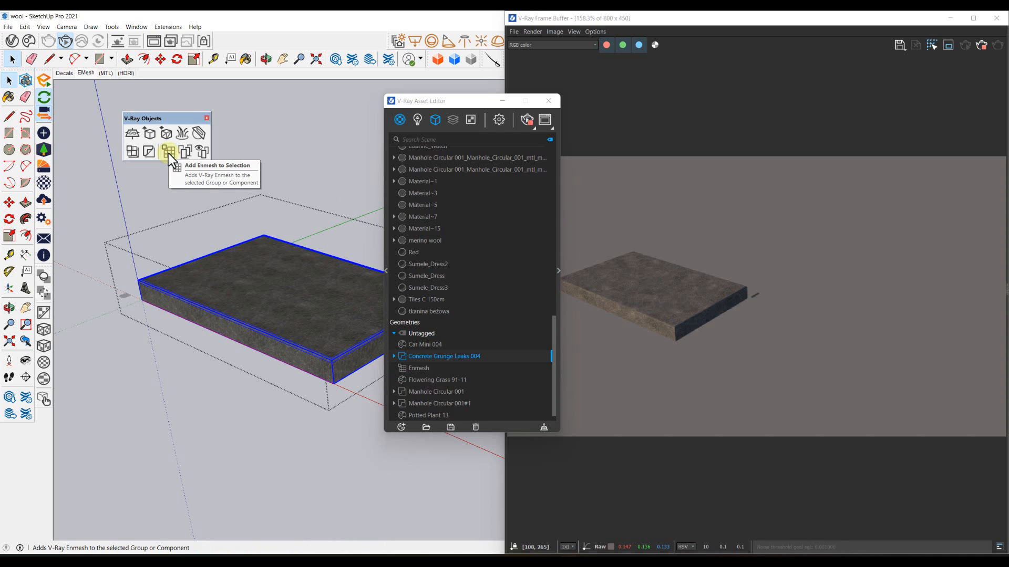
pyautogui.click(168, 153)
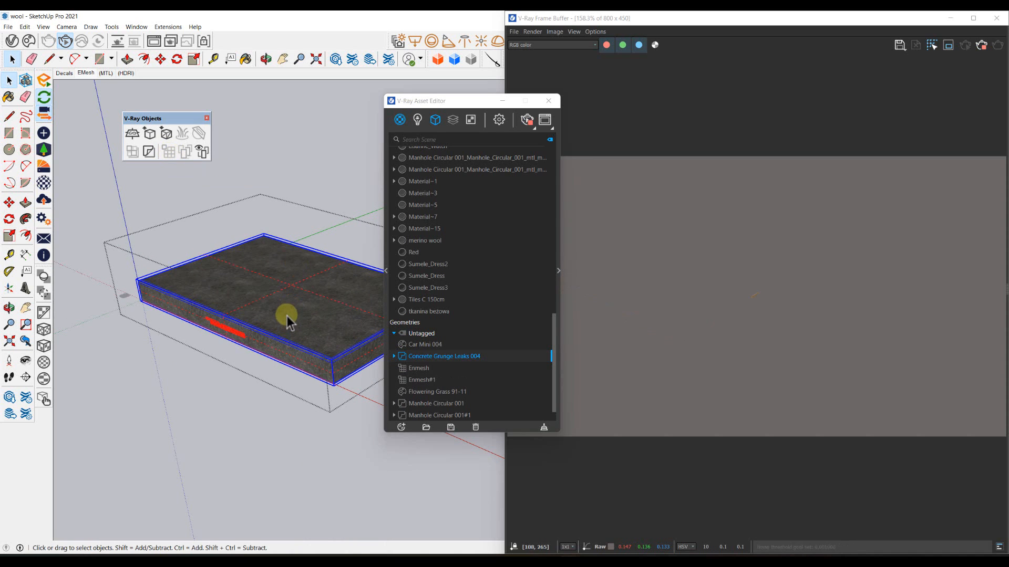
pyautogui.scroll(-1, 286, 316)
pyautogui.moveTo(285, 311); pyautogui.dragTo(162, 295, button='middle')
pyautogui.click(303, 465)
pyautogui.scroll(1, 261, 287)
pyautogui.scroll(1, 260, 287)
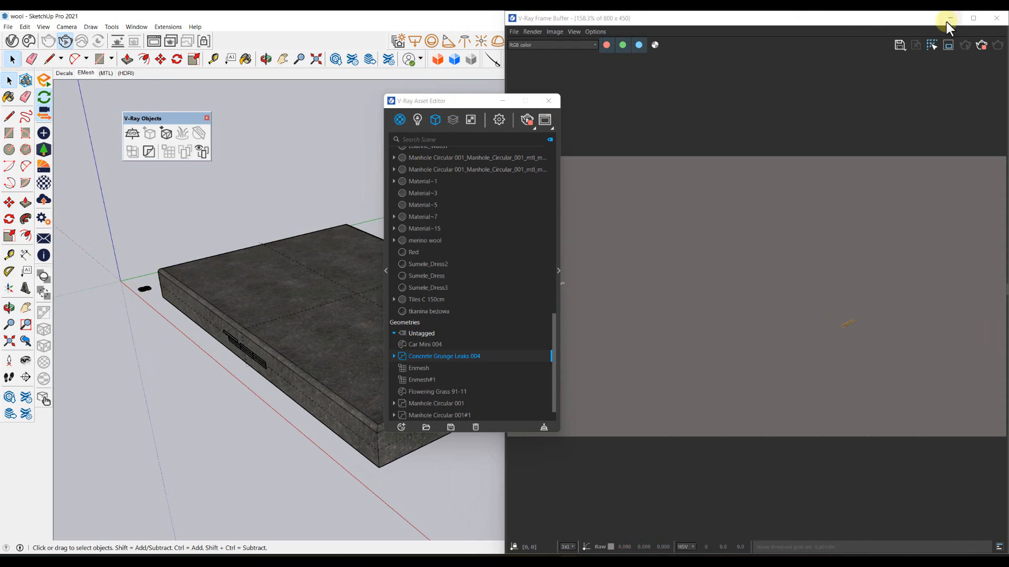
# Step: Shrink the V-Ray Frame Buffer, move the Asset Editor off the slab, and dock the V-Ray Objects toolbar
pyautogui.click(922, 20)
pyautogui.moveTo(922, 20); pyautogui.dragTo(826, 88)
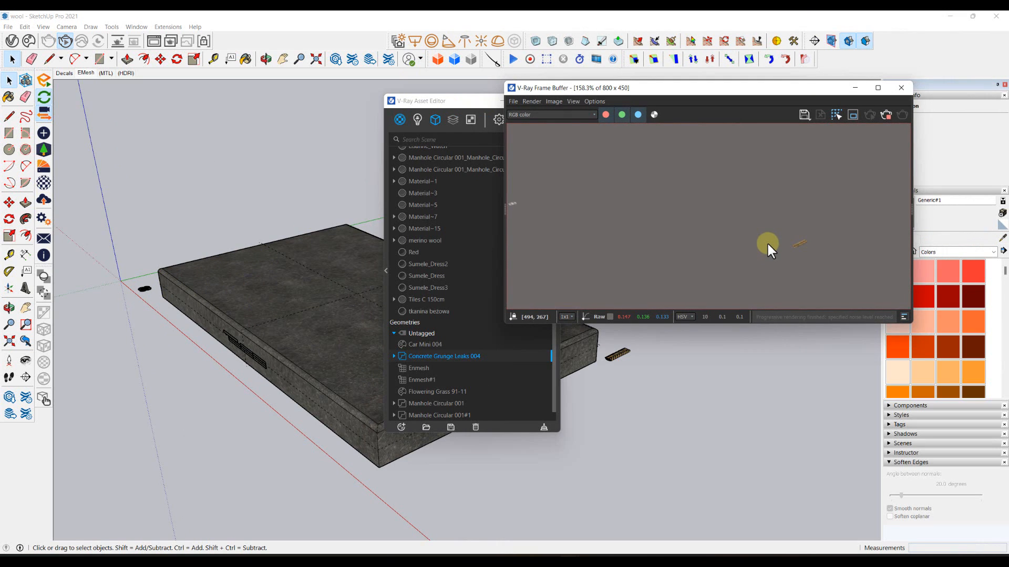
pyautogui.scroll(-2, 767, 242)
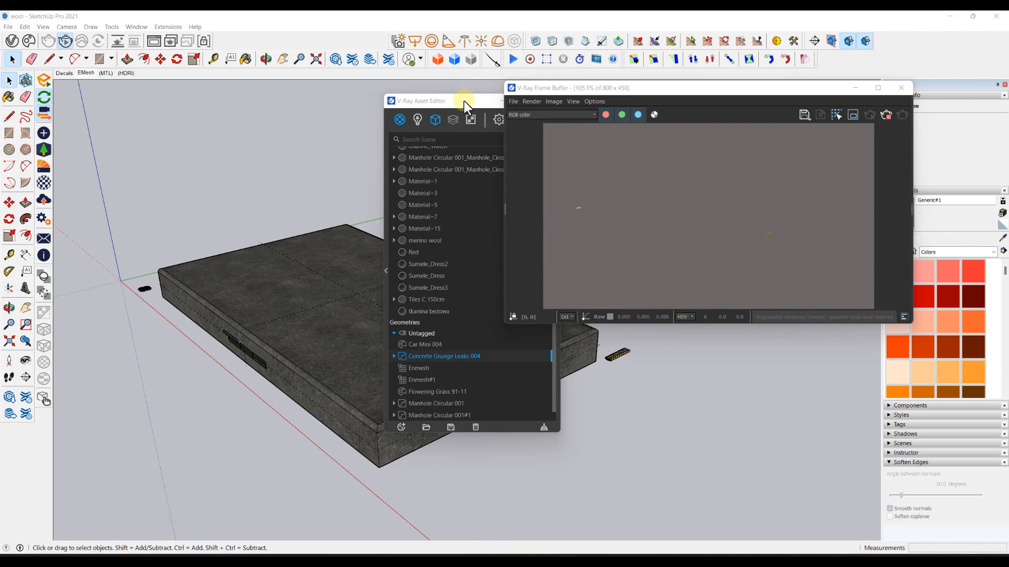
pyautogui.moveTo(464, 100); pyautogui.dragTo(690, 256)
pyautogui.click(238, 177)
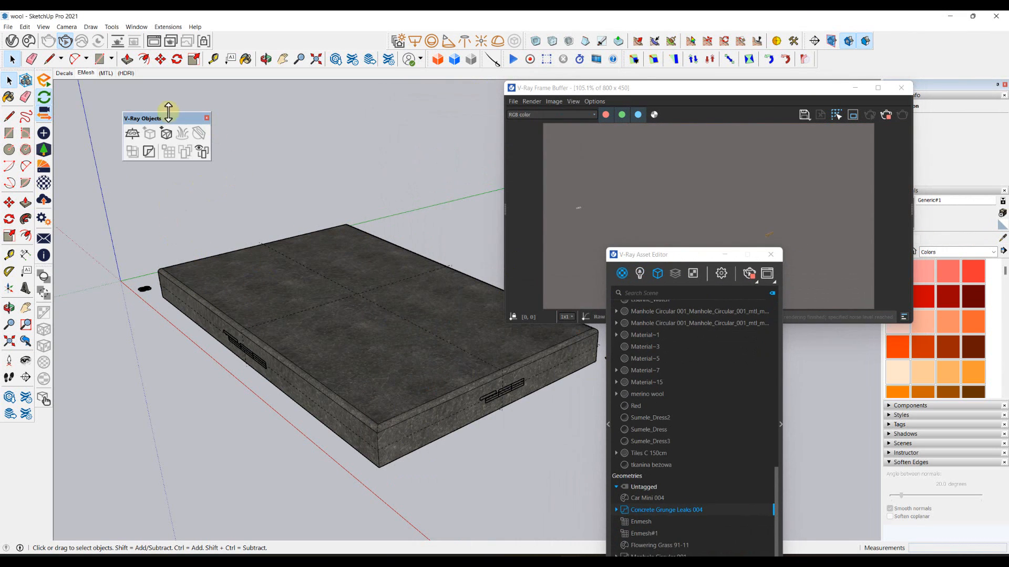
pyautogui.moveTo(181, 113); pyautogui.dragTo(268, 33)
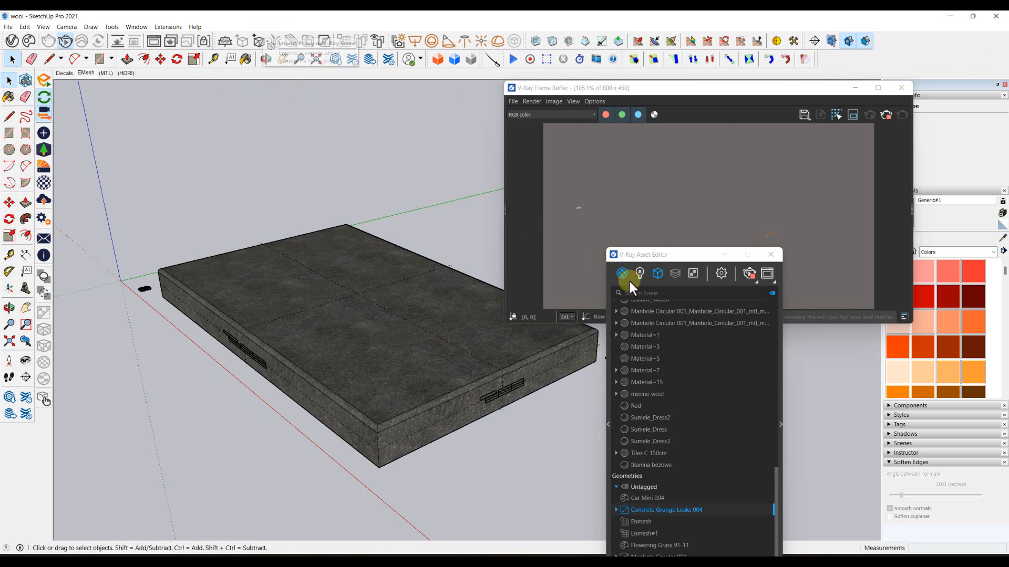
# Step: List only the geometries in the V-Ray Asset Editor and open the parameters of Enmesh#1
pyautogui.click(644, 254)
pyautogui.moveTo(639, 251); pyautogui.dragTo(113, 108)
pyautogui.click(131, 134)
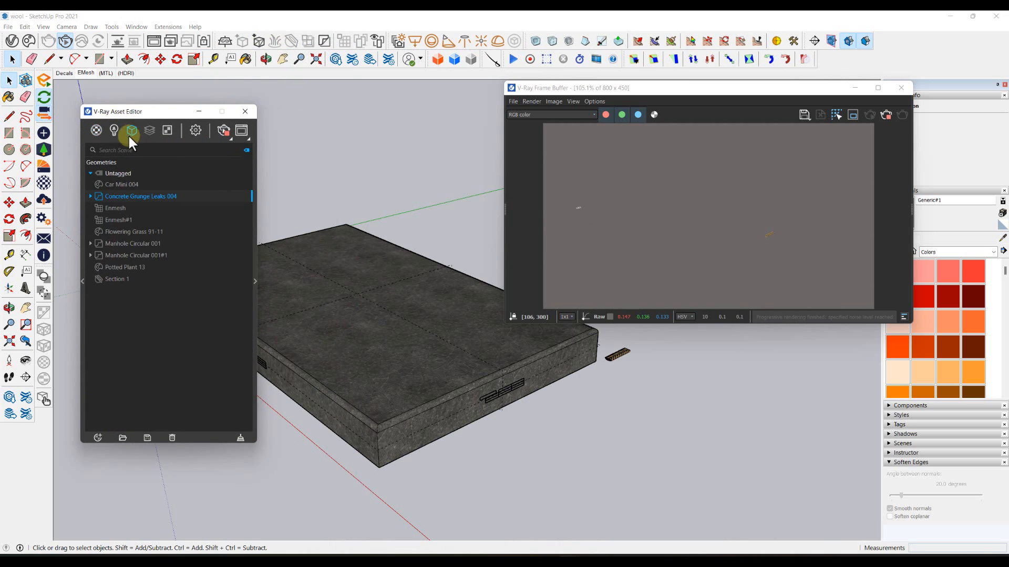
pyautogui.moveTo(383, 247); pyautogui.dragTo(435, 273, button='middle')
pyautogui.scroll(2, 434, 273)
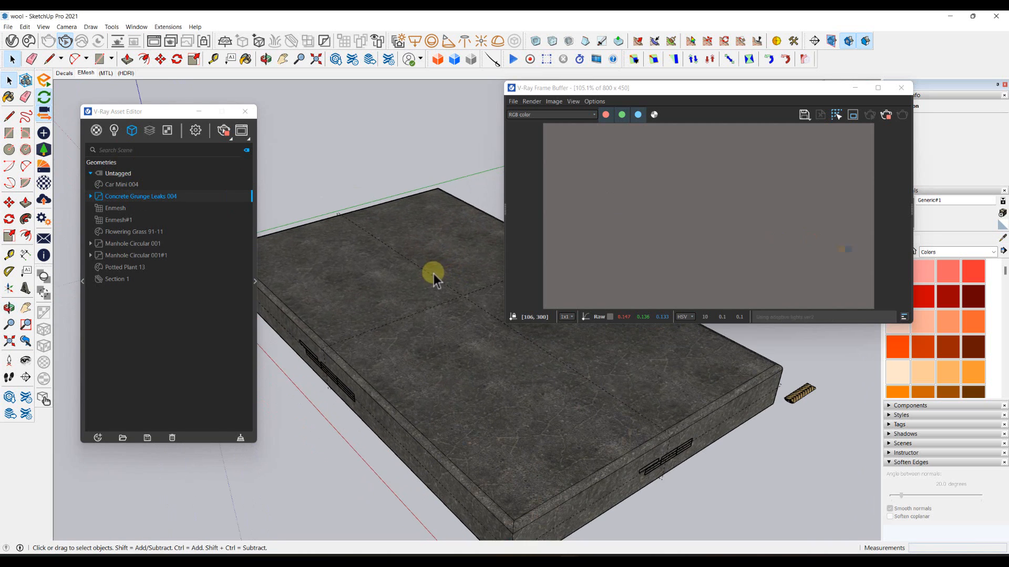
pyautogui.click(116, 220)
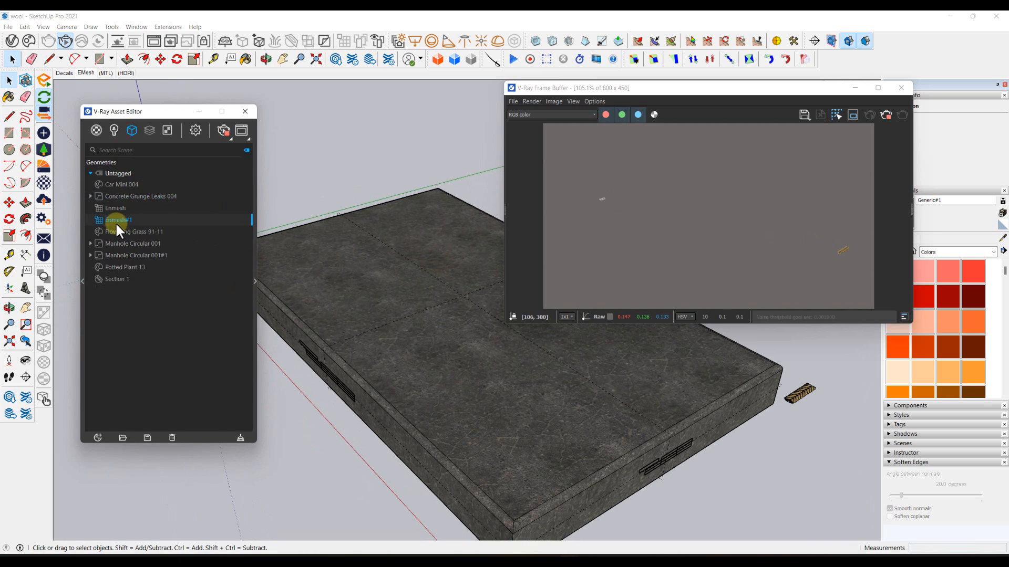
pyautogui.click(253, 276)
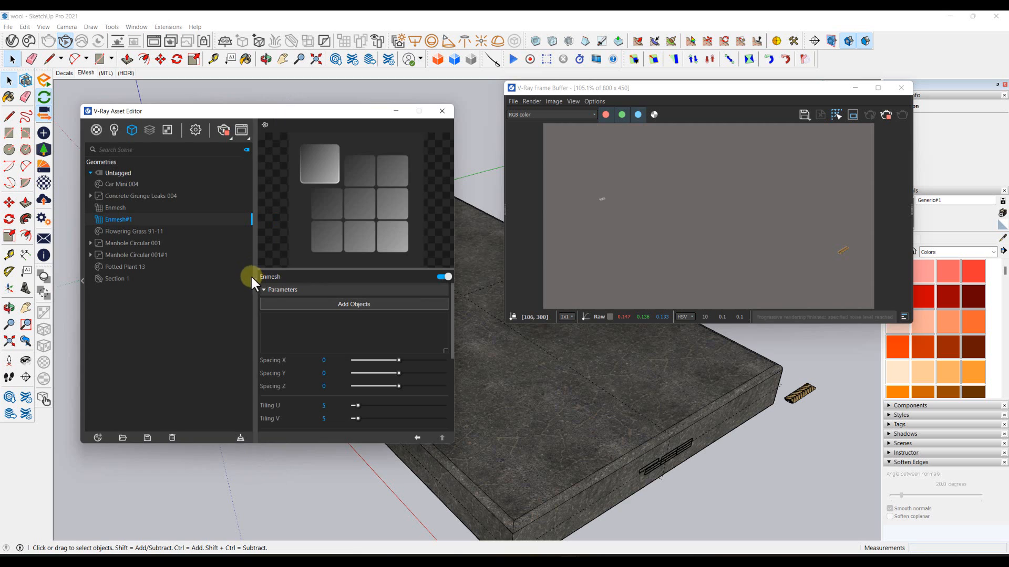
# Step: Select the scene object that Enmesh#1 is applied to, to check that it covers the slab
pyautogui.rightClick(157, 221)
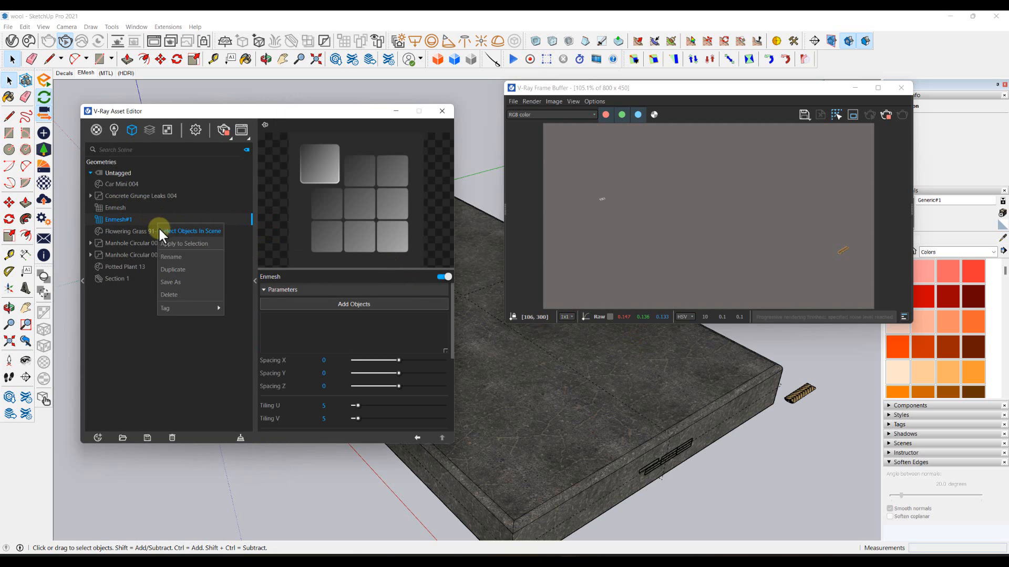
pyautogui.click(183, 232)
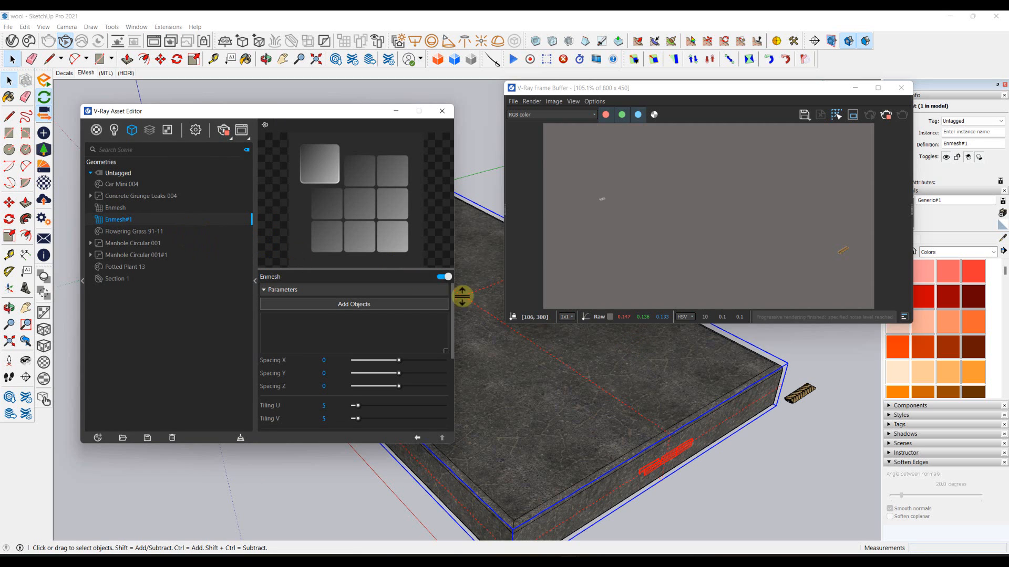
pyautogui.moveTo(701, 429); pyautogui.dragTo(574, 322, button='middle')
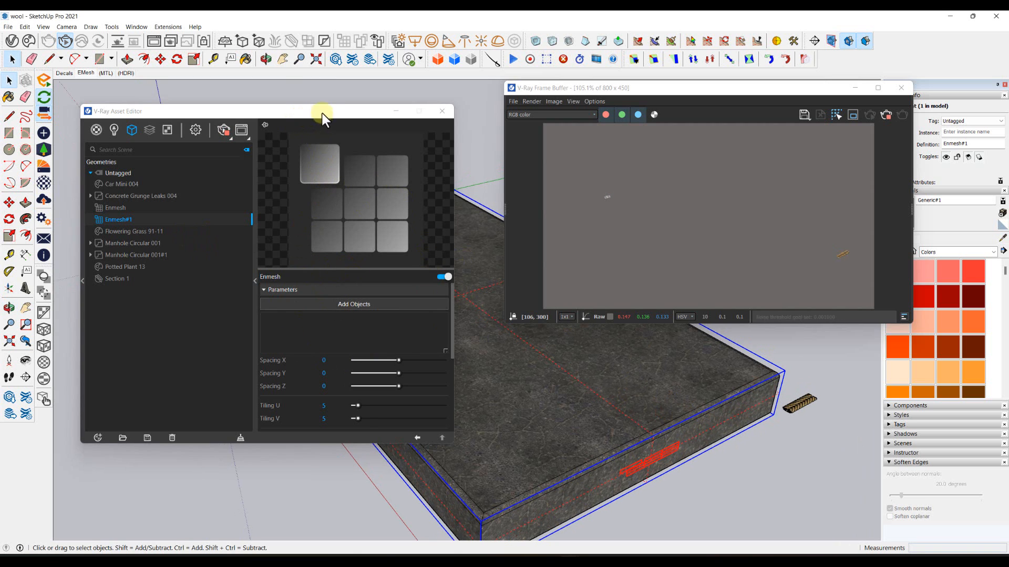
# Step: Add the small interlocking-ring pattern object beside the slab's corner as the repeating object of Enmesh#1
pyautogui.moveTo(326, 111); pyautogui.dragTo(613, 116)
pyautogui.scroll(5, 220, 266)
pyautogui.click(196, 272)
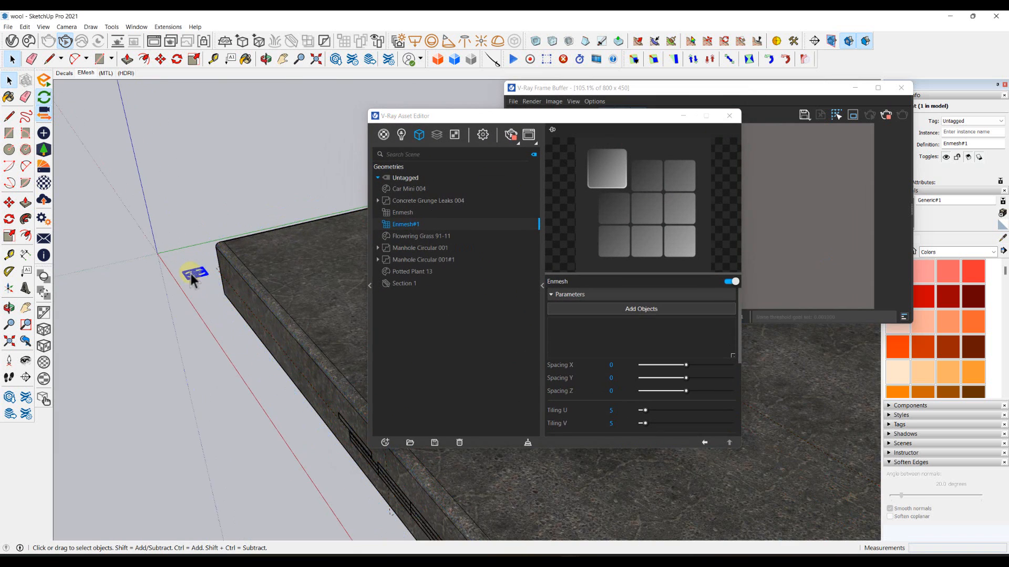
pyautogui.scroll(3, 192, 279)
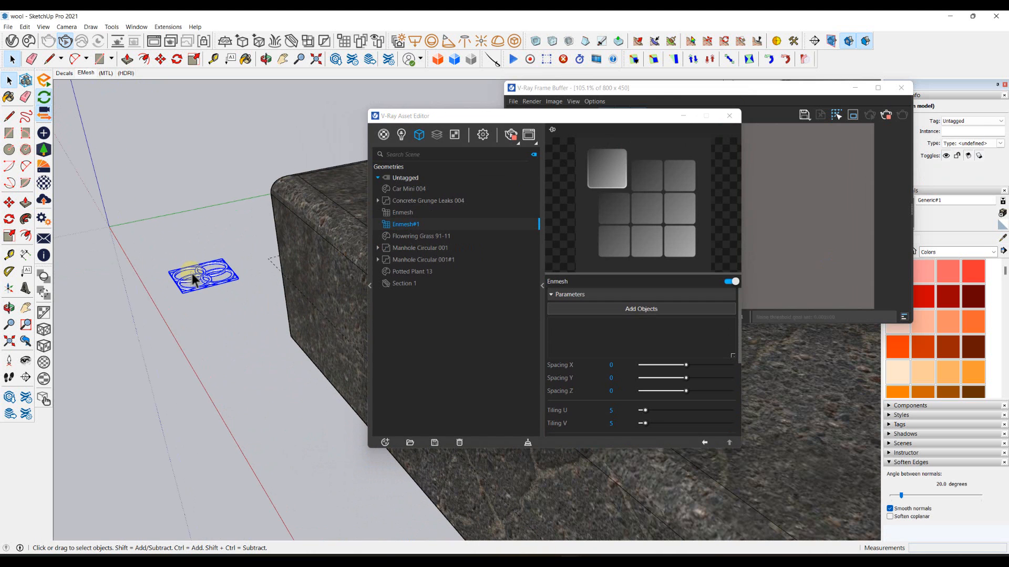
pyautogui.click(634, 310)
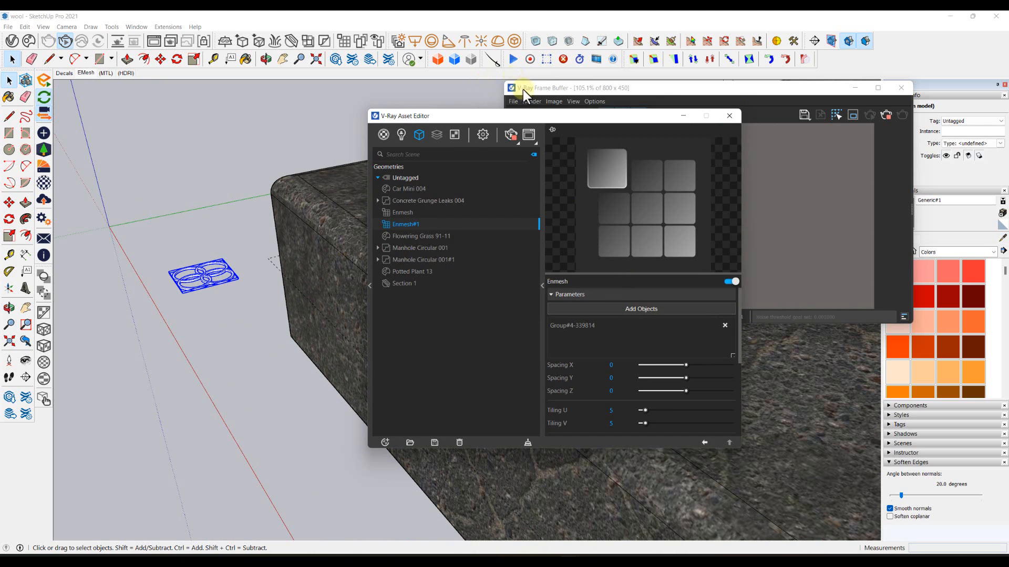
pyautogui.moveTo(542, 118); pyautogui.dragTo(289, 101)
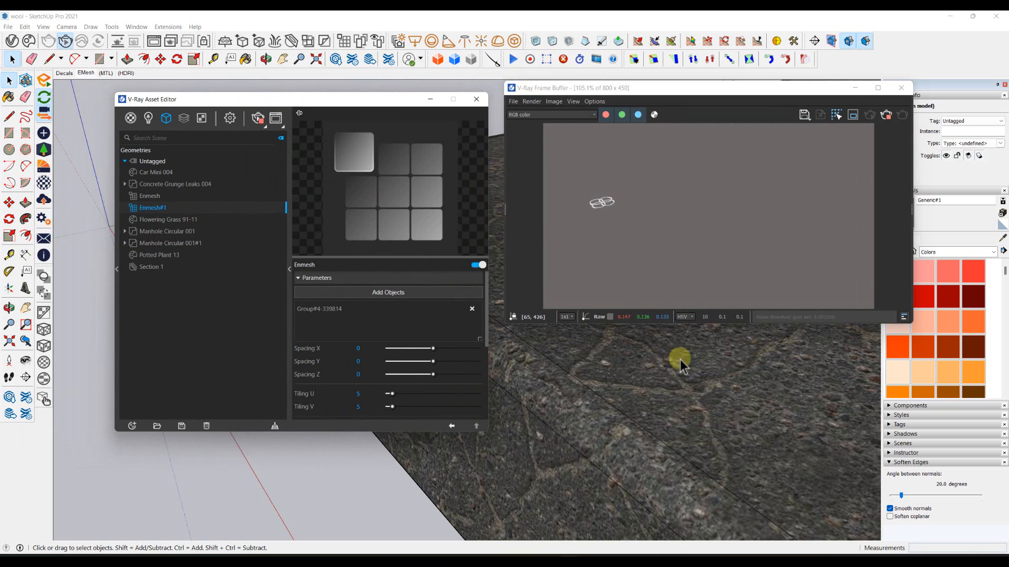
pyautogui.scroll(-4, 682, 377)
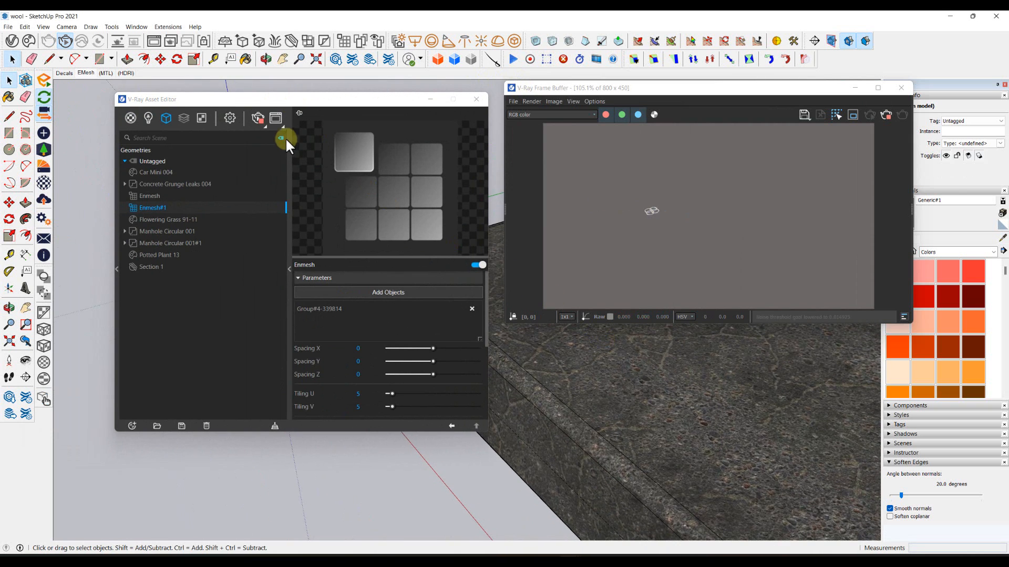
# Step: Stop the render, set the V-Ray engine to CPU, restart interactive rendering and view the ring-covered slab
pyautogui.click(255, 118)
pyautogui.click(229, 119)
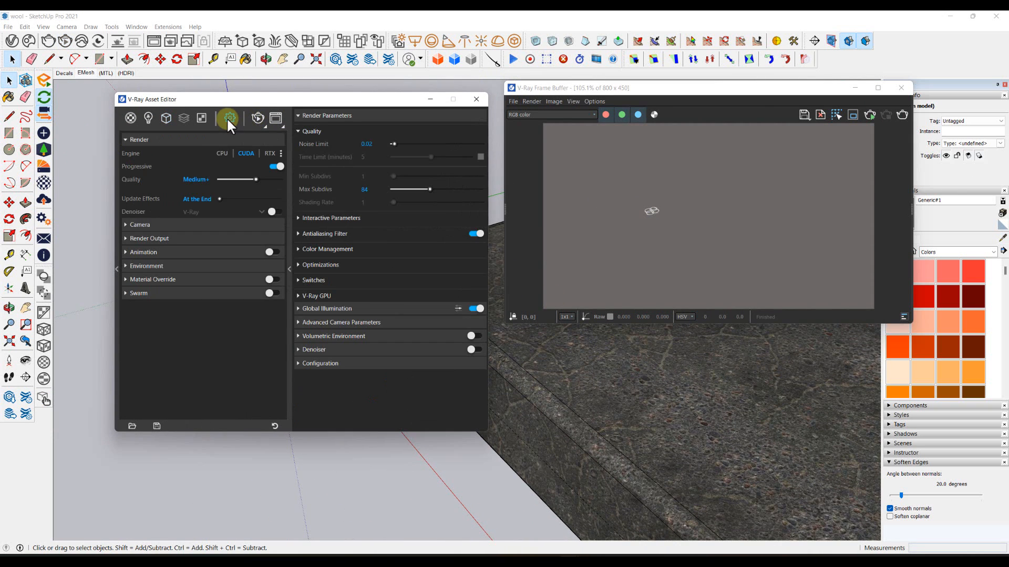
pyautogui.click(223, 153)
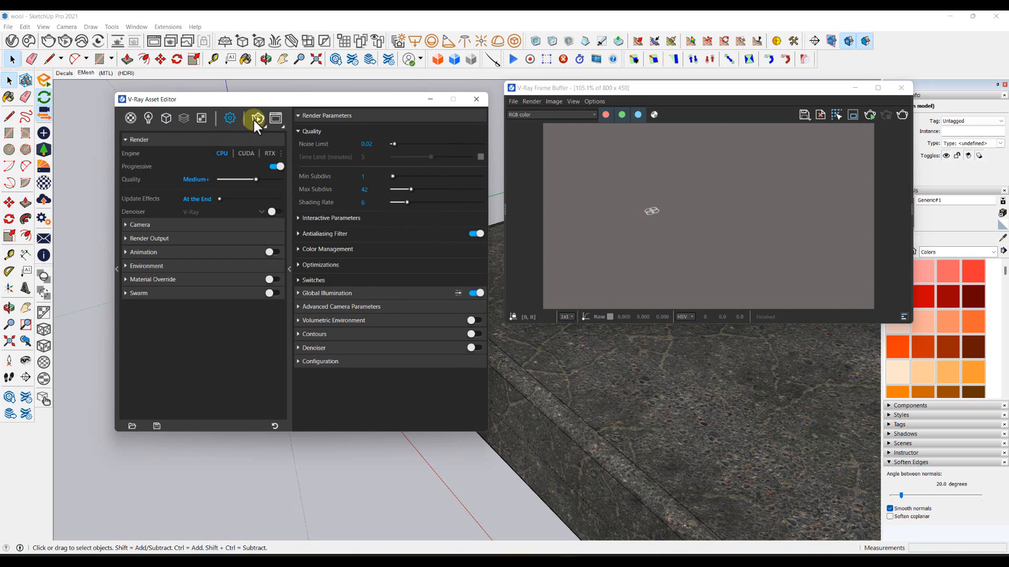
pyautogui.click(253, 118)
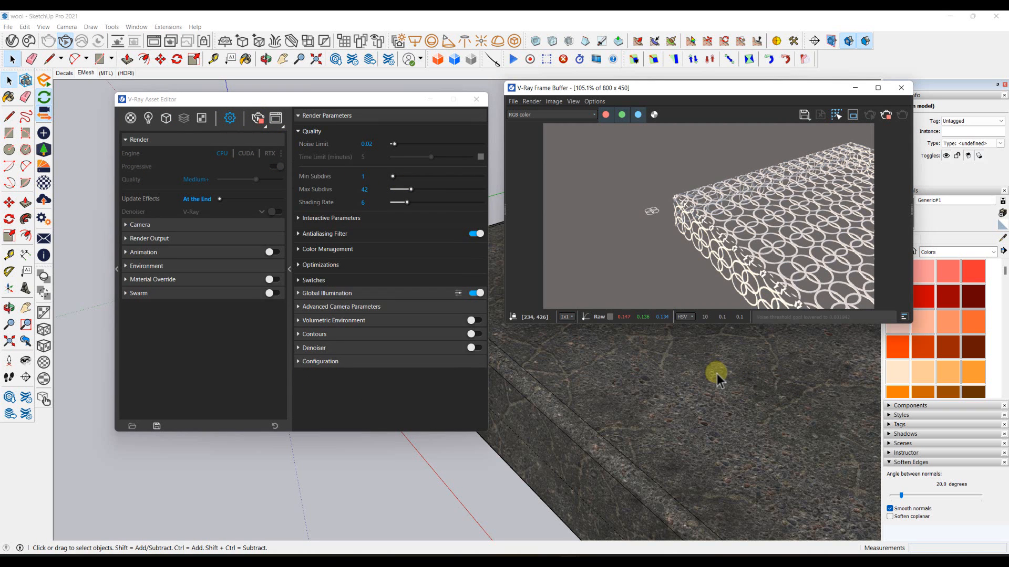
pyautogui.moveTo(686, 423); pyautogui.dragTo(473, 430, button='middle')
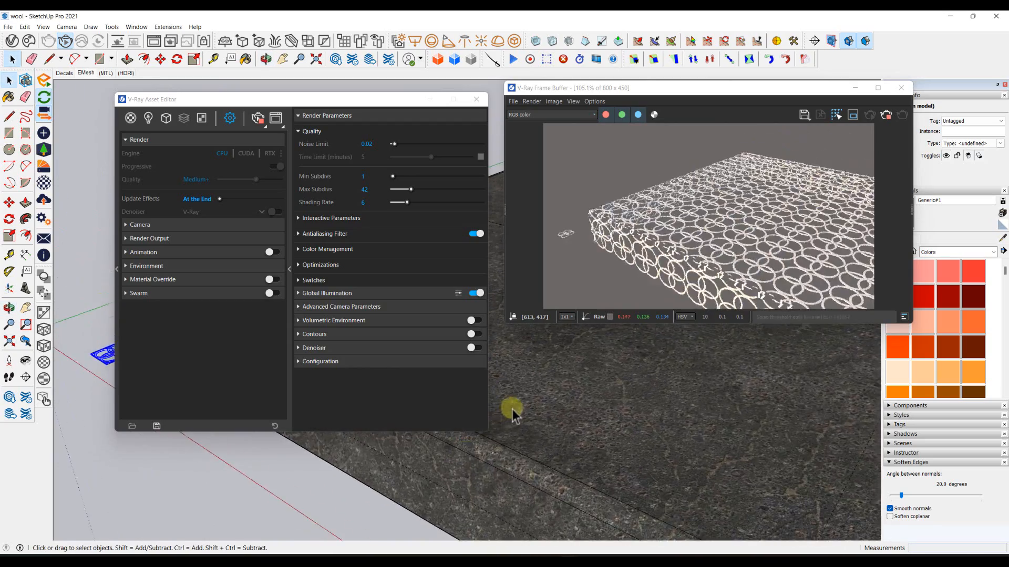
pyautogui.scroll(-3, 606, 421)
pyautogui.moveTo(688, 405); pyautogui.dragTo(473, 286, button='middle')
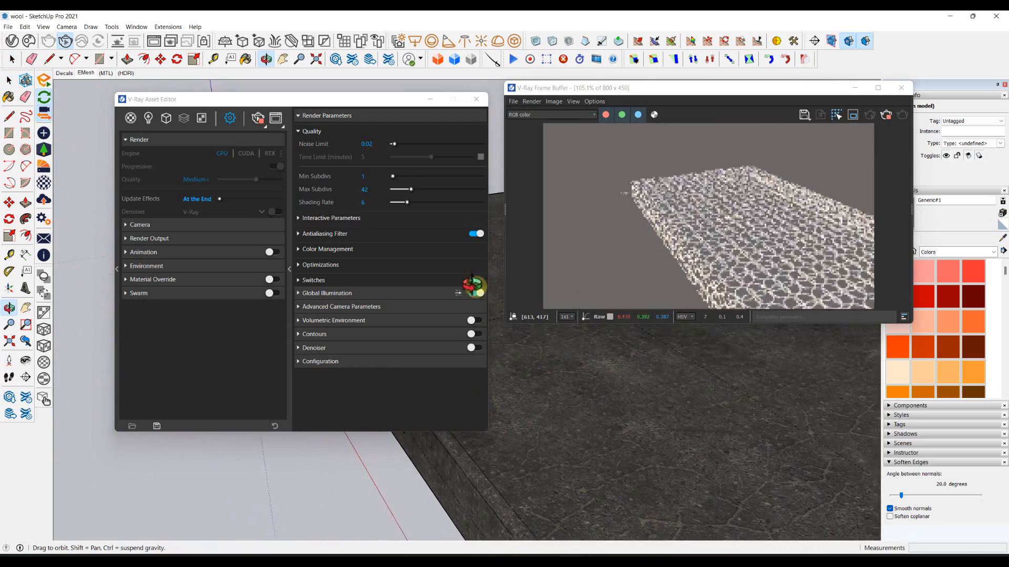
# Step: Replace the ring pattern in Enmesh#1 with the small braided rope object beside the slab's opposite corner
pyautogui.click(166, 118)
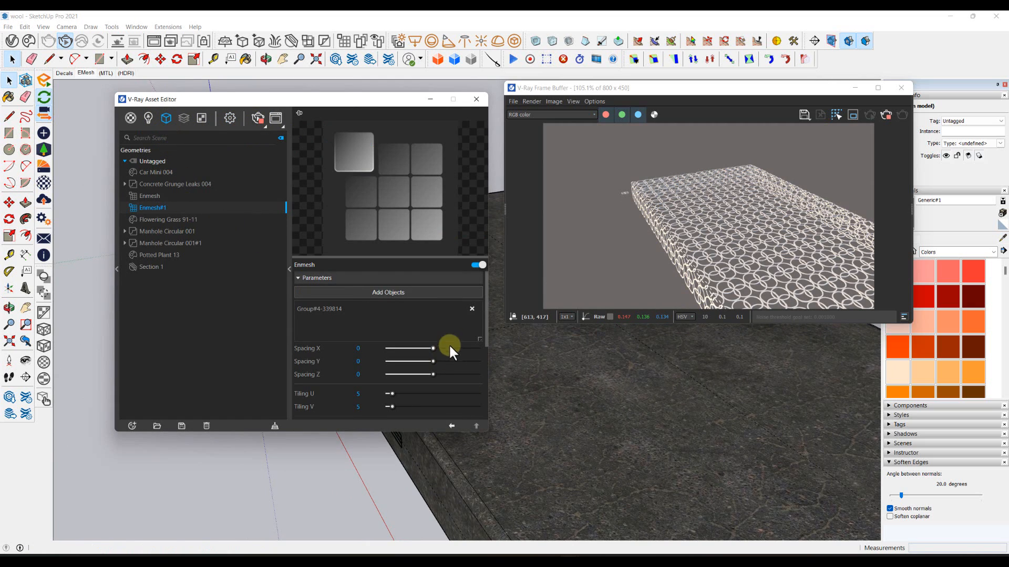
pyautogui.scroll(-5, 841, 450)
pyautogui.moveTo(843, 446)
pyautogui.mouseDown(button='middle')
pyautogui.moveTo(608, 394)
pyautogui.moveTo(680, 408)
pyautogui.mouseUp(button='middle')
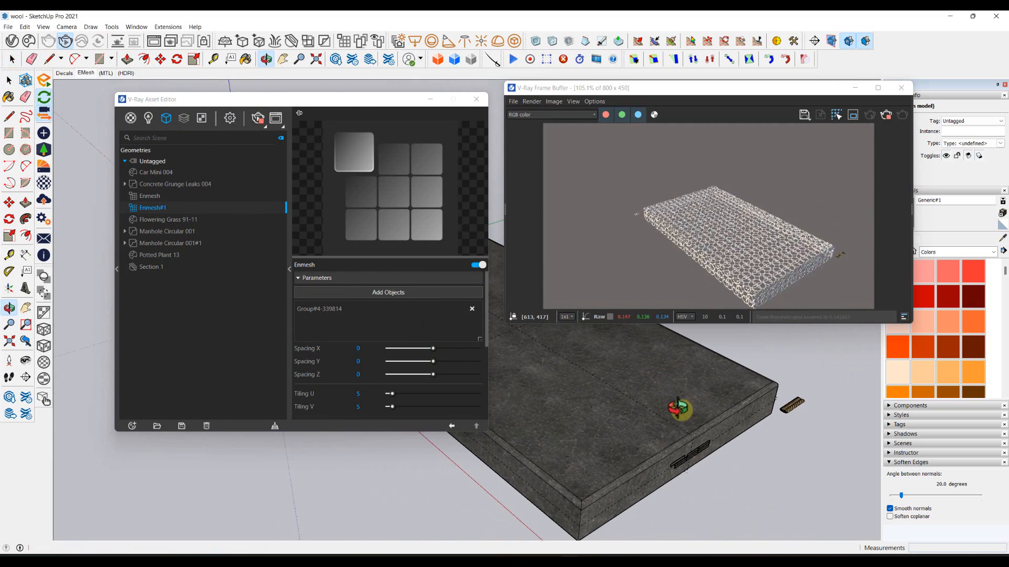
pyautogui.scroll(5, 740, 404)
pyautogui.click(862, 412)
pyautogui.keyDown('shift'); pyautogui.moveTo(834, 415); pyautogui.dragTo(714, 421, button='middle'); pyautogui.keyUp('shift')
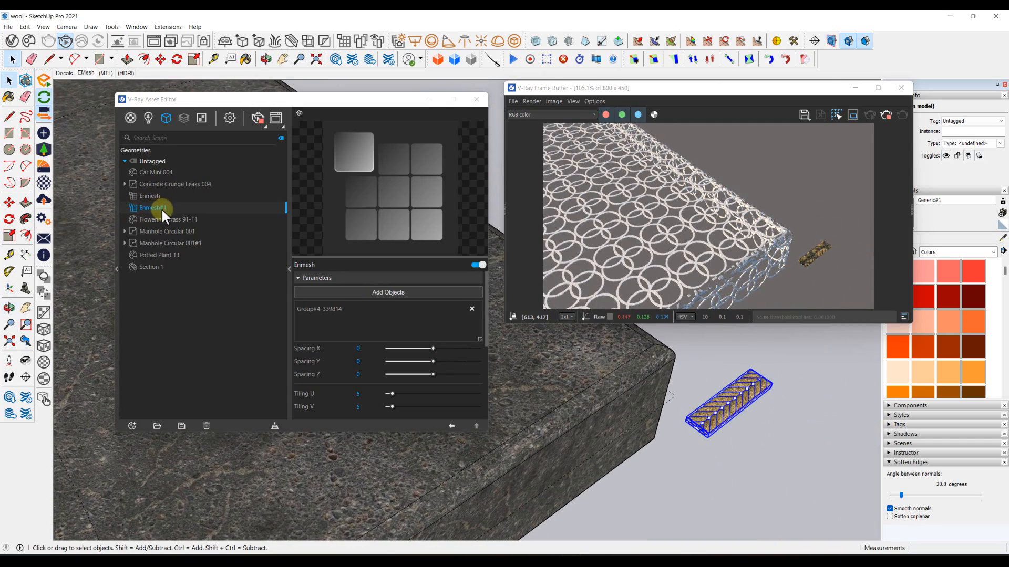
pyautogui.click(411, 293)
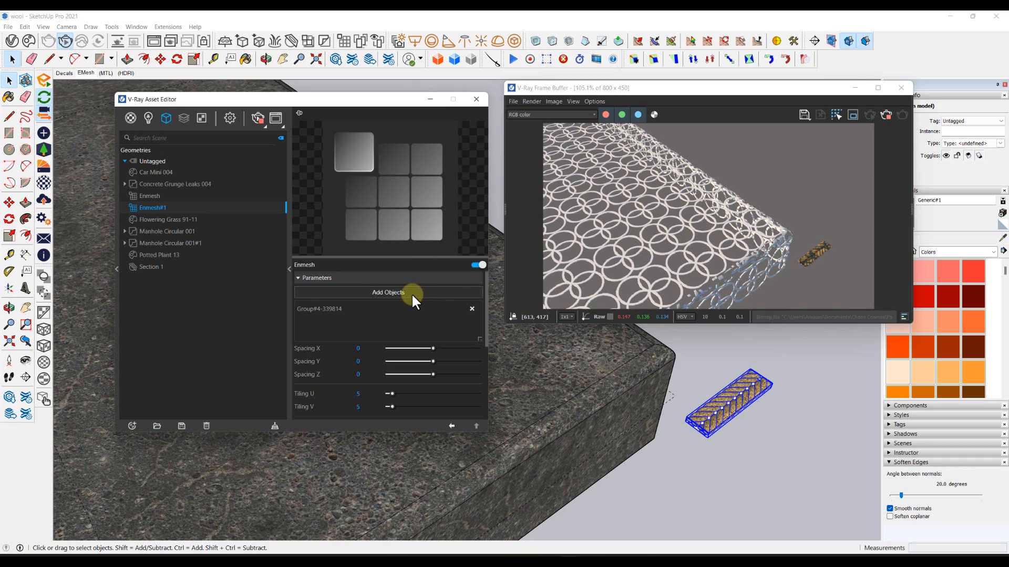
pyautogui.moveTo(701, 442); pyautogui.dragTo(562, 450, button='middle')
pyautogui.scroll(3, 580, 409)
pyautogui.scroll(-1, 561, 447)
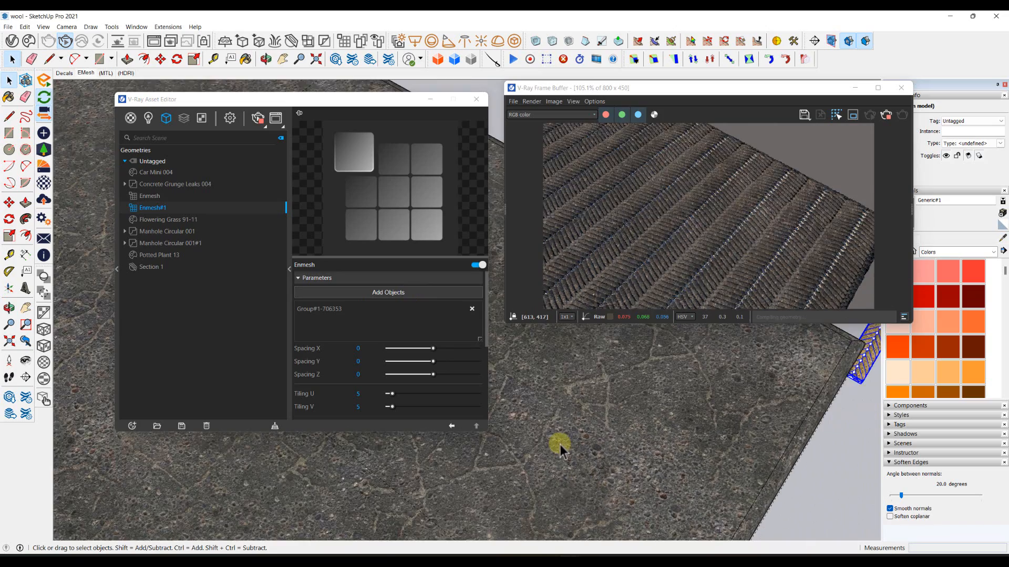
# Step: Raise the horizontal tiling (Tiling U) of Enmesh#1 to 20.37 so the braided rope repeats more densely
pyautogui.scroll(2, 560, 444)
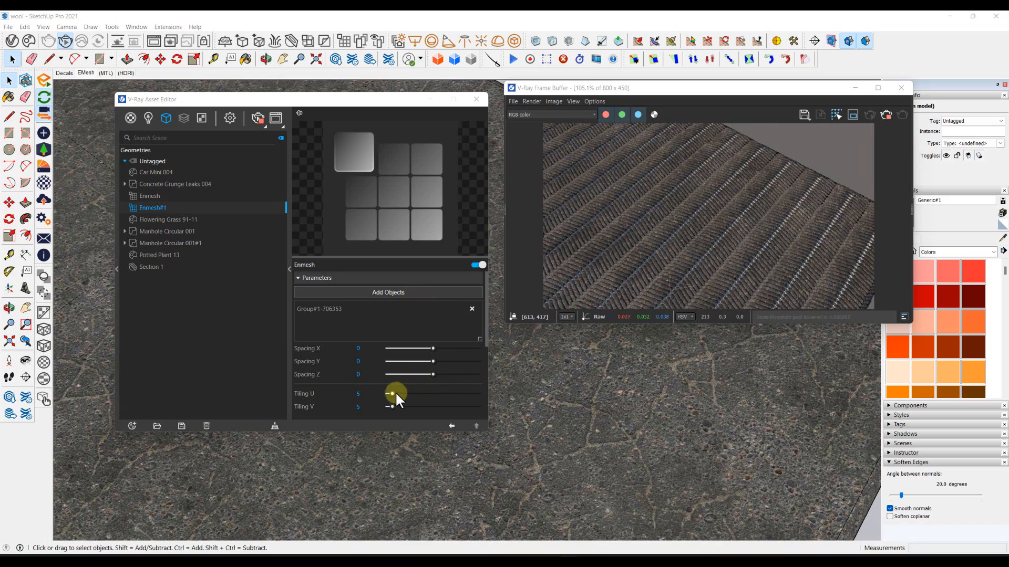
pyautogui.moveTo(393, 393); pyautogui.dragTo(406, 395)
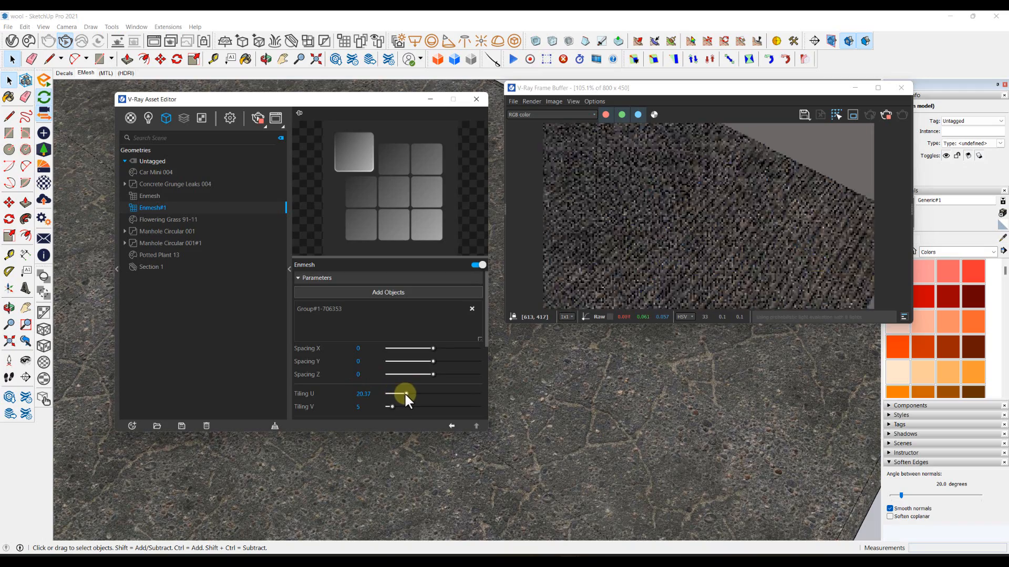
pyautogui.scroll(2, 683, 404)
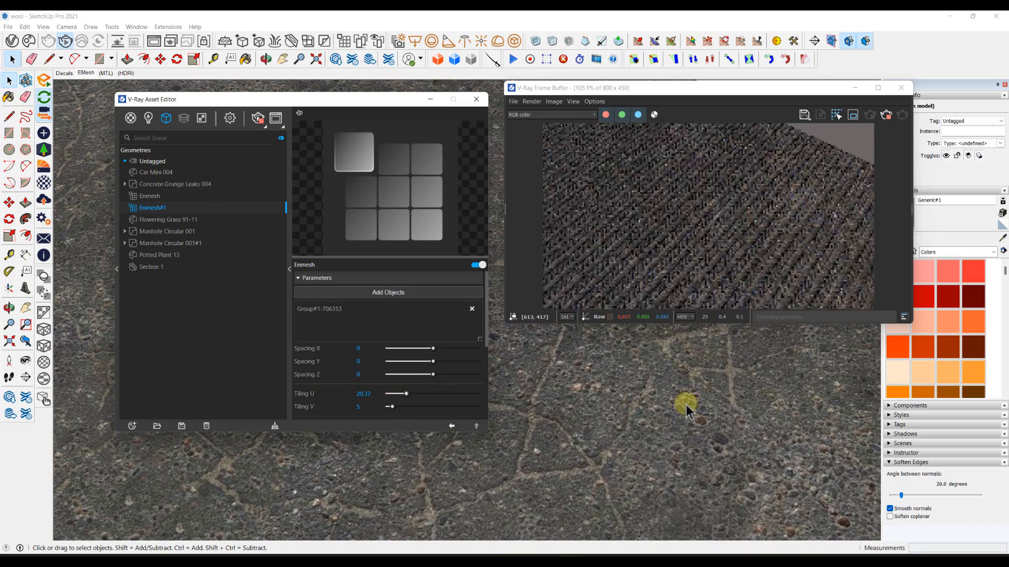
# Step: Examine the rope-covered slab in the interactive render, close up and as a whole from several angles
pyautogui.moveTo(619, 421); pyautogui.dragTo(818, 464, button='middle')
pyautogui.moveTo(577, 363); pyautogui.dragTo(522, 337, button='middle')
pyautogui.scroll(2, 585, 436)
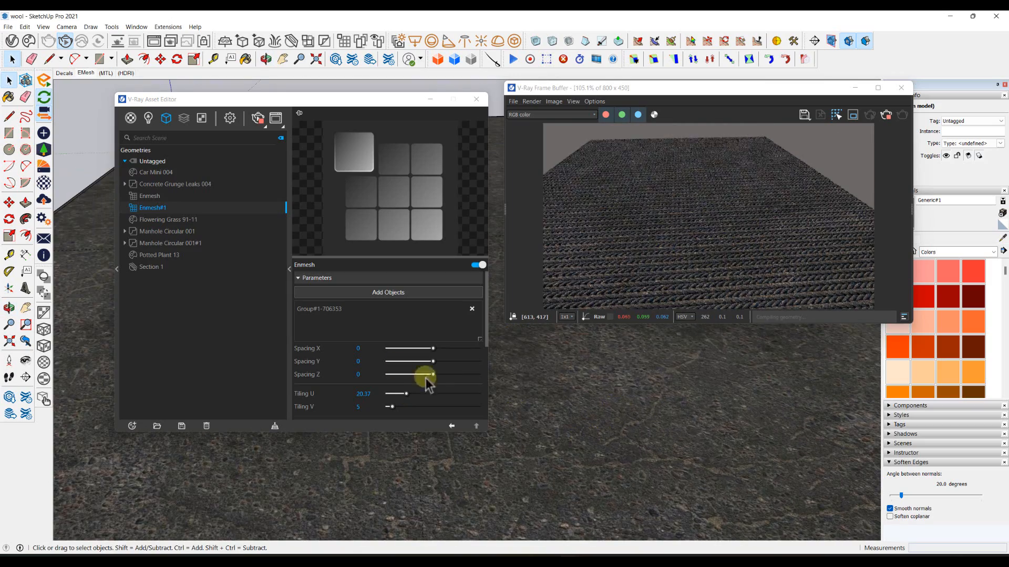
pyautogui.scroll(2, 639, 405)
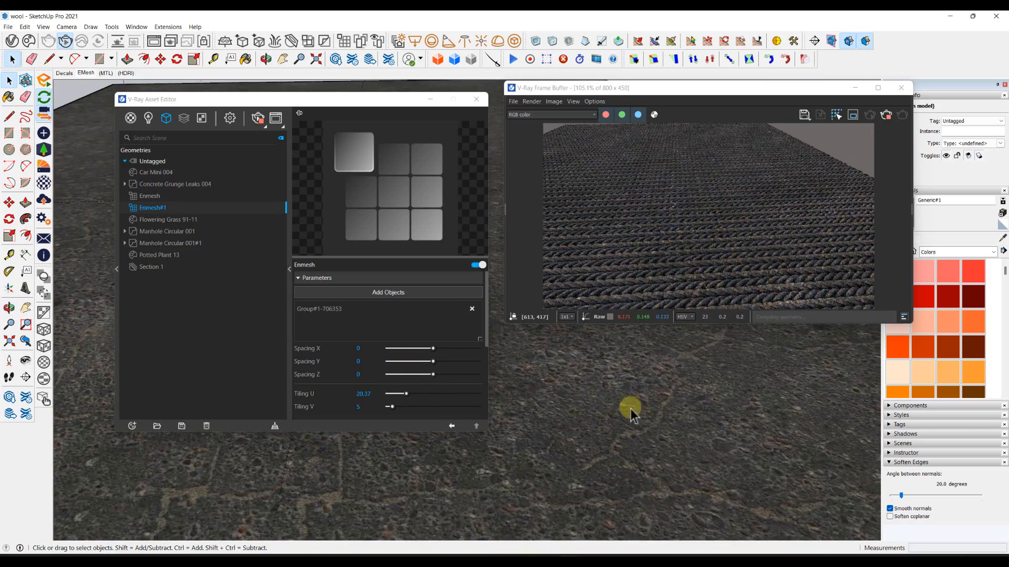
pyautogui.moveTo(630, 409); pyautogui.dragTo(660, 415, button='middle')
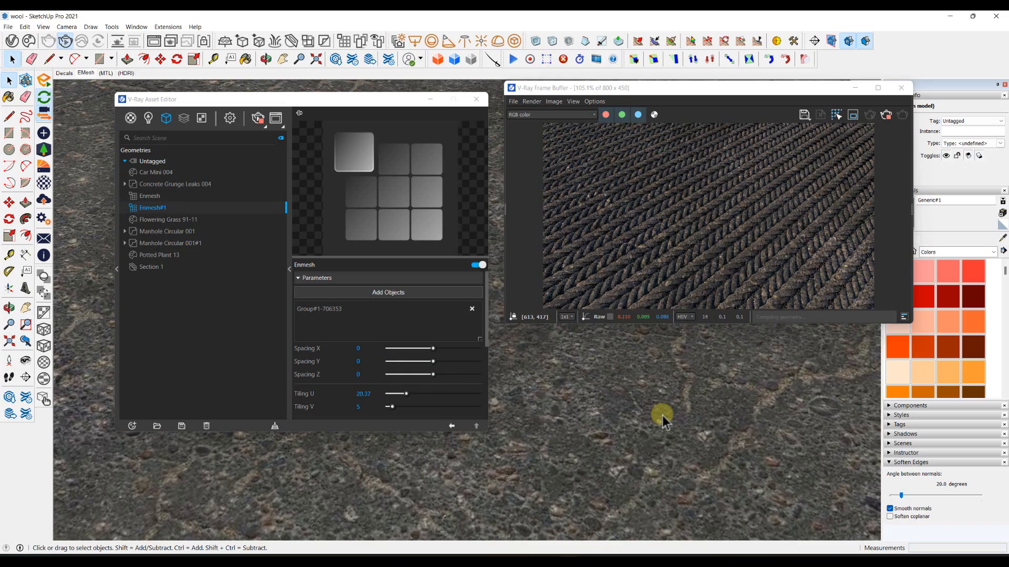
pyautogui.scroll(-5, 662, 418)
pyautogui.moveTo(663, 420); pyautogui.dragTo(620, 325, button='middle')
pyautogui.scroll(2, 715, 386)
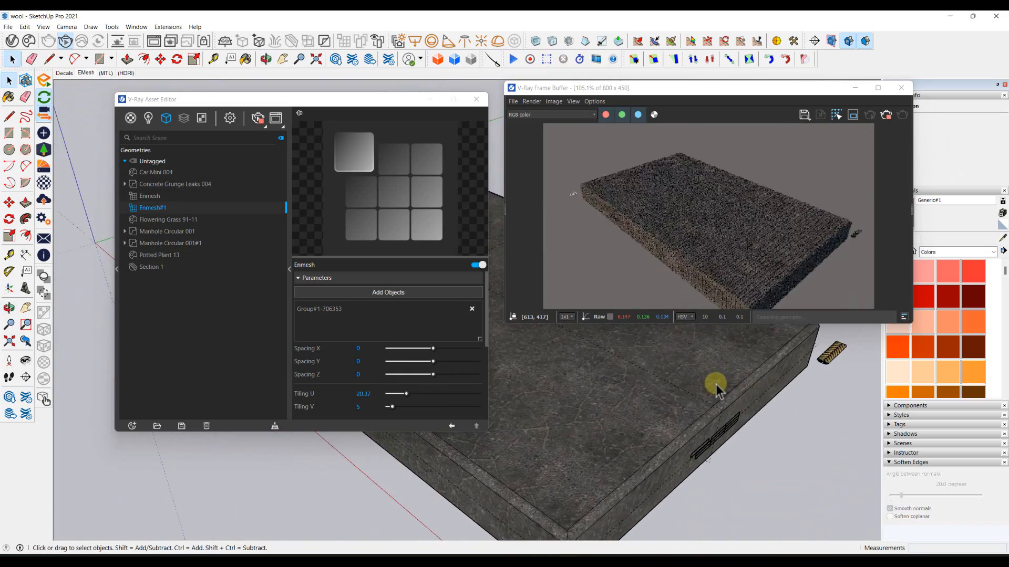
pyautogui.moveTo(715, 386)
pyautogui.keyDown('shift'); pyautogui.mouseDown(button='middle')
pyautogui.moveTo(654, 393)
pyautogui.moveTo(661, 381)
pyautogui.mouseUp(button='middle'); pyautogui.keyUp('shift')
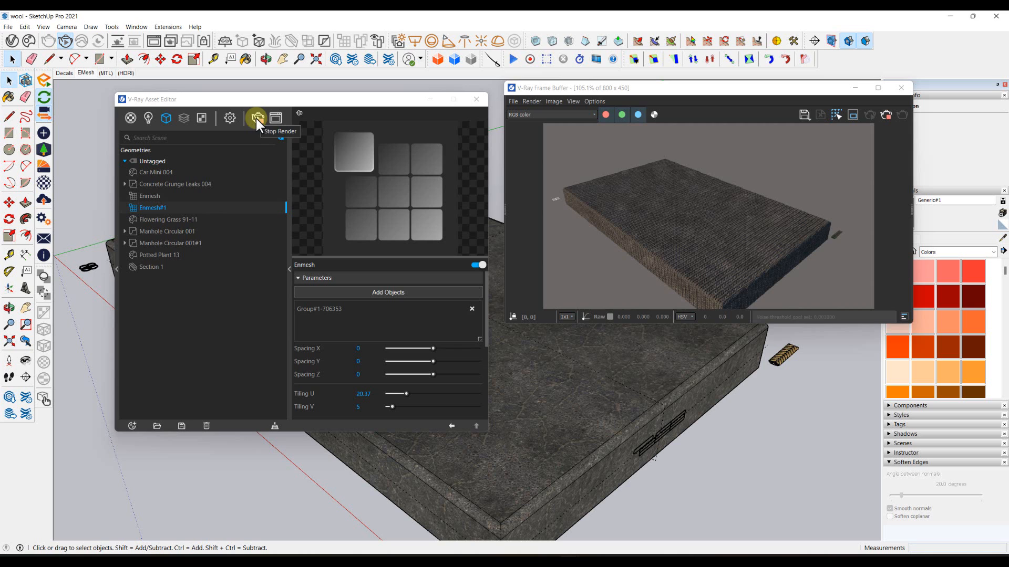
# Step: Set the V-Ray engine to CUDA and start interactive rendering of the (MTL) scene, viewing the spheres in the grass closer up
pyautogui.click(230, 118)
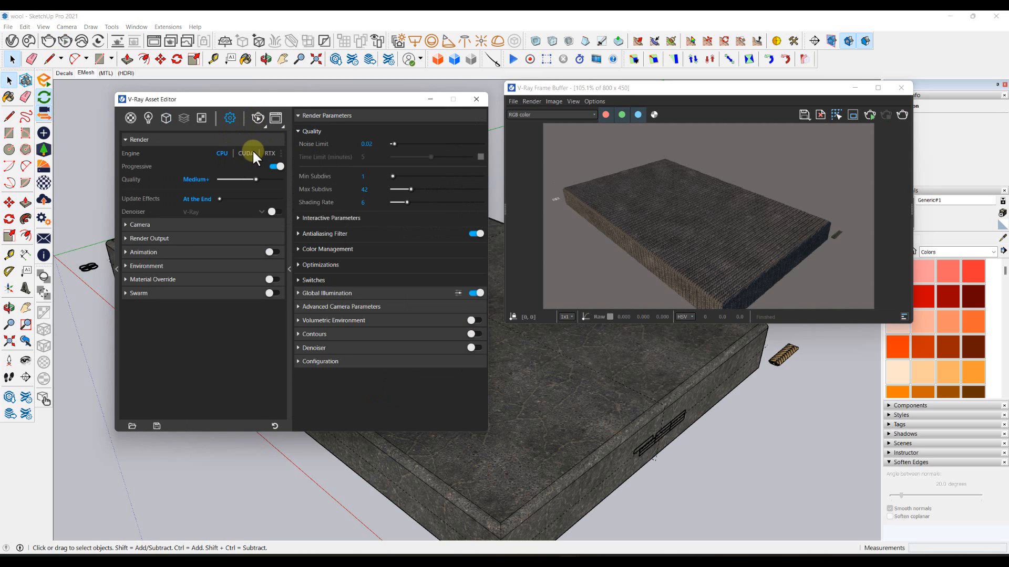
pyautogui.click(246, 152)
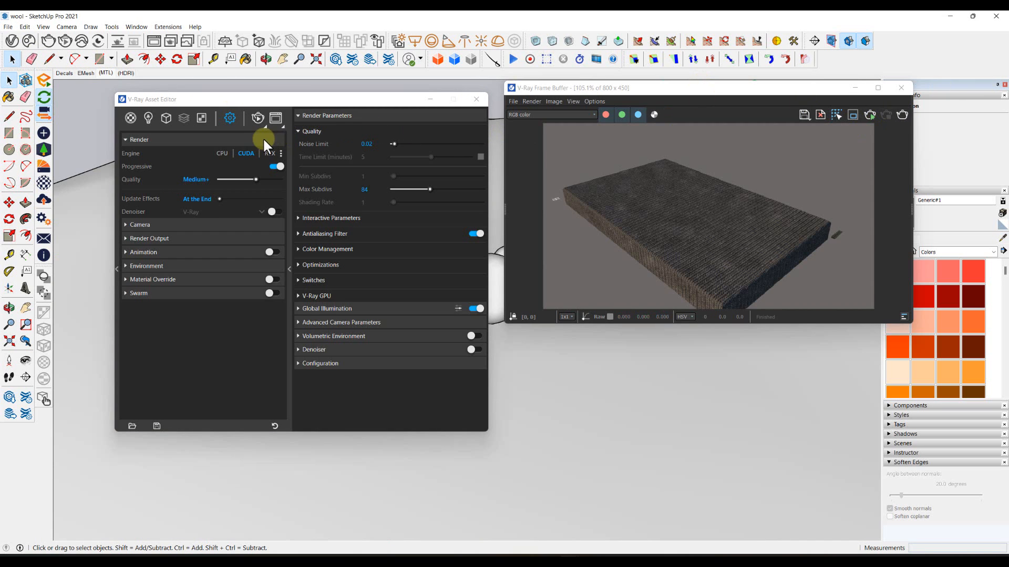
pyautogui.click(258, 118)
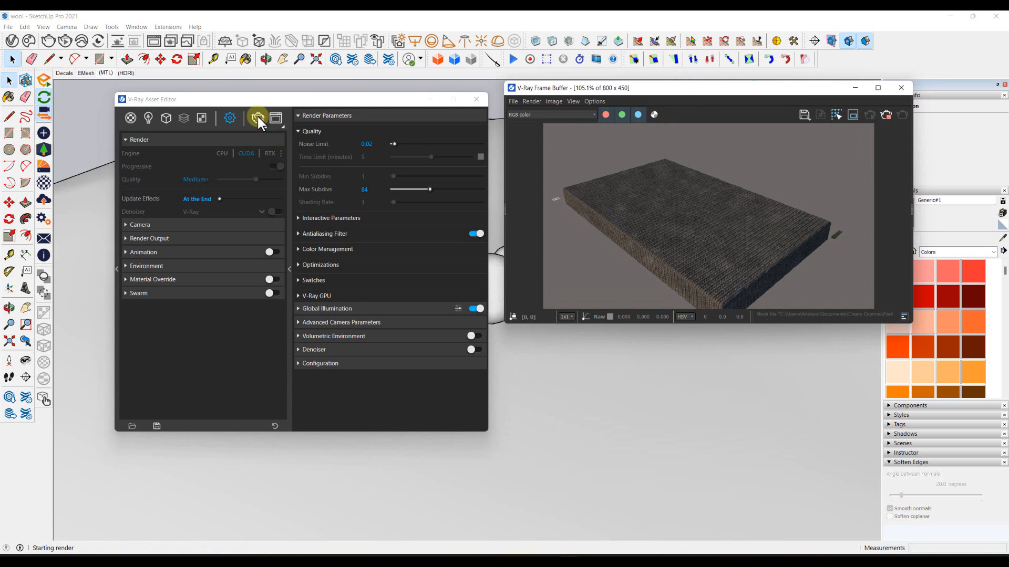
pyautogui.moveTo(301, 104); pyautogui.dragTo(204, 193)
pyautogui.click(421, 144)
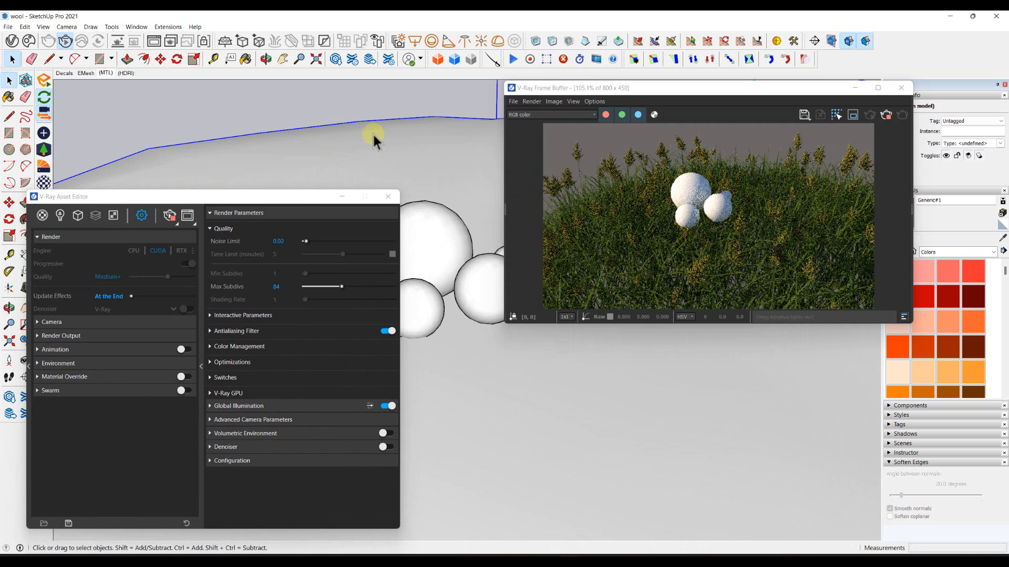
pyautogui.click(352, 102)
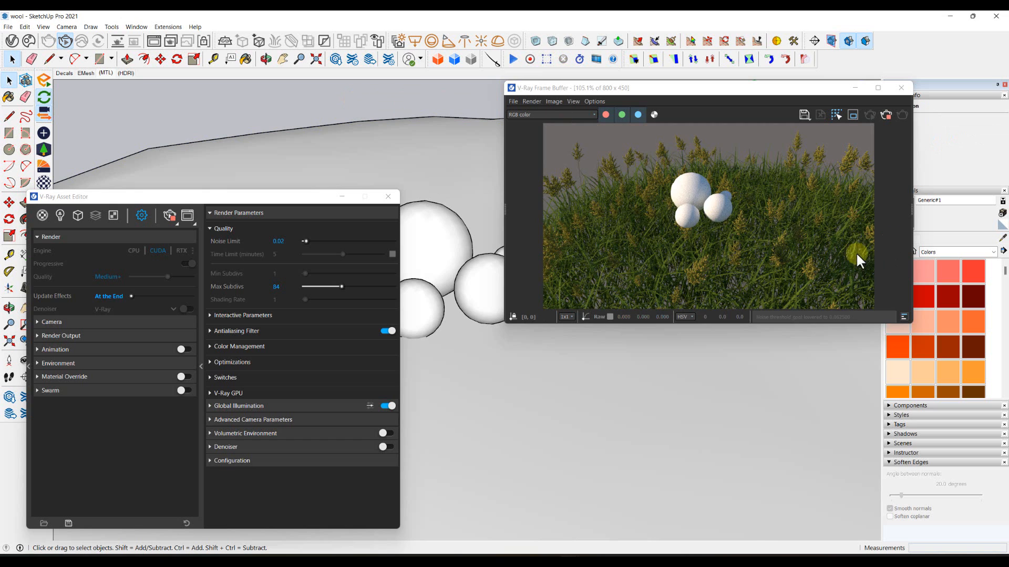
pyautogui.scroll(5, 448, 279)
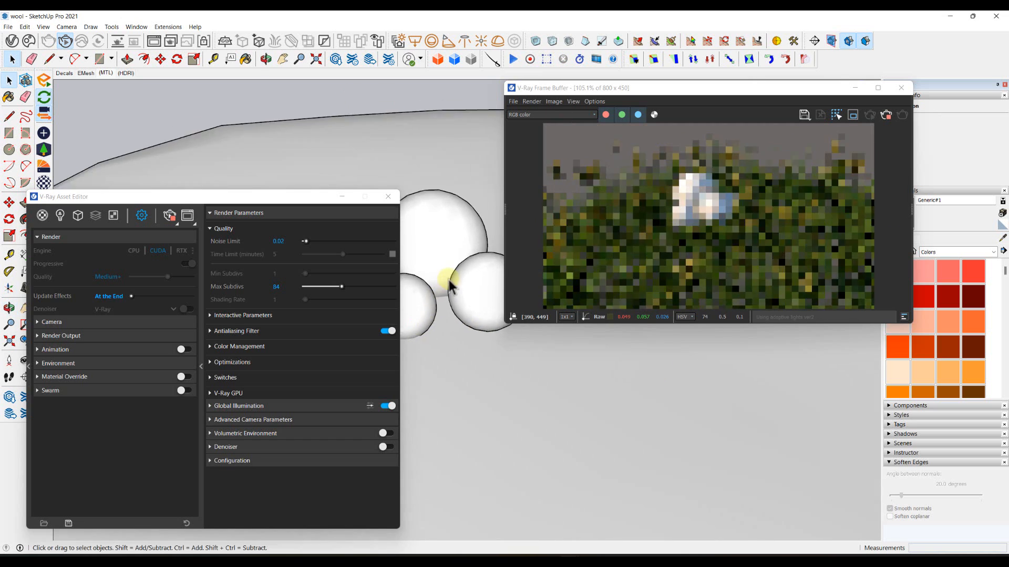
pyautogui.moveTo(445, 286)
pyautogui.mouseDown(button='middle')
pyautogui.moveTo(536, 381)
pyautogui.moveTo(489, 372)
pyautogui.moveTo(490, 384)
pyautogui.mouseUp(button='middle')
# Step: Create a new generic V-Ray material and name it Bubble
pyautogui.moveTo(219, 199); pyautogui.dragTo(737, 140)
pyautogui.click(558, 156)
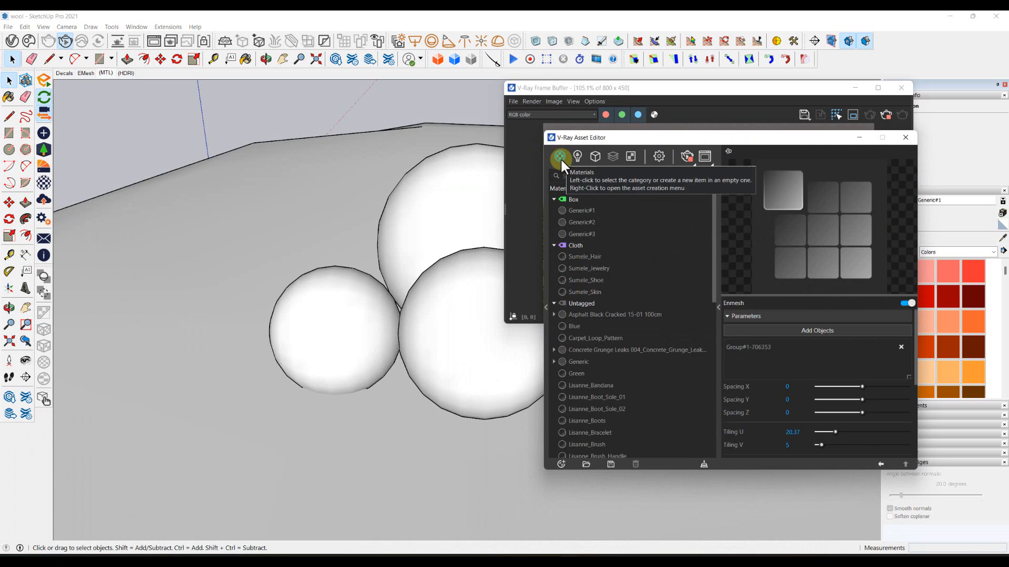
pyautogui.rightClick(560, 158)
pyautogui.click(580, 175)
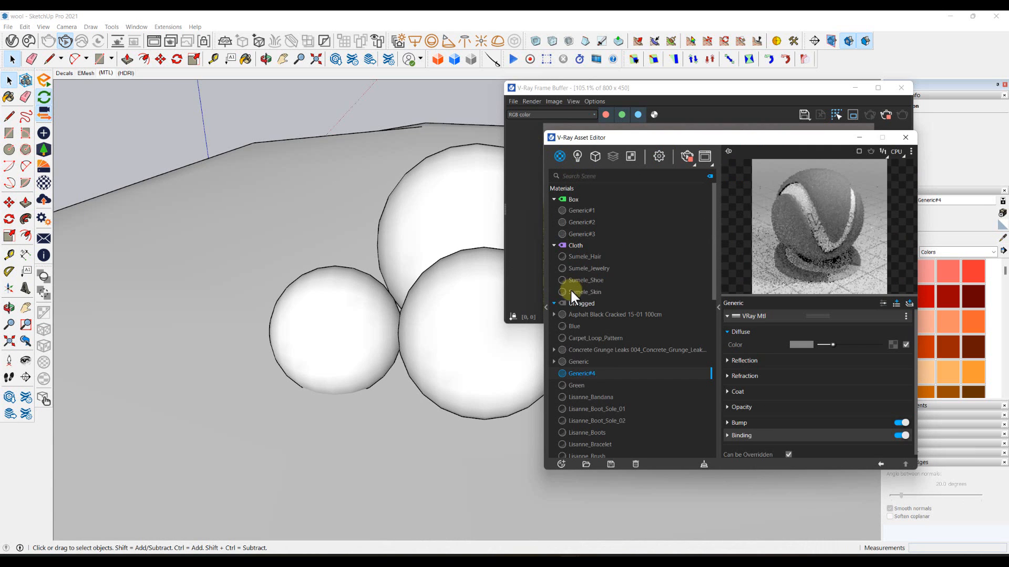
pyautogui.doubleClick(585, 371)
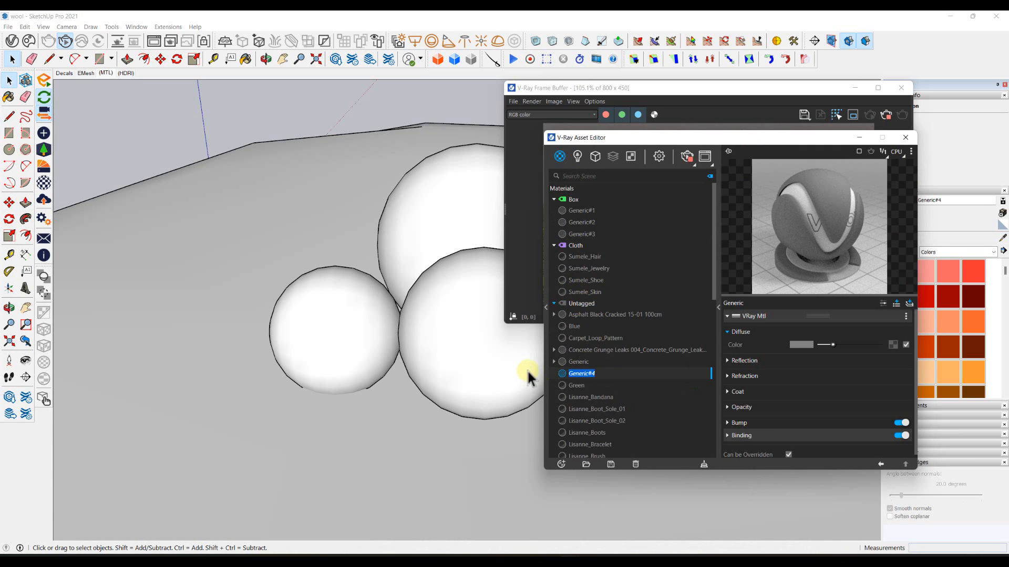
pyautogui.write('Blubb;le')
pyautogui.press('Return')
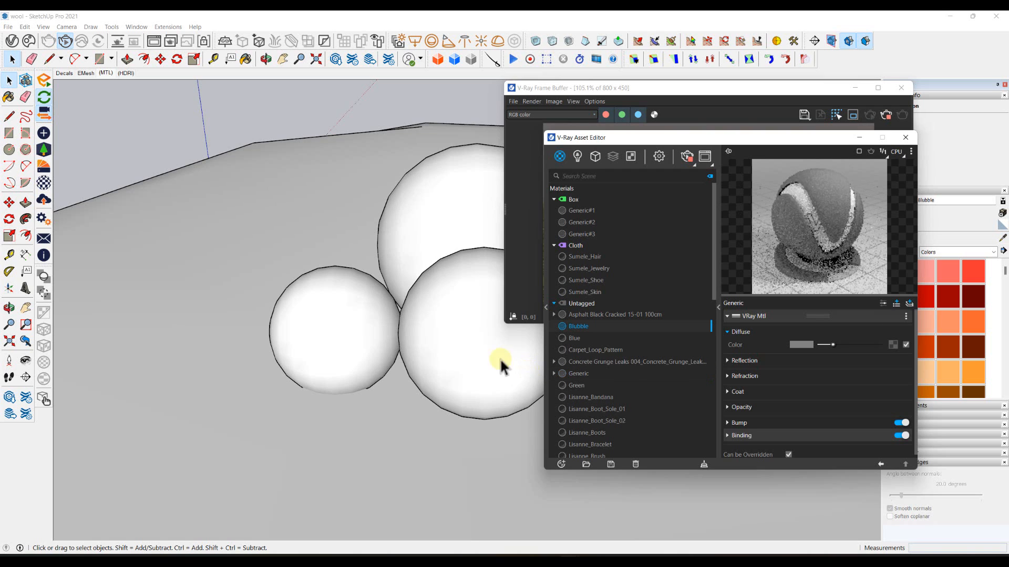
pyautogui.doubleClick(574, 327)
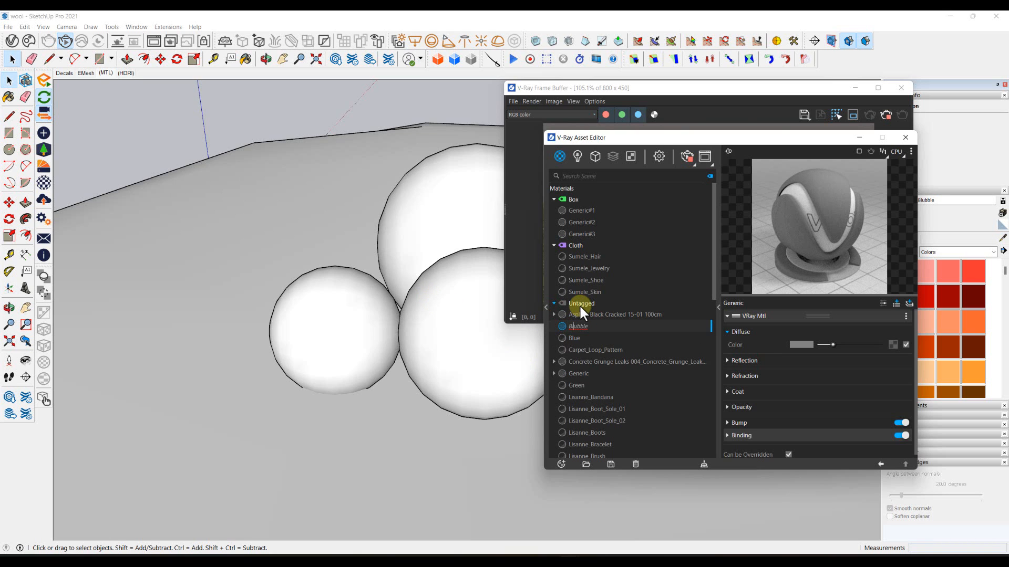
pyautogui.press('BackSpace')
pyautogui.press('Return')
# Step: Apply the Bubble material to the group of spheres and view it in the render
pyautogui.click(485, 298)
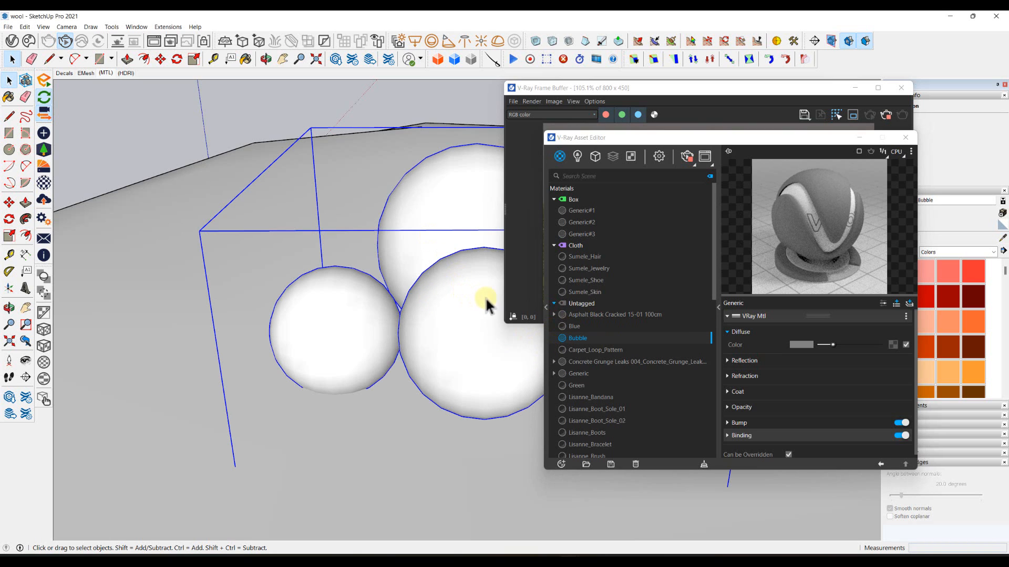
pyautogui.rightClick(569, 339)
pyautogui.click(585, 227)
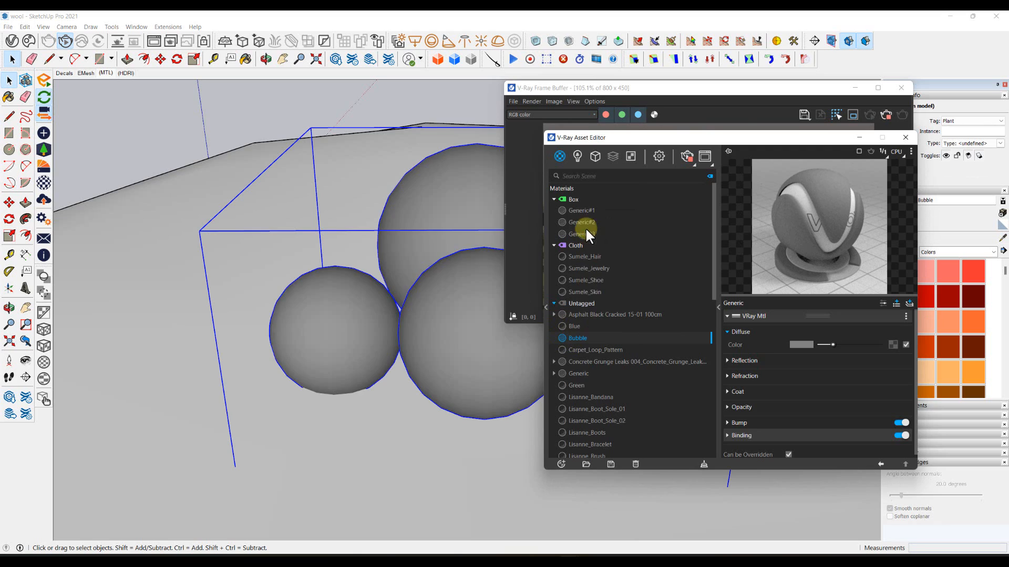
pyautogui.moveTo(675, 139); pyautogui.dragTo(187, 106)
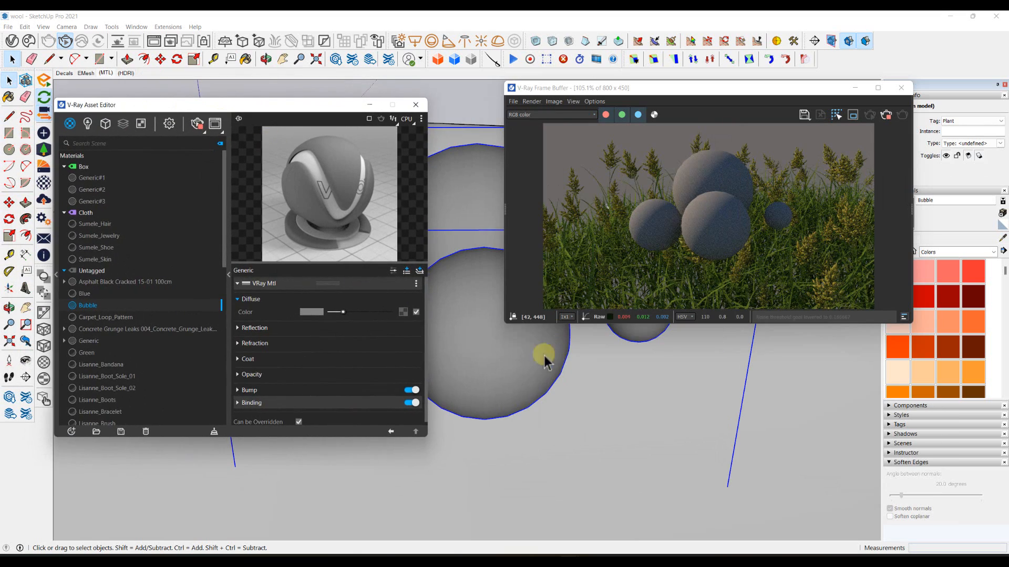
pyautogui.moveTo(544, 355)
pyautogui.mouseDown(button='middle')
pyautogui.moveTo(462, 378)
pyautogui.moveTo(604, 407)
pyautogui.moveTo(581, 416)
pyautogui.mouseUp(button='middle')
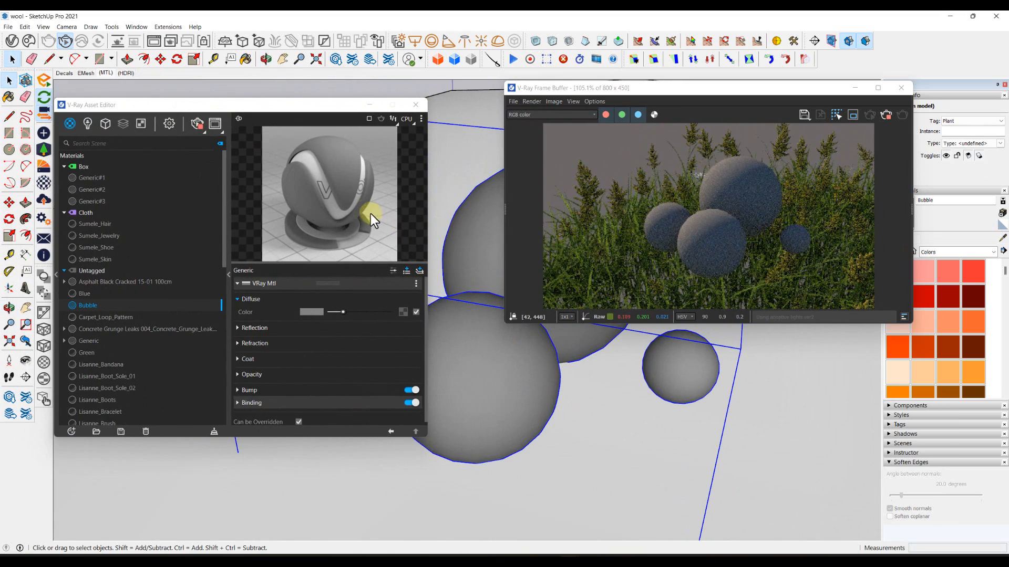
# Step: Show the advanced parameters of the Bubble material and enable its Thin Film layer
pyautogui.click(393, 270)
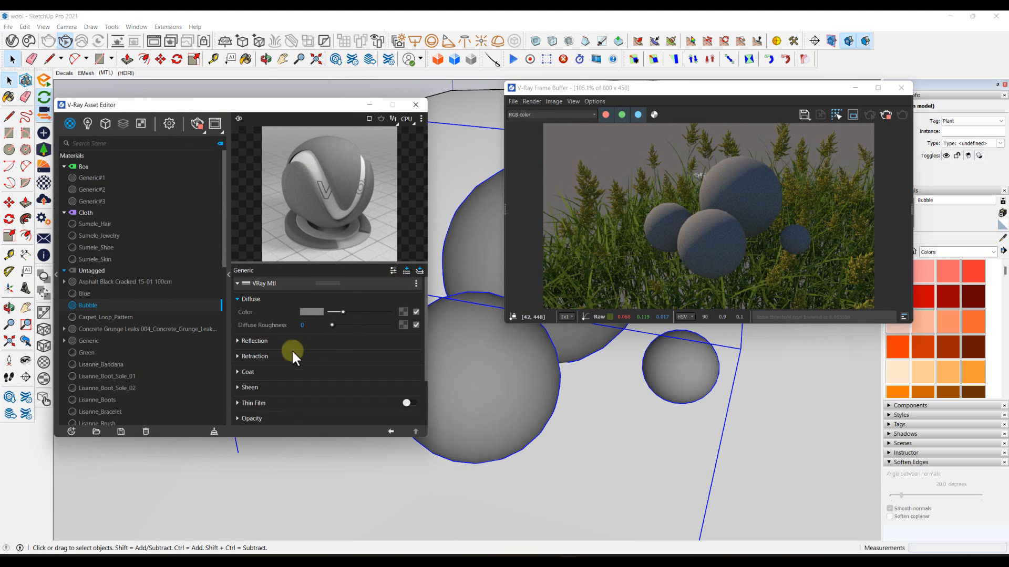
pyautogui.scroll(-2, 300, 404)
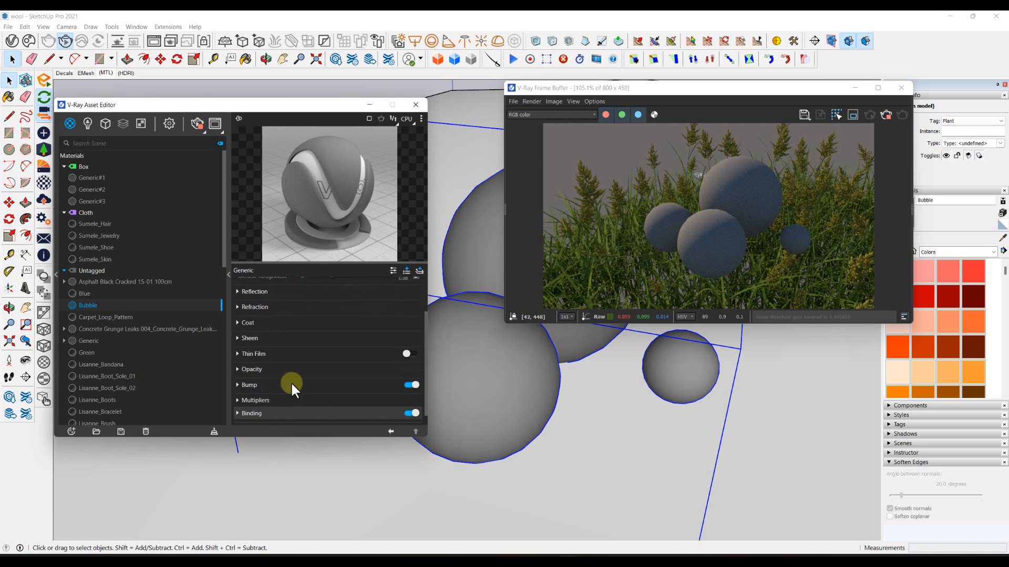
pyautogui.click(410, 354)
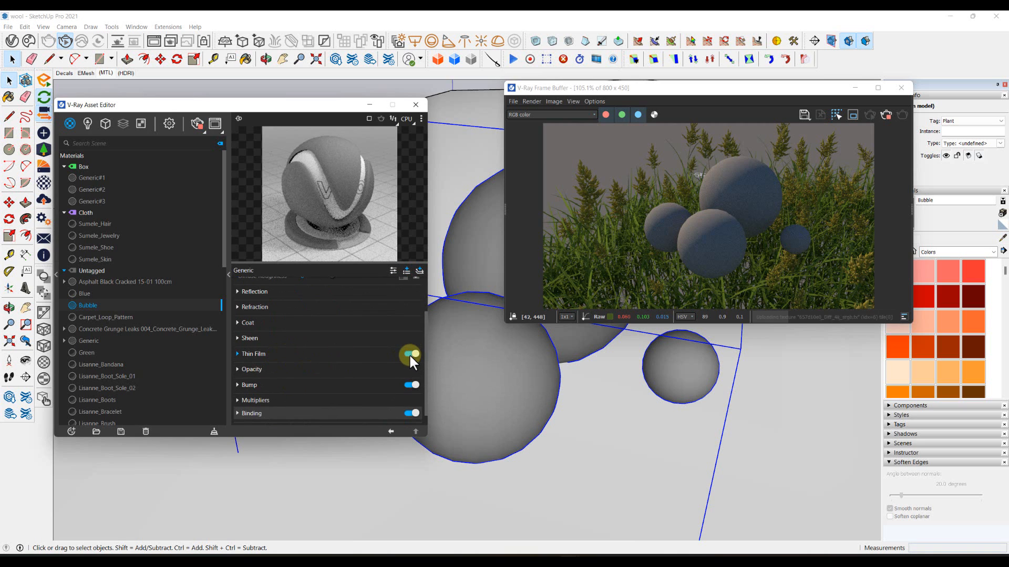
# Step: Set the Bubble material's reflection color and refraction color to full white
pyautogui.click(281, 293)
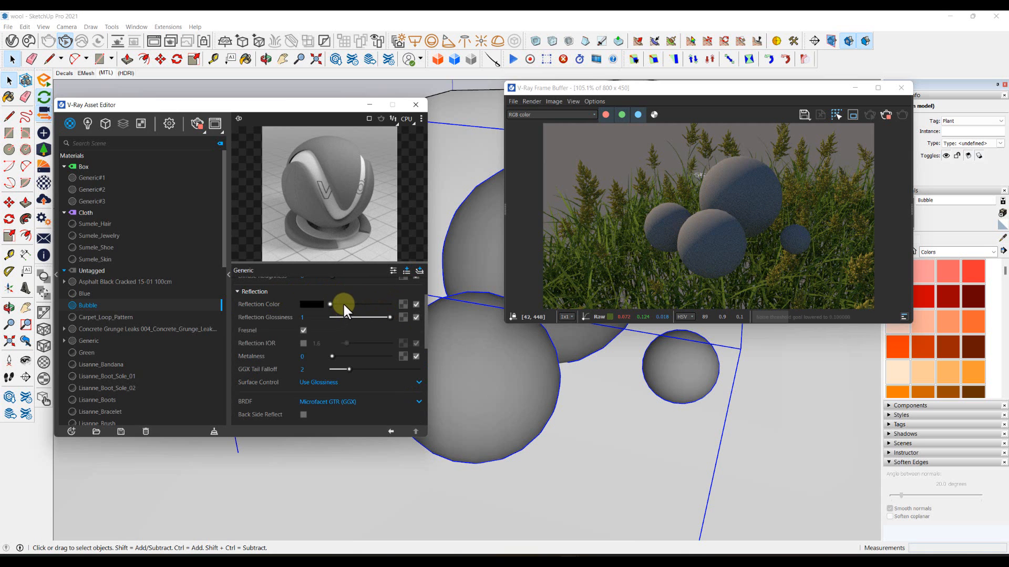
pyautogui.moveTo(343, 301); pyautogui.dragTo(415, 303)
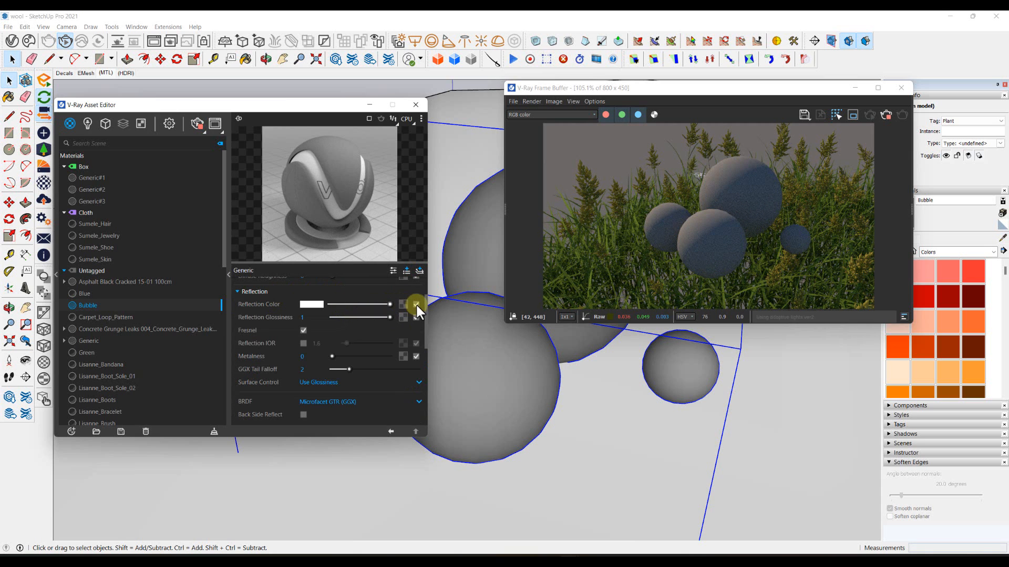
pyautogui.click(337, 294)
pyautogui.click(276, 306)
pyautogui.moveTo(363, 318); pyautogui.dragTo(405, 318)
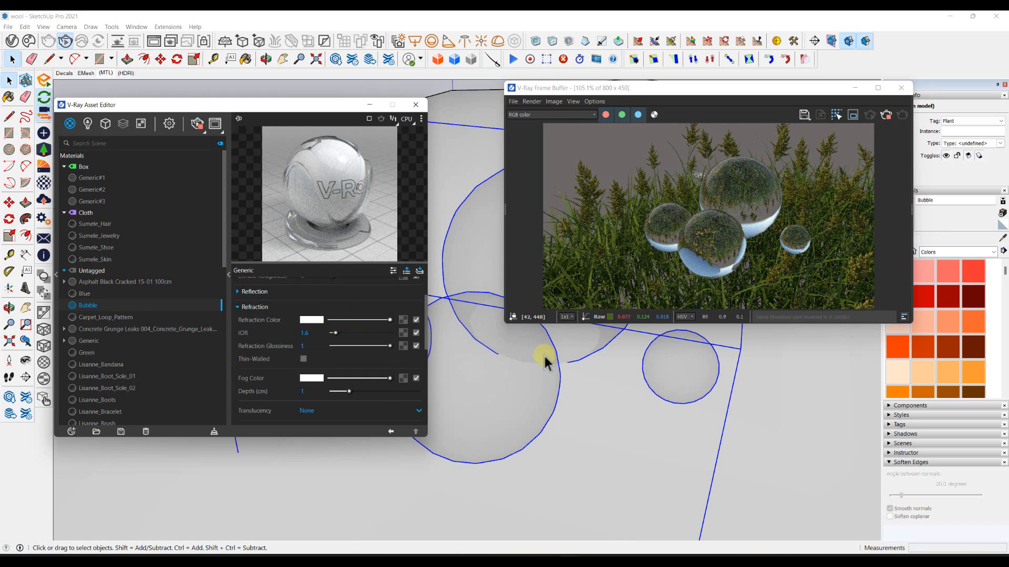
pyautogui.moveTo(545, 356)
pyautogui.mouseDown(button='middle')
pyautogui.moveTo(540, 410)
pyautogui.moveTo(443, 326)
pyautogui.moveTo(474, 377)
pyautogui.moveTo(673, 407)
pyautogui.moveTo(522, 378)
pyautogui.moveTo(673, 389)
pyautogui.mouseUp(button='middle')
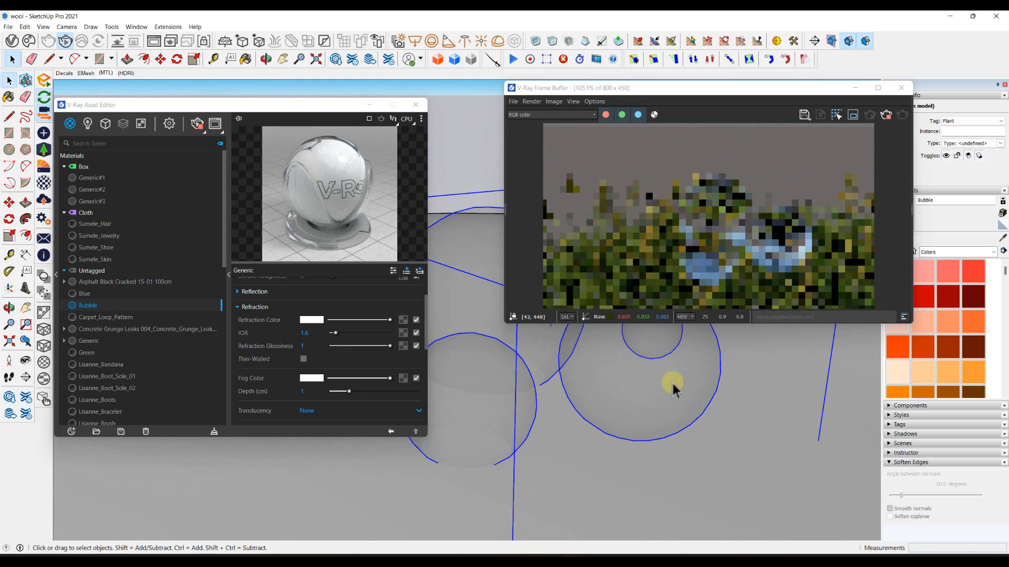
# Step: Set the Bubble material's Thin Film minimum thickness to 385.06 nm and its IOR to 3.87, and view the spheres
pyautogui.scroll(-5, 321, 352)
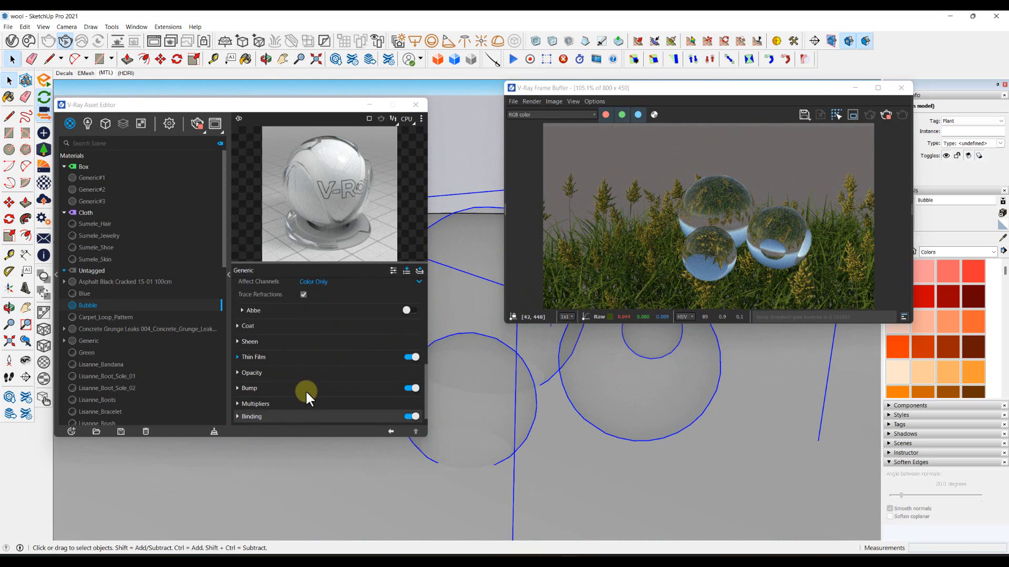
pyautogui.scroll(-1, 272, 333)
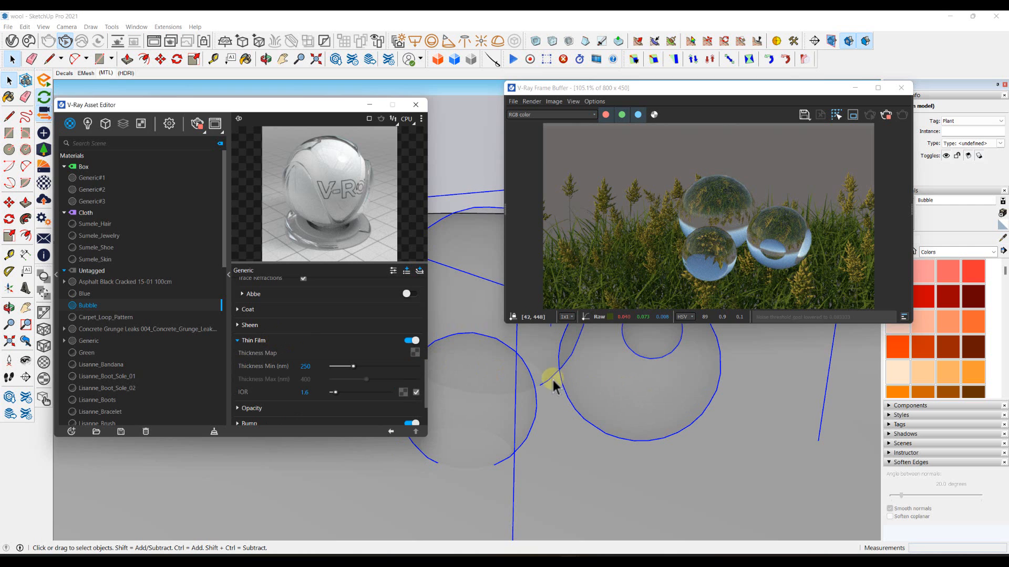
pyautogui.moveTo(553, 380)
pyautogui.mouseDown(button='middle')
pyautogui.moveTo(547, 410)
pyautogui.moveTo(581, 405)
pyautogui.mouseUp(button='middle')
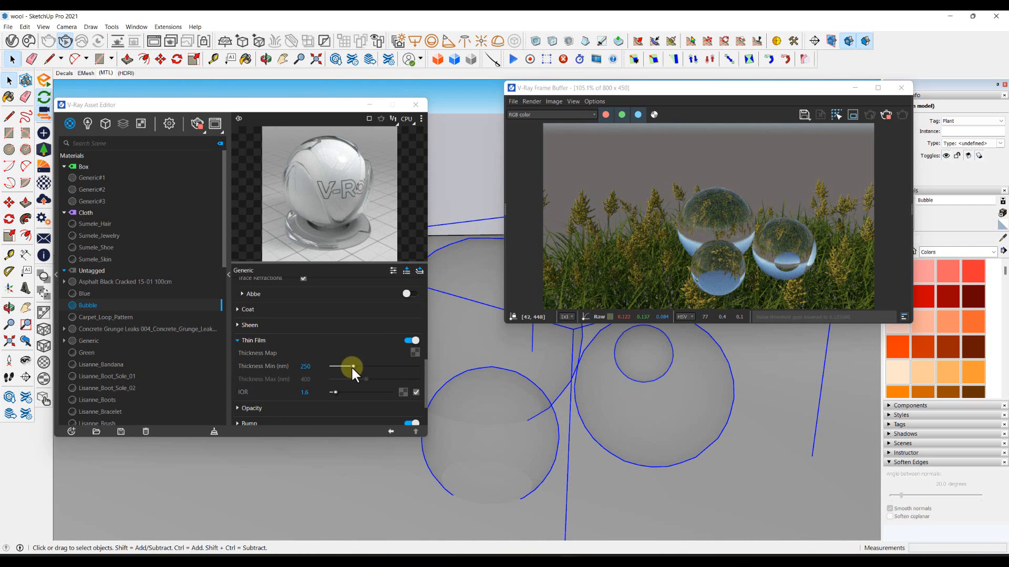
pyautogui.moveTo(362, 366); pyautogui.dragTo(376, 367)
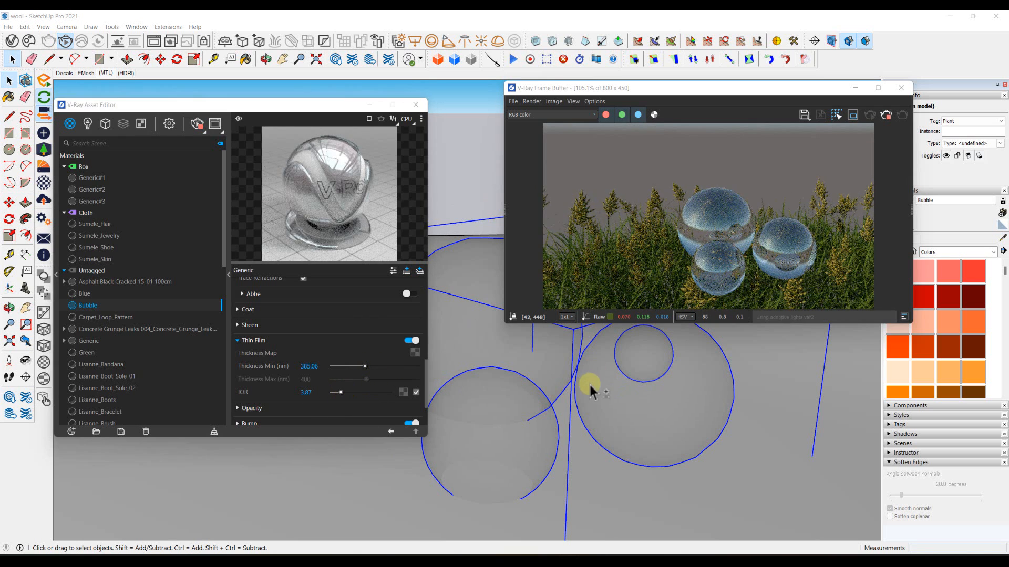
pyautogui.moveTo(588, 385)
pyautogui.mouseDown(button='middle')
pyautogui.moveTo(688, 343)
pyautogui.moveTo(827, 478)
pyautogui.mouseUp(button='middle')
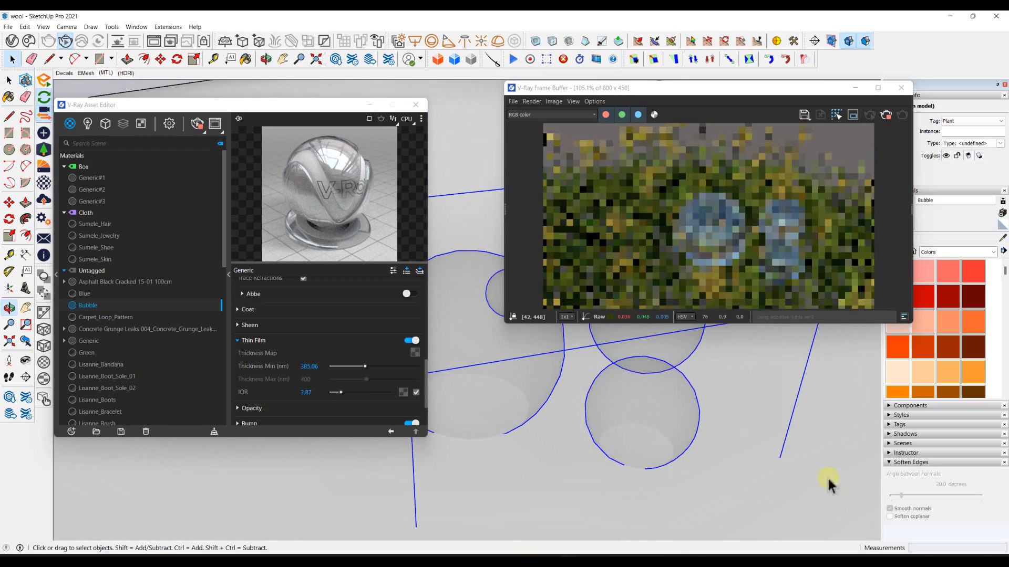
# Step: Set the Bubble material's Thin Film IOR to 2.17 and its minimum thickness to 0 nm
pyautogui.click(336, 391)
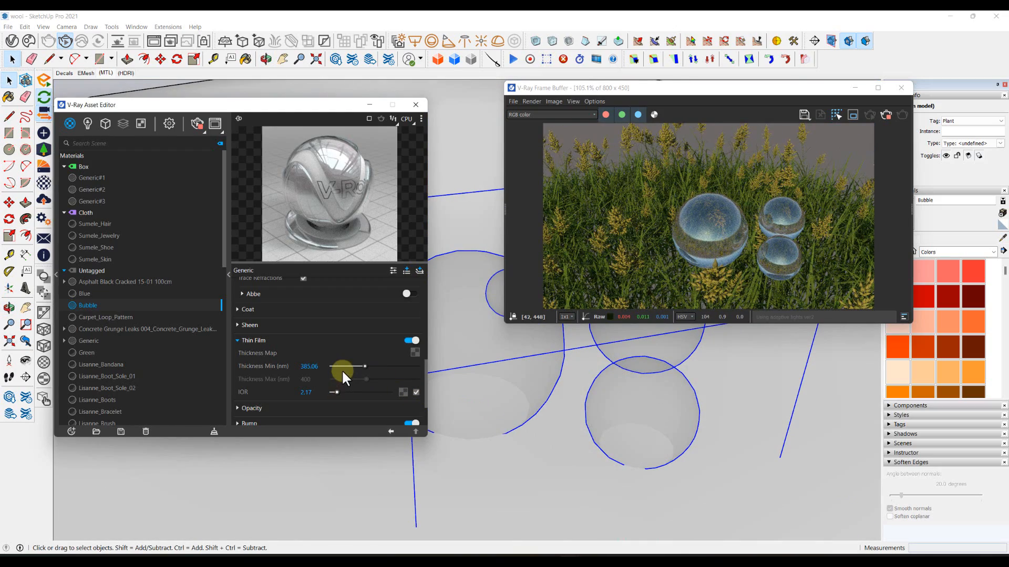
pyautogui.click(342, 367)
pyautogui.moveTo(342, 367); pyautogui.dragTo(334, 365)
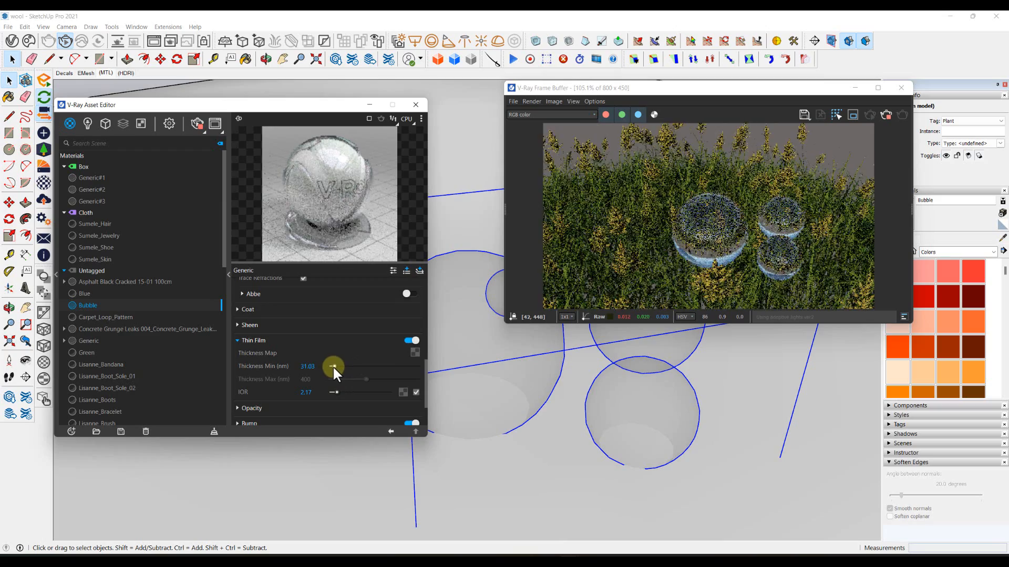
# Step: Examine the bubble spheres in the render from a lower angle and closer up, and stop the interactive render
pyautogui.moveTo(581, 371)
pyautogui.mouseDown(button='middle')
pyautogui.moveTo(585, 338)
pyautogui.moveTo(607, 317)
pyautogui.mouseUp(button='middle')
pyautogui.moveTo(575, 433)
pyautogui.mouseDown(button='middle')
pyautogui.moveTo(578, 420)
pyautogui.moveTo(632, 418)
pyautogui.moveTo(427, 435)
pyautogui.mouseUp(button='middle')
pyautogui.moveTo(557, 408); pyautogui.dragTo(405, 412, button='middle')
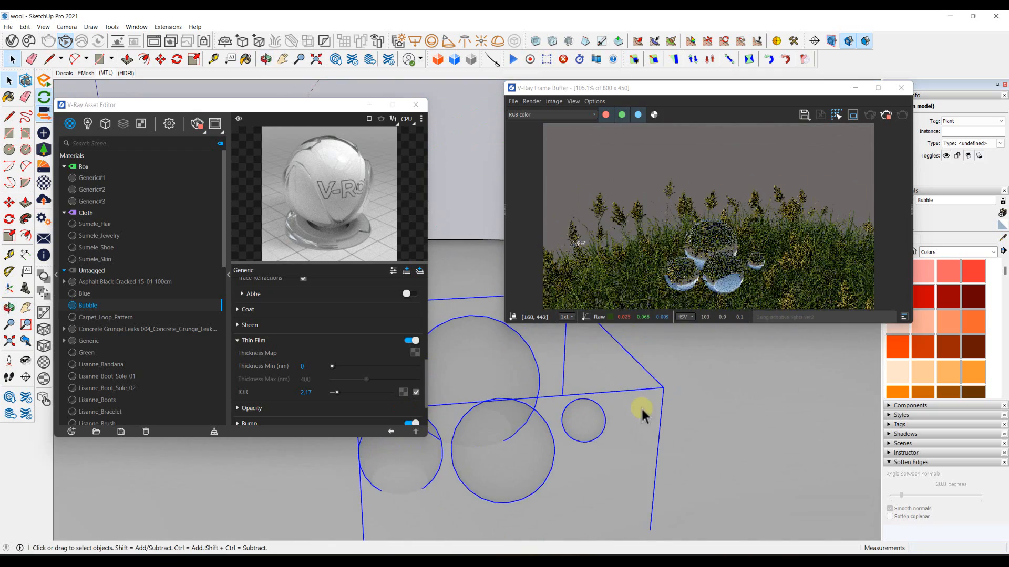
pyautogui.scroll(3, 555, 414)
pyautogui.moveTo(554, 416)
pyautogui.mouseDown(button='middle')
pyautogui.moveTo(590, 387)
pyautogui.moveTo(537, 387)
pyautogui.mouseUp(button='middle')
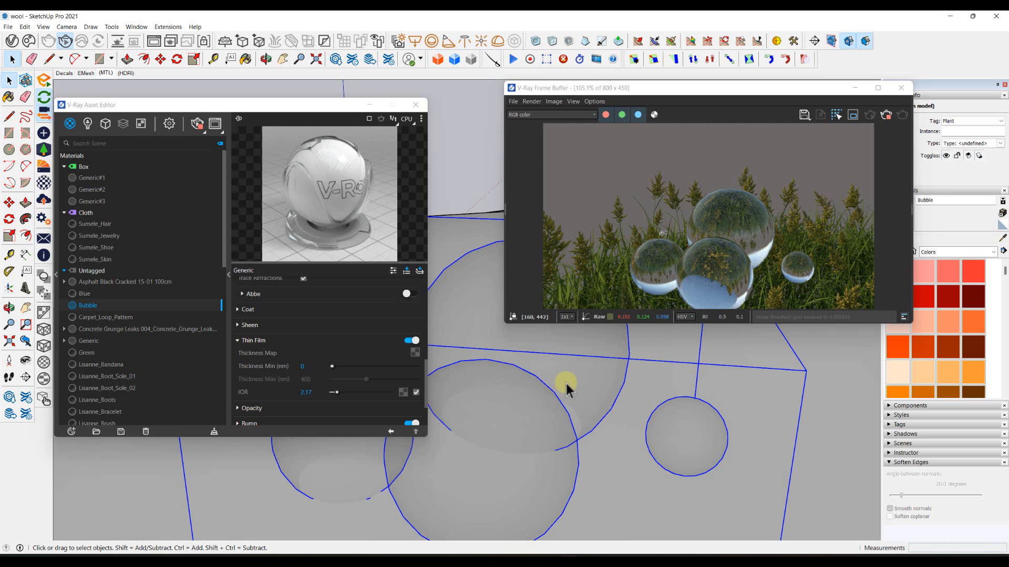
pyautogui.scroll(-3, 566, 384)
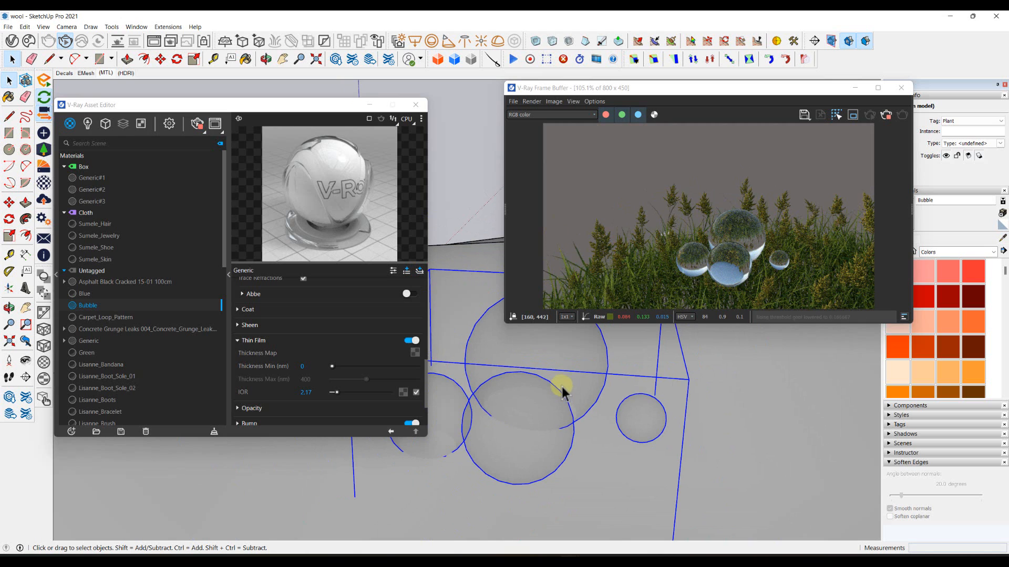
pyautogui.click(478, 200)
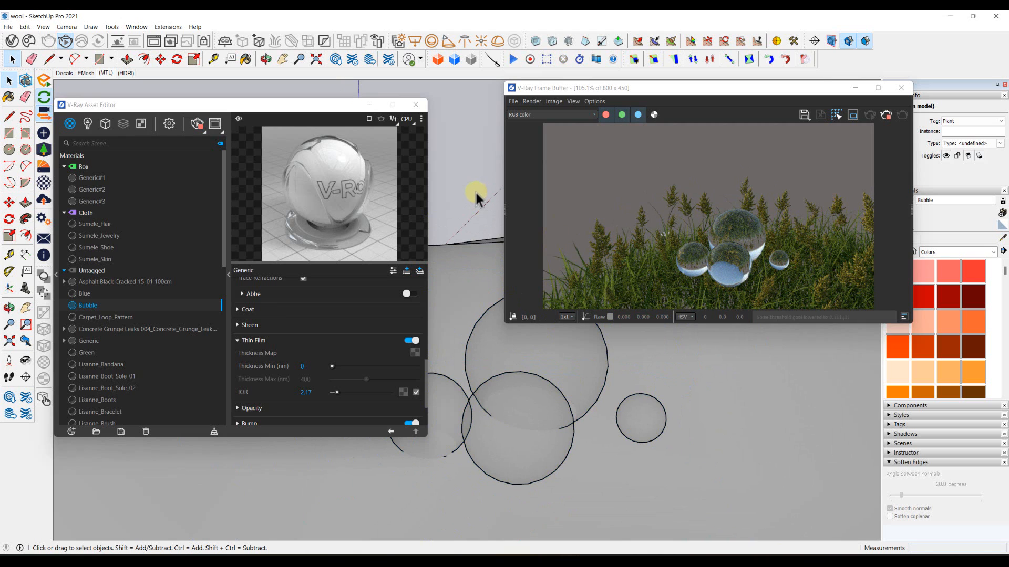
pyautogui.click(205, 126)
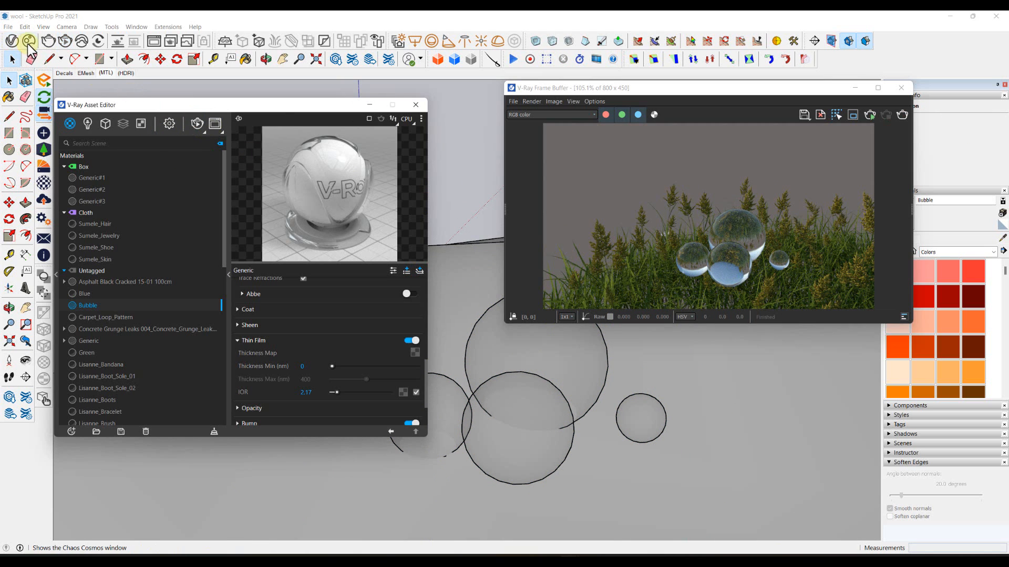
# Step: Search the Chaos Cosmos library for metal and look through the metal materials
pyautogui.click(29, 44)
pyautogui.click(231, 92)
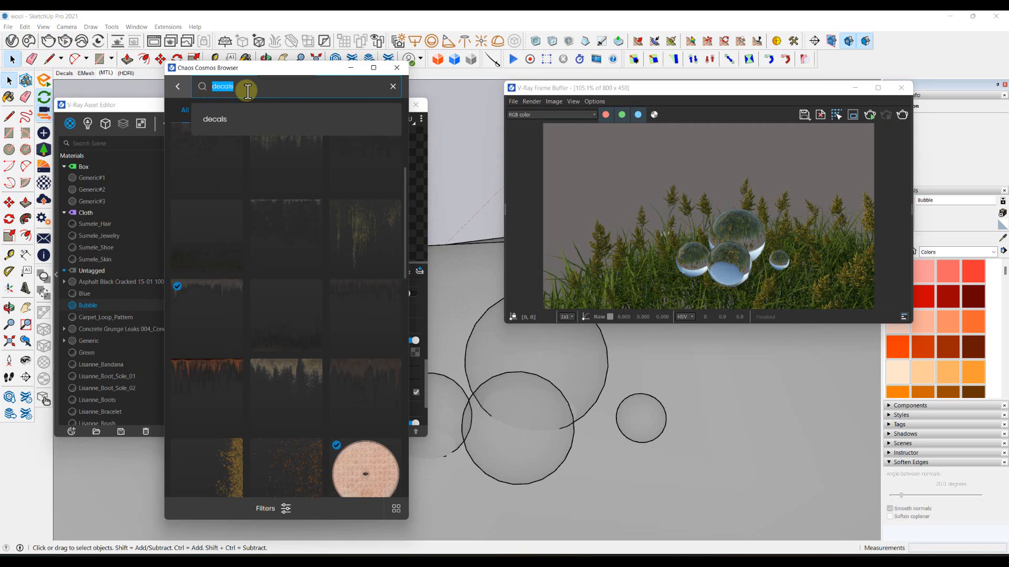
pyautogui.write('met')
pyautogui.click(246, 121)
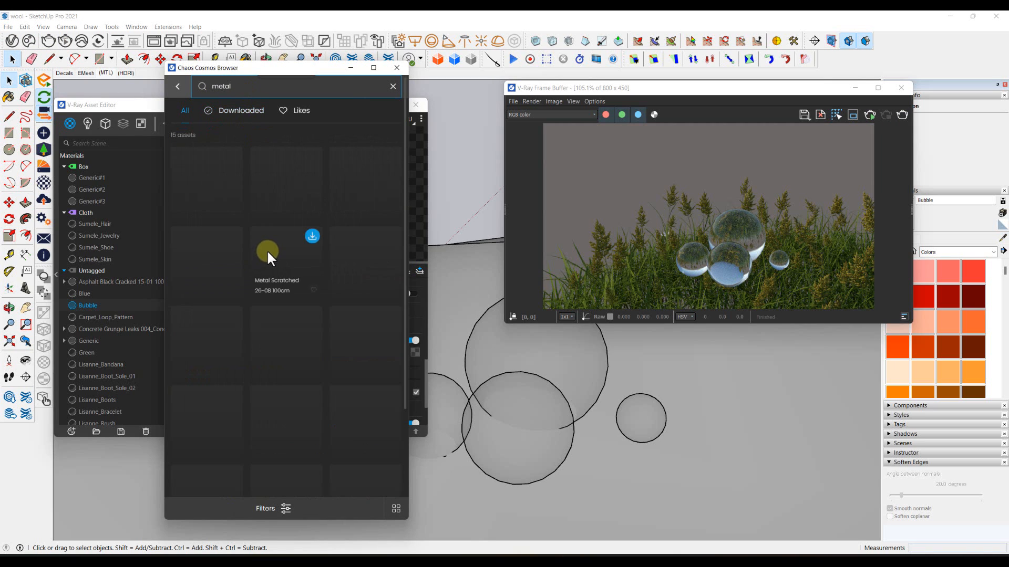
pyautogui.scroll(-3, 270, 300)
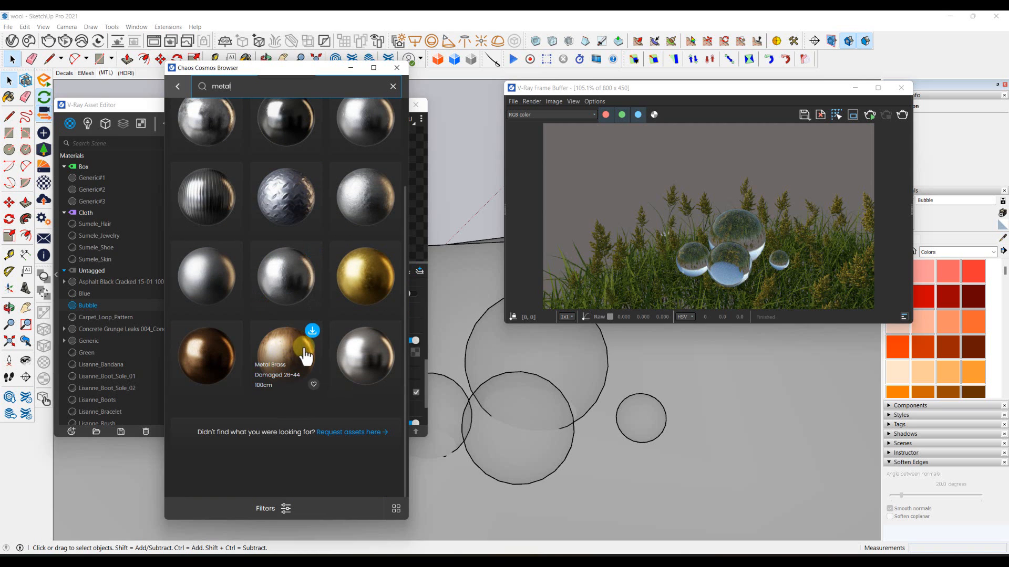
pyautogui.scroll(1, 302, 351)
pyautogui.scroll(4, 303, 345)
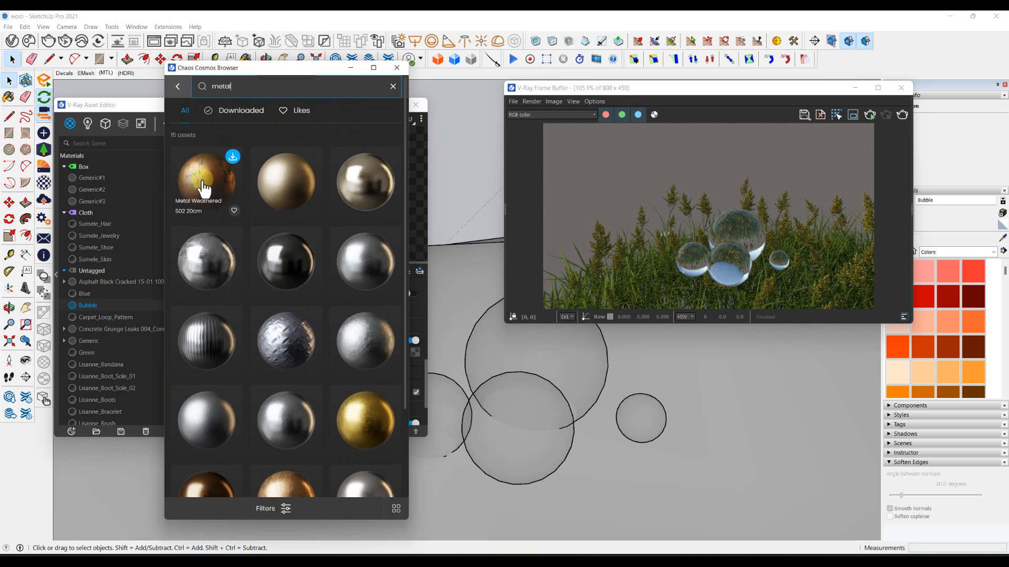
pyautogui.scroll(-3, 259, 218)
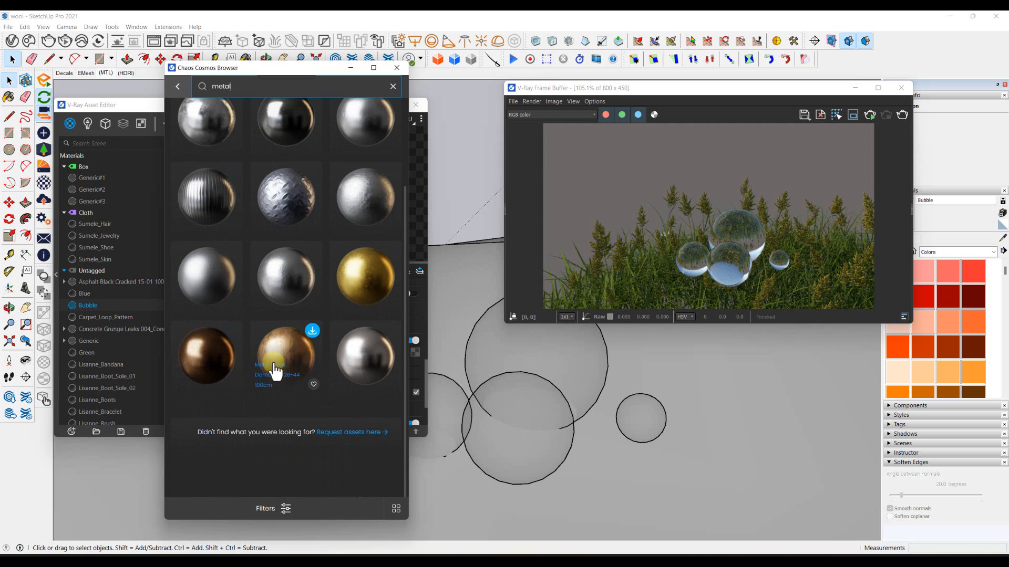
pyautogui.scroll(3, 336, 346)
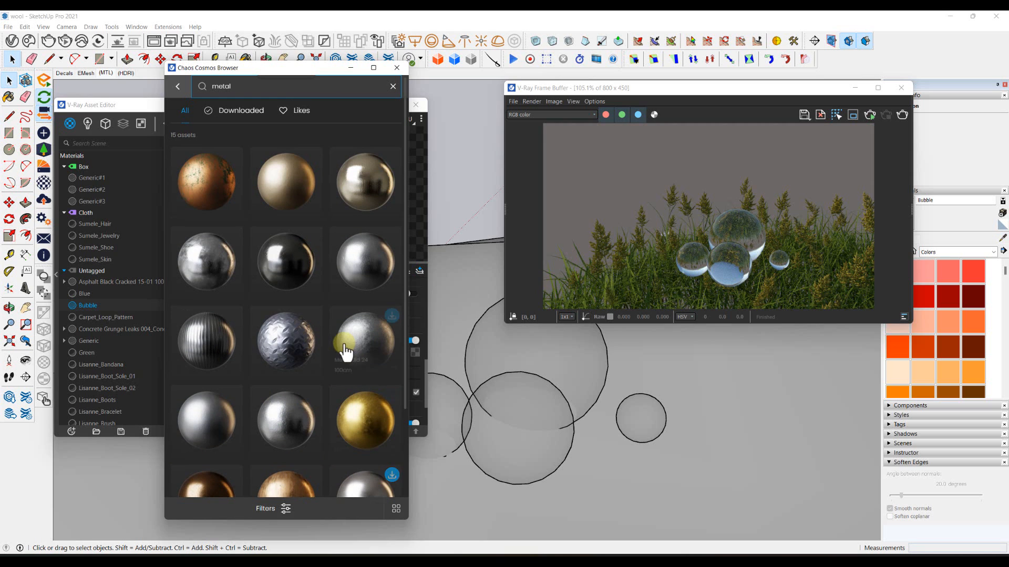
pyautogui.click(396, 68)
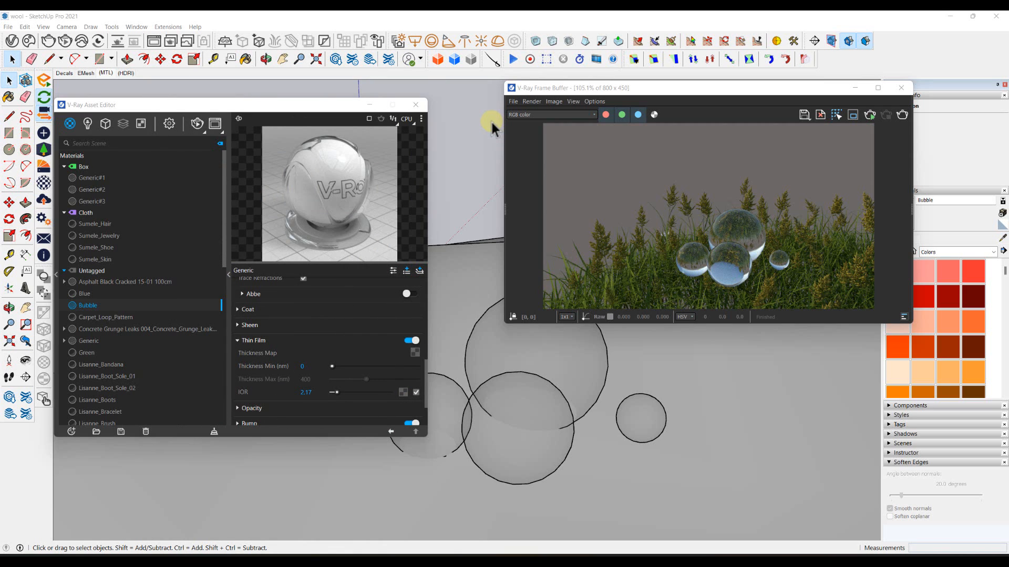
# Step: Switch to the (HDRI) scene and hide the dark concrete base group at the car
pyautogui.click(415, 104)
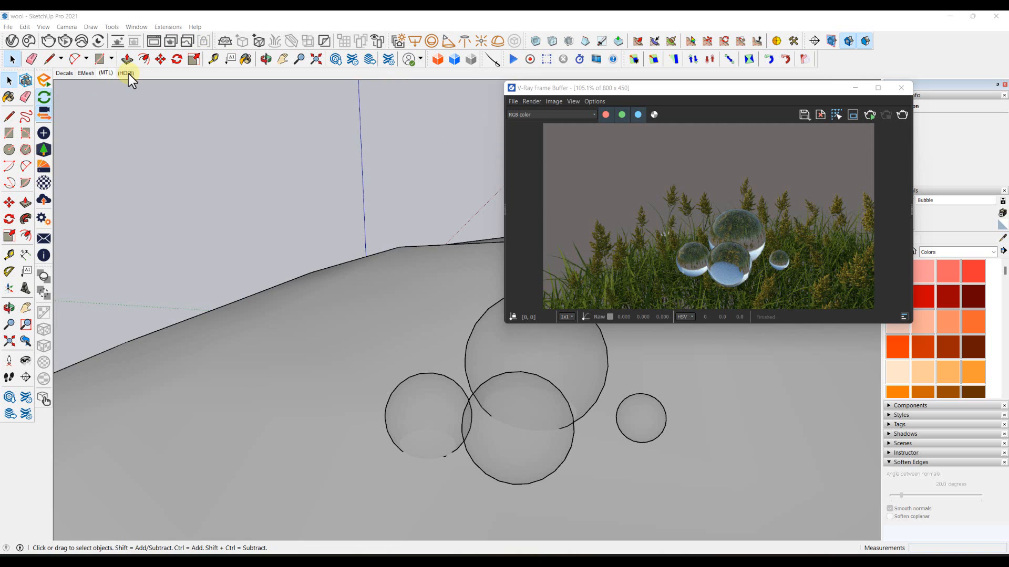
pyautogui.click(126, 73)
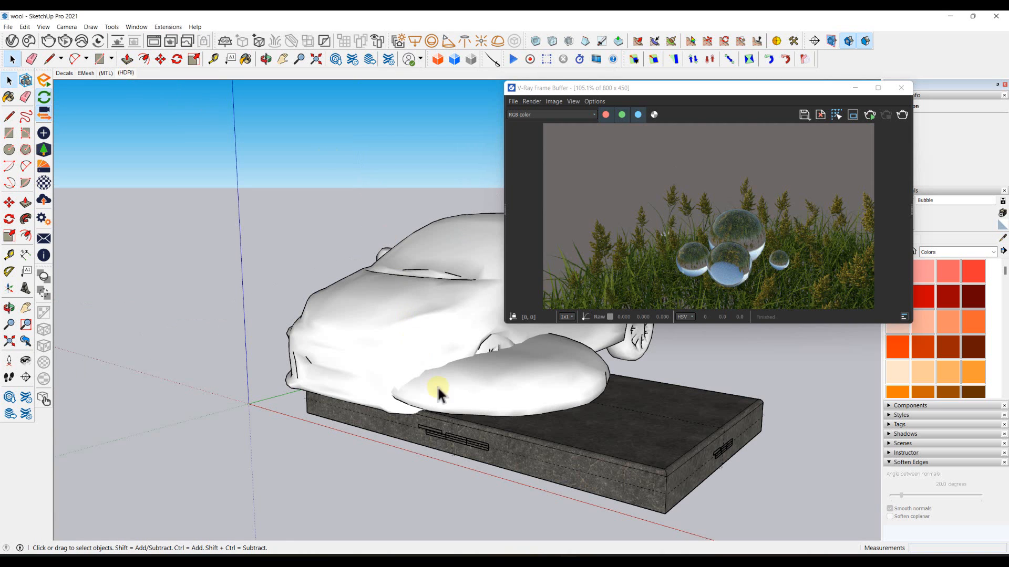
pyautogui.rightClick(660, 445)
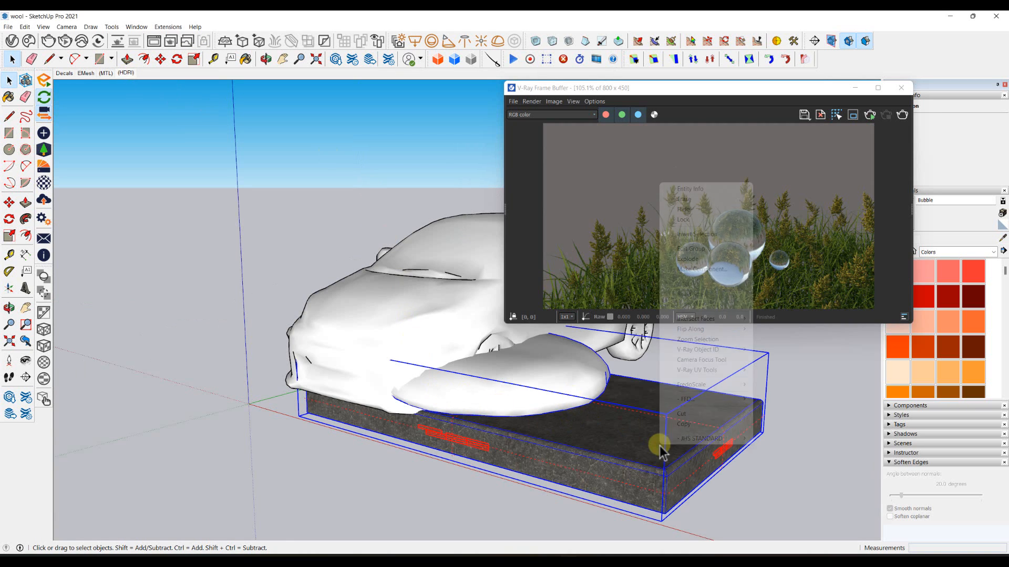
pyautogui.click(682, 209)
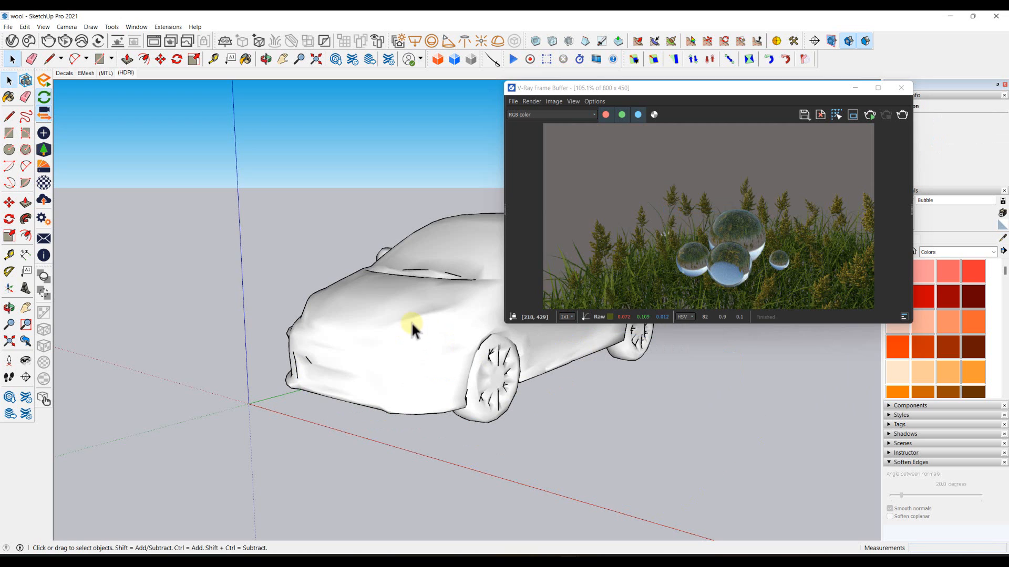
# Step: Start an interactive render of the car and frame it closer from a raised front-side view, with the V-Ray Asset Editor open
pyautogui.click(870, 117)
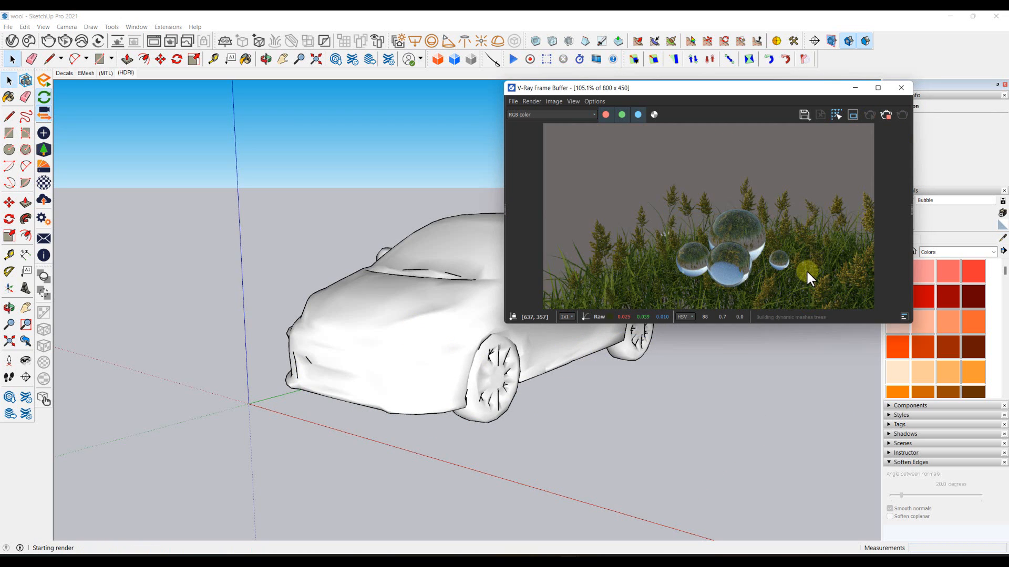
pyautogui.click(11, 42)
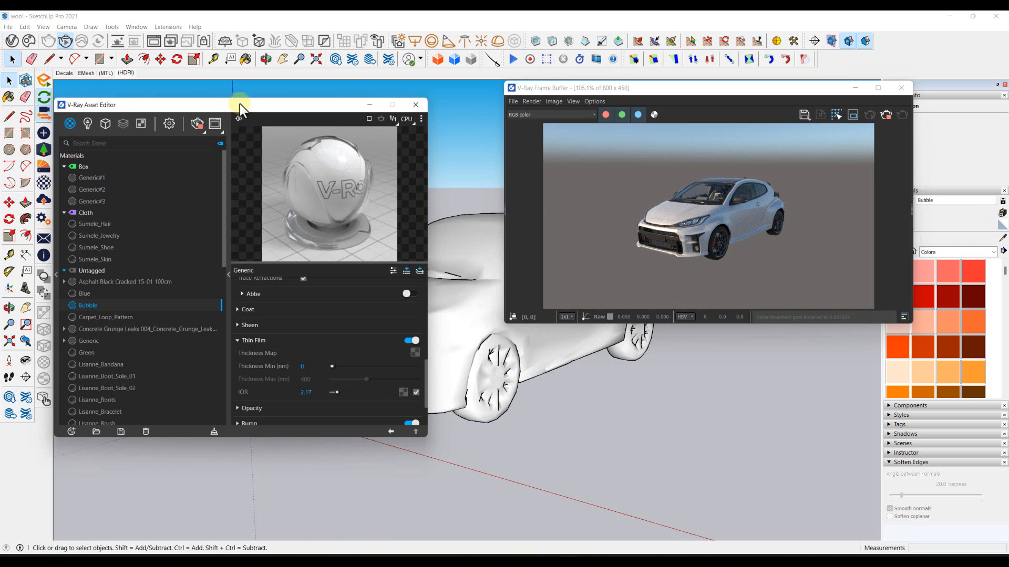
pyautogui.moveTo(246, 104); pyautogui.dragTo(254, 106)
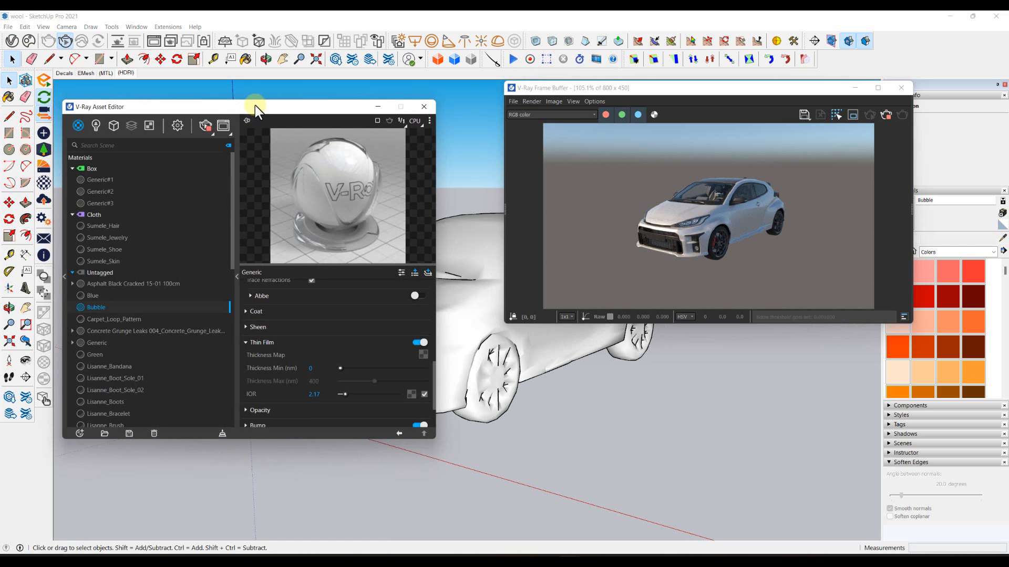
pyautogui.moveTo(556, 405)
pyautogui.mouseDown(button='middle')
pyautogui.moveTo(569, 453)
pyautogui.moveTo(586, 402)
pyautogui.mouseUp(button='middle')
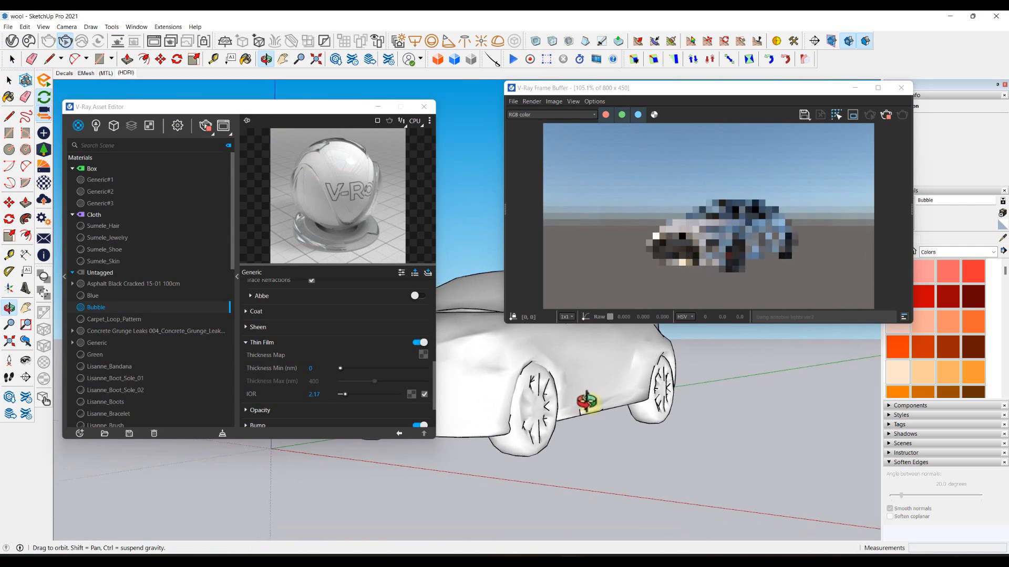
pyautogui.scroll(3, 524, 387)
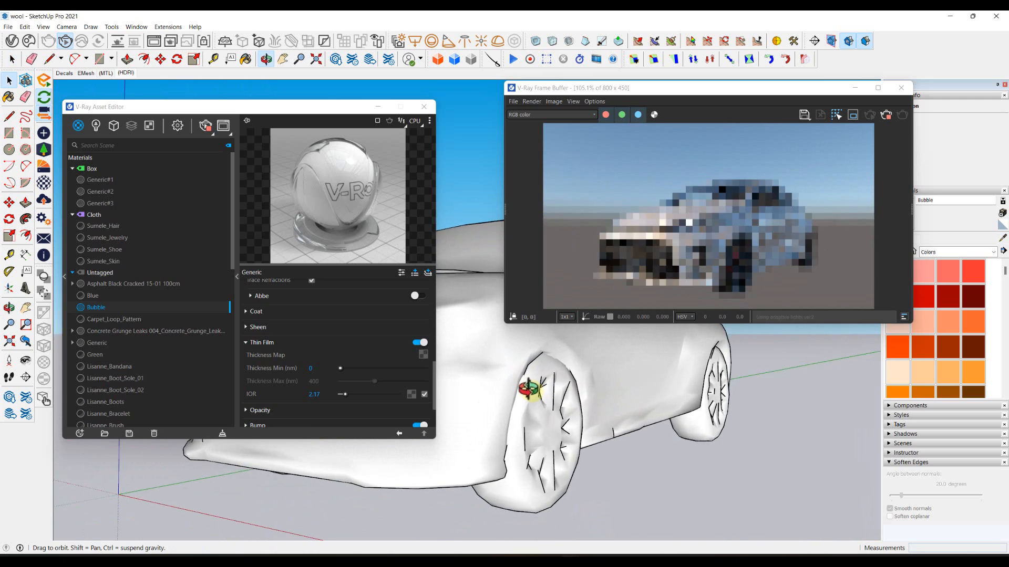
pyautogui.moveTo(530, 388)
pyautogui.mouseDown(button='middle')
pyautogui.moveTo(721, 430)
pyautogui.moveTo(419, 451)
pyautogui.moveTo(521, 430)
pyautogui.mouseUp(button='middle')
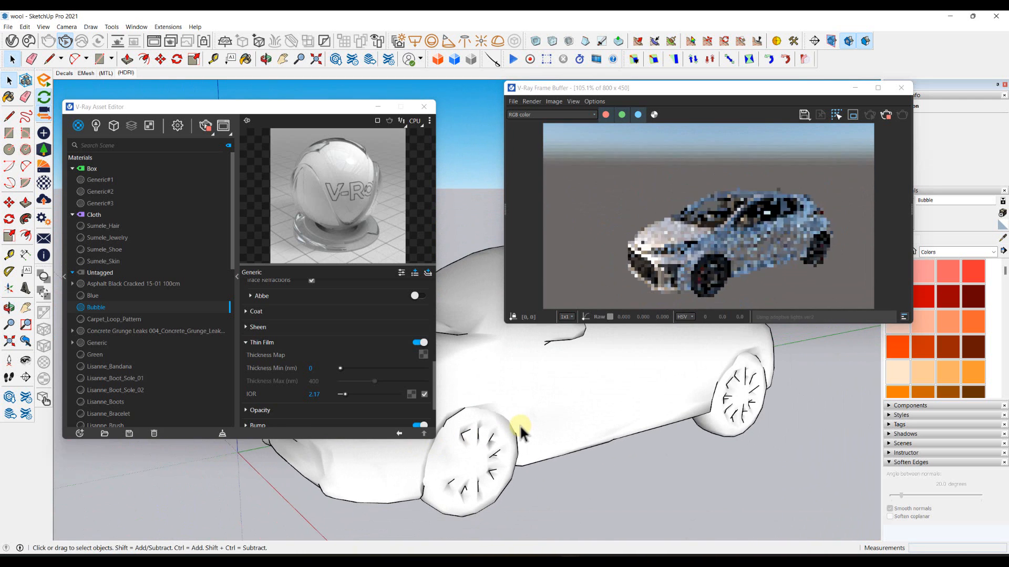
# Step: Enable Clouds for the SunLight and view the car against the sky from another side
pyautogui.click(95, 125)
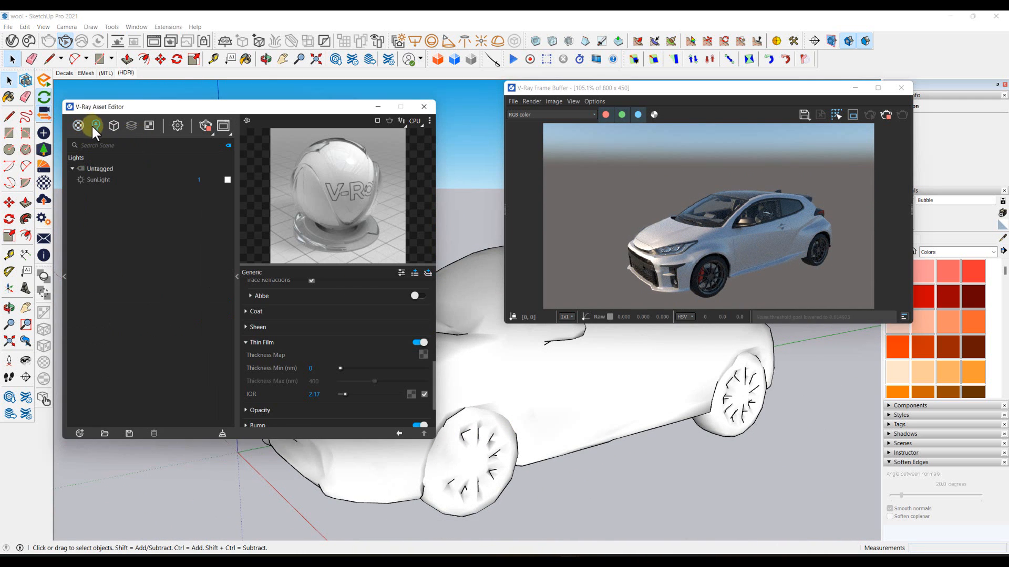
pyautogui.click(100, 179)
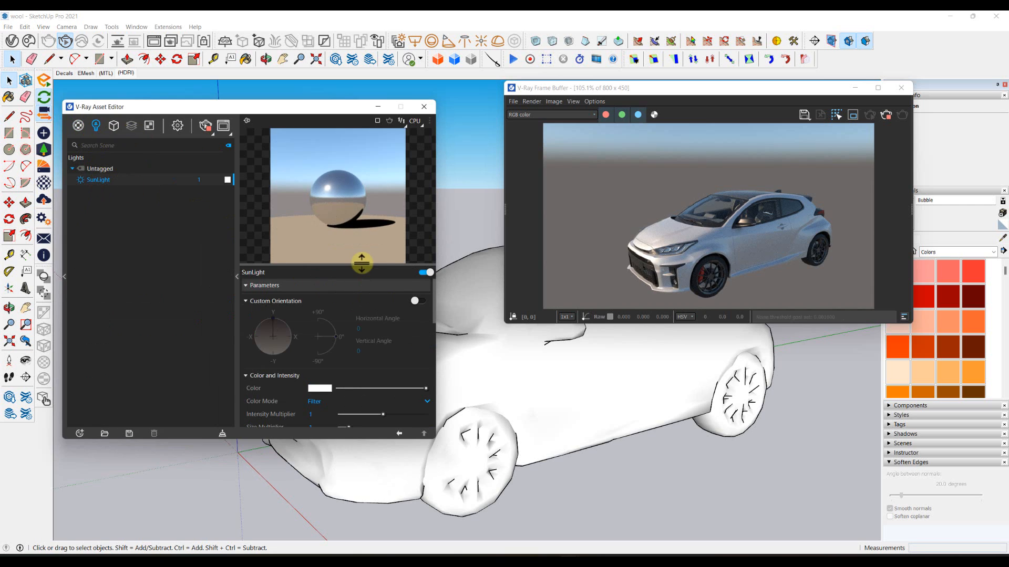
pyautogui.moveTo(362, 263); pyautogui.dragTo(371, 214)
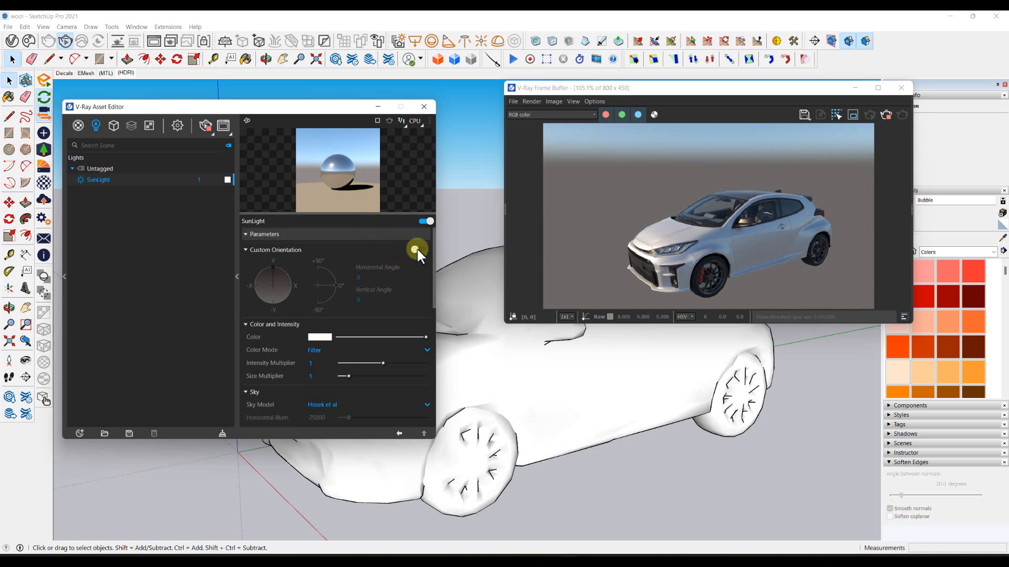
pyautogui.moveTo(352, 440); pyautogui.dragTo(364, 512)
pyautogui.scroll(-5, 363, 410)
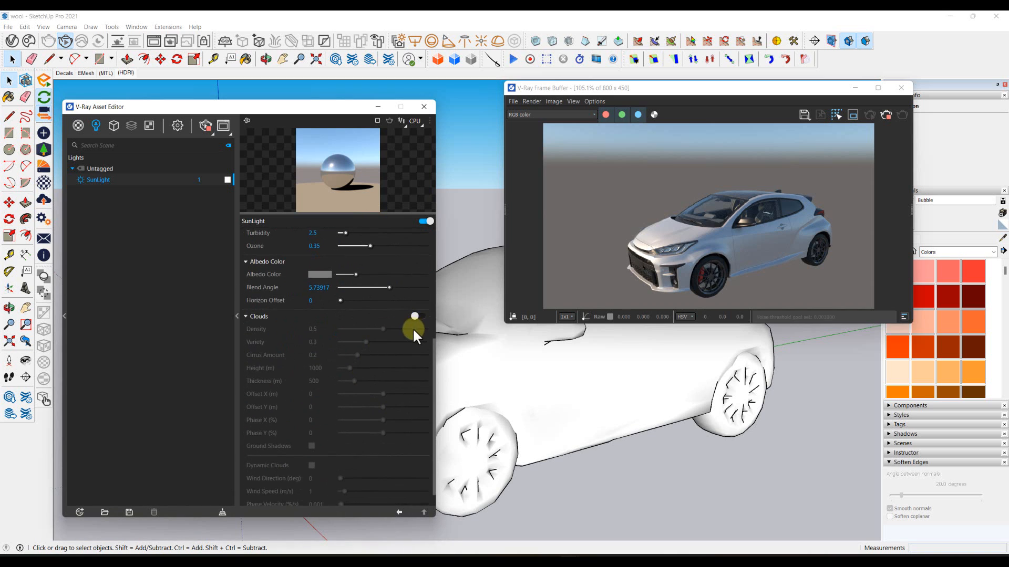
pyautogui.scroll(-1, 413, 326)
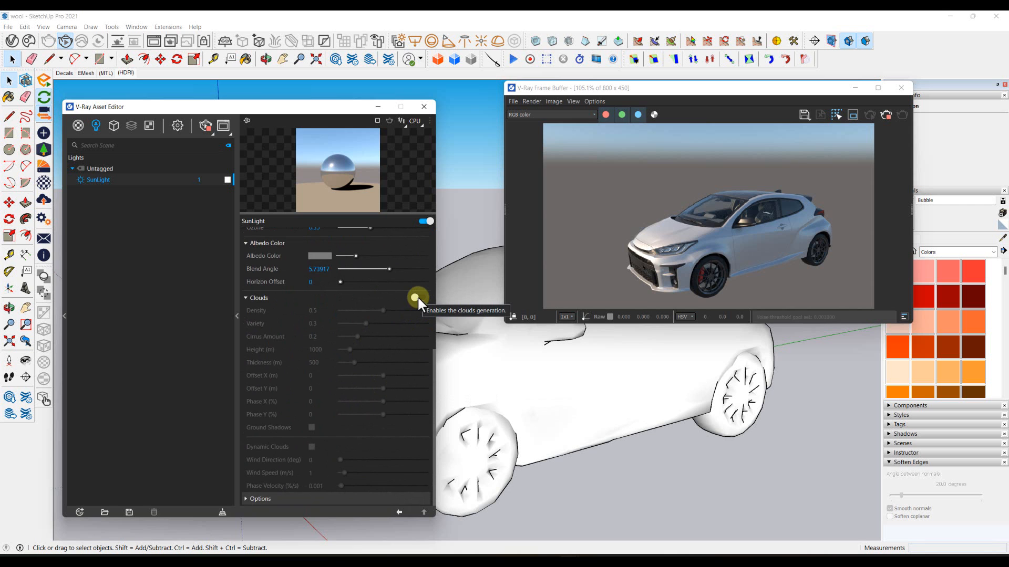
pyautogui.click(418, 299)
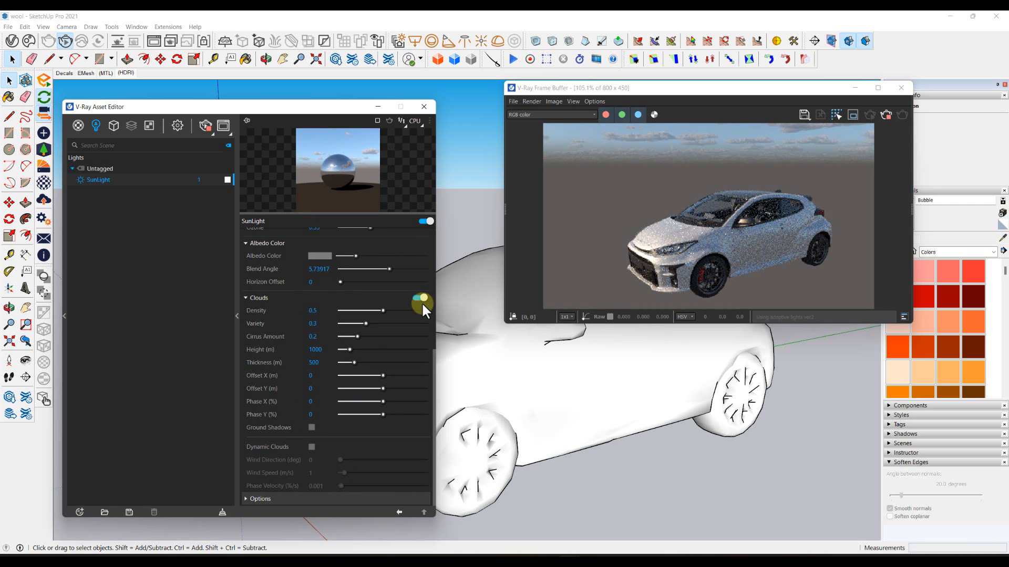
pyautogui.moveTo(618, 391); pyautogui.dragTo(657, 379, button='middle')
# Step: Enable Custom Orientation for the SunLight, set its vertical angle to 10.7, and view the car and sky from several sides
pyautogui.scroll(5, 357, 292)
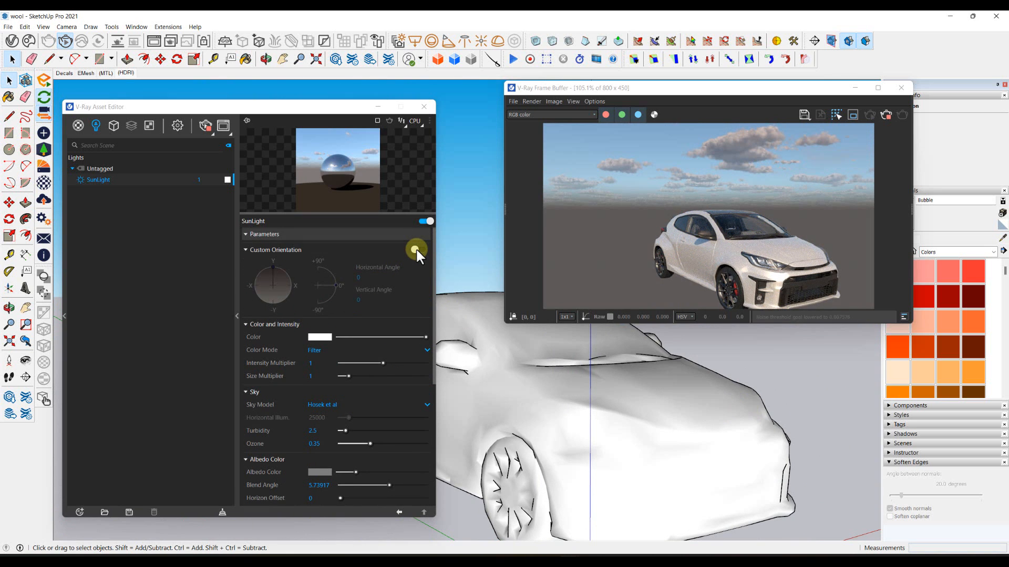
pyautogui.click(416, 250)
pyautogui.moveTo(614, 315); pyautogui.dragTo(460, 363, button='middle')
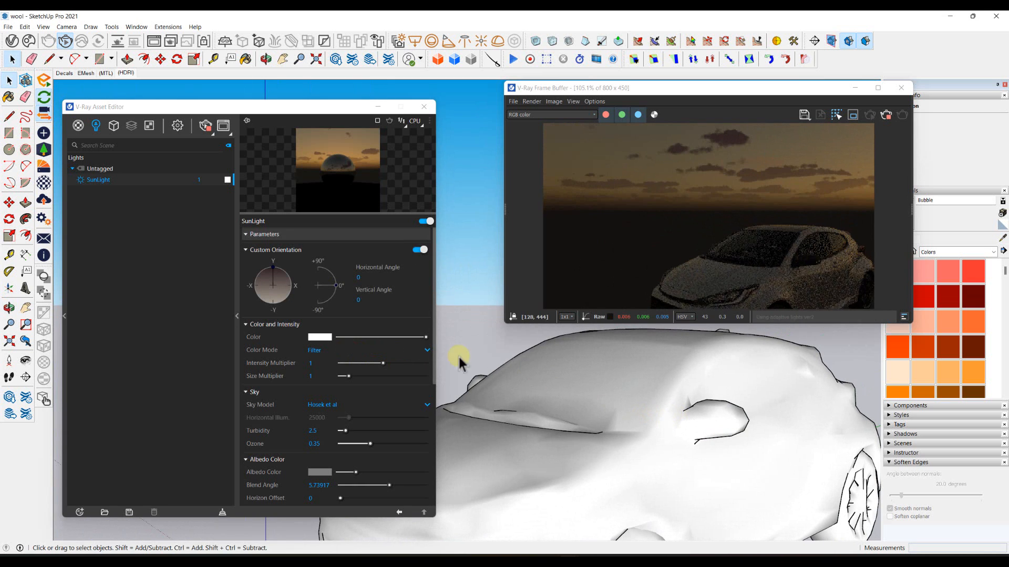
pyautogui.moveTo(338, 283); pyautogui.dragTo(335, 280)
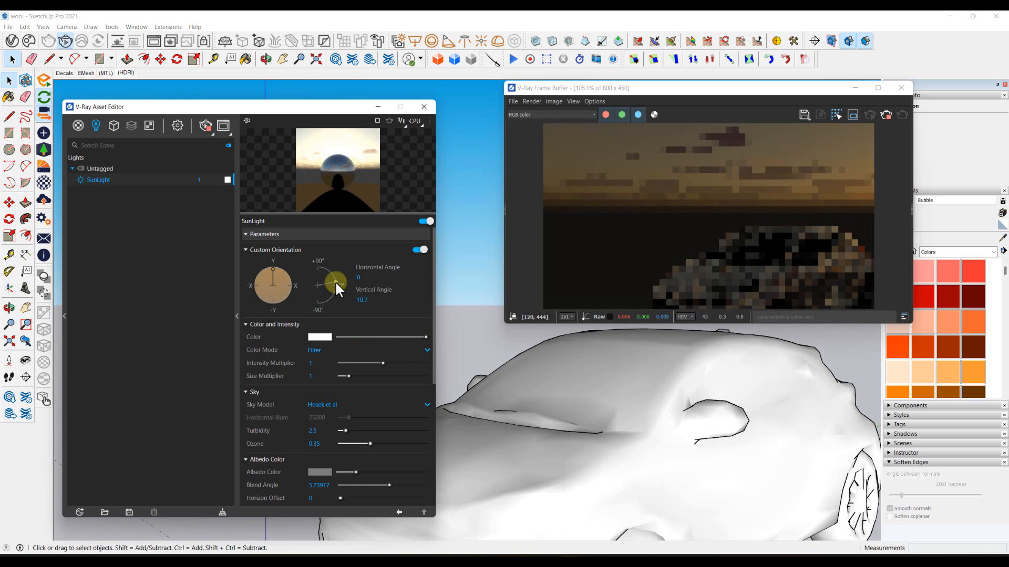
pyautogui.moveTo(678, 399); pyautogui.dragTo(900, 401, button='middle')
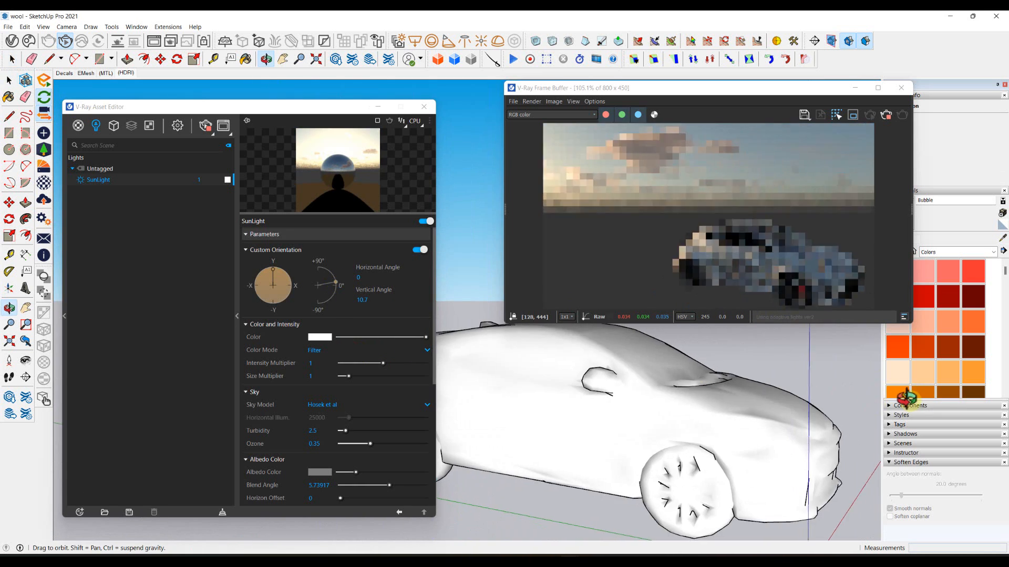
pyautogui.moveTo(682, 387); pyautogui.dragTo(612, 396, button='middle')
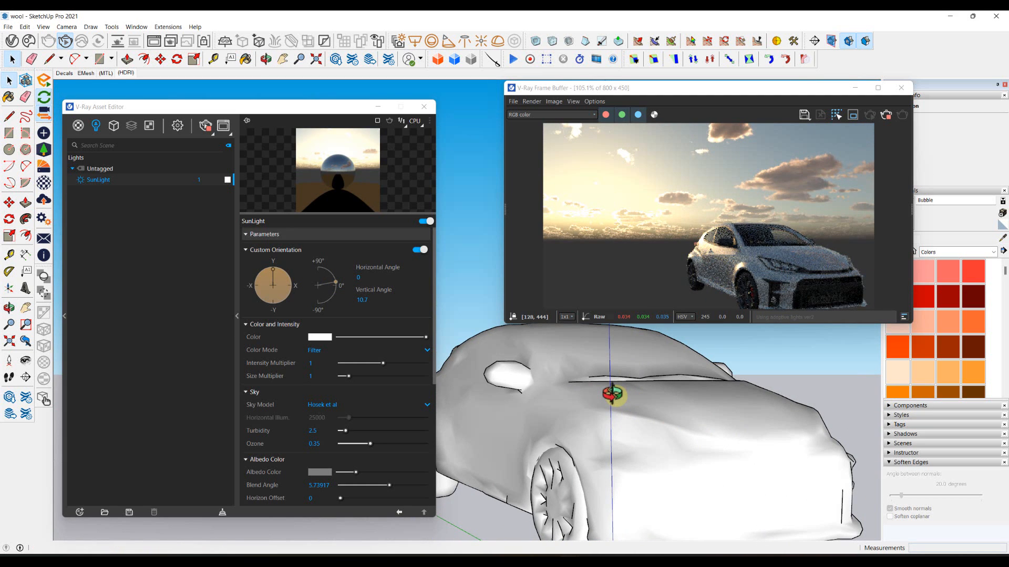
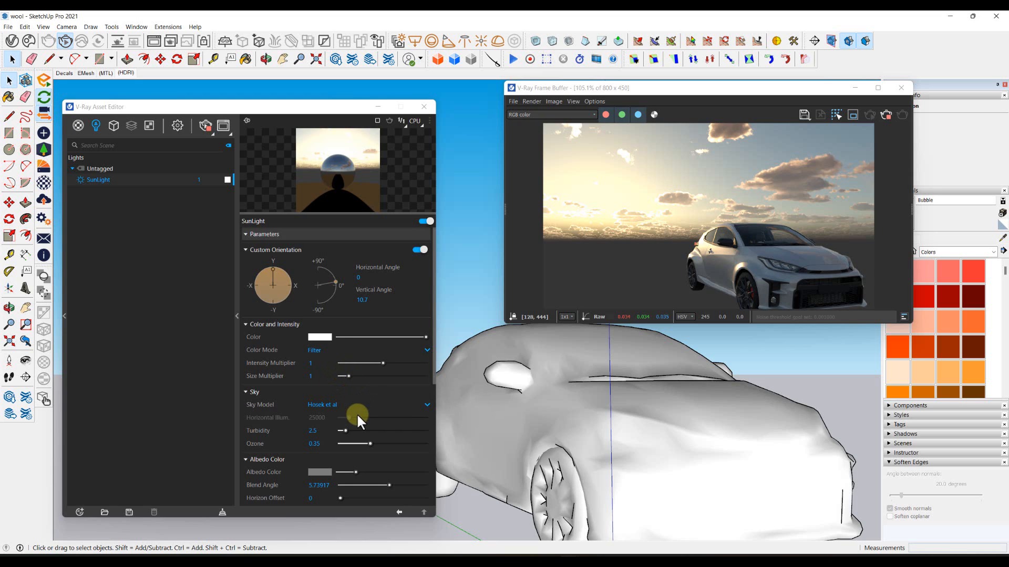
# Step: Set the SunLight clouds' Density to 0.68, Variety to 0.61 and Cirrus Amount to 0.64
pyautogui.moveTo(552, 384)
pyautogui.mouseDown(button='middle')
pyautogui.moveTo(766, 398)
pyautogui.moveTo(654, 390)
pyautogui.mouseUp(button='middle')
pyautogui.scroll(-5, 355, 405)
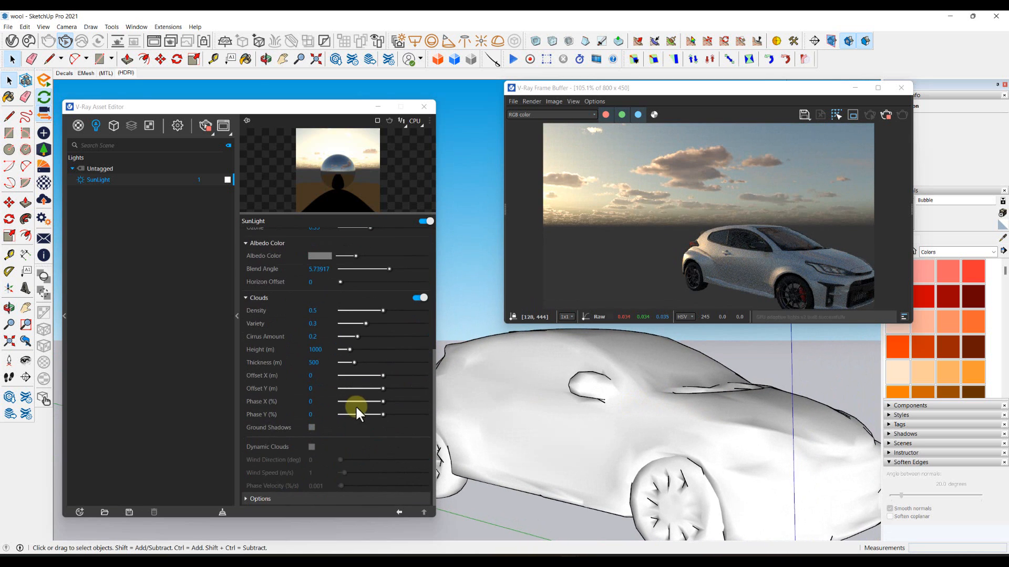
pyautogui.moveTo(387, 309); pyautogui.dragTo(399, 310)
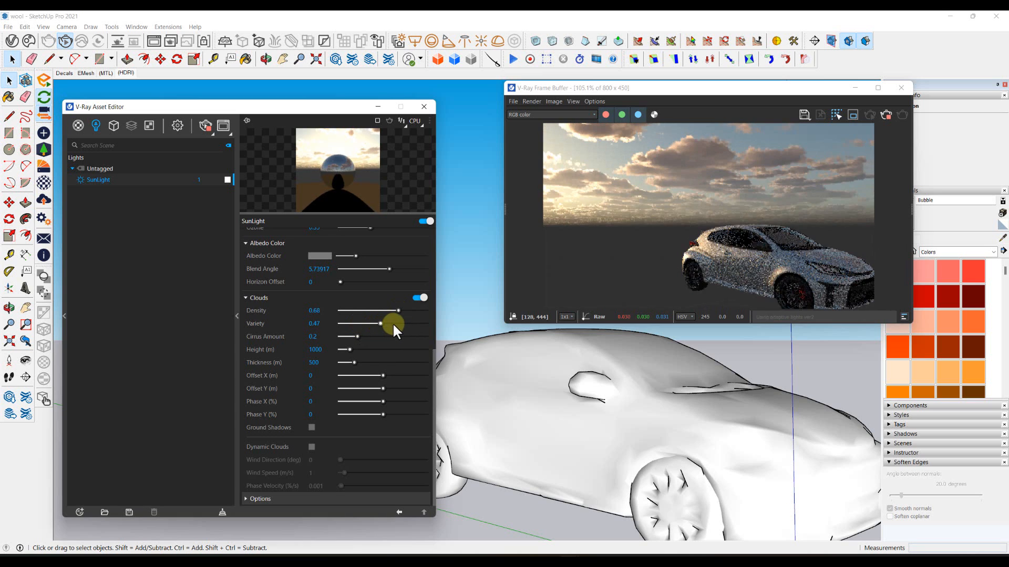
pyautogui.moveTo(402, 324); pyautogui.dragTo(403, 326)
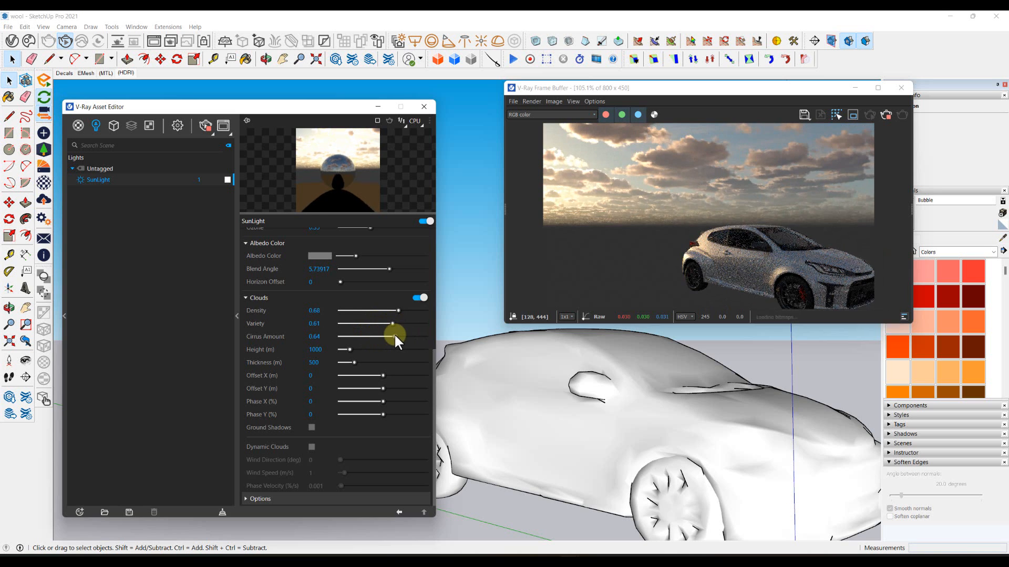
# Step: Set the clouds' Height to about 3825.54 m, Thickness to about 1683.71 m and Offset X to about -524.14 m
pyautogui.moveTo(360, 349); pyautogui.dragTo(376, 350)
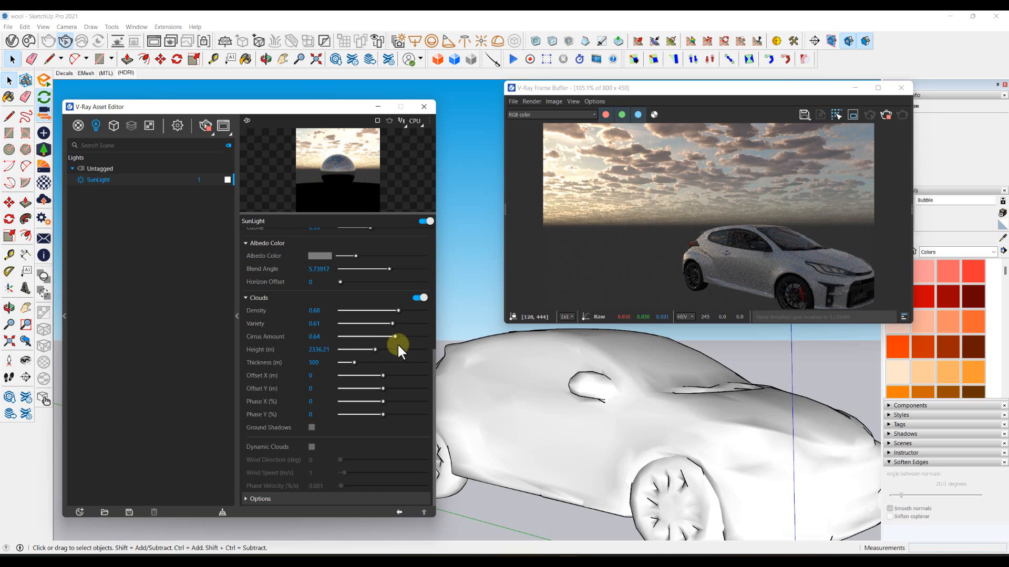
pyautogui.click(390, 349)
pyautogui.click(403, 349)
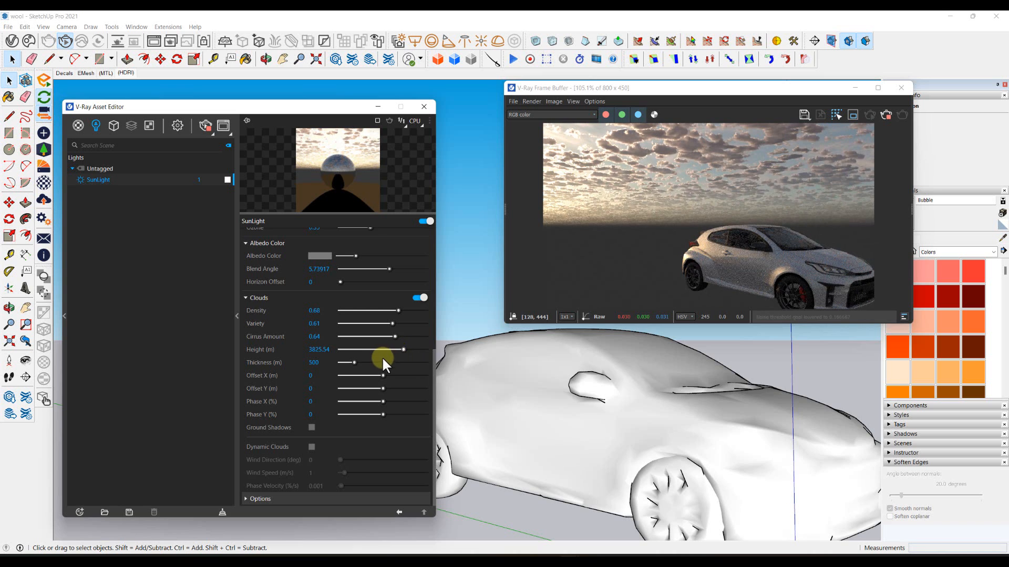
pyautogui.moveTo(365, 362); pyautogui.dragTo(388, 362)
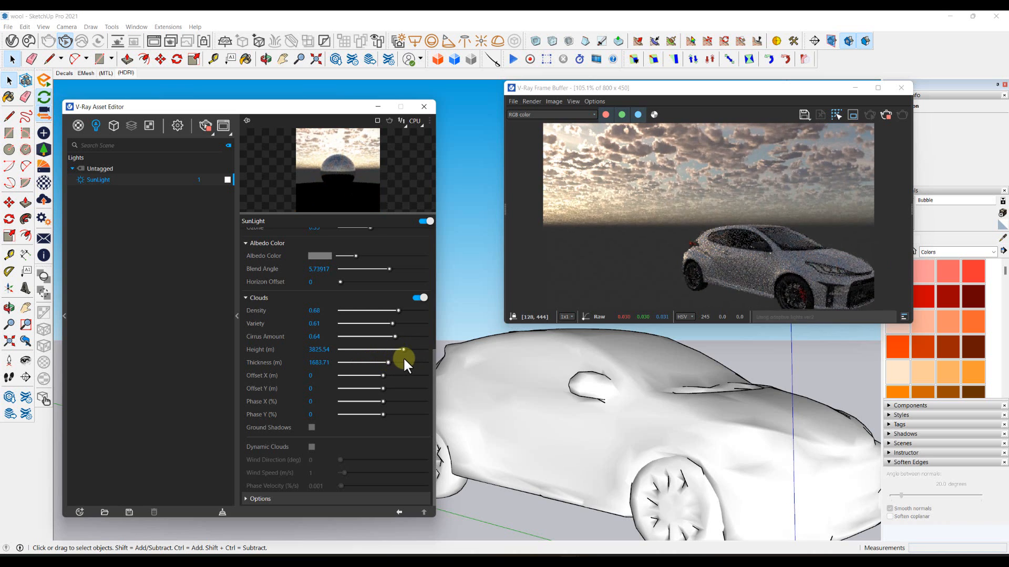
pyautogui.click(361, 376)
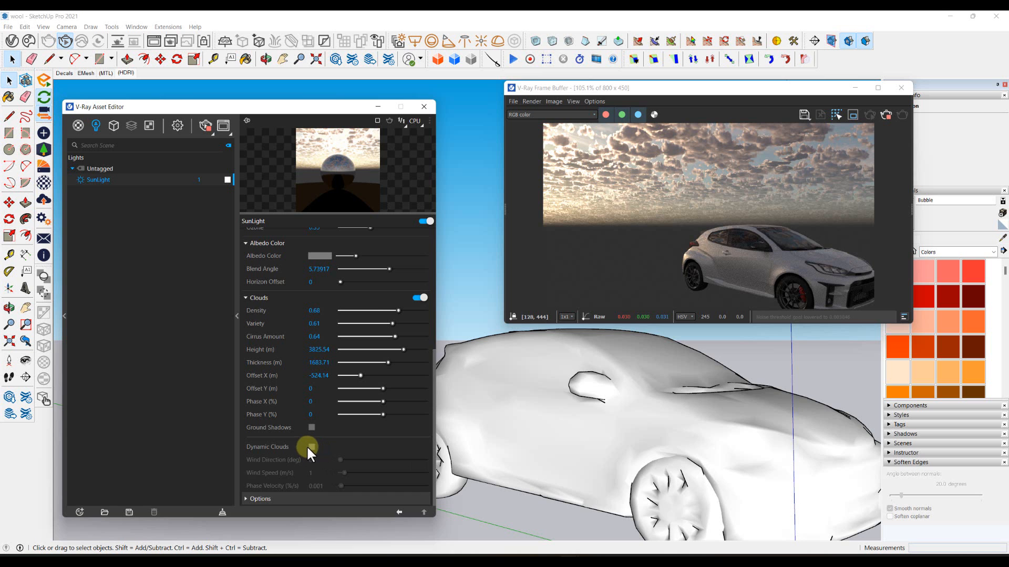
# Step: View the car from the side and set the SunLight's vertical angle to 8.9
pyautogui.moveTo(597, 371); pyautogui.dragTo(347, 295, button='middle')
pyautogui.scroll(5, 315, 295)
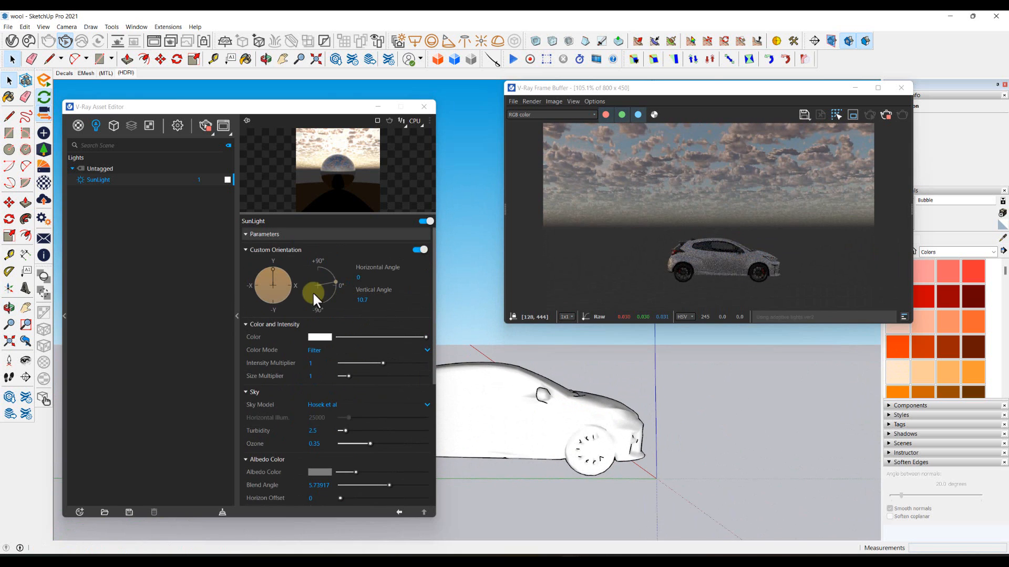
pyautogui.moveTo(340, 281)
pyautogui.mouseDown()
pyautogui.moveTo(331, 273)
pyautogui.moveTo(335, 281)
pyautogui.mouseUp()
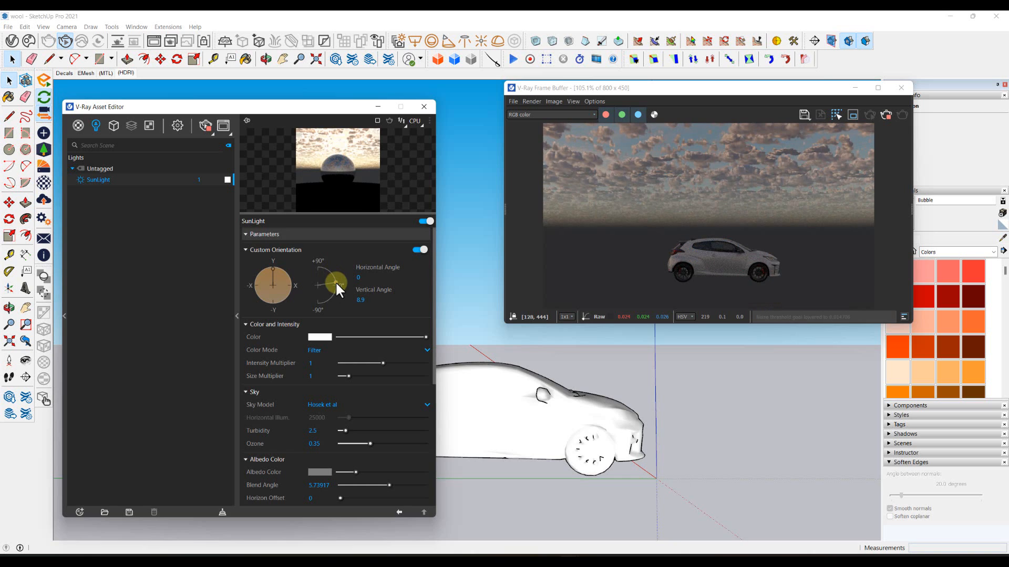
# Step: Turn off Clouds and Custom Orientation for the SunLight and restart the interactive render
pyautogui.click(205, 127)
pyautogui.scroll(-3, 408, 362)
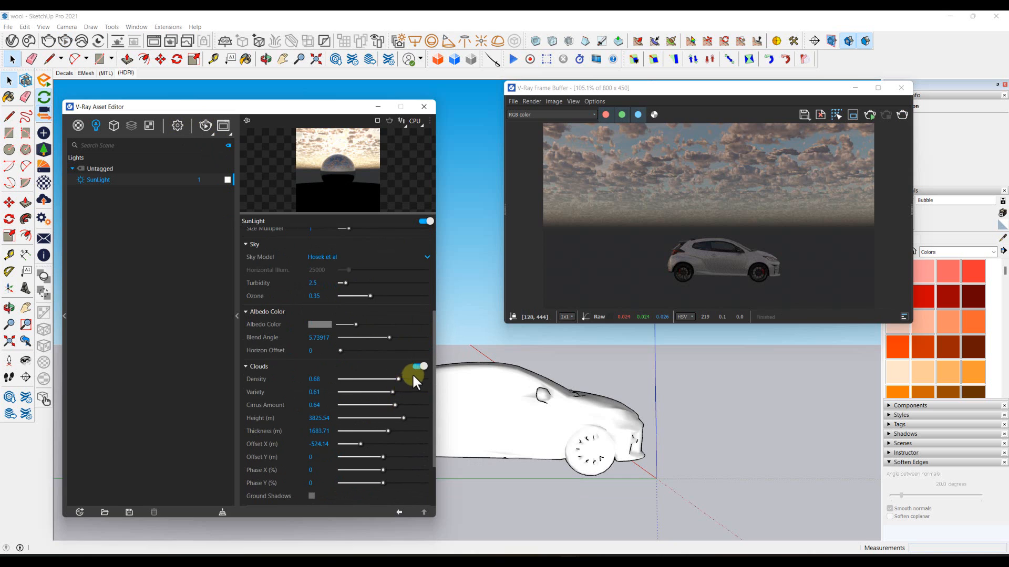
pyautogui.scroll(3, 412, 367)
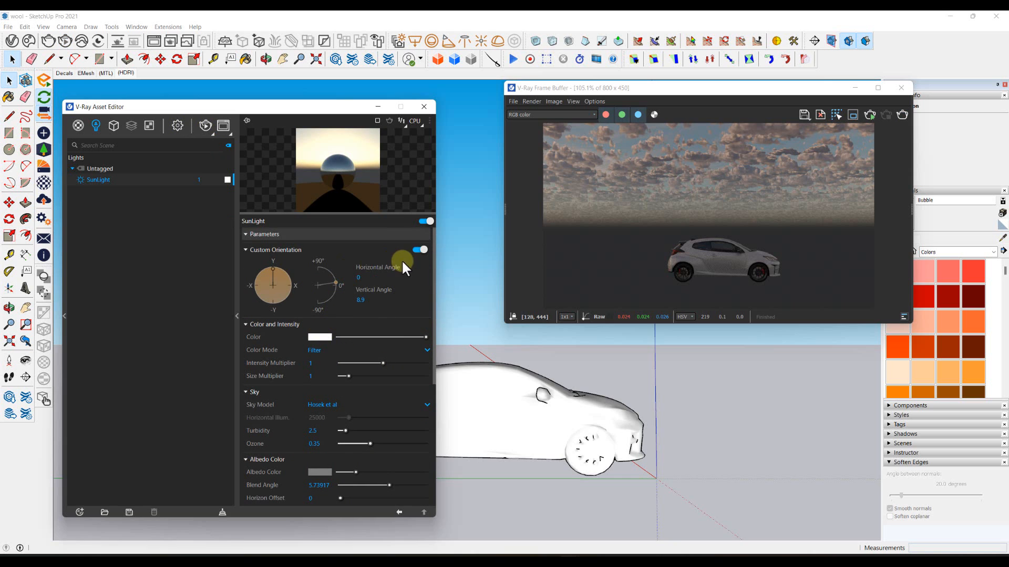
pyautogui.click(413, 248)
pyautogui.click(206, 125)
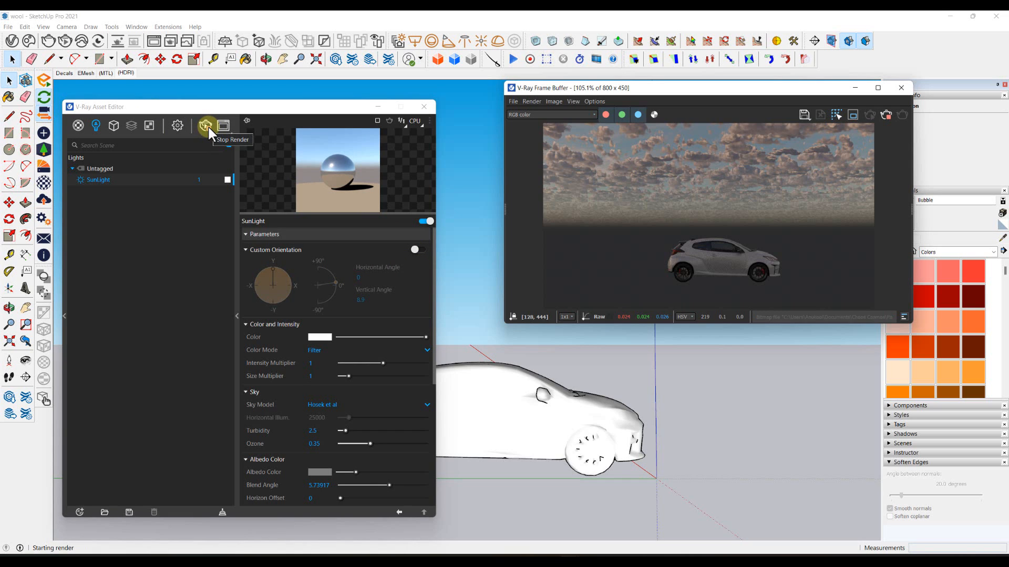
pyautogui.click(208, 128)
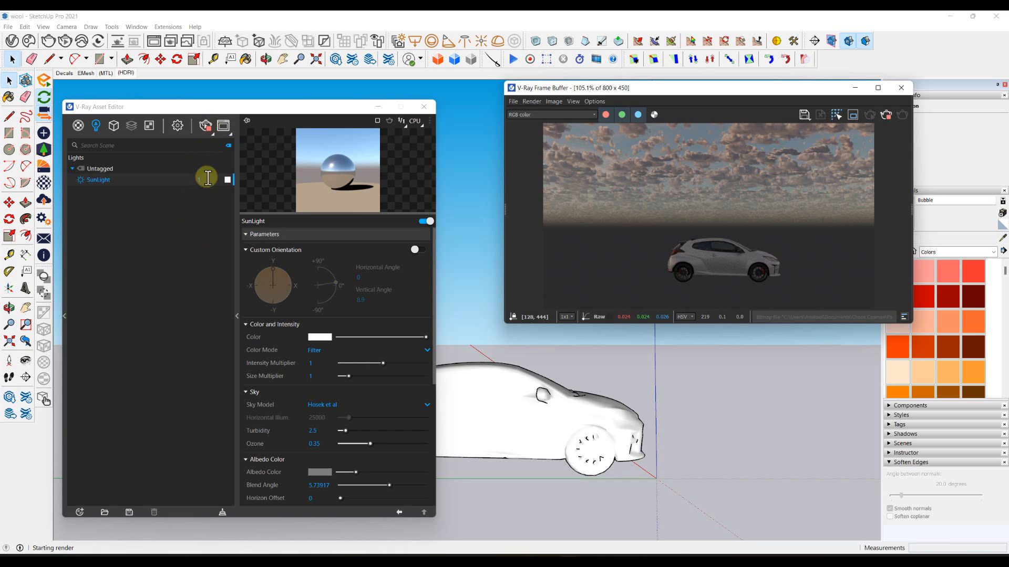
pyautogui.click(205, 125)
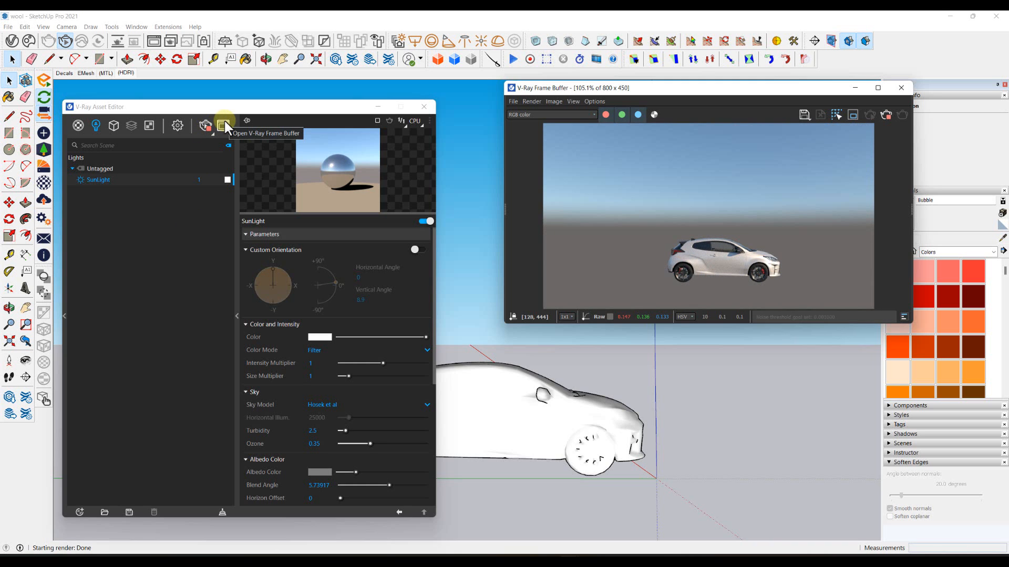
# Step: View the car closer from a front-side angle under the clear sky and stop the render
pyautogui.scroll(5, 525, 418)
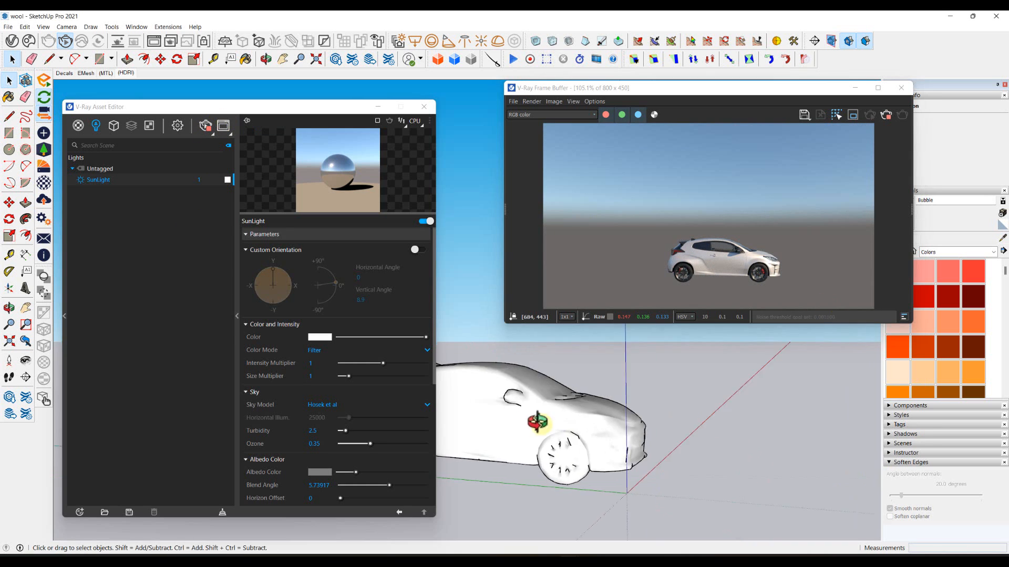
pyautogui.moveTo(503, 417)
pyautogui.mouseDown(button='middle')
pyautogui.moveTo(547, 423)
pyautogui.moveTo(547, 440)
pyautogui.mouseUp(button='middle')
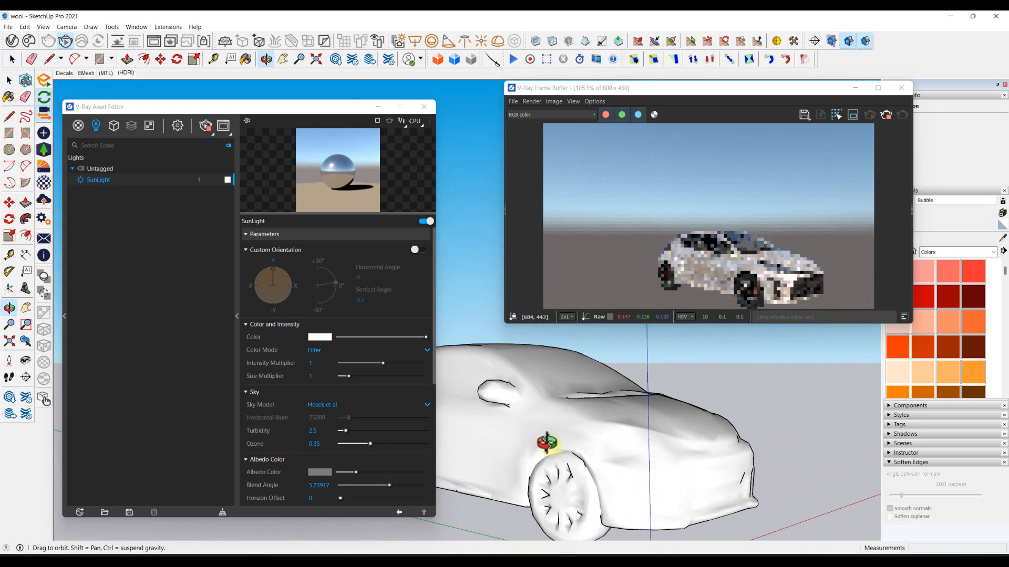
pyautogui.click(205, 125)
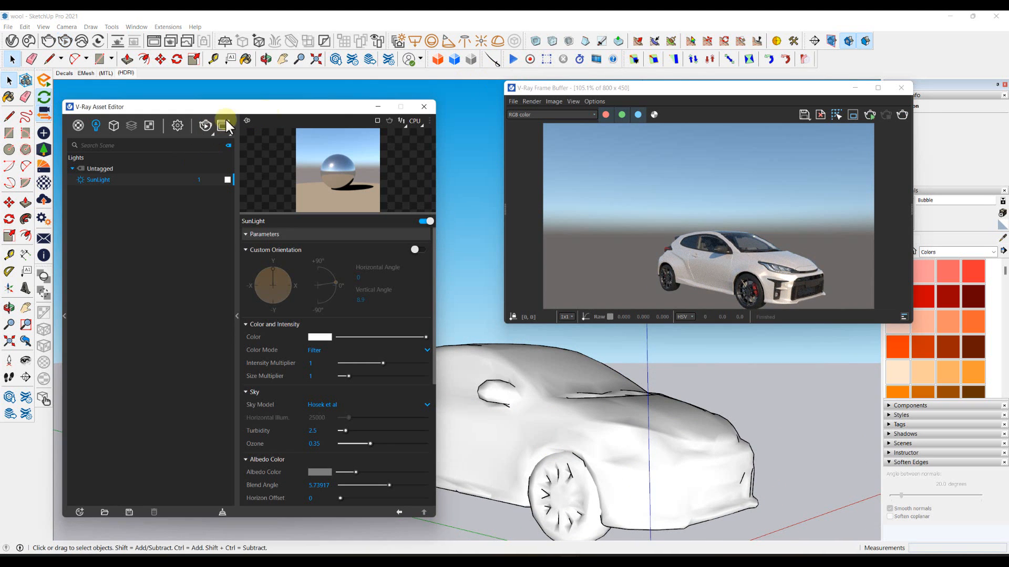
# Step: Place a dome light on the ground in front of the car, select it and render the scene interactively
pyautogui.click(497, 44)
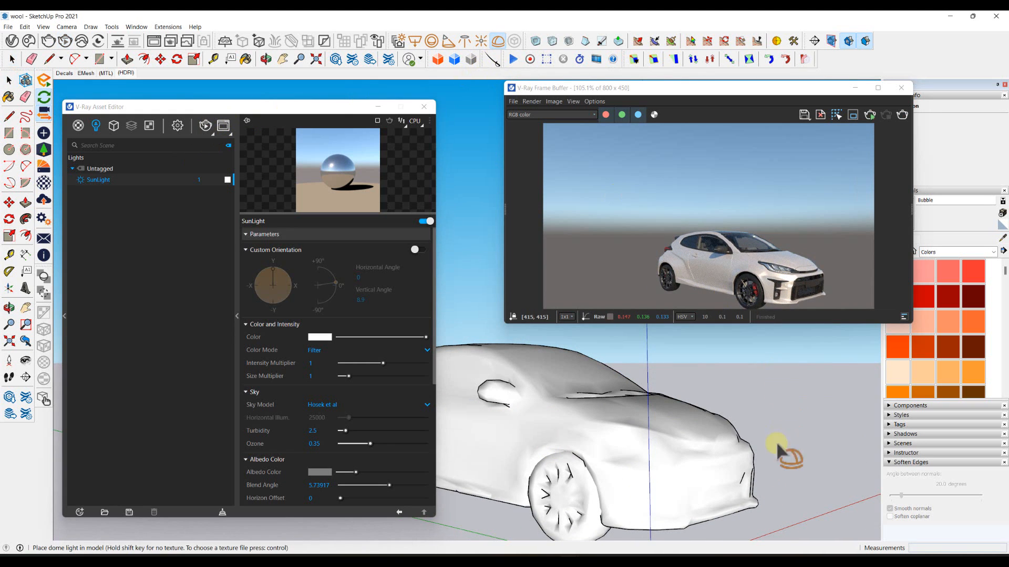
pyautogui.click(789, 498)
pyautogui.moveTo(795, 480)
pyautogui.mouseDown(button='middle')
pyautogui.moveTo(774, 494)
pyautogui.moveTo(722, 486)
pyautogui.moveTo(649, 418)
pyautogui.moveTo(628, 425)
pyautogui.mouseUp(button='middle')
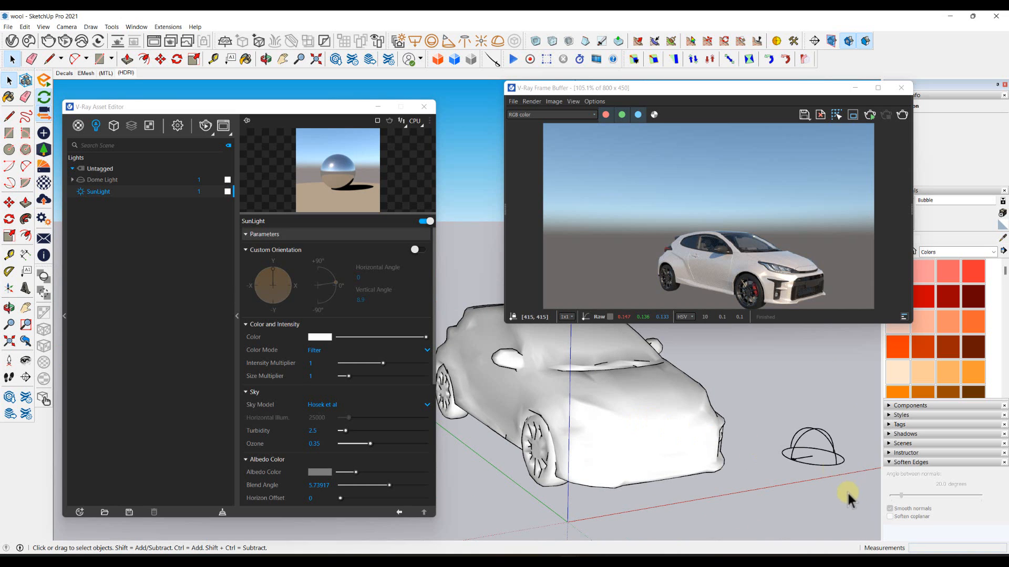
pyautogui.click(783, 421)
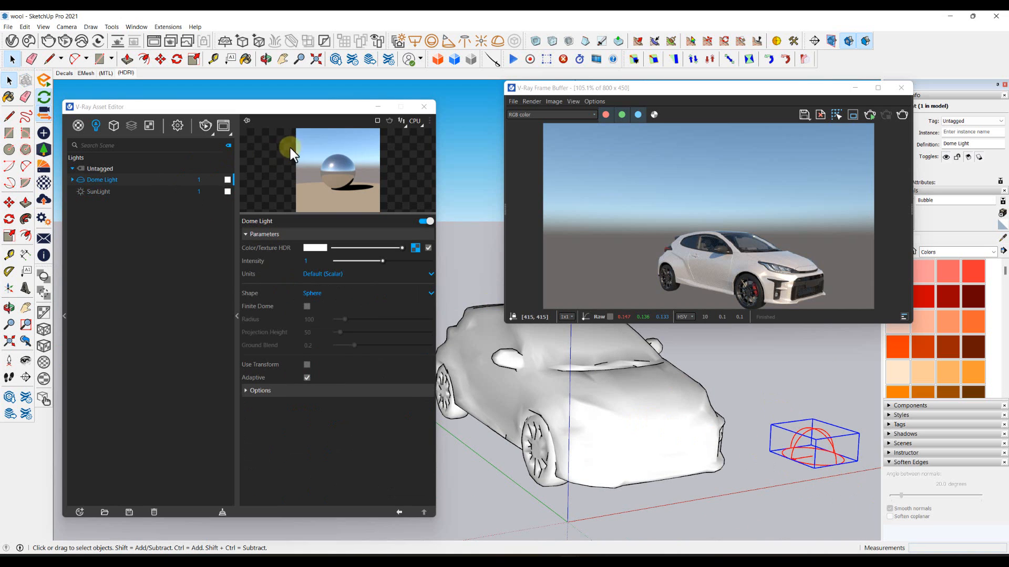
pyautogui.click(204, 124)
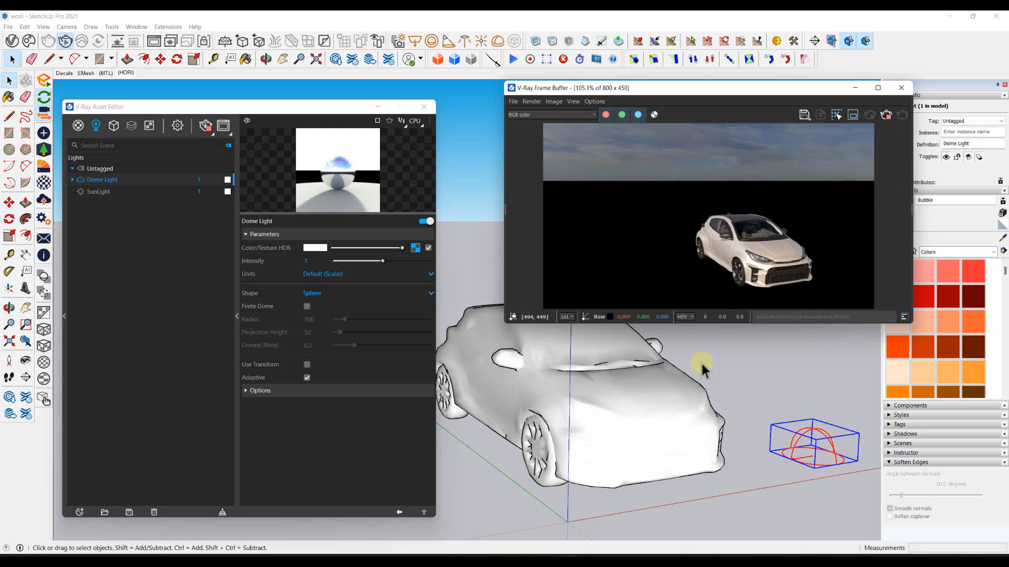
pyautogui.moveTo(701, 362); pyautogui.dragTo(743, 349, button='middle')
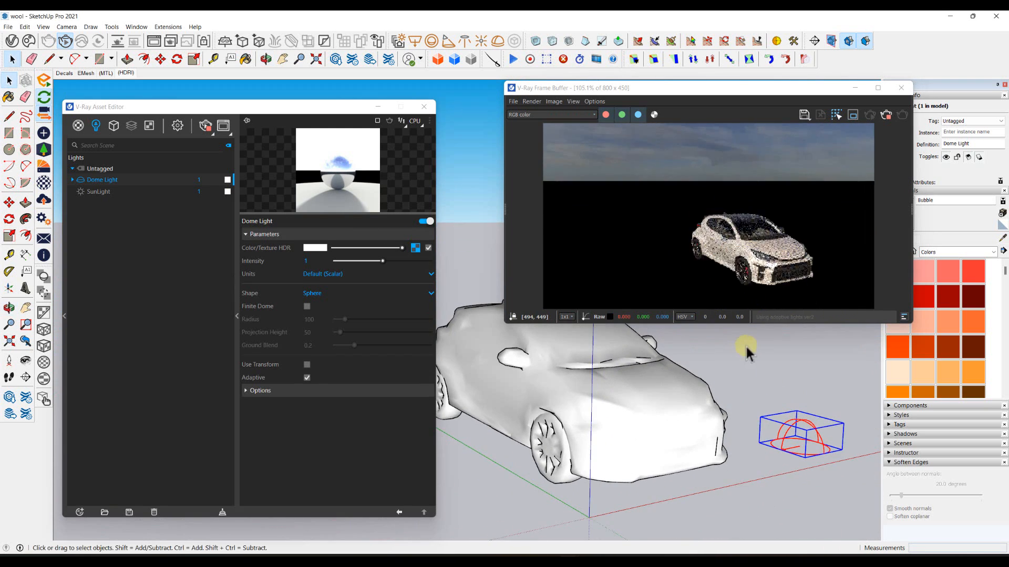
# Step: Load the fouriesburg_mountain_lookout_4k HDR image as the dome light's texture and turn the view toward the HDRI's sun
pyautogui.click(417, 247)
pyautogui.click(430, 248)
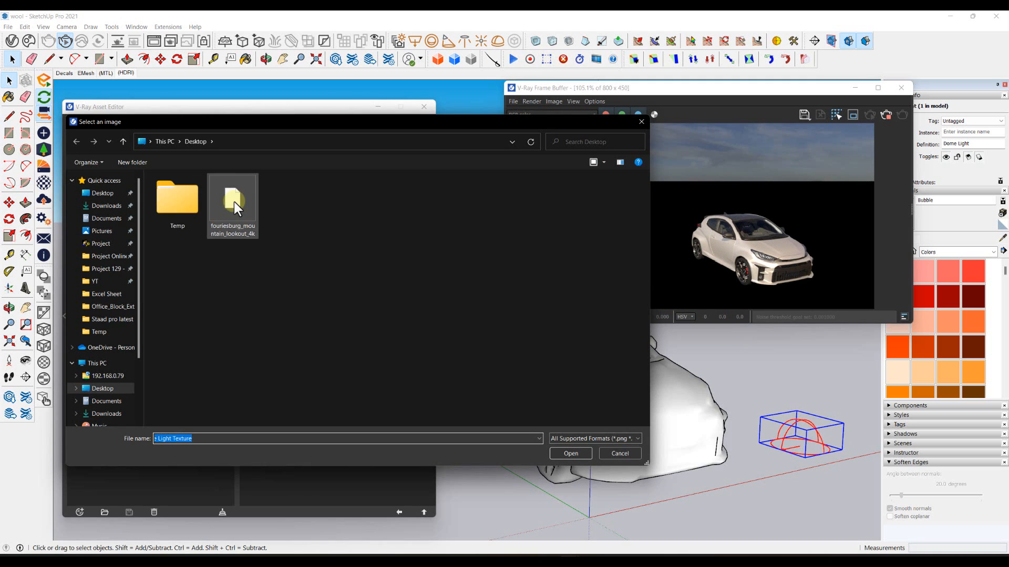
pyautogui.click(233, 202)
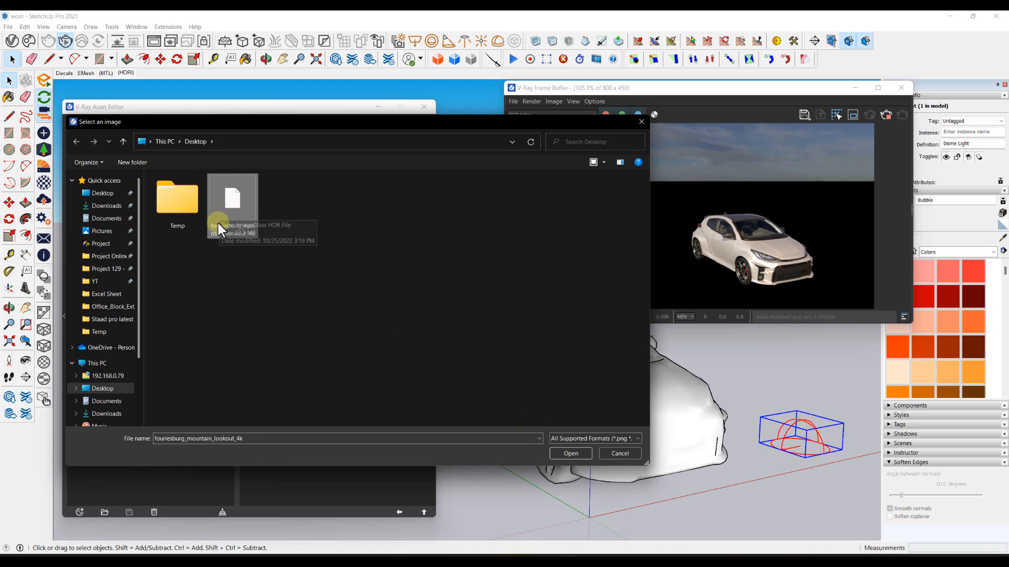
pyautogui.click(581, 455)
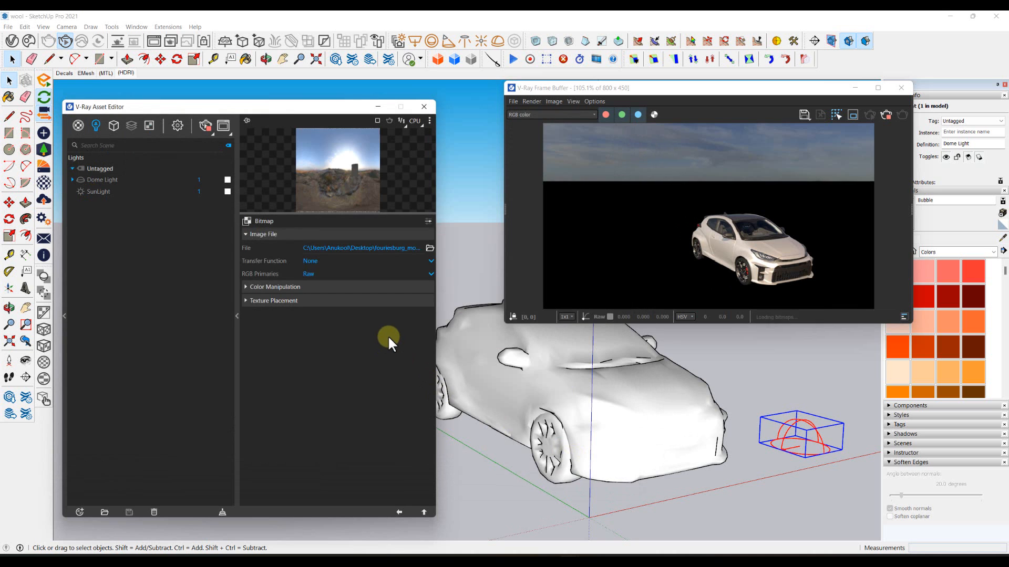
pyautogui.moveTo(653, 391); pyautogui.dragTo(290, 342, button='middle')
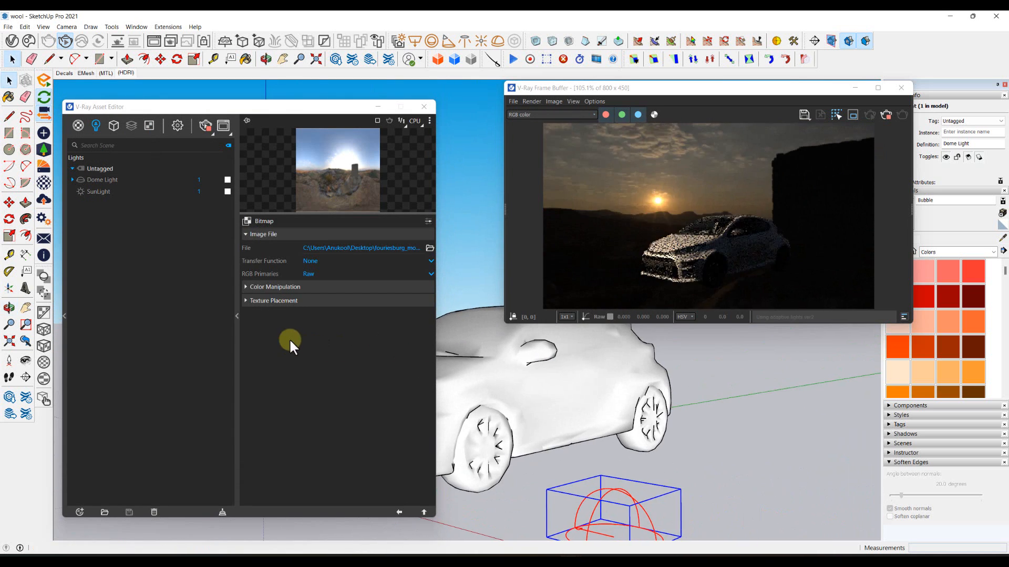
# Step: Try an intensity of 30 for the dome light and settle on 20
pyautogui.click(425, 513)
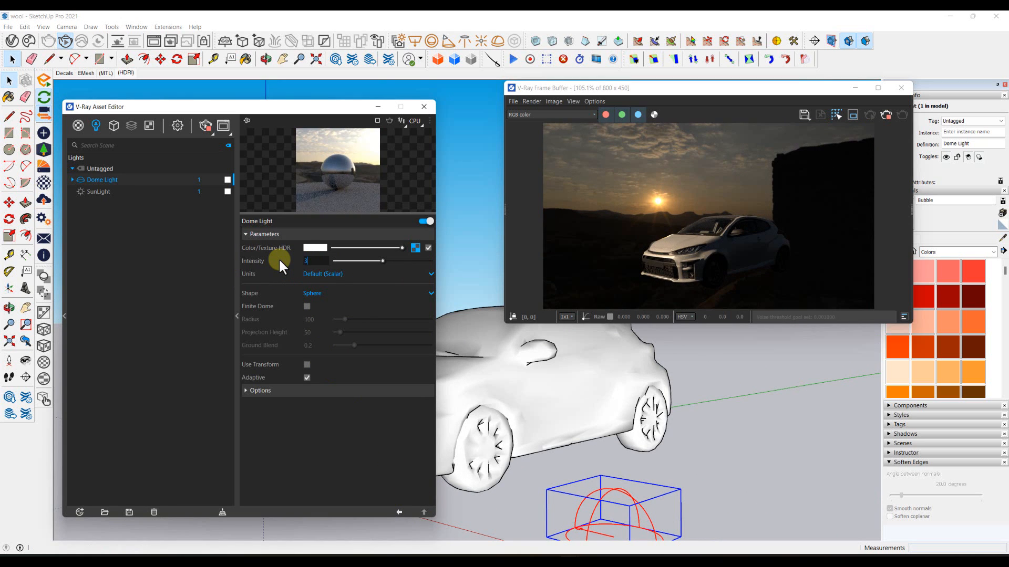
pyautogui.write('30')
pyautogui.press('Return')
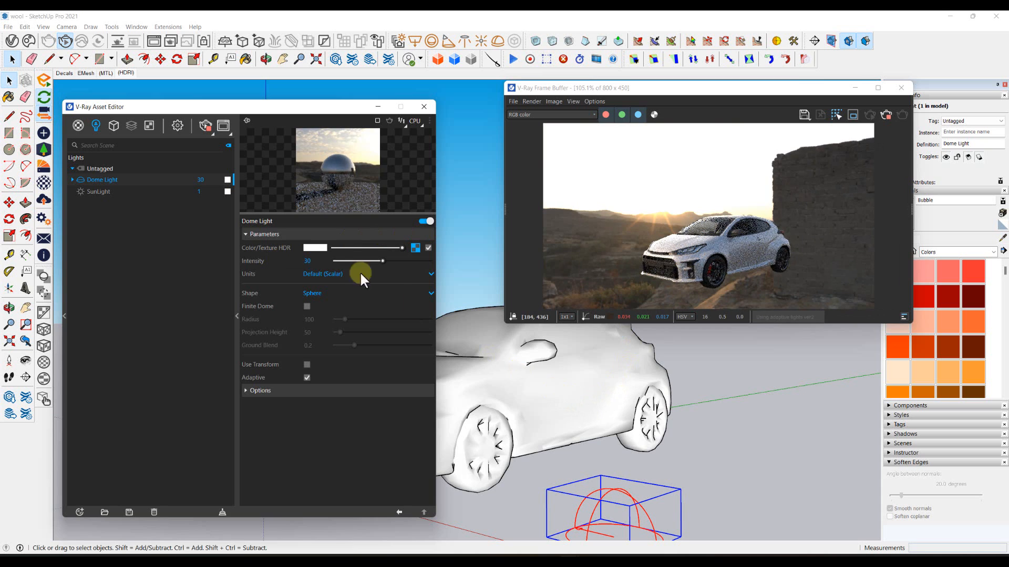
pyautogui.doubleClick(305, 261)
pyautogui.write('20')
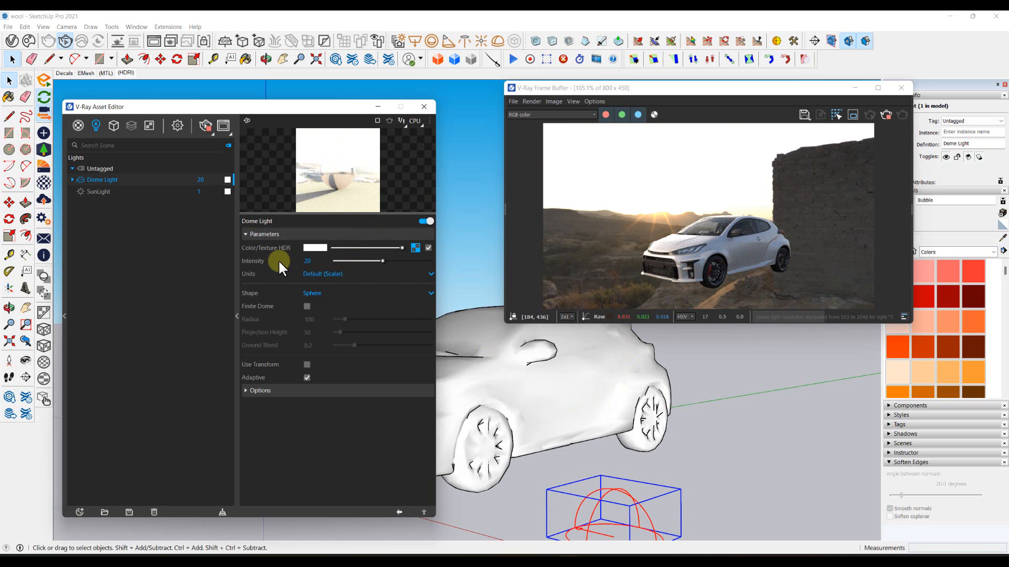
pyautogui.press('Return')
# Step: Examine the car against the HDRI background from several sides and from farther away
pyautogui.moveTo(515, 427); pyautogui.dragTo(461, 402, button='middle')
pyautogui.press('space')
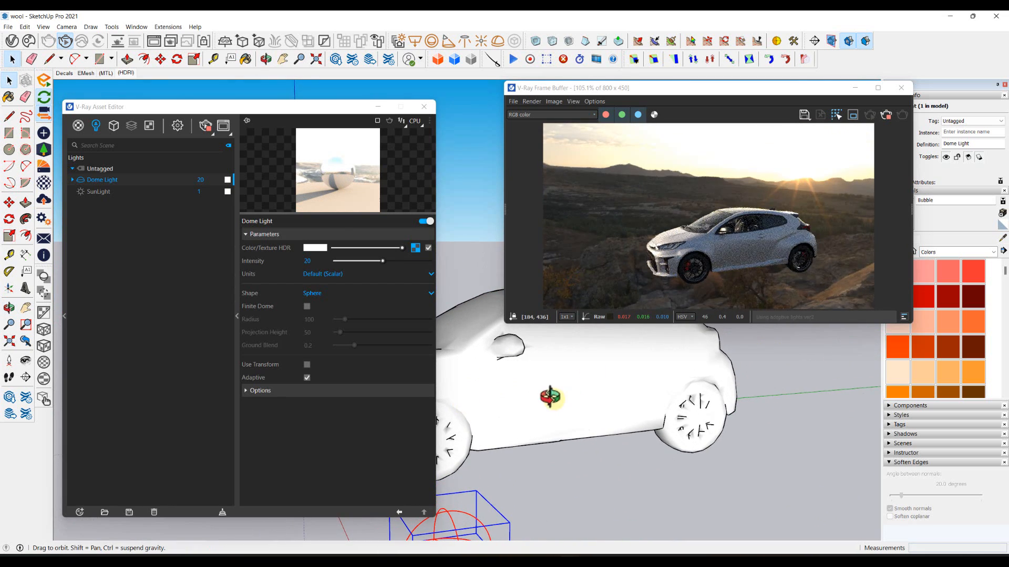
pyautogui.moveTo(547, 401); pyautogui.dragTo(638, 374, button='middle')
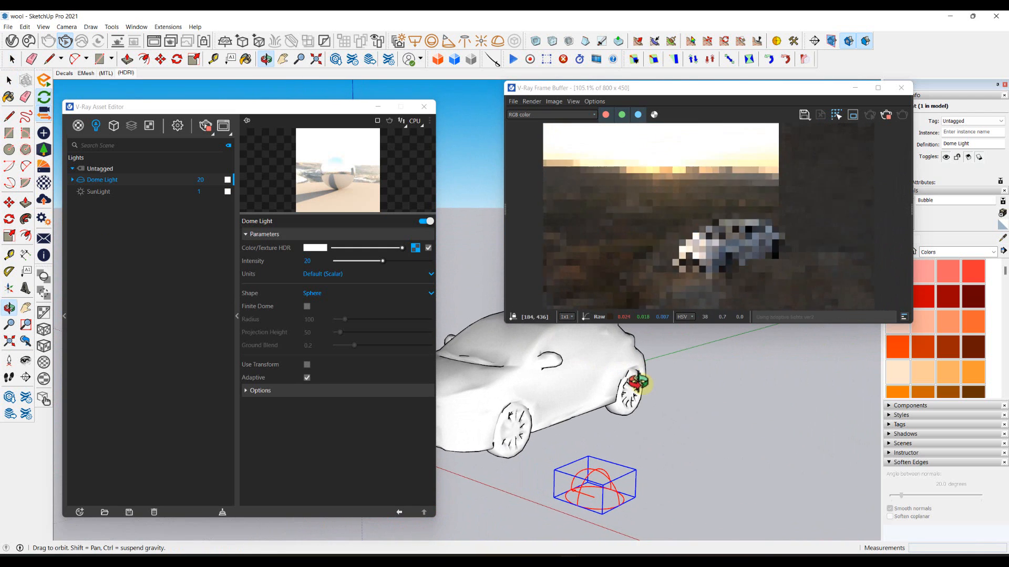
pyautogui.press('space')
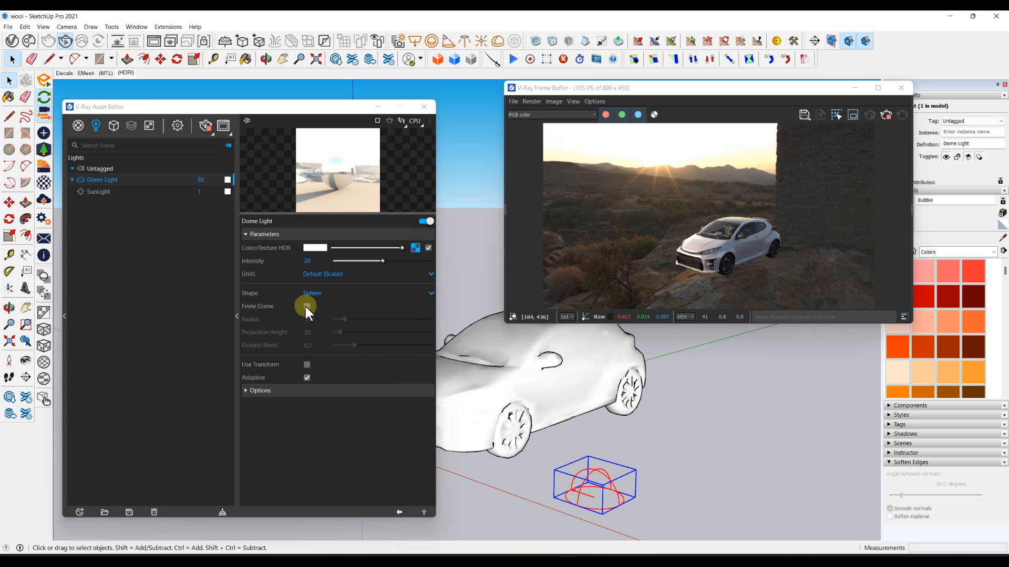
# Step: Enable Finite Dome for the dome light and view the car with the dome from a slightly different angle
pyautogui.click(306, 307)
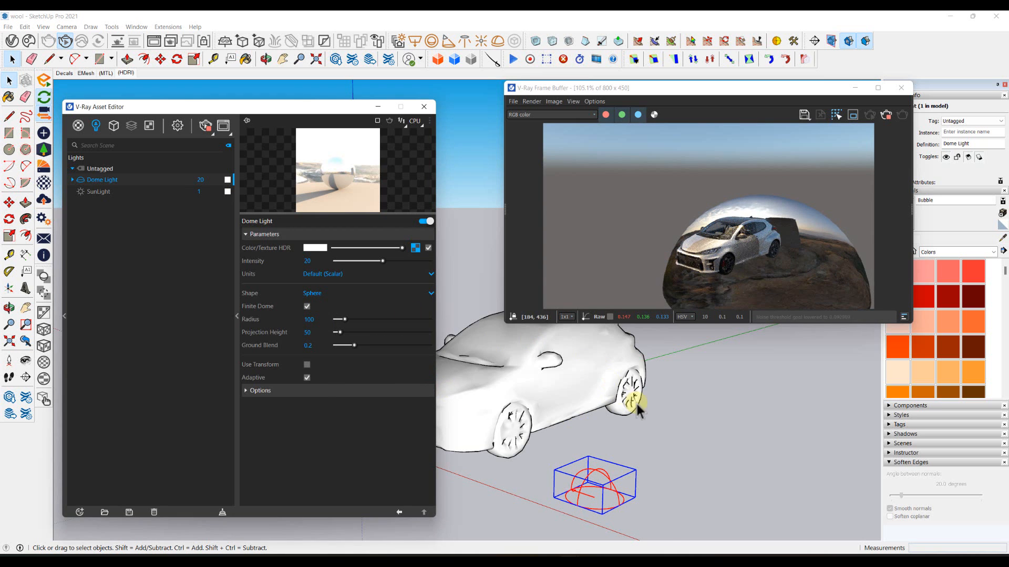
pyautogui.moveTo(637, 408); pyautogui.dragTo(653, 392, button='middle')
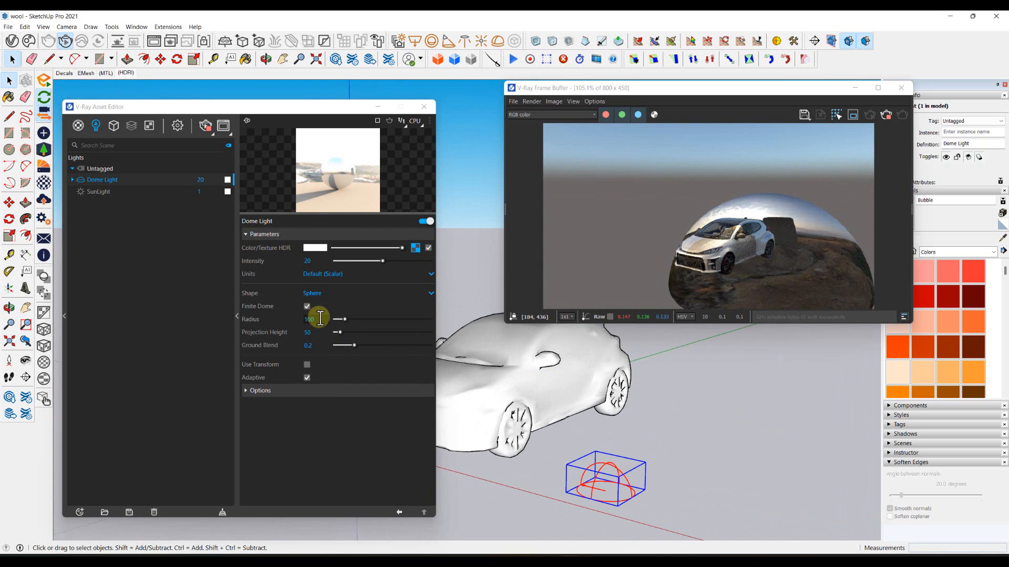
# Step: Set the finite dome's radius to 250 and check the rendered car from closer and farther viewpoints
pyautogui.moveTo(320, 318); pyautogui.dragTo(292, 319)
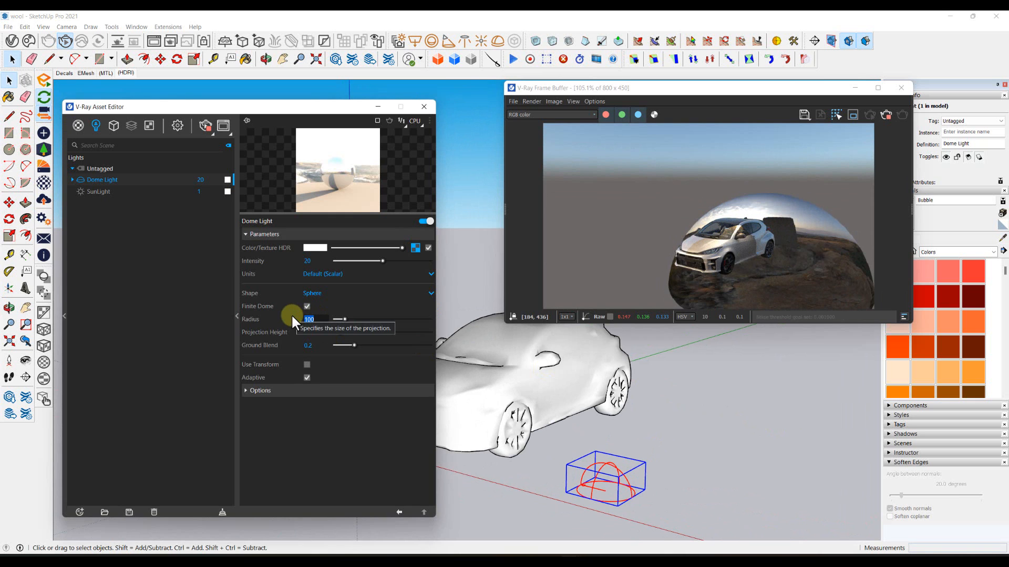
pyautogui.write('250')
pyautogui.press('Return')
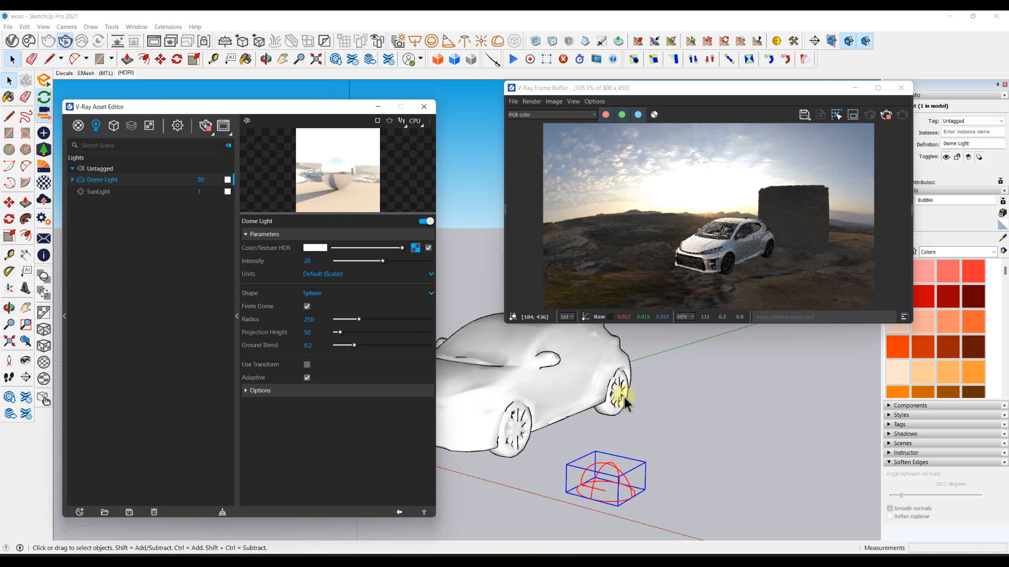
pyautogui.moveTo(570, 410); pyautogui.dragTo(562, 435, button='middle')
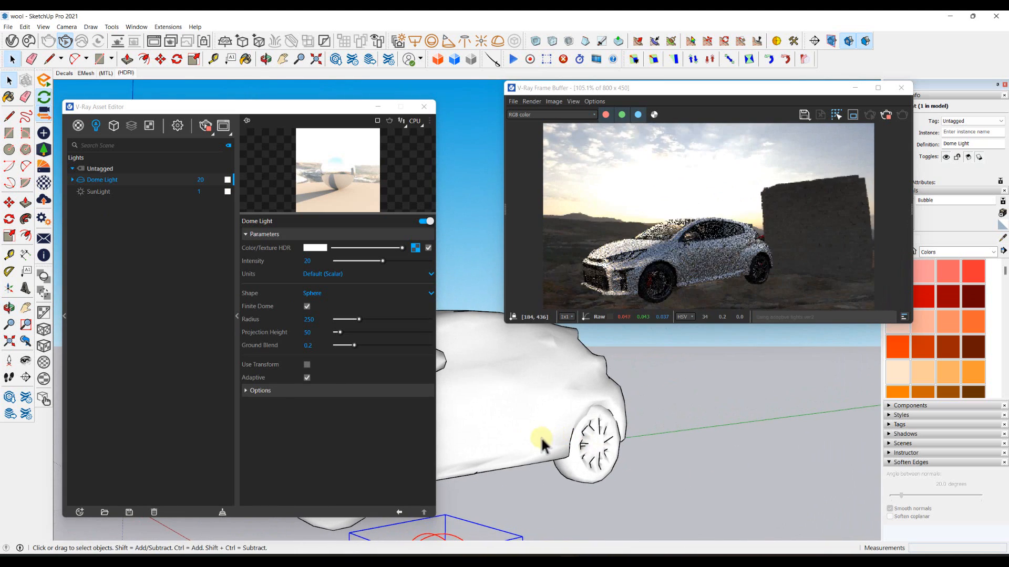
pyautogui.scroll(-5, 620, 420)
pyautogui.scroll(5, 620, 421)
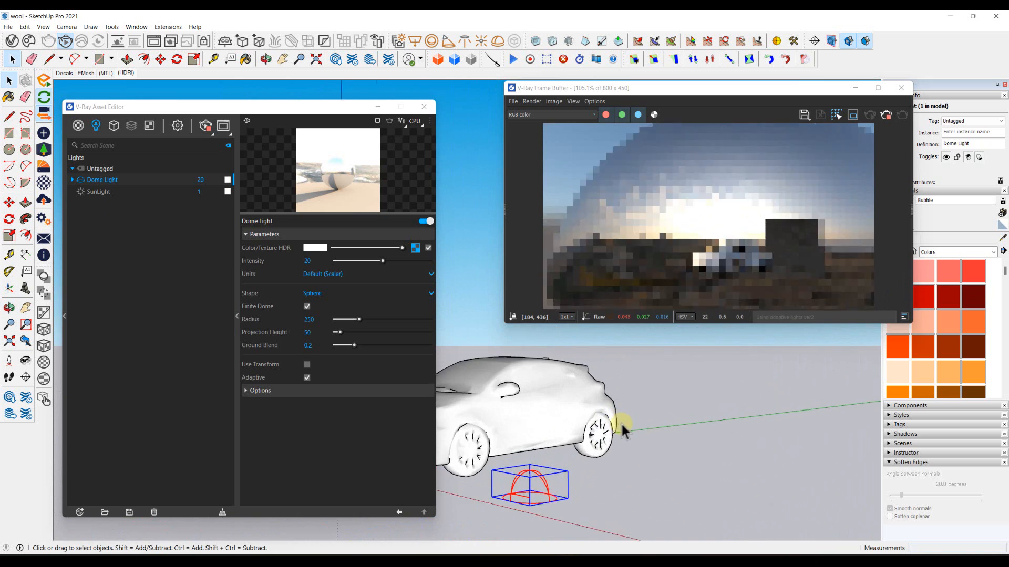
pyautogui.moveTo(566, 430); pyautogui.dragTo(582, 441, button='middle')
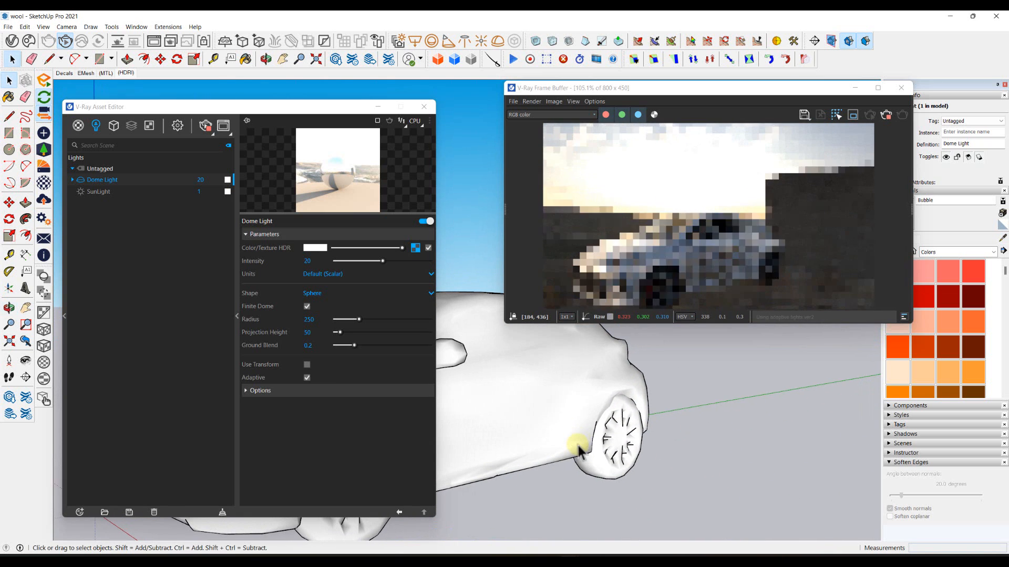
# Step: Try a projection height of 100 for the finite dome and view the car from other angles
pyautogui.click(317, 336)
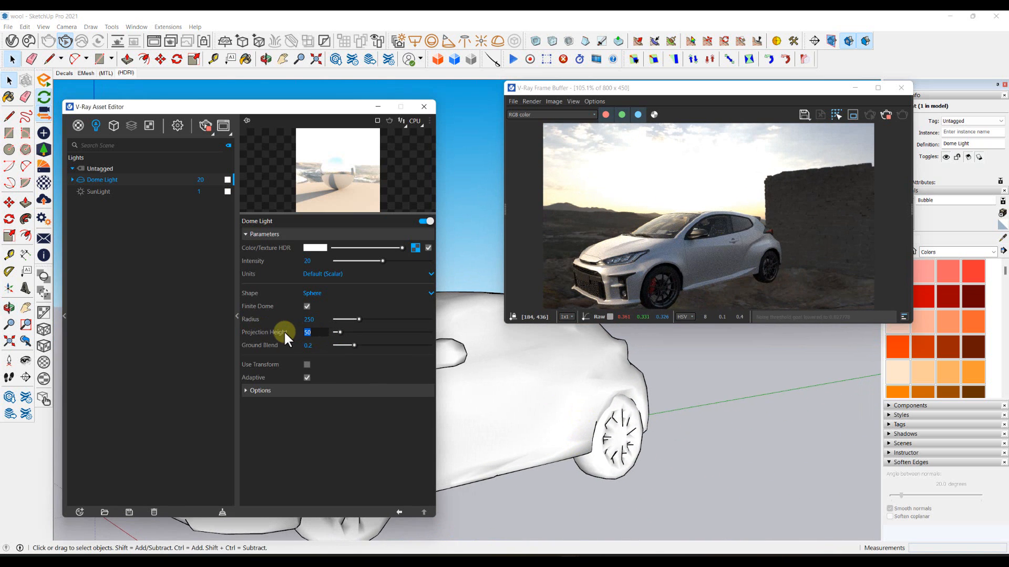
pyautogui.press('Return')
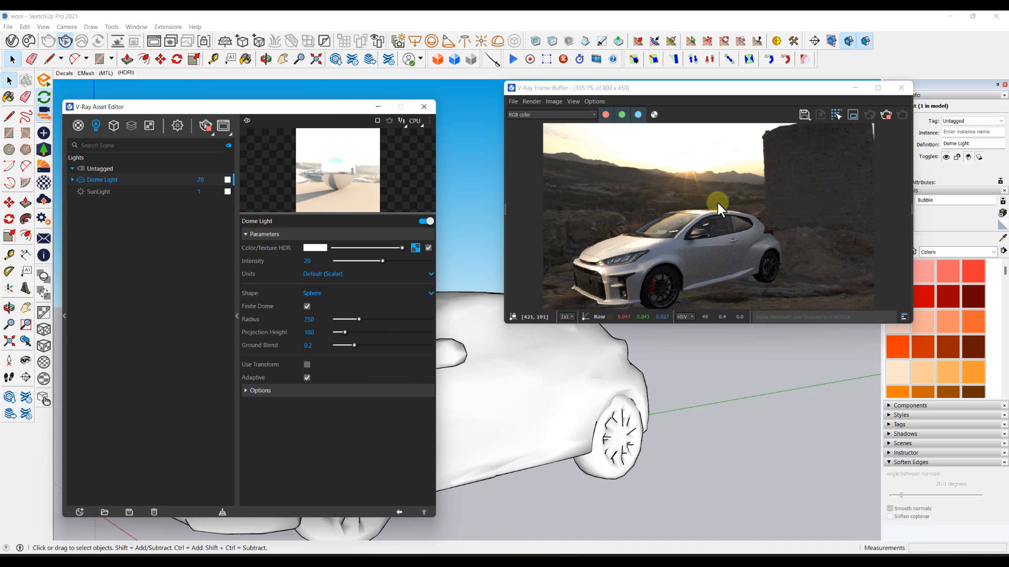
pyautogui.moveTo(674, 356)
pyautogui.mouseDown(button='middle')
pyautogui.moveTo(623, 374)
pyautogui.moveTo(799, 377)
pyautogui.mouseUp(button='middle')
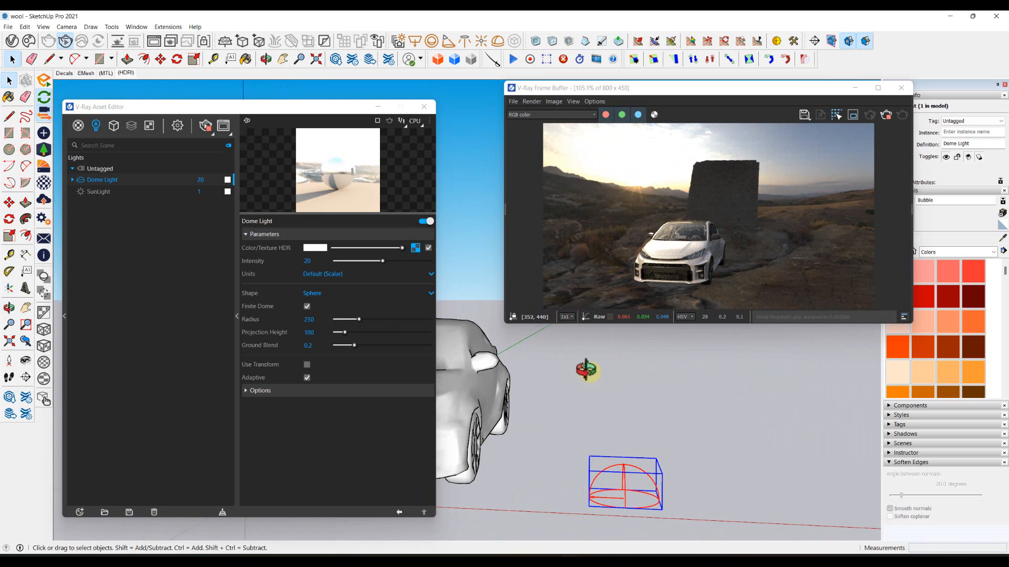
pyautogui.moveTo(586, 371)
pyautogui.mouseDown(button='middle')
pyautogui.moveTo(840, 355)
pyautogui.moveTo(497, 336)
pyautogui.mouseUp(button='middle')
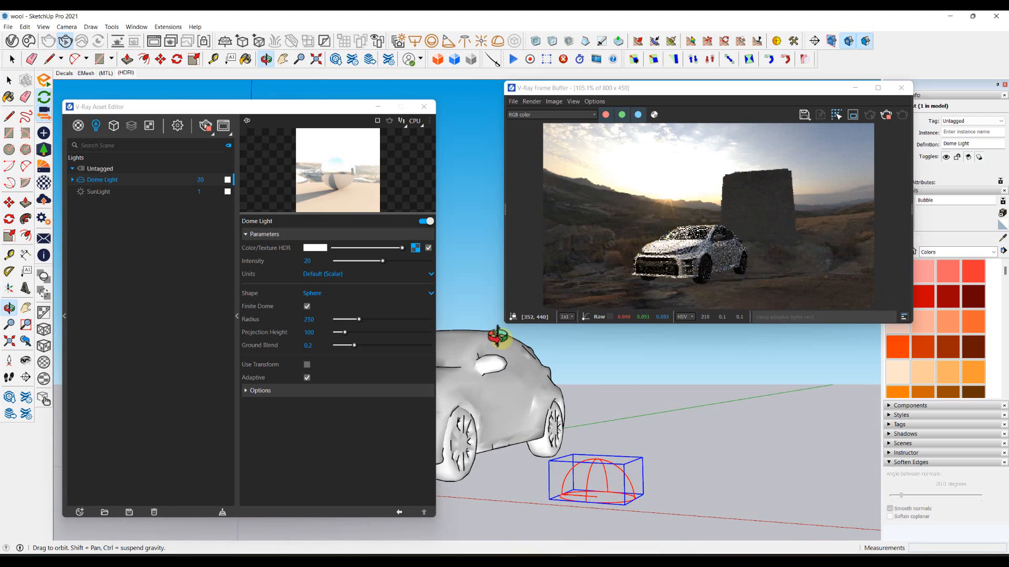
pyautogui.scroll(2, 561, 343)
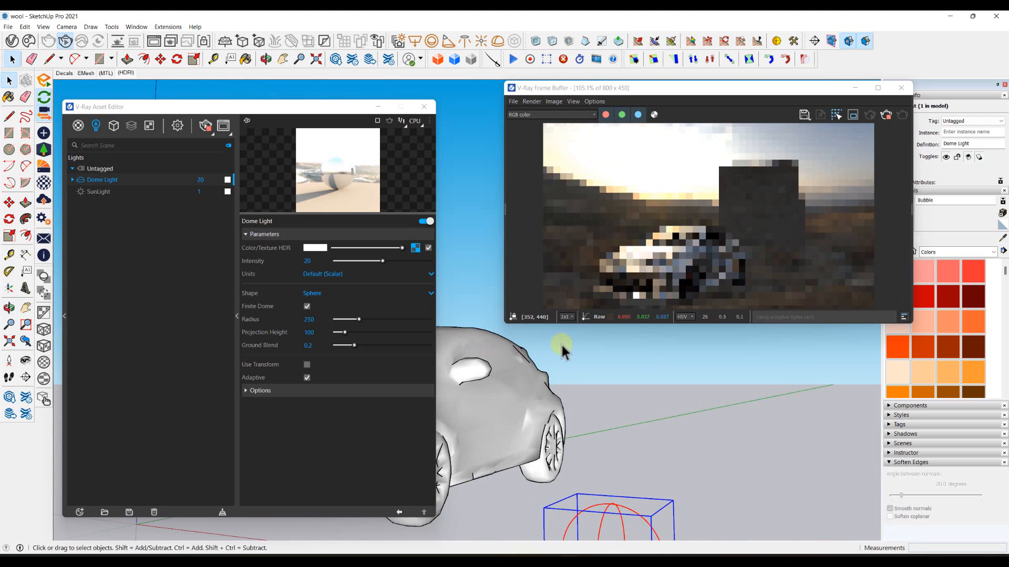
# Step: Set the dome's projection height to 50 and view the car from a higher angle
pyautogui.click(326, 332)
pyautogui.write('50')
pyautogui.press('Return')
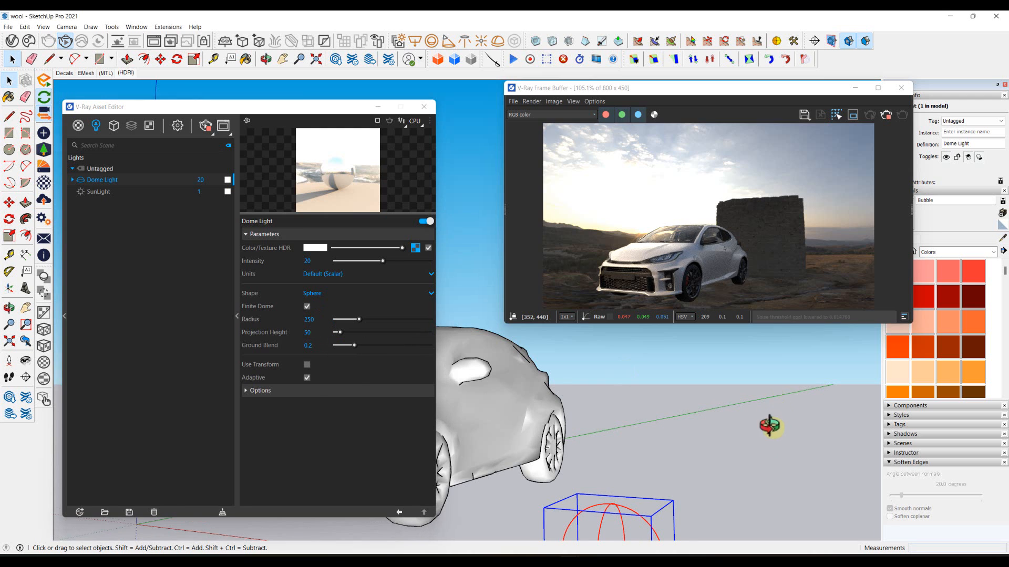
pyautogui.moveTo(768, 421); pyautogui.dragTo(755, 461, button='middle')
pyautogui.moveTo(660, 409)
pyautogui.mouseDown(button='middle')
pyautogui.moveTo(660, 430)
pyautogui.moveTo(642, 442)
pyautogui.mouseUp(button='middle')
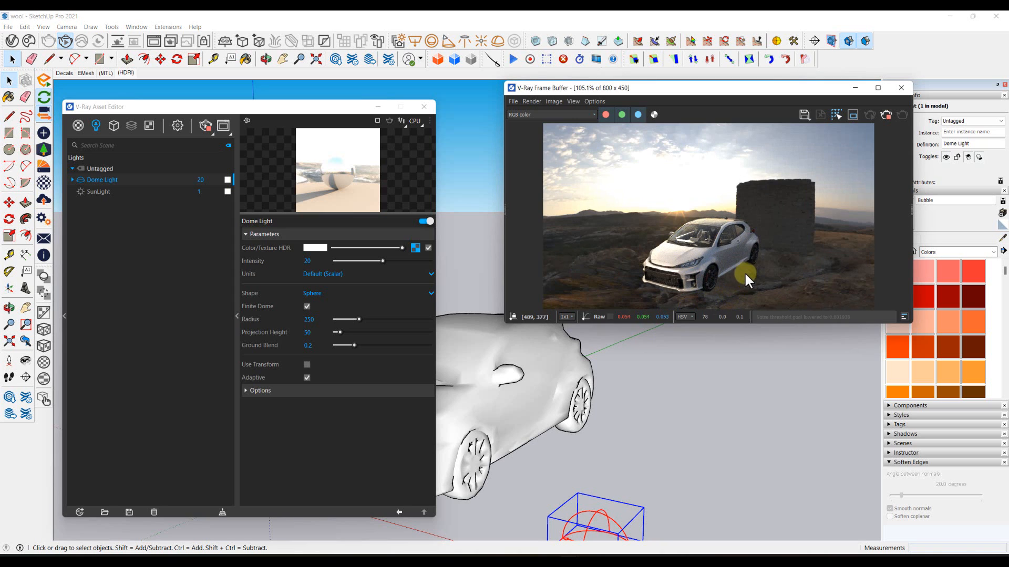
# Step: Stop the interactive render and create a Generic V-Ray material with a white diffuse color
pyautogui.click(204, 125)
pyautogui.click(78, 125)
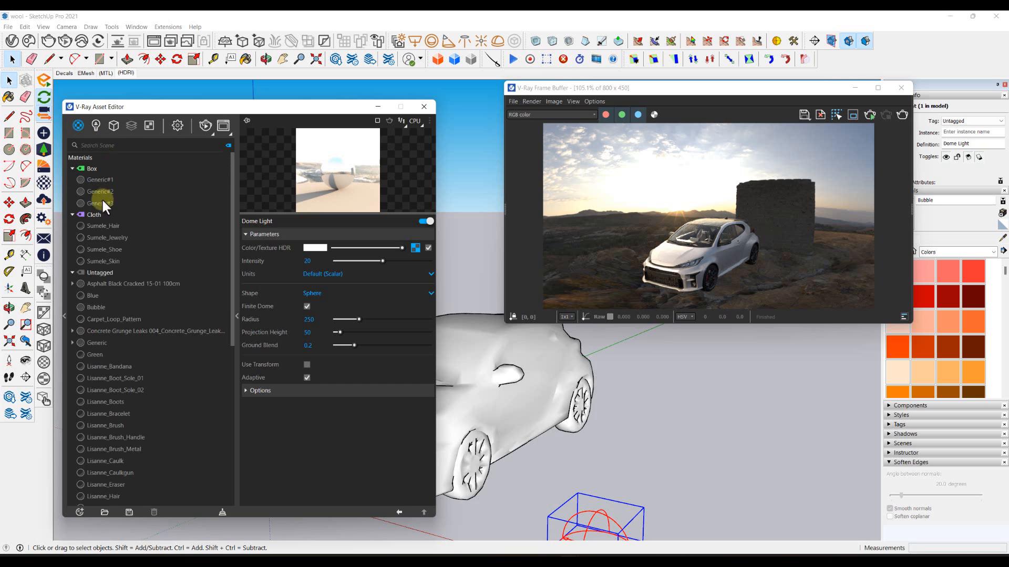
pyautogui.moveTo(80, 127); pyautogui.dragTo(93, 138)
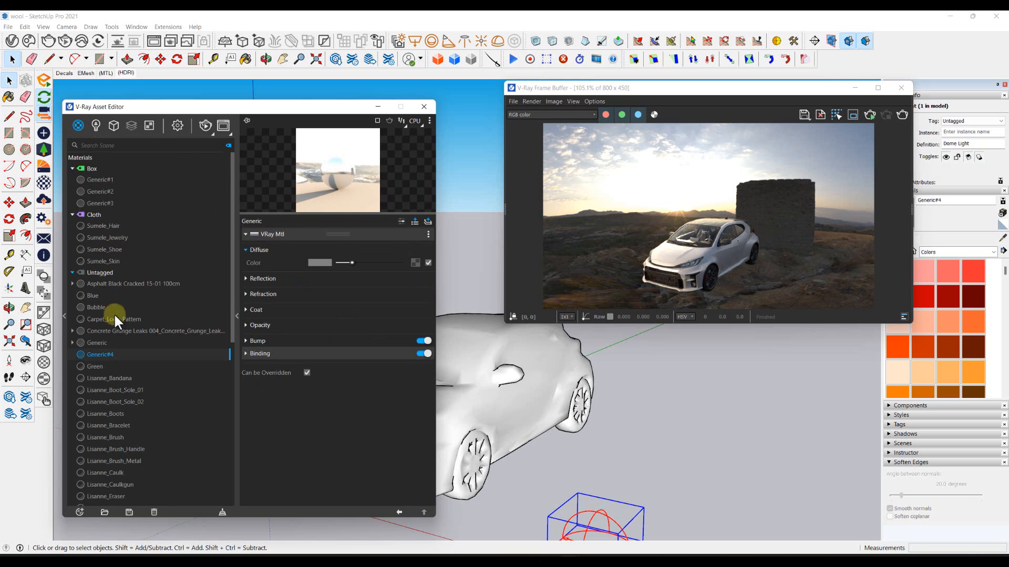
pyautogui.moveTo(365, 261); pyautogui.dragTo(430, 263)
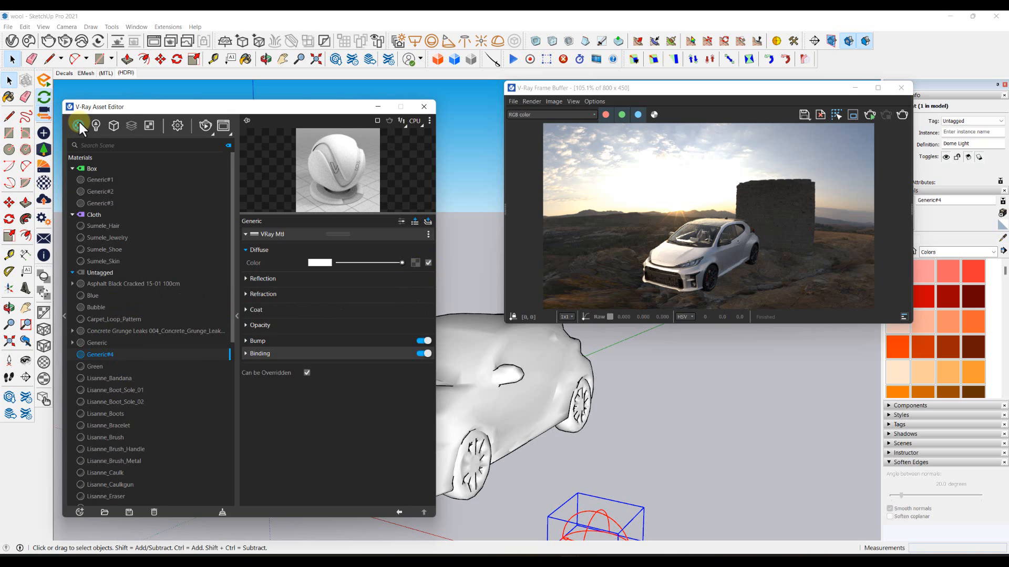
# Step: Create a Wrapper material based on the new white generic material, with Matte and its Shadows option enabled
pyautogui.moveTo(77, 120); pyautogui.dragTo(109, 249)
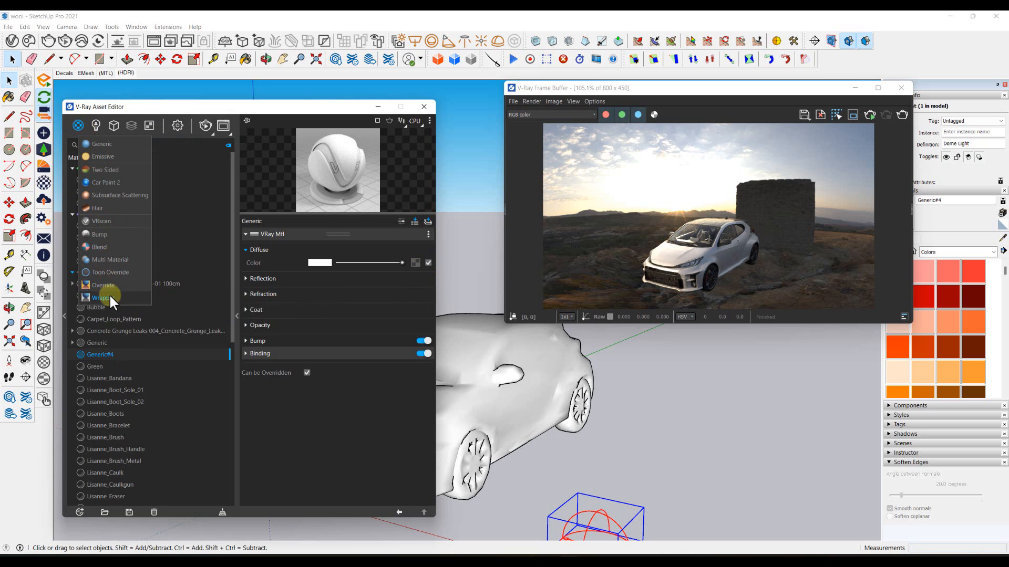
pyautogui.moveTo(105, 297); pyautogui.dragTo(102, 296)
pyautogui.click(317, 248)
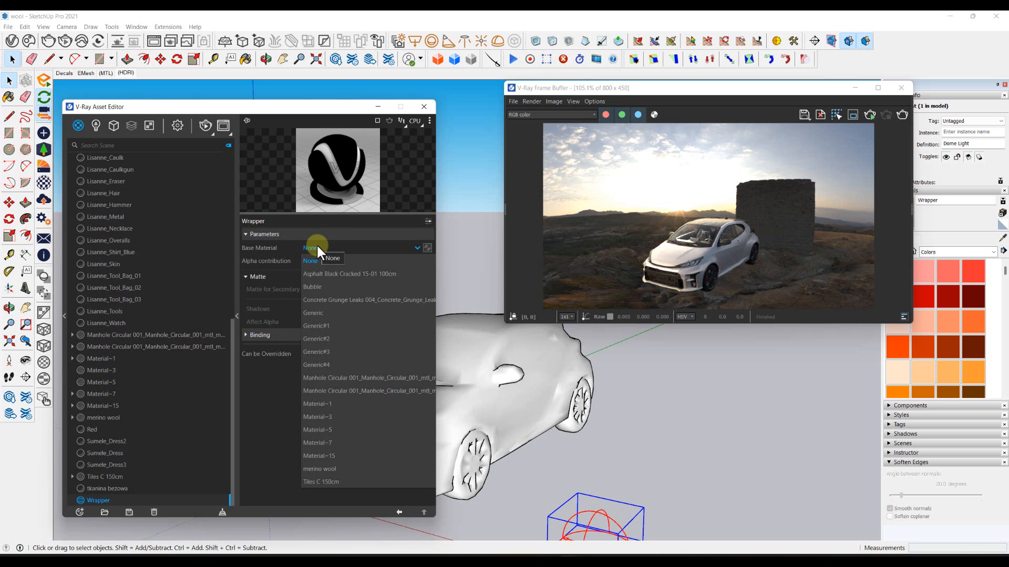
pyautogui.click(325, 366)
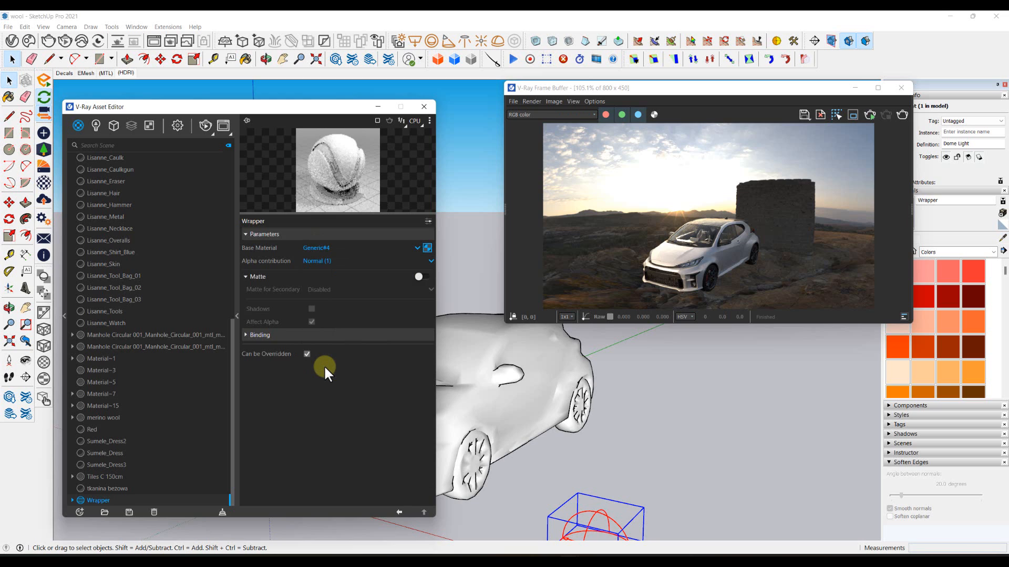
pyautogui.click(421, 276)
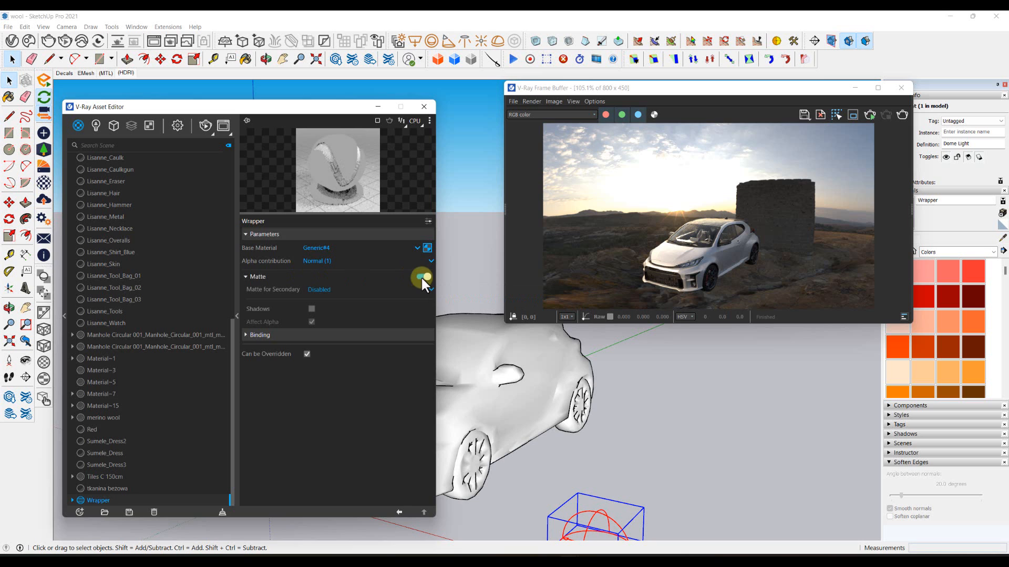
pyautogui.click(311, 309)
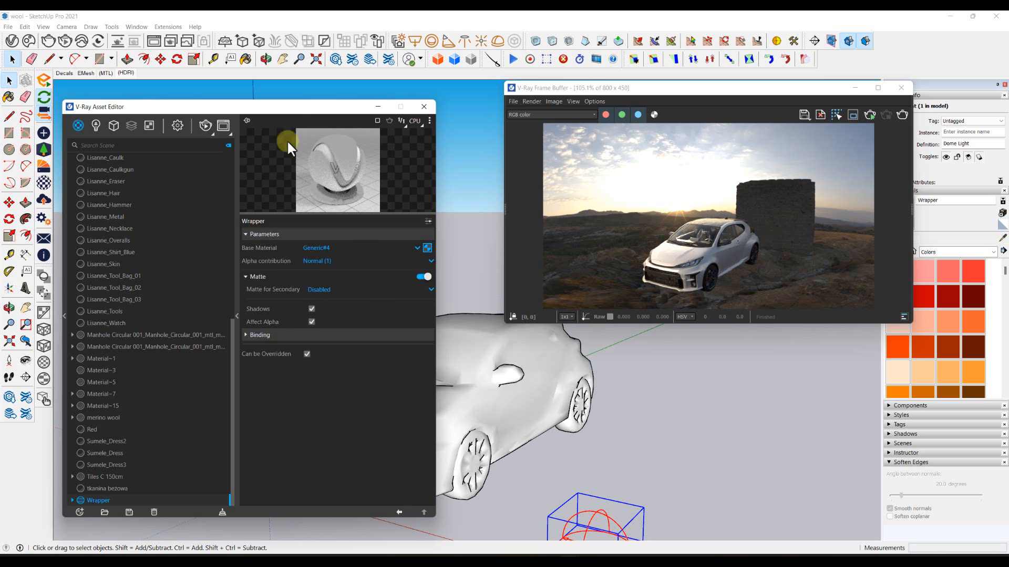
# Step: Place a V-Ray infinite plane at the origin and apply the Wrapper material to it
pyautogui.moveTo(287, 107); pyautogui.dragTo(615, 122)
pyautogui.moveTo(355, 225)
pyautogui.mouseDown(button='middle')
pyautogui.moveTo(286, 207)
pyautogui.moveTo(270, 225)
pyautogui.moveTo(308, 167)
pyautogui.mouseUp(button='middle')
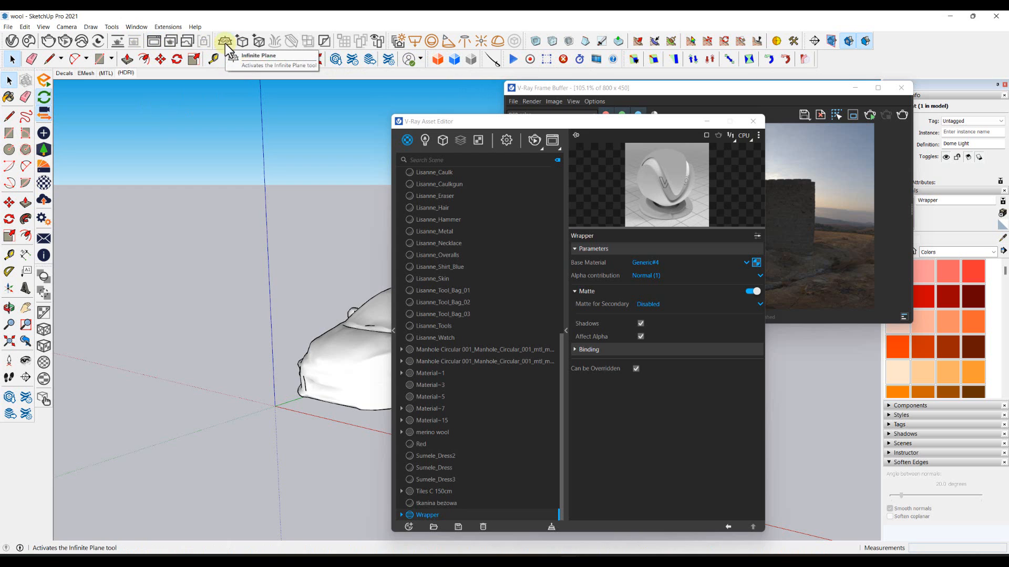
pyautogui.moveTo(216, 40)
pyautogui.mouseDown()
pyautogui.moveTo(218, 134)
pyautogui.moveTo(226, 39)
pyautogui.mouseUp()
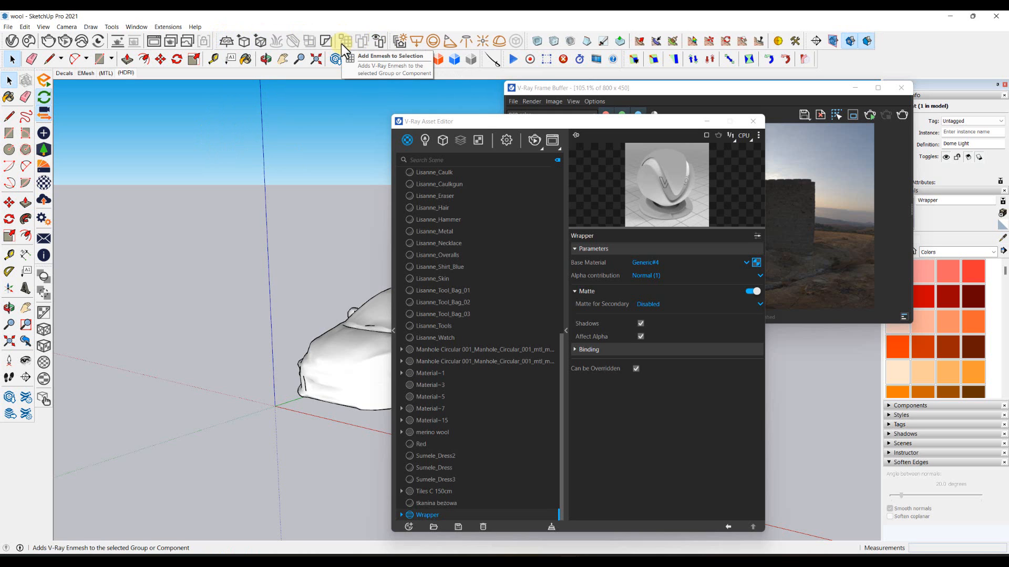
pyautogui.click(227, 40)
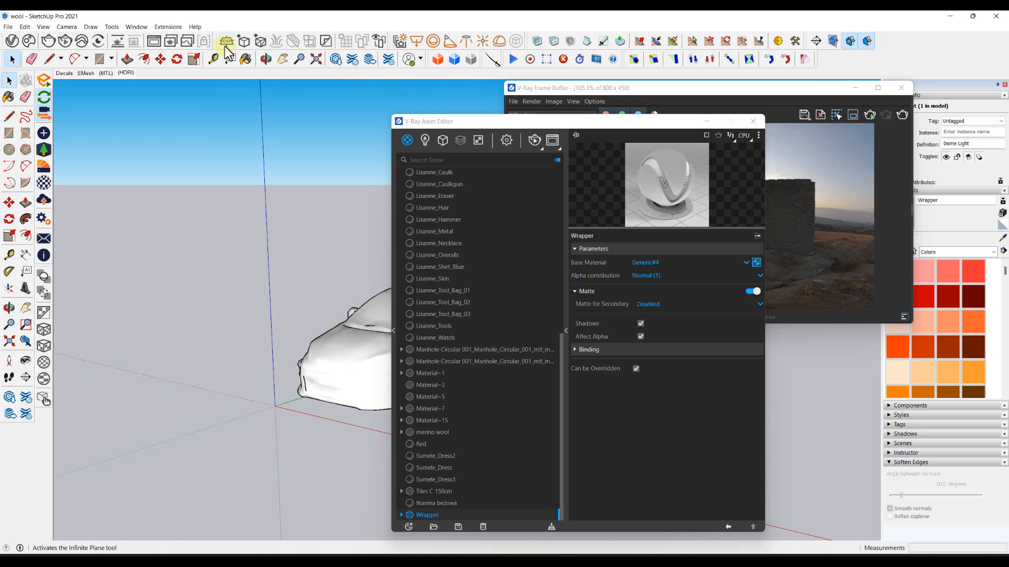
pyautogui.click(275, 406)
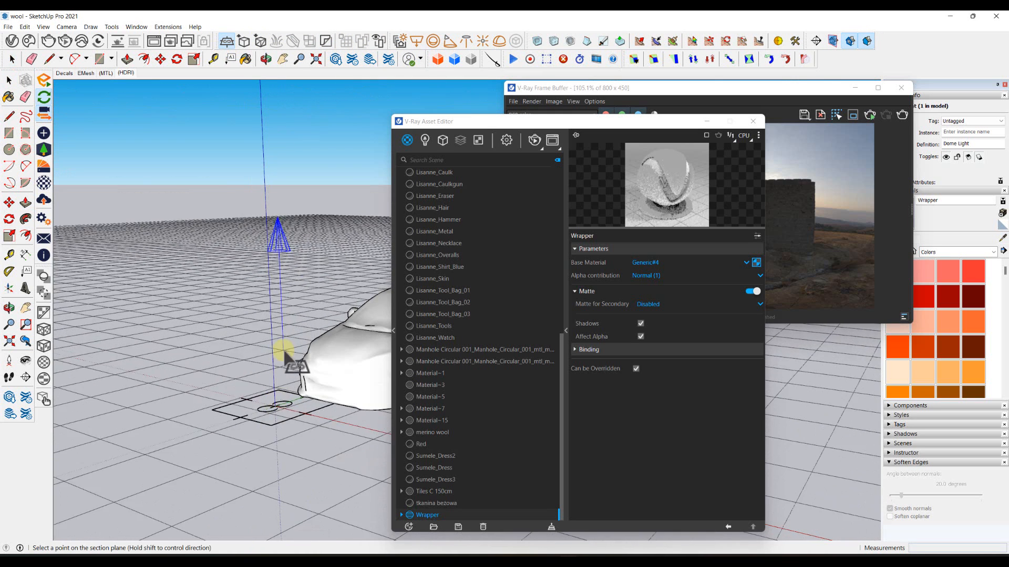
pyautogui.click(266, 402)
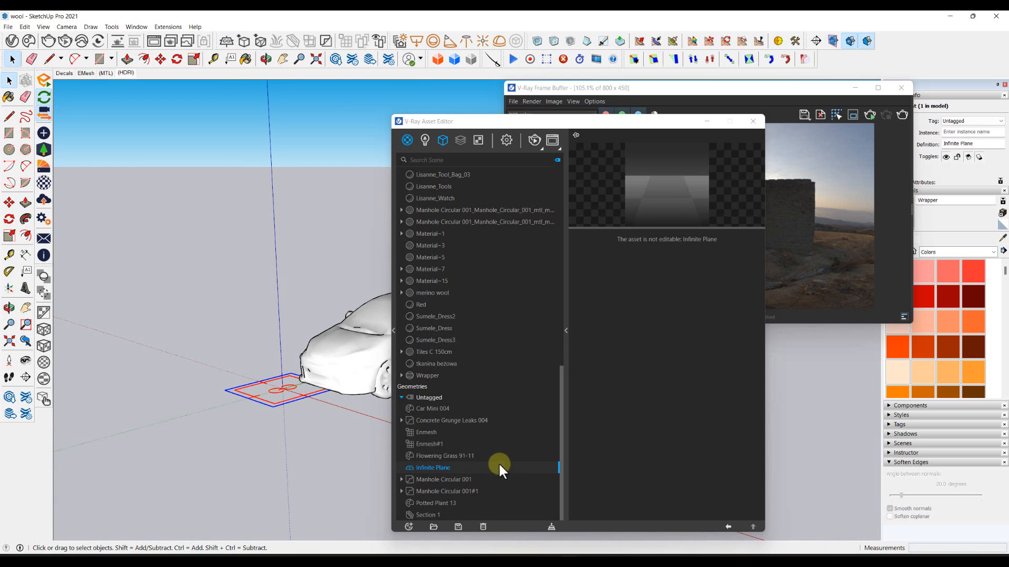
pyautogui.rightClick(434, 375)
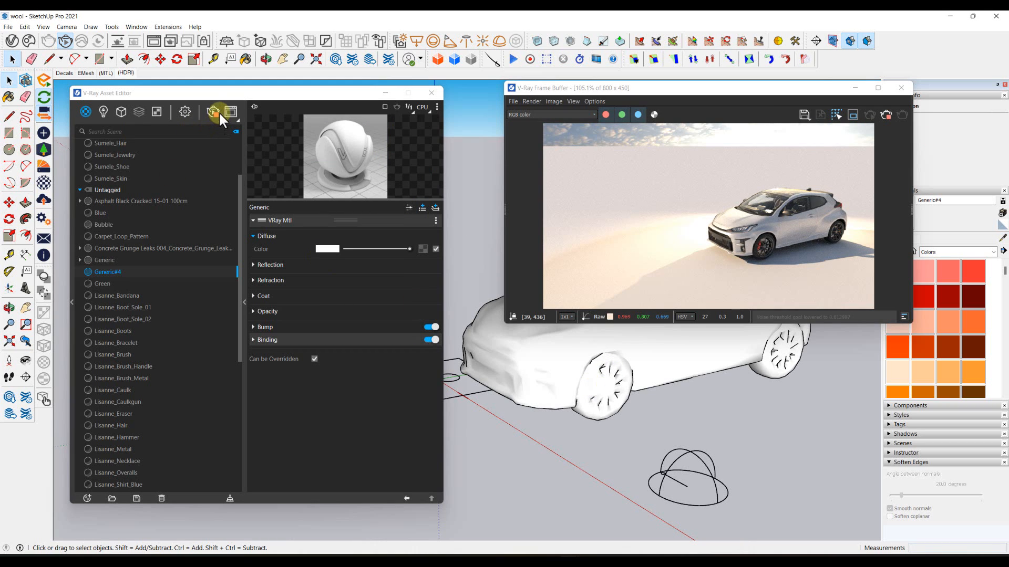
# Step: Switch the V-Ray render engine to CPU and restart the interactive render
pyautogui.click(185, 112)
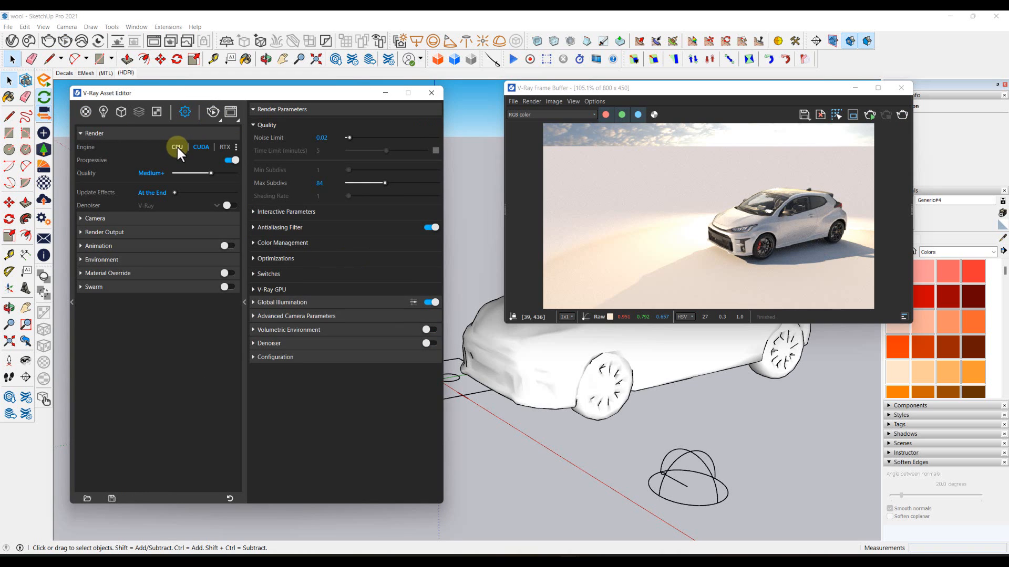
pyautogui.click(177, 147)
pyautogui.click(212, 110)
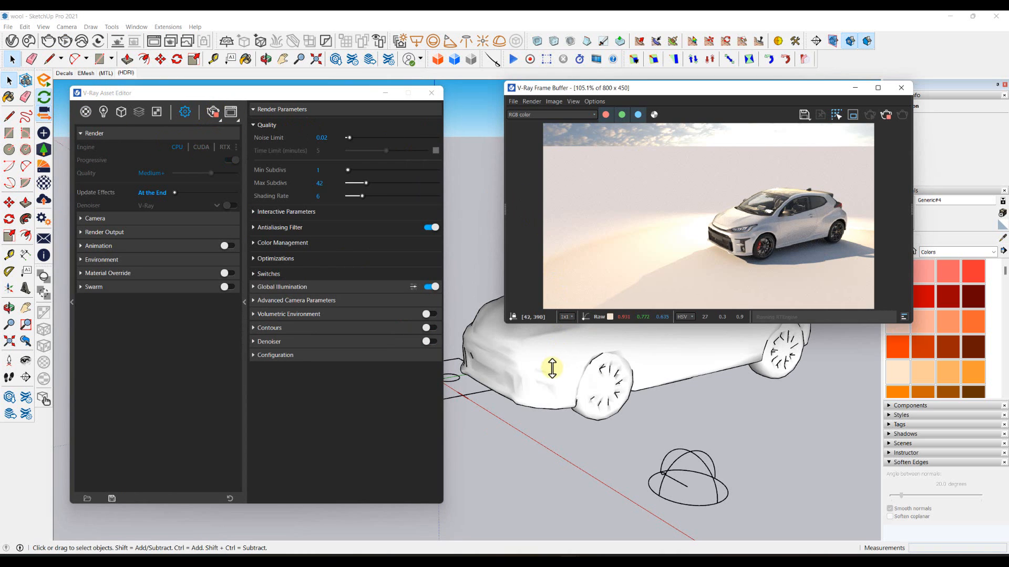
# Step: Examine the car and its shadows on the HDRI ground from several angles and distances
pyautogui.moveTo(453, 408); pyautogui.dragTo(571, 413, button='middle')
pyautogui.scroll(3, 567, 391)
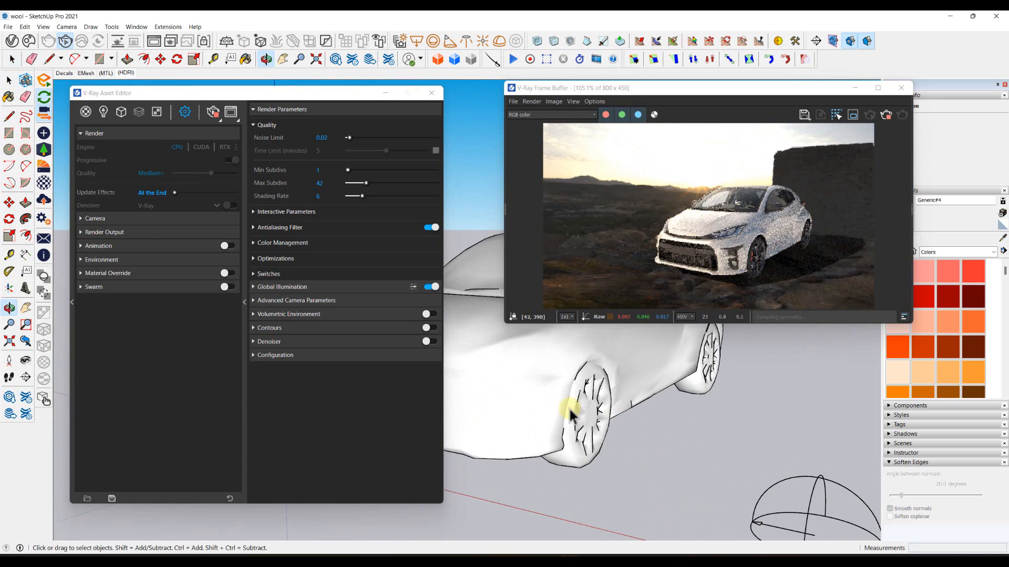
pyautogui.click(103, 111)
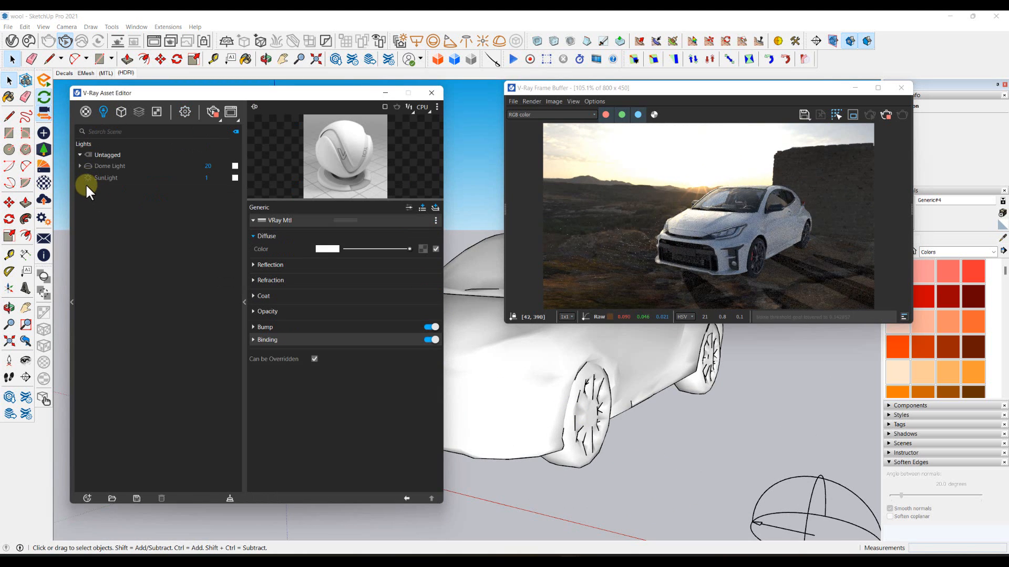
pyautogui.moveTo(649, 428)
pyautogui.mouseDown(button='middle')
pyautogui.moveTo(651, 448)
pyautogui.moveTo(527, 414)
pyautogui.moveTo(761, 471)
pyautogui.moveTo(619, 428)
pyautogui.moveTo(862, 421)
pyautogui.mouseUp(button='middle')
pyautogui.moveTo(662, 403)
pyautogui.mouseDown(button='middle')
pyautogui.moveTo(820, 389)
pyautogui.moveTo(507, 388)
pyautogui.moveTo(203, 355)
pyautogui.mouseUp(button='middle')
pyautogui.scroll(3, 562, 365)
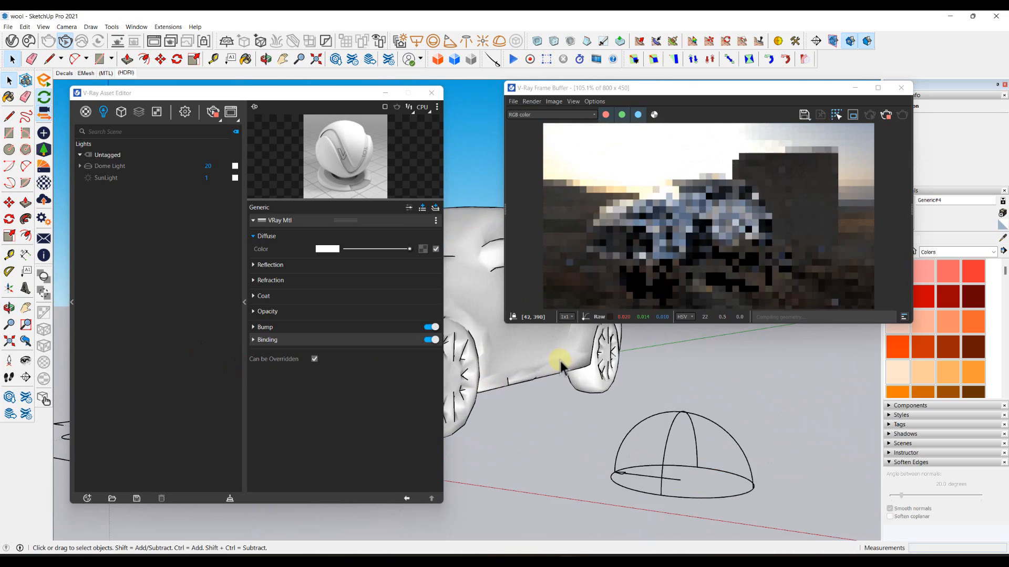
pyautogui.keyDown('shift'); pyautogui.moveTo(563, 364); pyautogui.dragTo(659, 422, button='middle'); pyautogui.keyUp('shift')
pyautogui.scroll(-2, 664, 409)
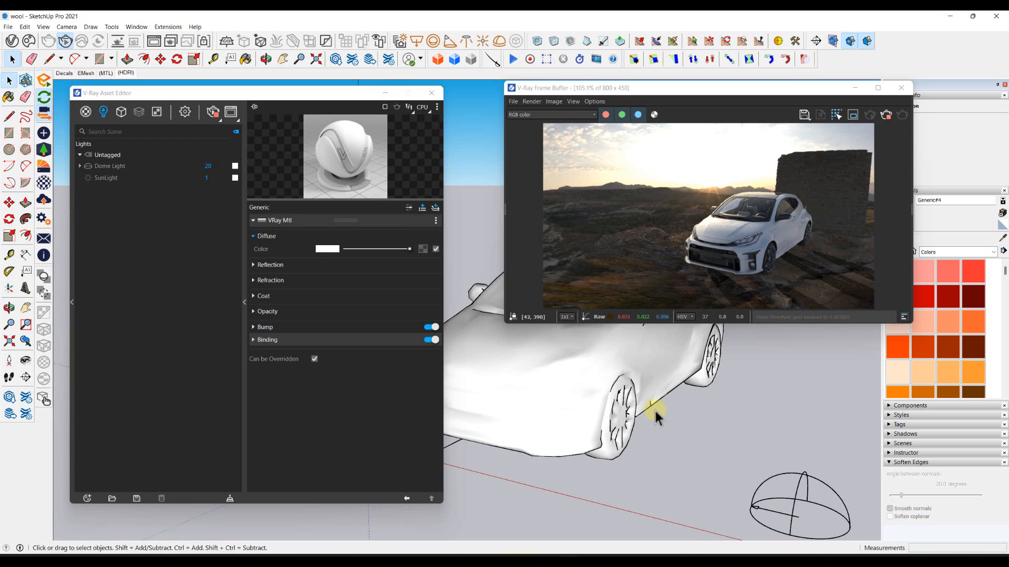
# Step: Stop the interactive render and delete the V-Ray infinite plane beside the car
pyautogui.click(213, 125)
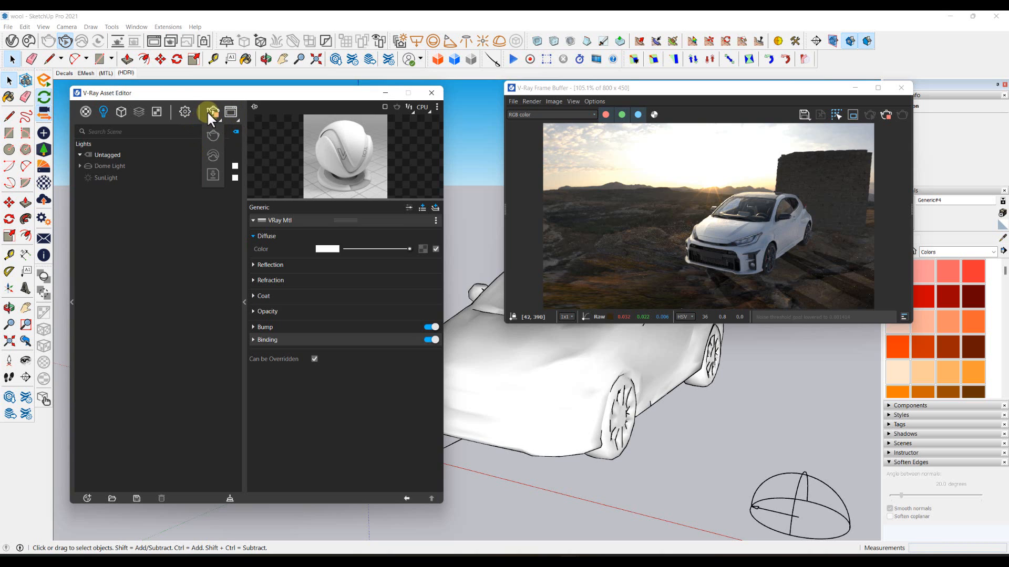
pyautogui.click(187, 112)
pyautogui.scroll(-1, 484, 413)
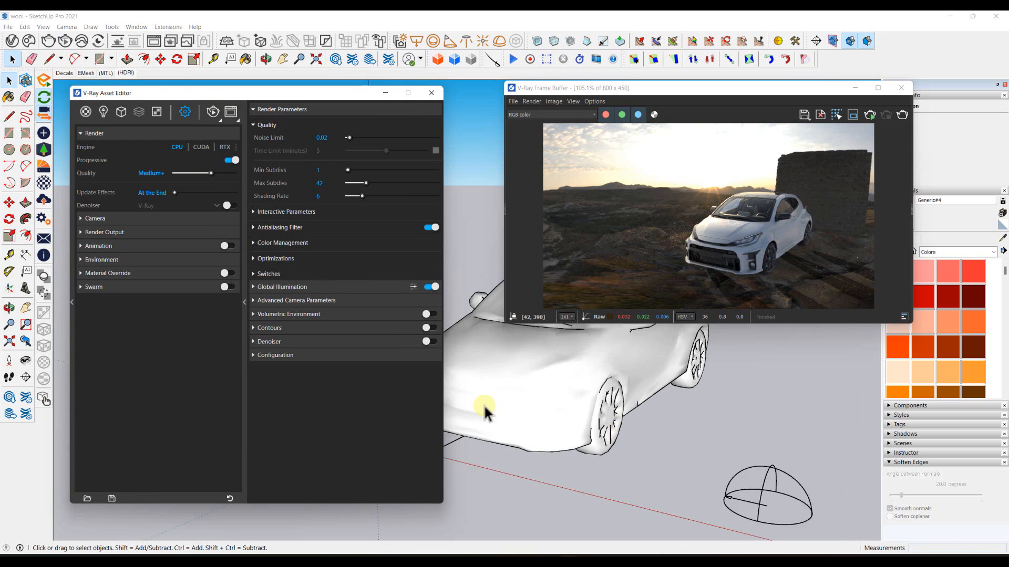
pyautogui.scroll(-3, 489, 404)
pyautogui.moveTo(496, 398); pyautogui.dragTo(554, 417, button='middle')
pyautogui.click(498, 454)
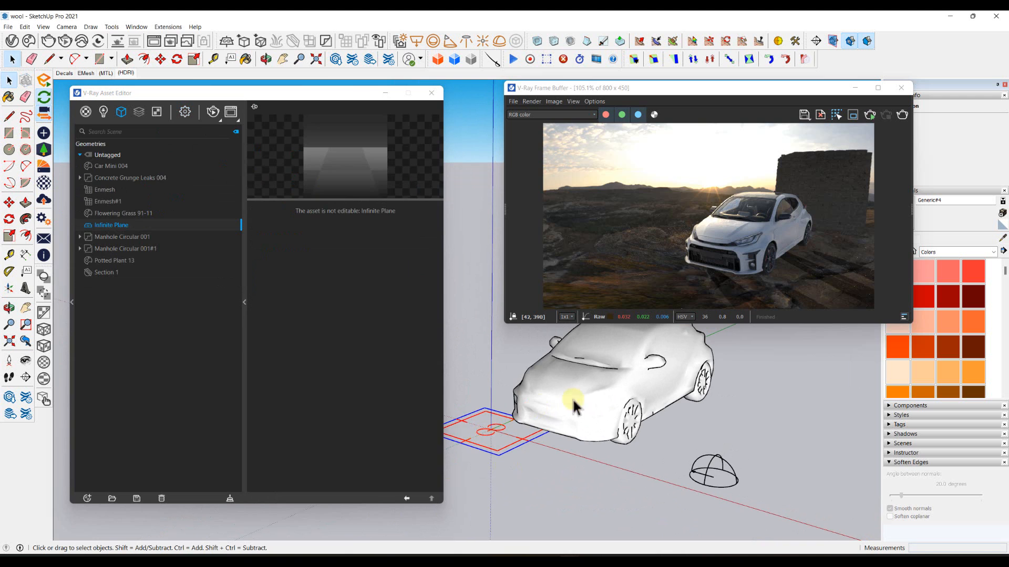
pyautogui.press('Delete')
pyautogui.scroll(3, 612, 383)
pyautogui.scroll(-2, 646, 431)
pyautogui.moveTo(642, 428)
pyautogui.mouseDown(button='middle')
pyautogui.moveTo(622, 369)
pyautogui.moveTo(599, 363)
pyautogui.mouseUp(button='middle')
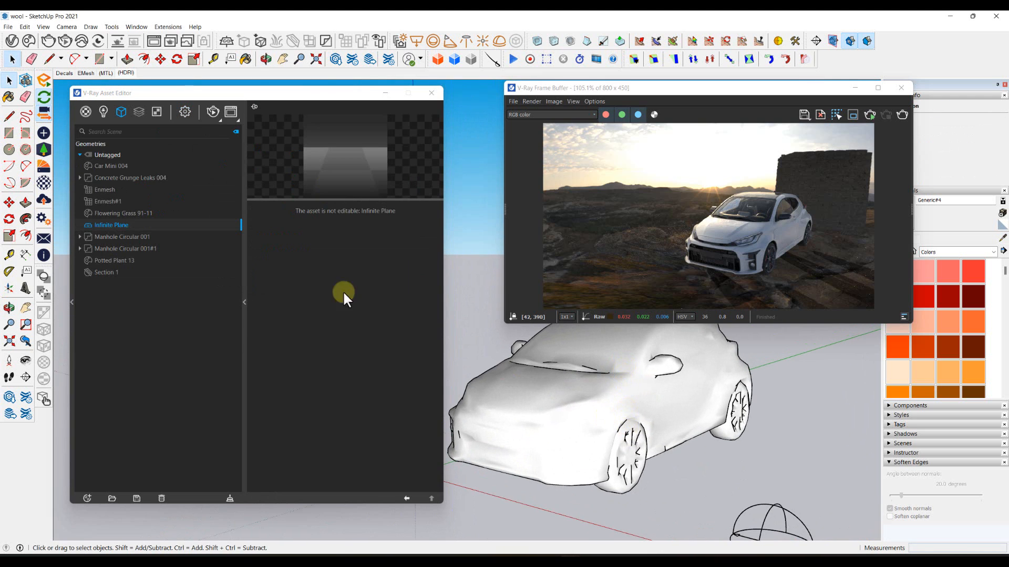
# Step: Switch the V-Ray engine to CUDA and set the output to save as PNG file sdfsfgsdg in the Temp folder, with Resumable Rendering enabled
pyautogui.click(183, 113)
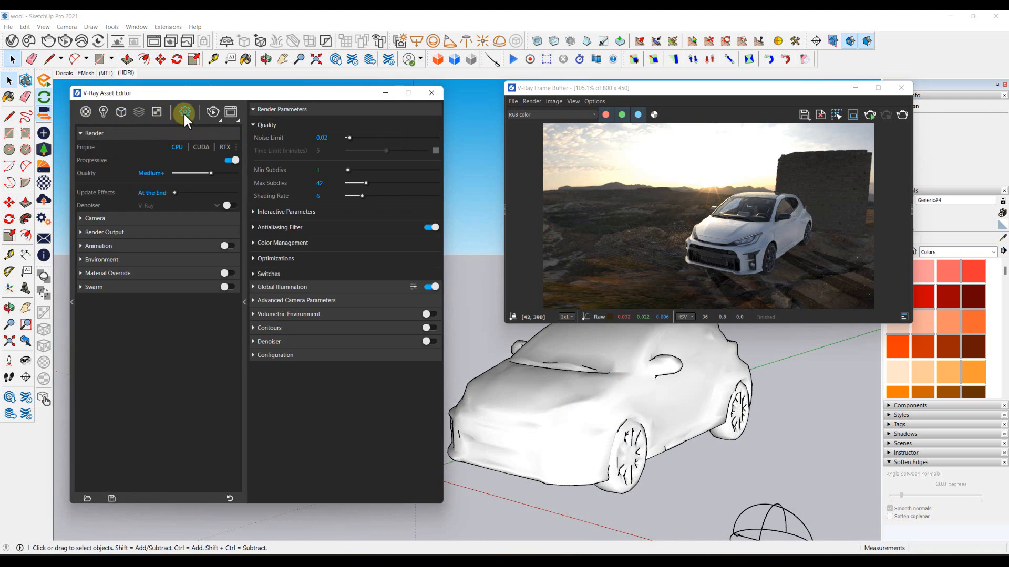
pyautogui.click(199, 146)
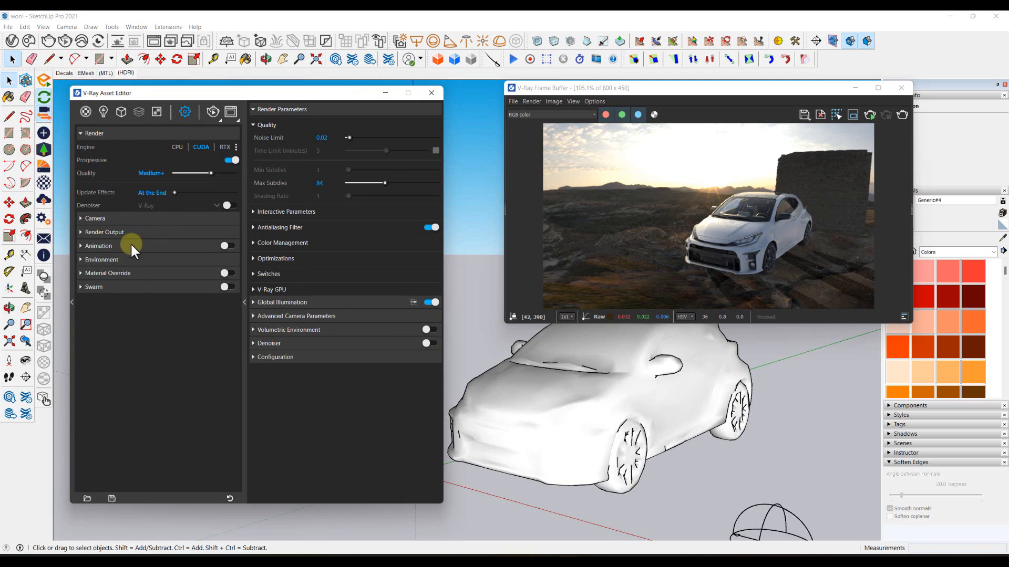
pyautogui.click(105, 233)
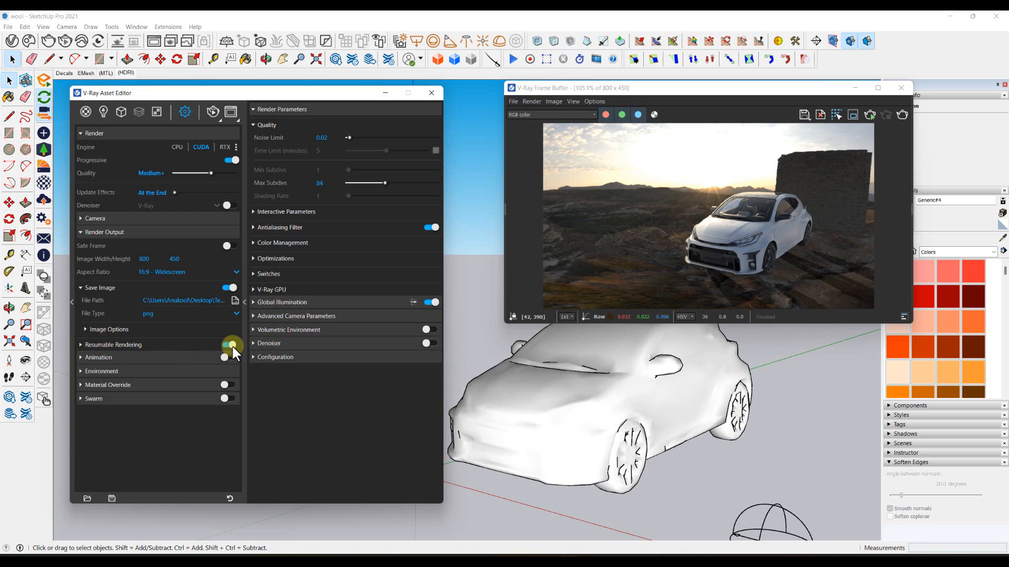
pyautogui.click(233, 300)
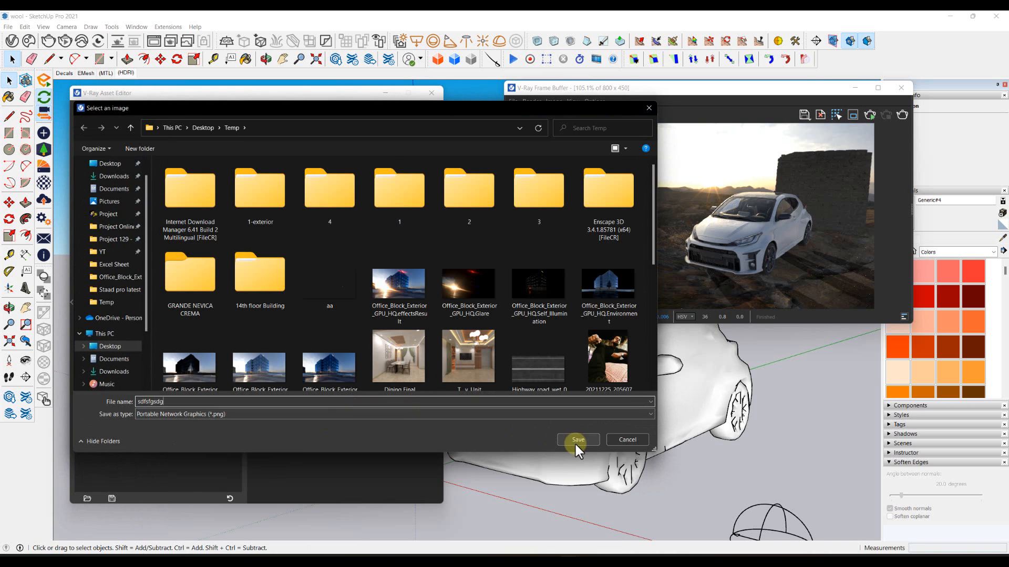
pyautogui.click(575, 443)
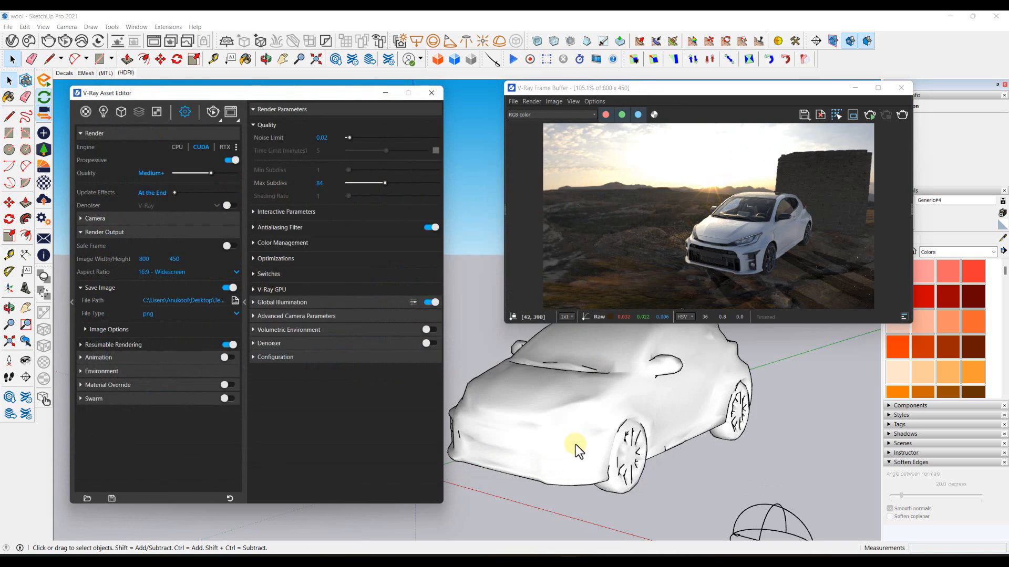
# Step: Start a production render with Progressive turned off, and stop it before it finishes
pyautogui.click(228, 159)
pyautogui.click(214, 124)
pyautogui.click(214, 135)
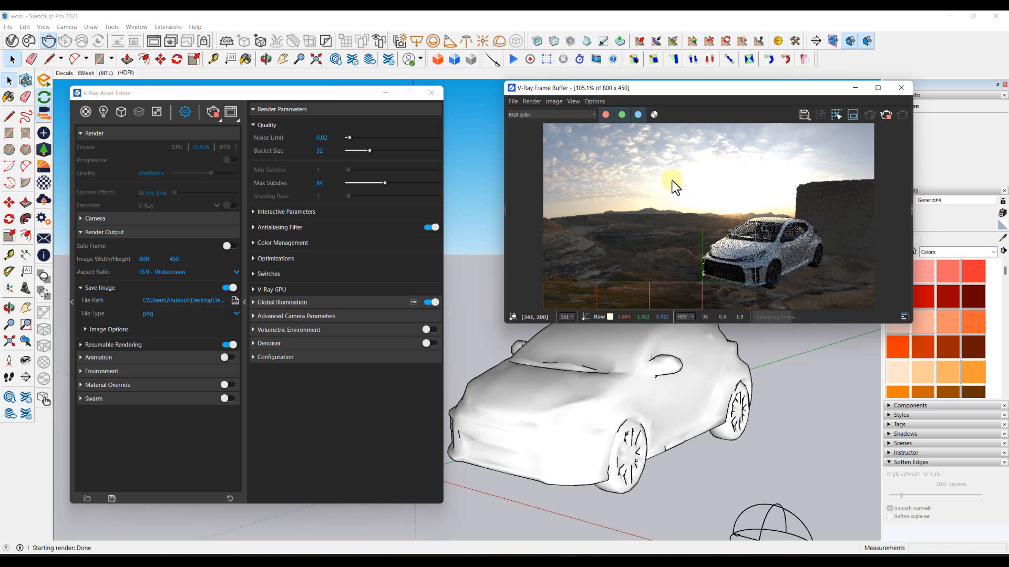
pyautogui.click(886, 114)
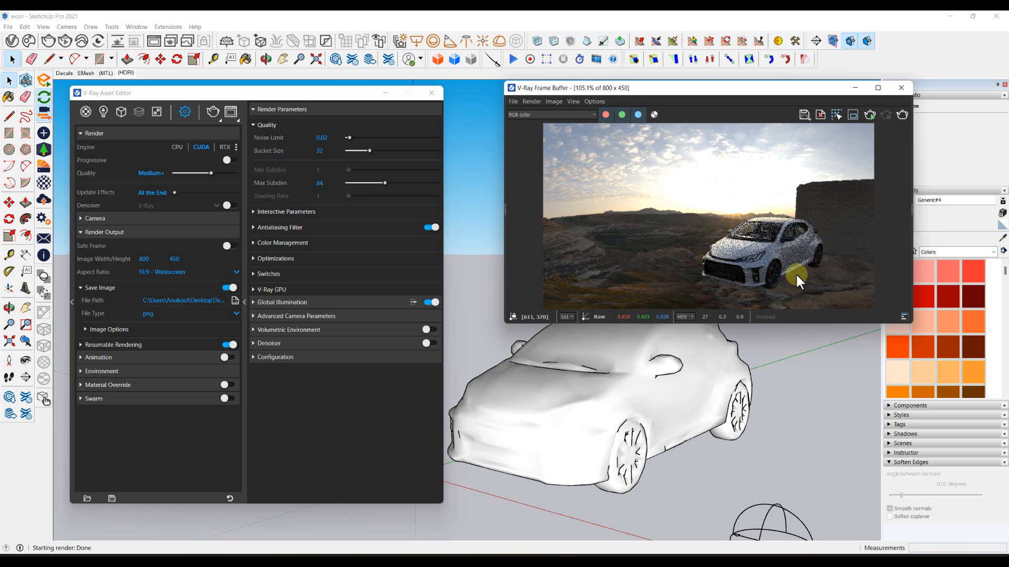
# Step: Inspect the noise on the car in the partial render up close, and start the production render again to resume it
pyautogui.scroll(3, 708, 275)
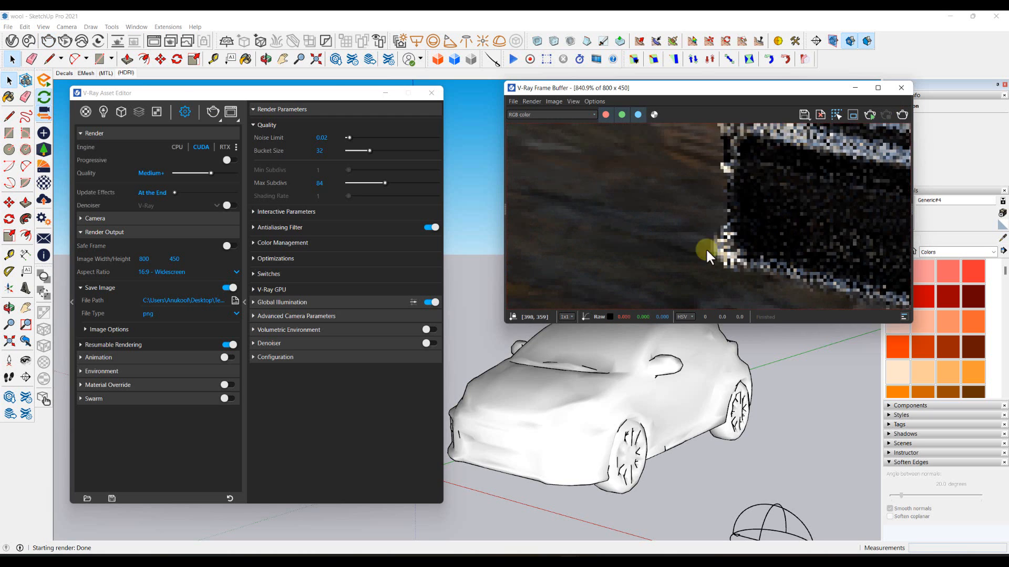
pyautogui.moveTo(827, 211); pyautogui.dragTo(569, 254, button='middle')
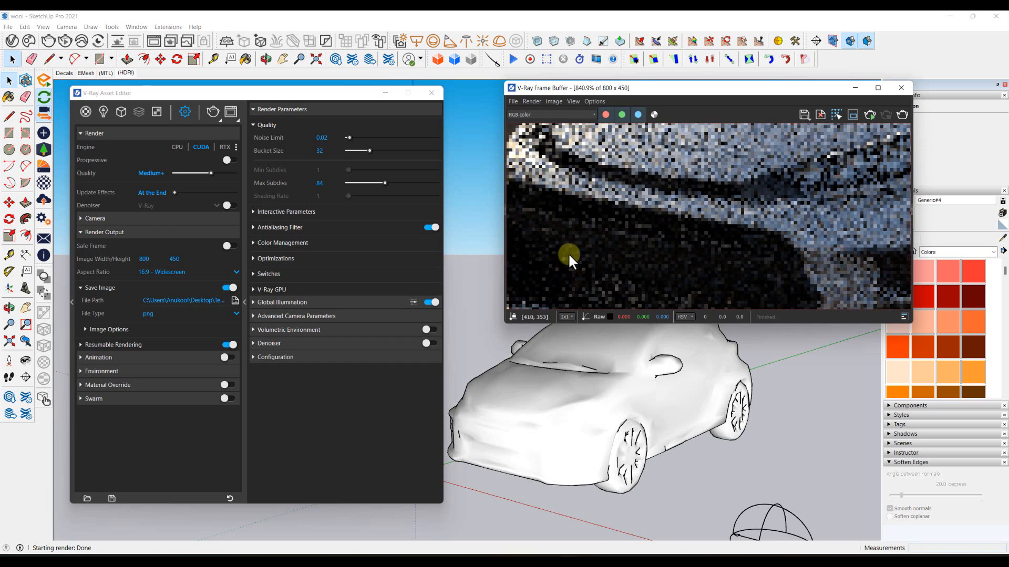
pyautogui.scroll(-3, 647, 214)
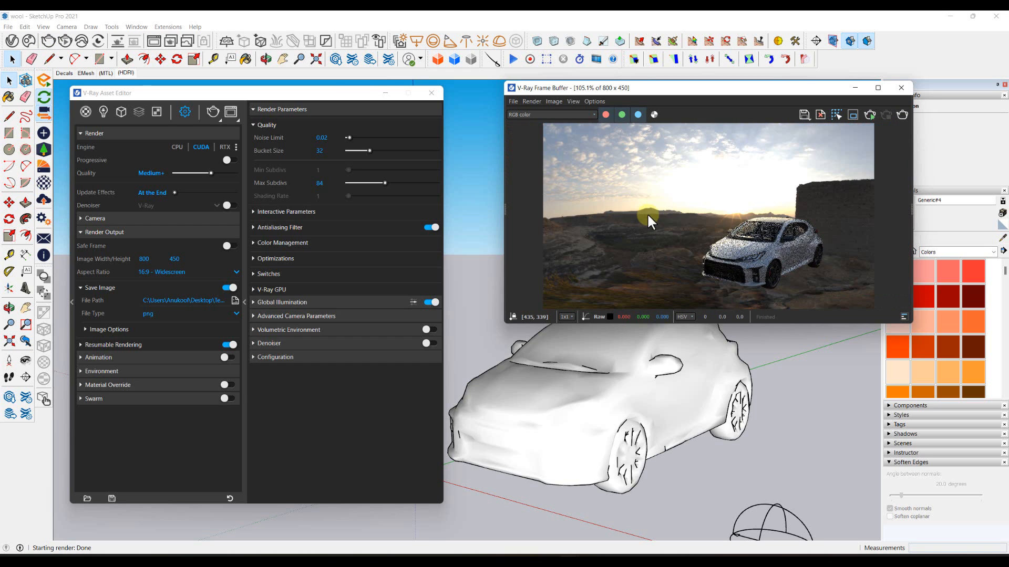
pyautogui.click(210, 111)
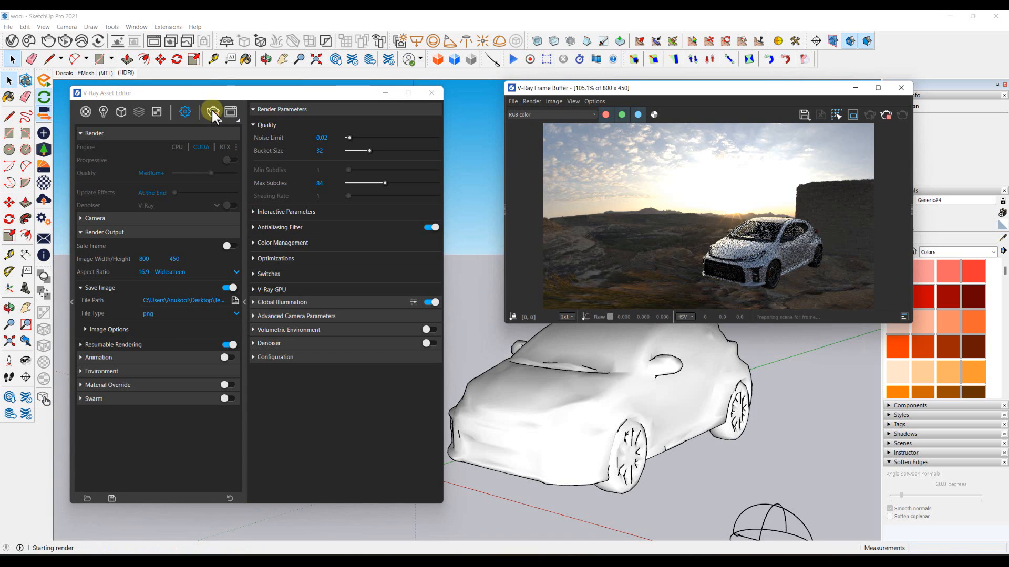